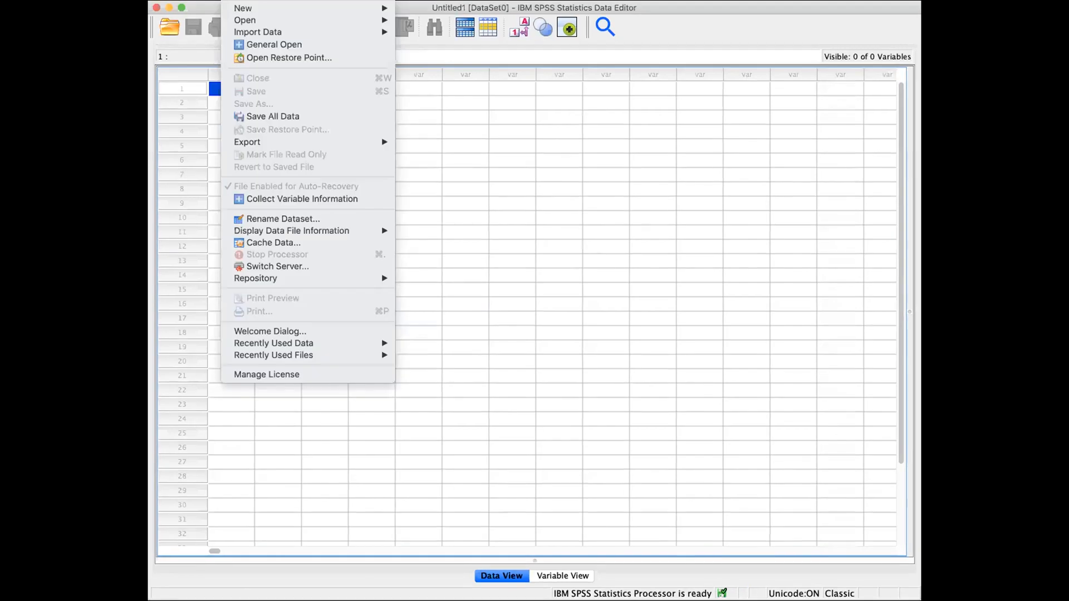
Step: Import the Excel workbook "SPSS Exercises - Data.xls" from the Downloads folder
mouse_move(249, 28)
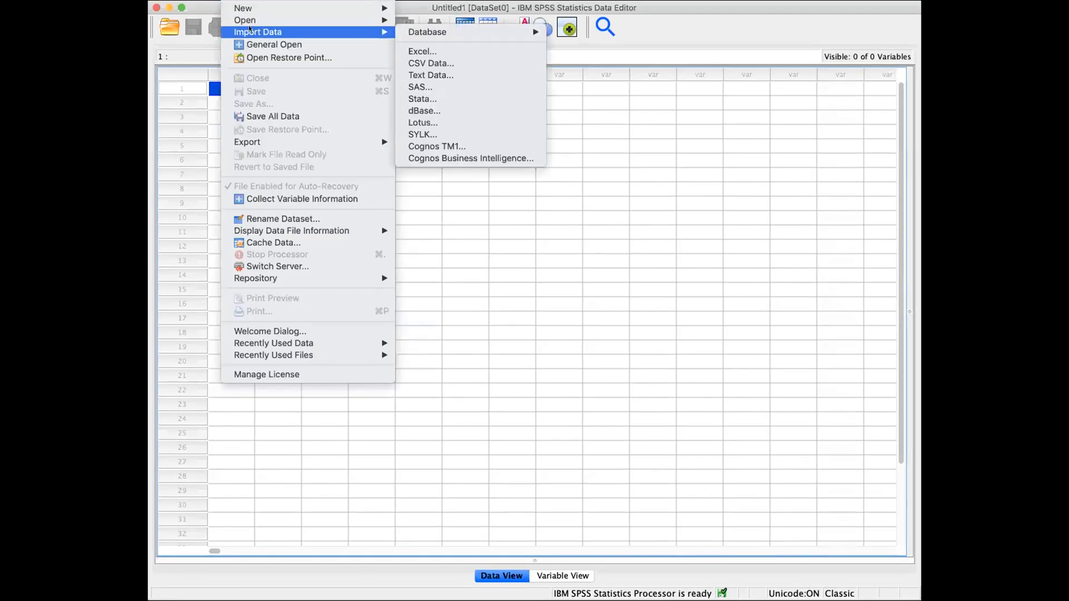
click(421, 52)
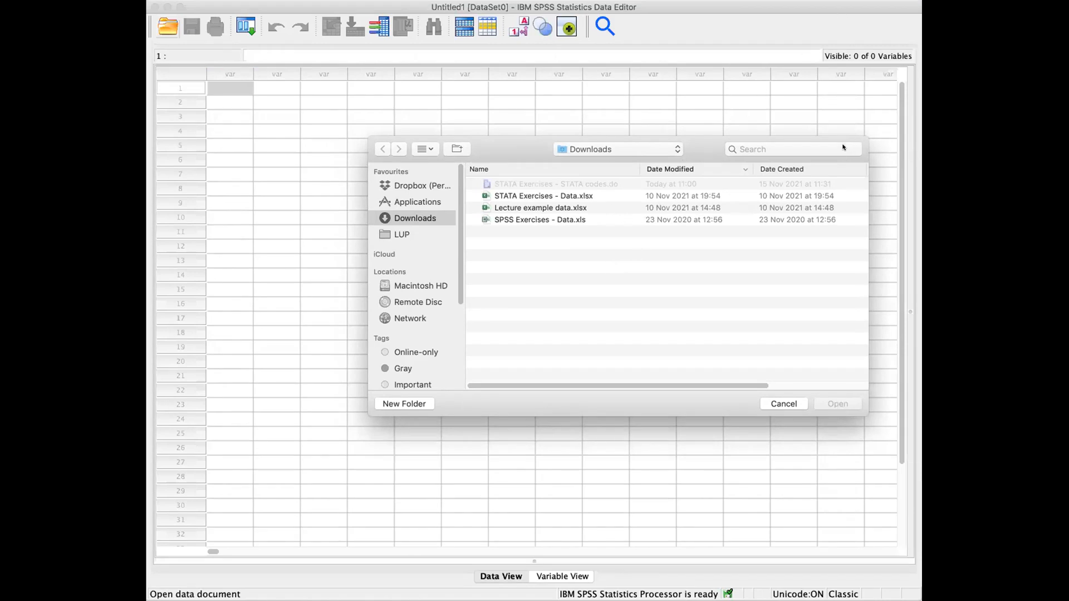
click(544, 218)
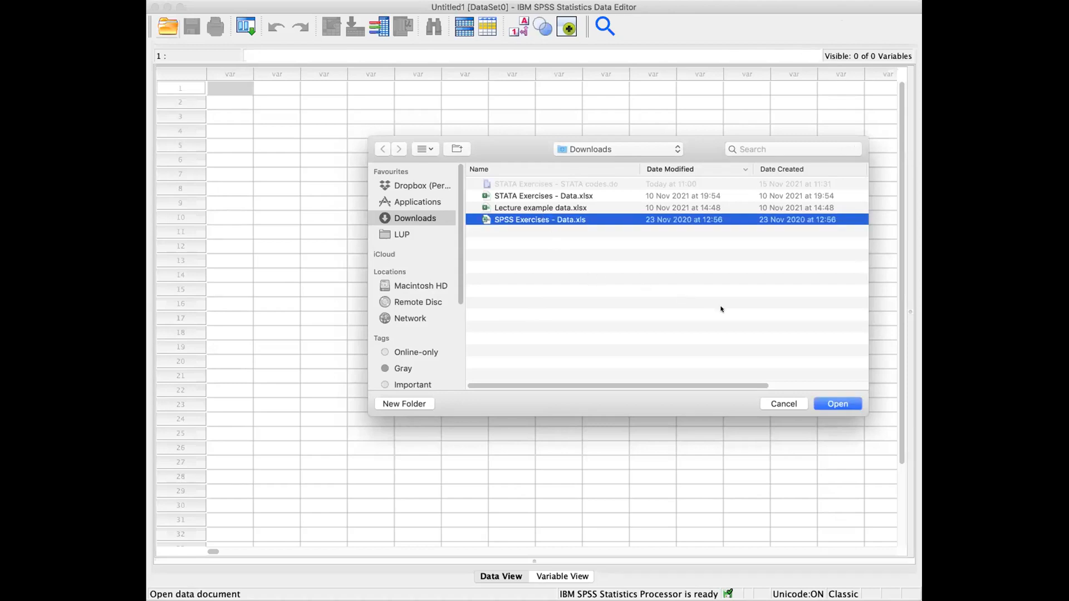
click(834, 405)
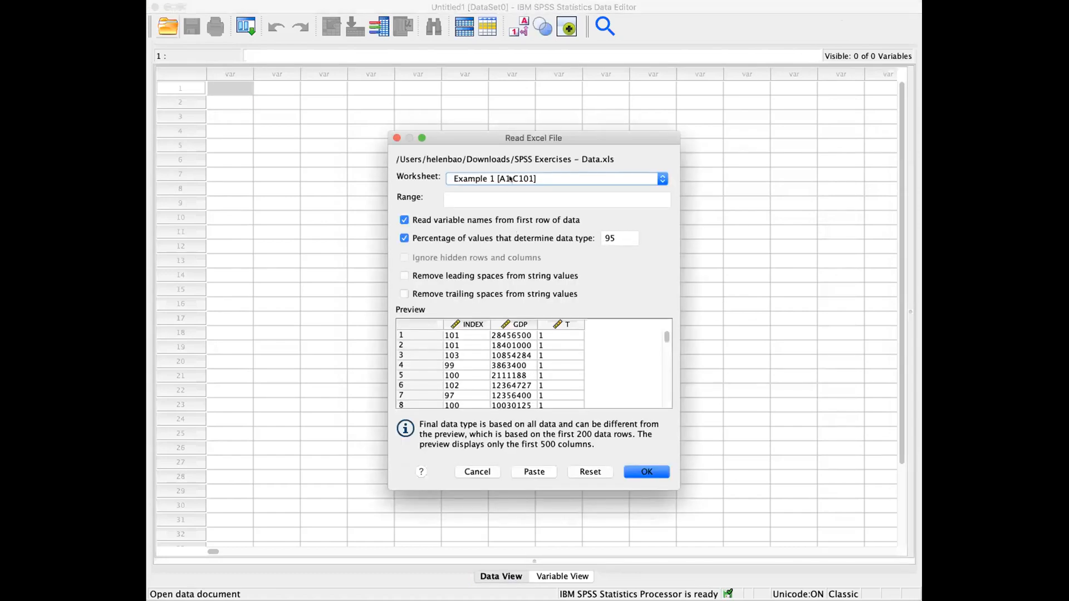
Step: Read the Example 1 worksheet [A1:C101] with variable names from the first row and a 95% threshold for determining data type
drag(479, 137, 442, 128)
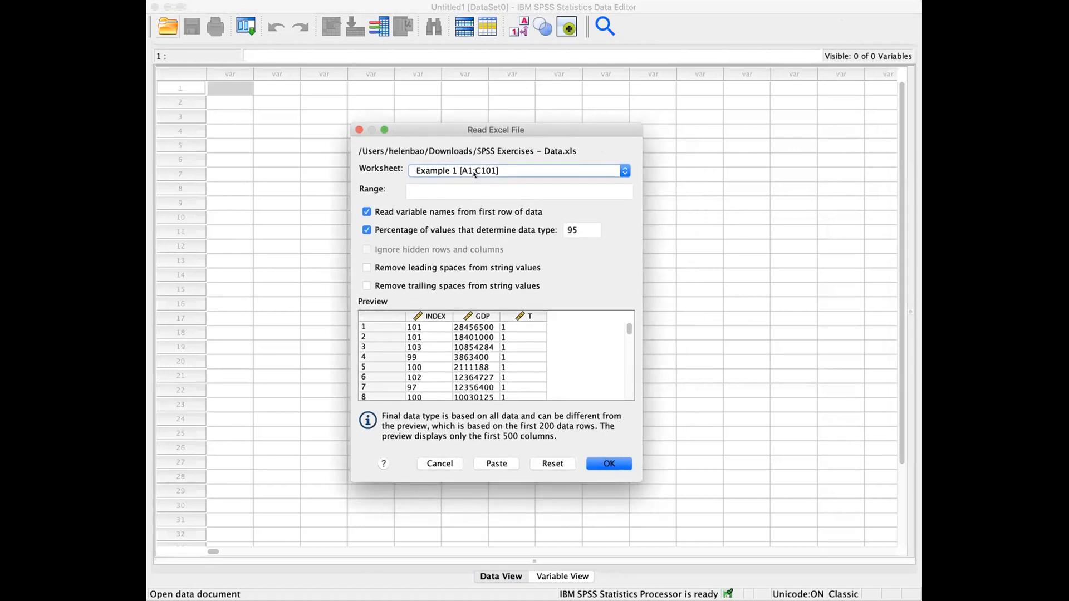
click(474, 173)
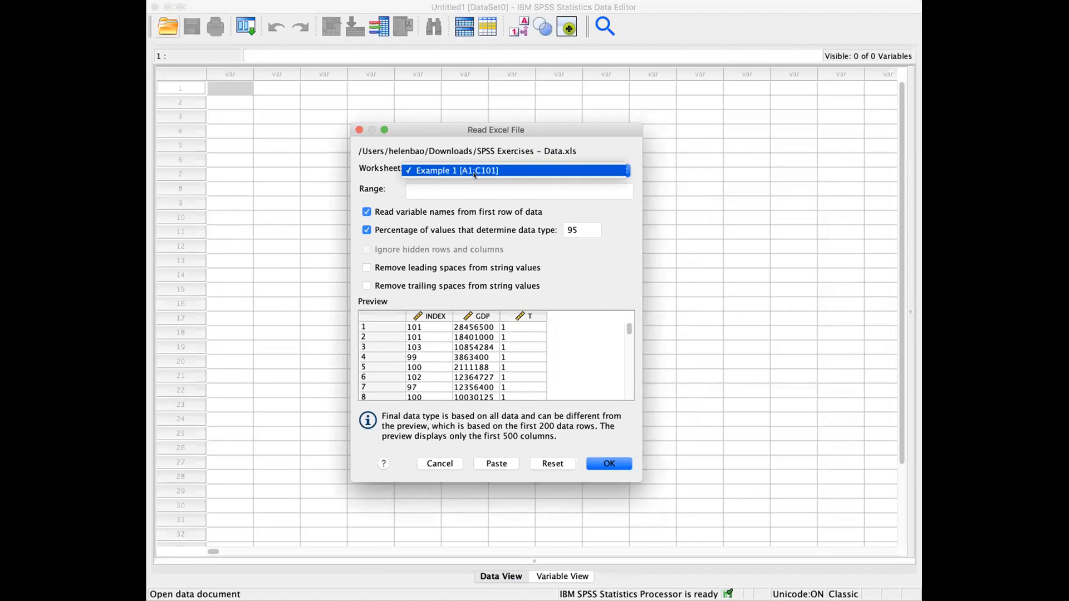
click(475, 173)
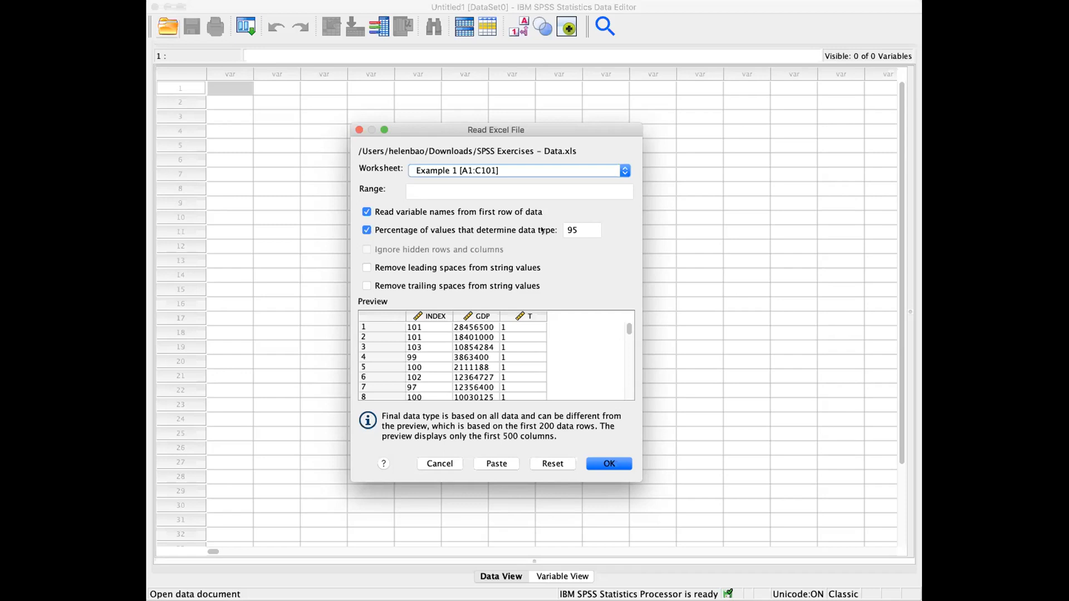
drag(581, 225, 564, 226)
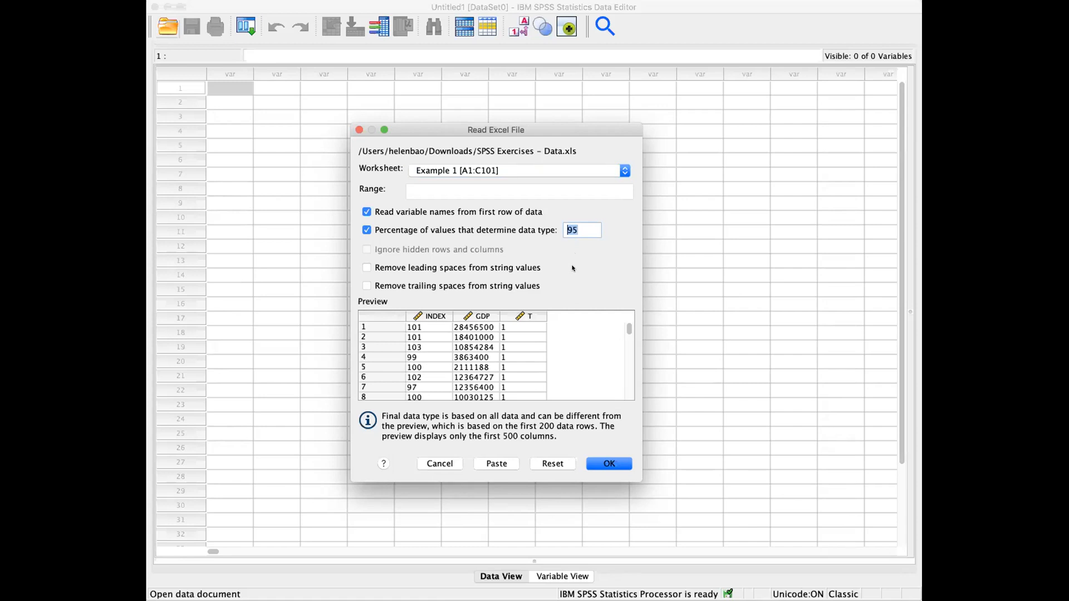
click(435, 234)
click(620, 465)
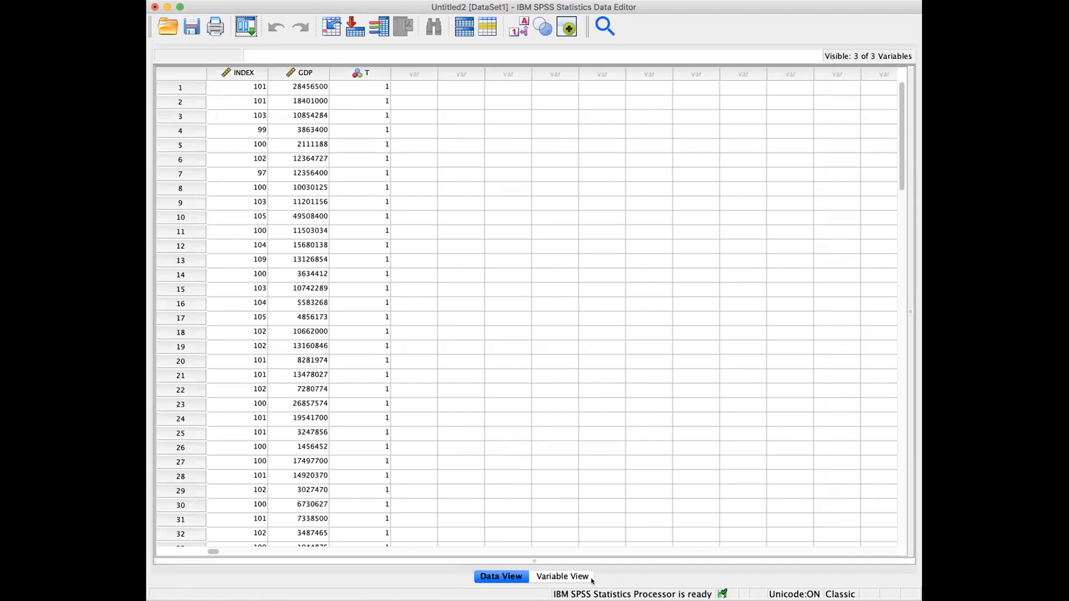
Step: Show the variable definitions and add a fourth variable named Temp below T
click(501, 576)
click(554, 577)
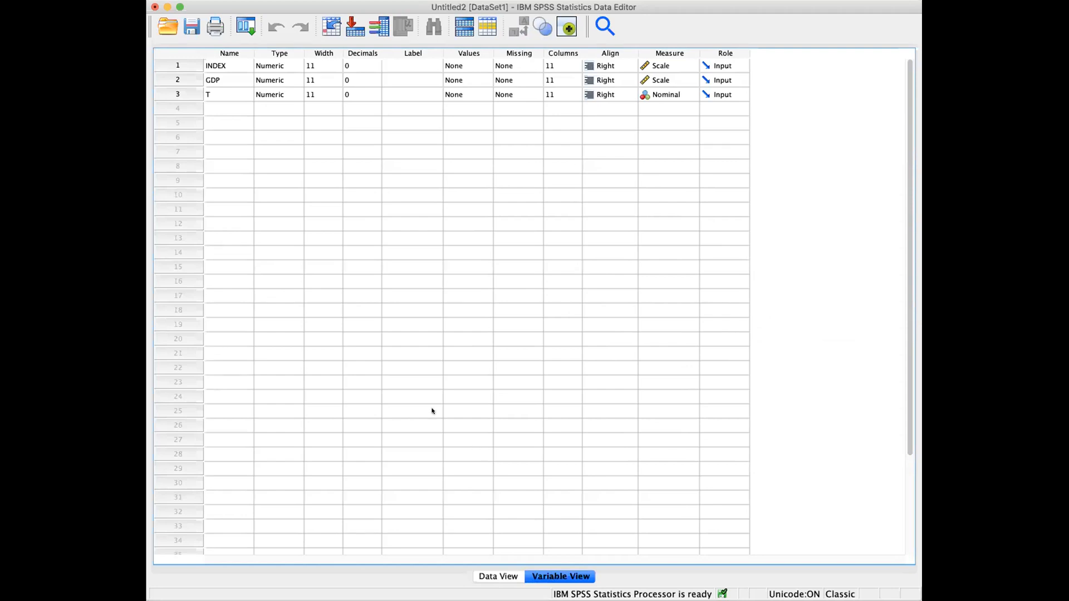
click(242, 108)
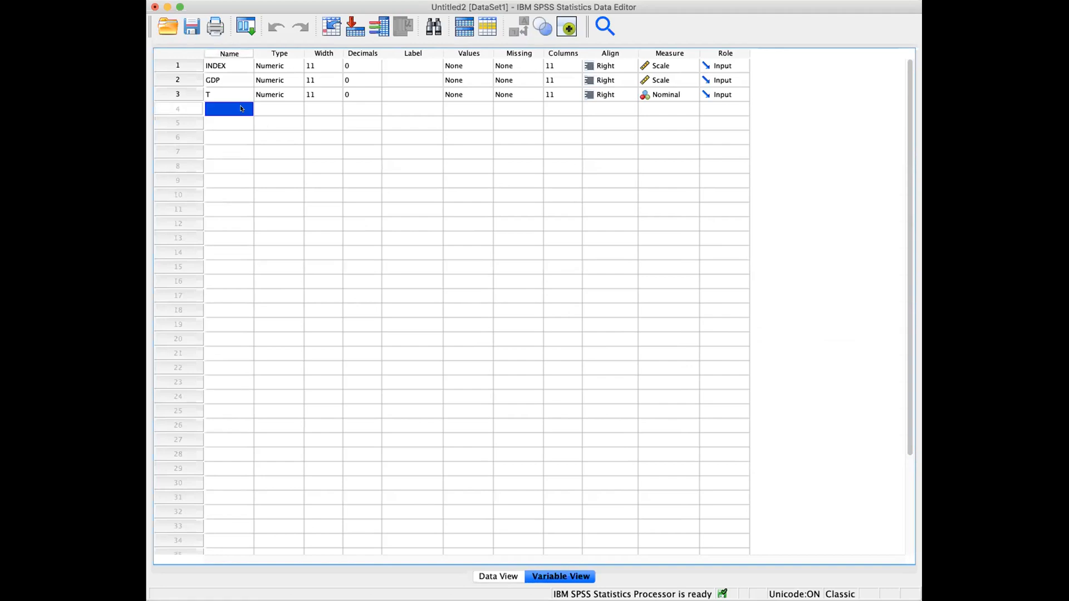
text(Temp)
key(Return)
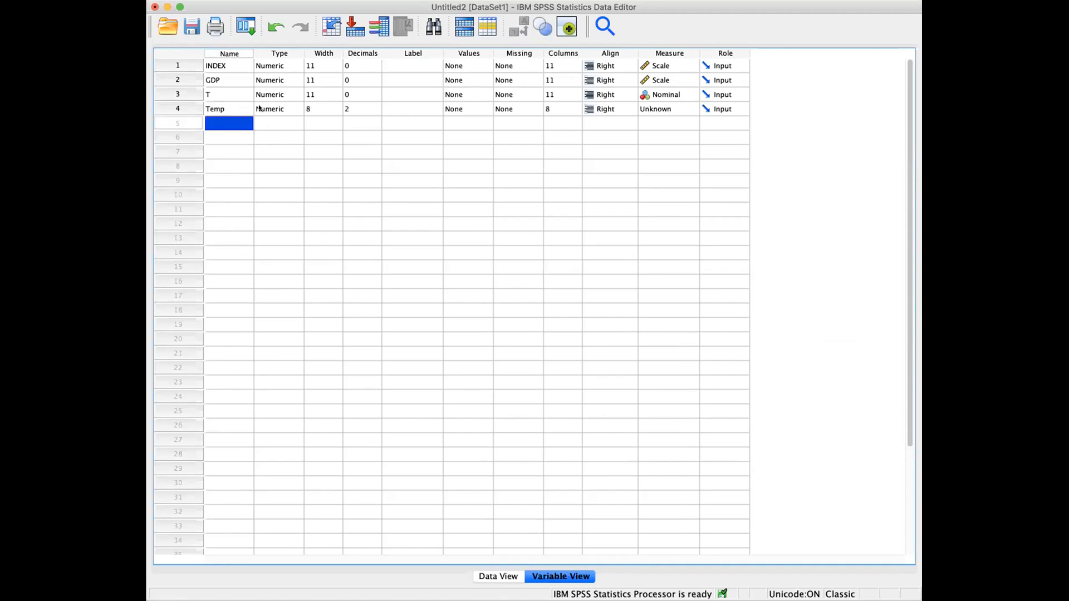
click(250, 109)
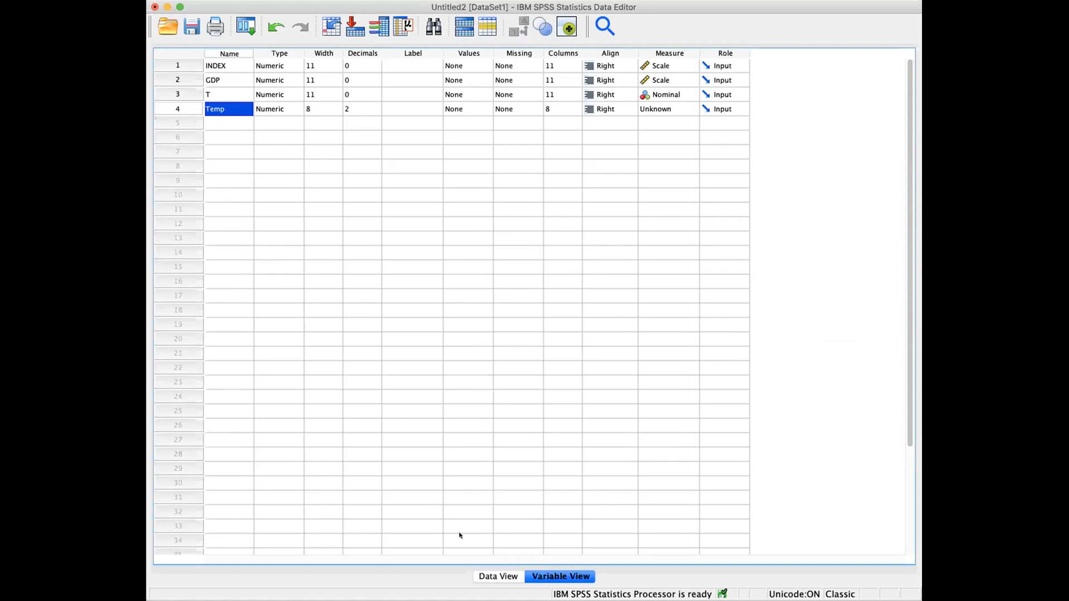
Step: Return to the data values and delete the Temp variable column
click(495, 576)
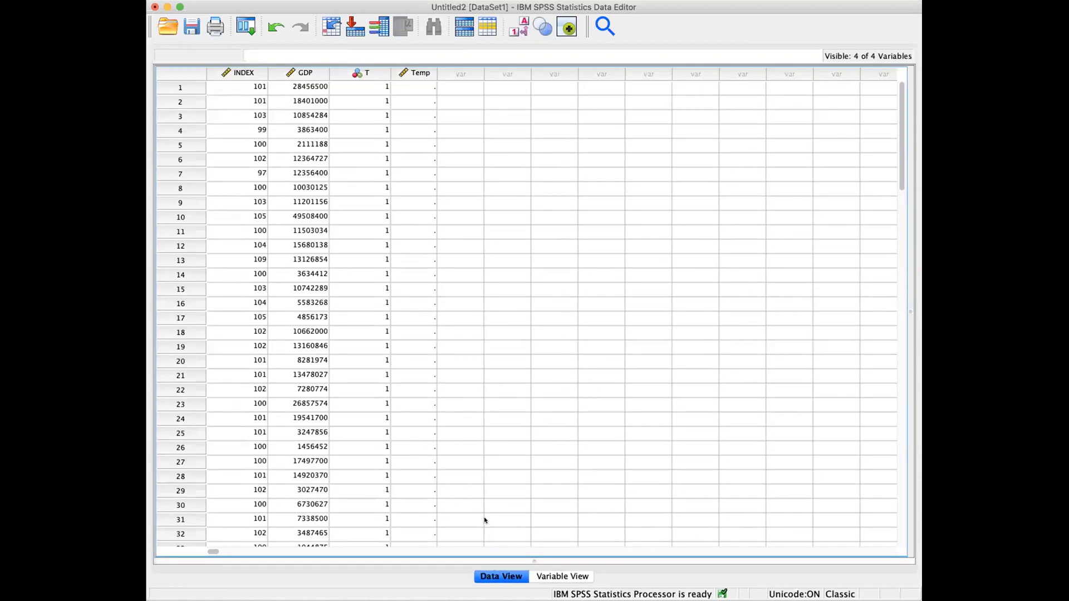
right_click(415, 74)
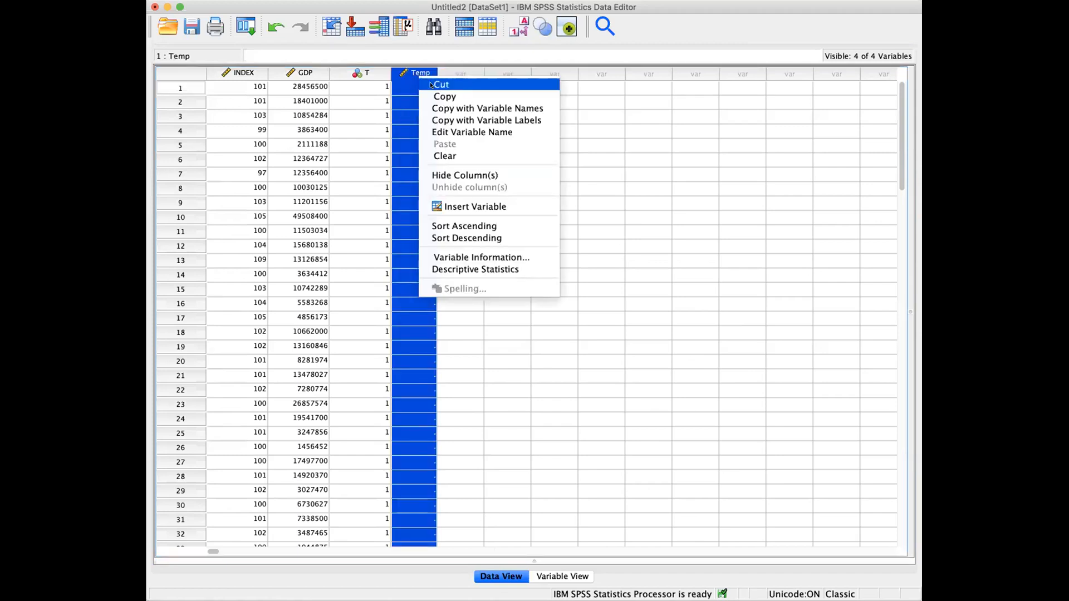
click(444, 155)
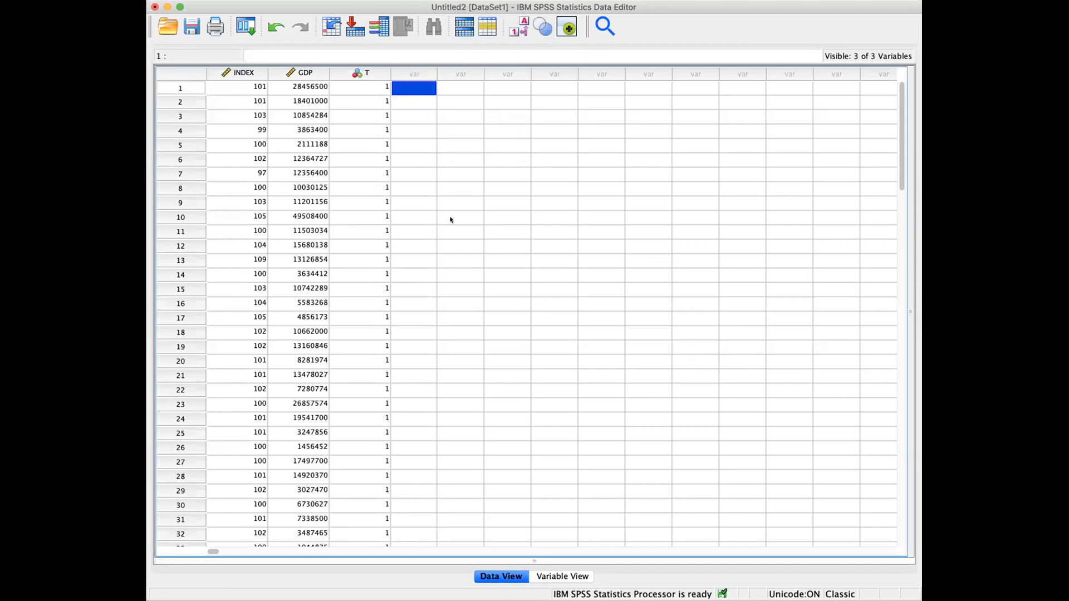
click(469, 244)
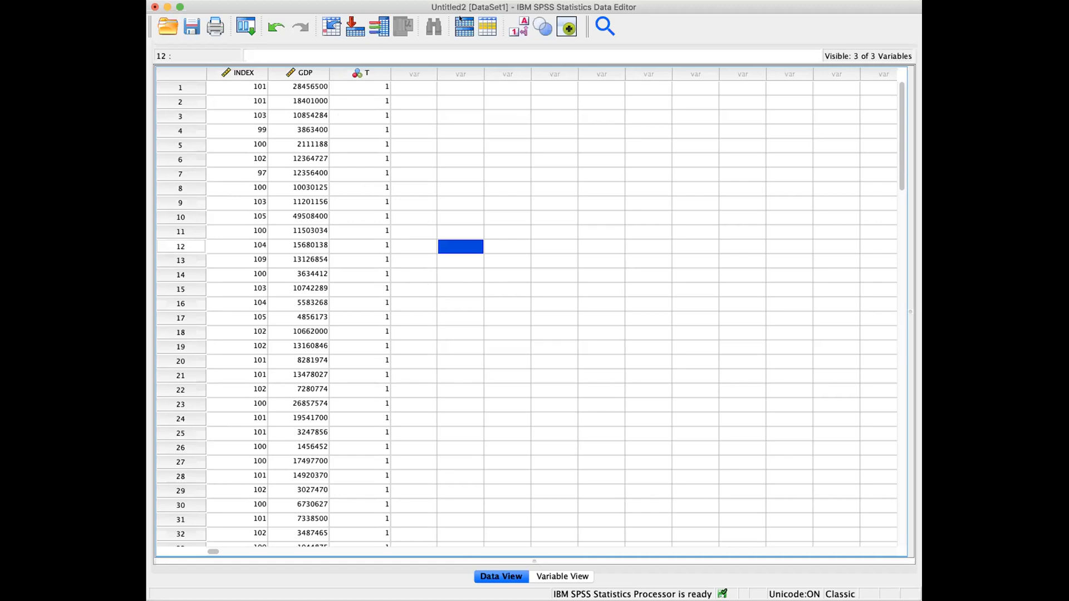
Step: Start a chart in the Chart Builder using the Simple Histogram type as its base
click(448, 0)
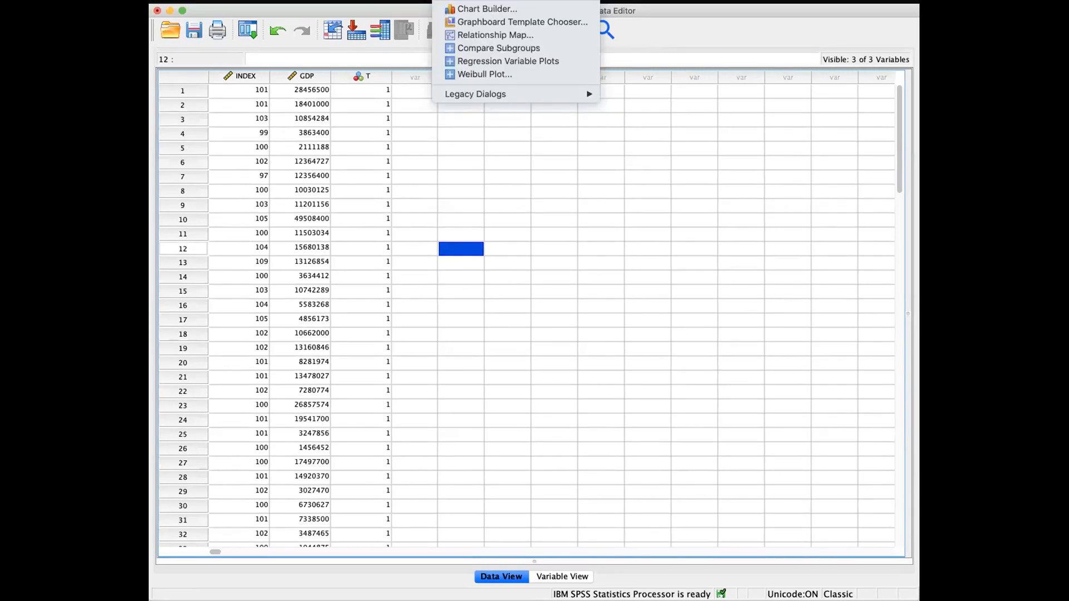
click(460, 7)
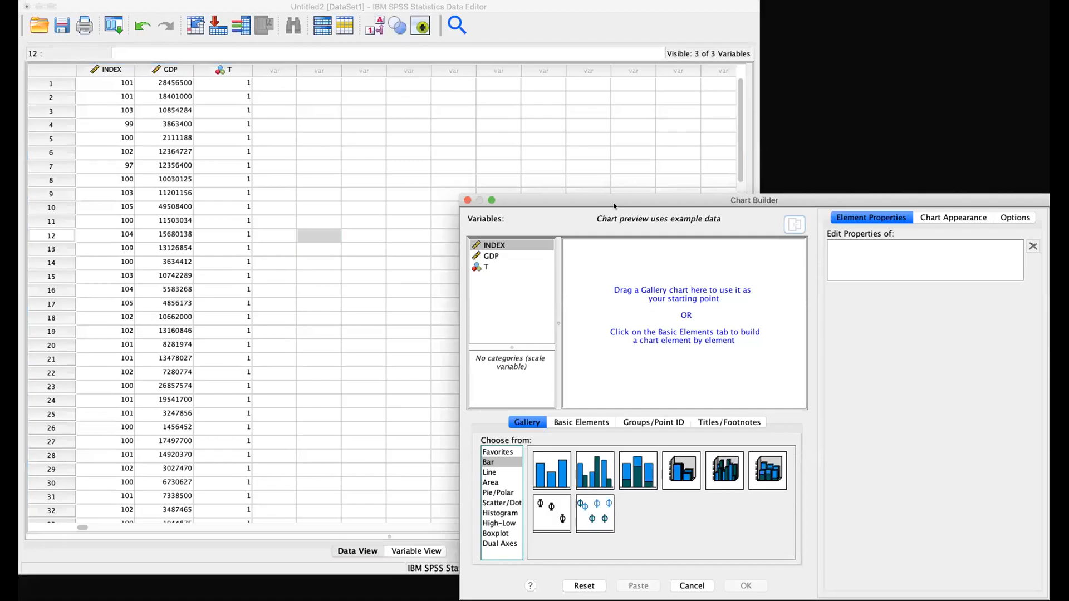
drag(609, 199, 289, 105)
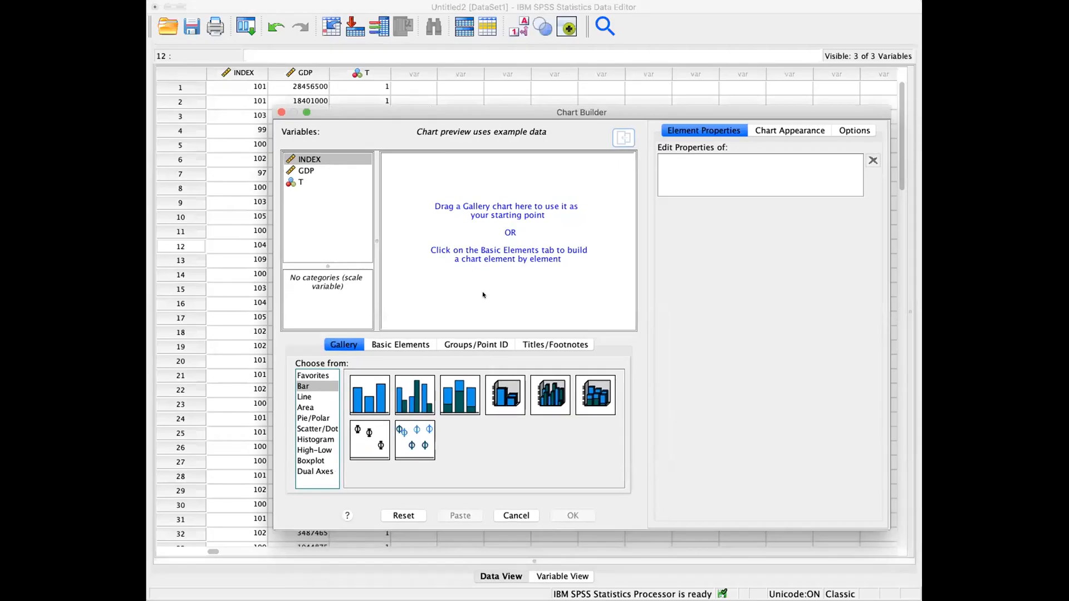
click(319, 417)
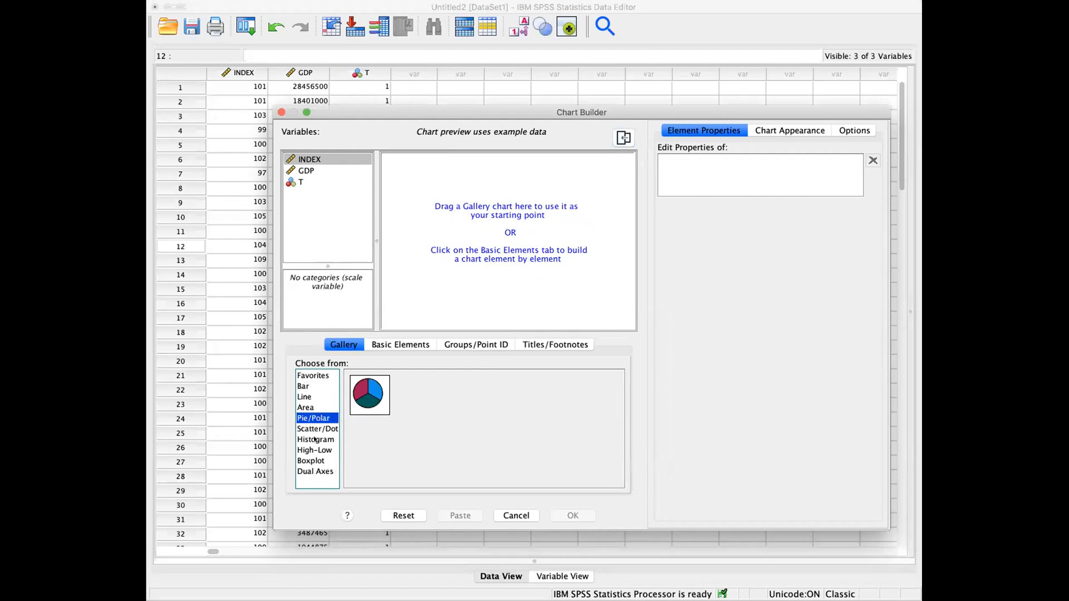
click(315, 439)
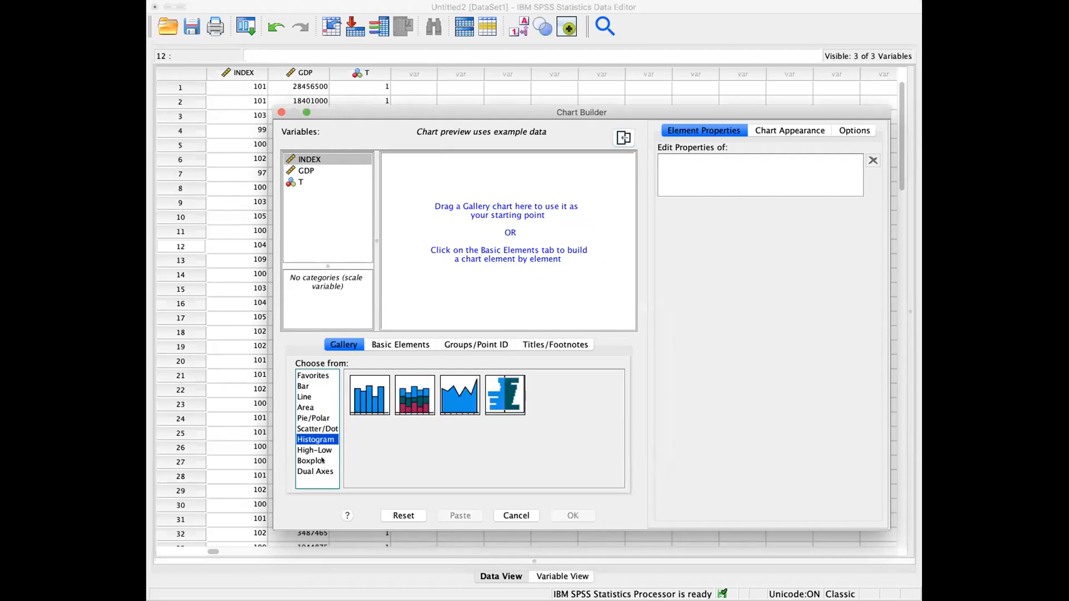
click(363, 397)
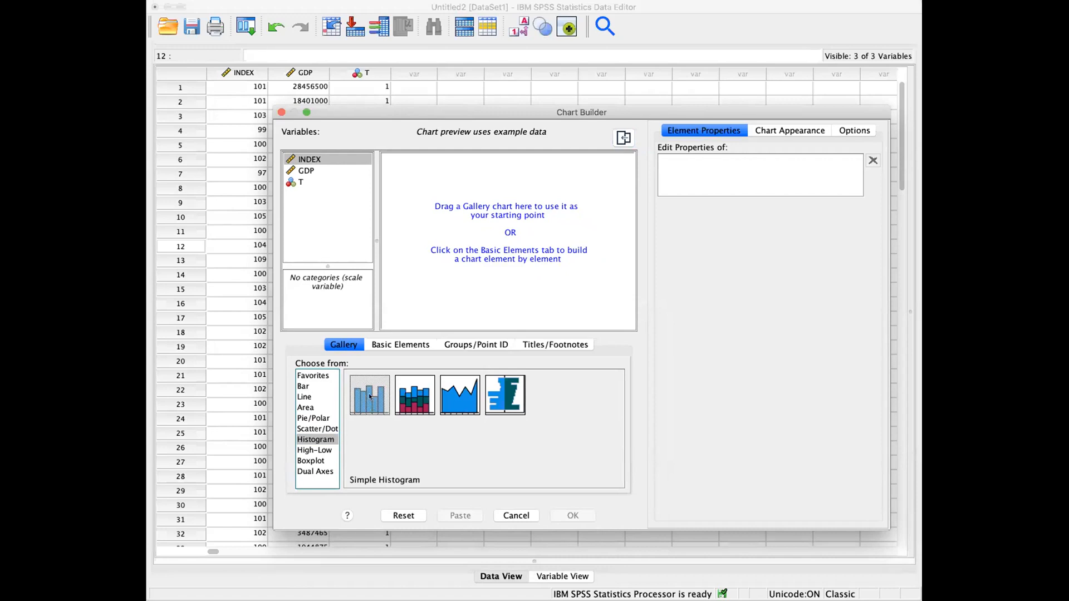
click(406, 399)
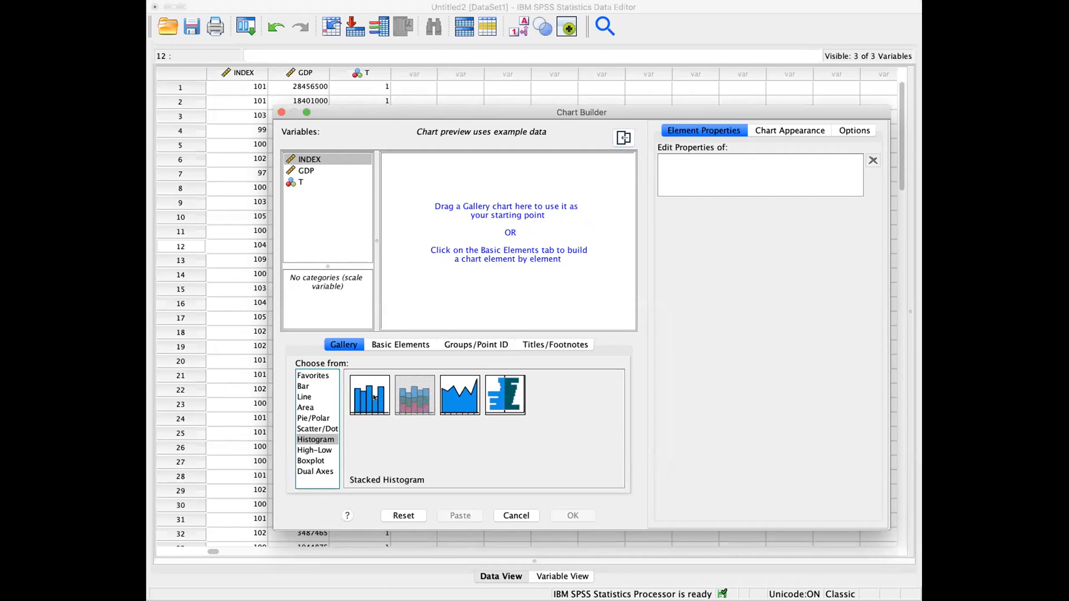
click(460, 396)
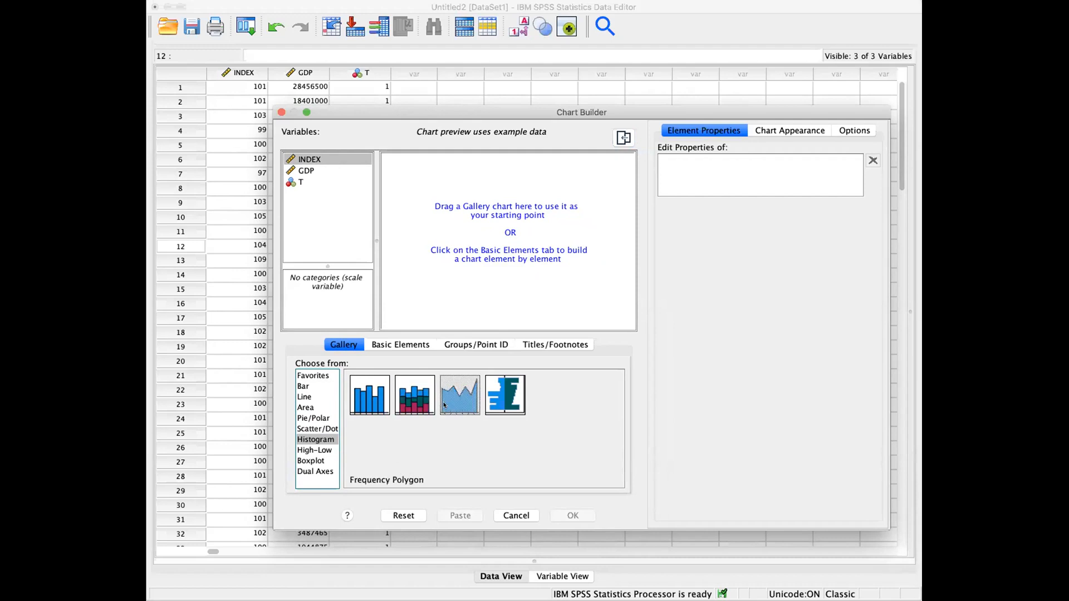
click(372, 399)
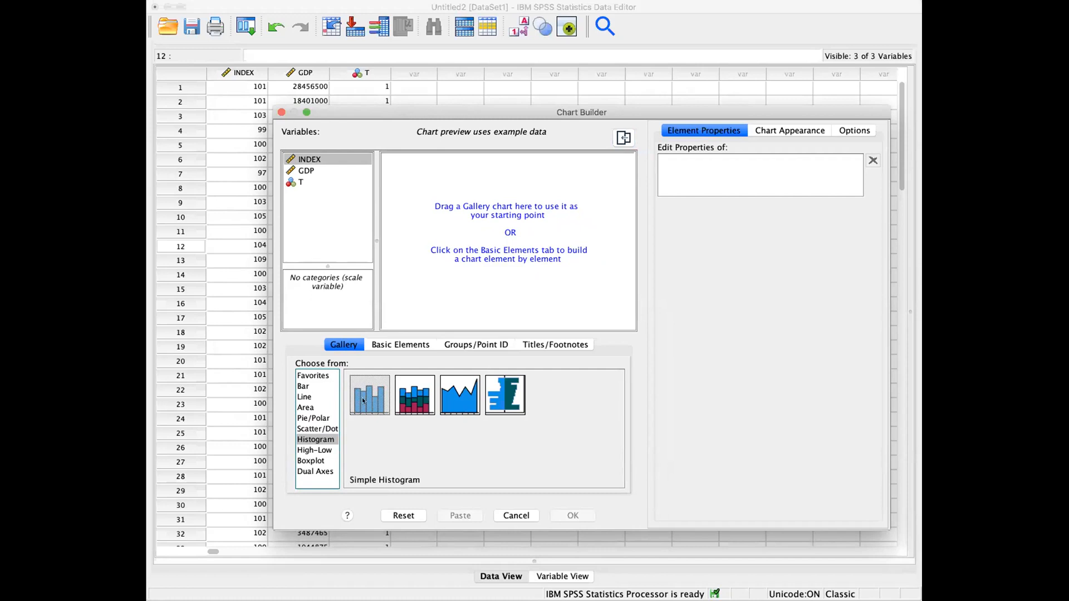
drag(362, 394, 453, 256)
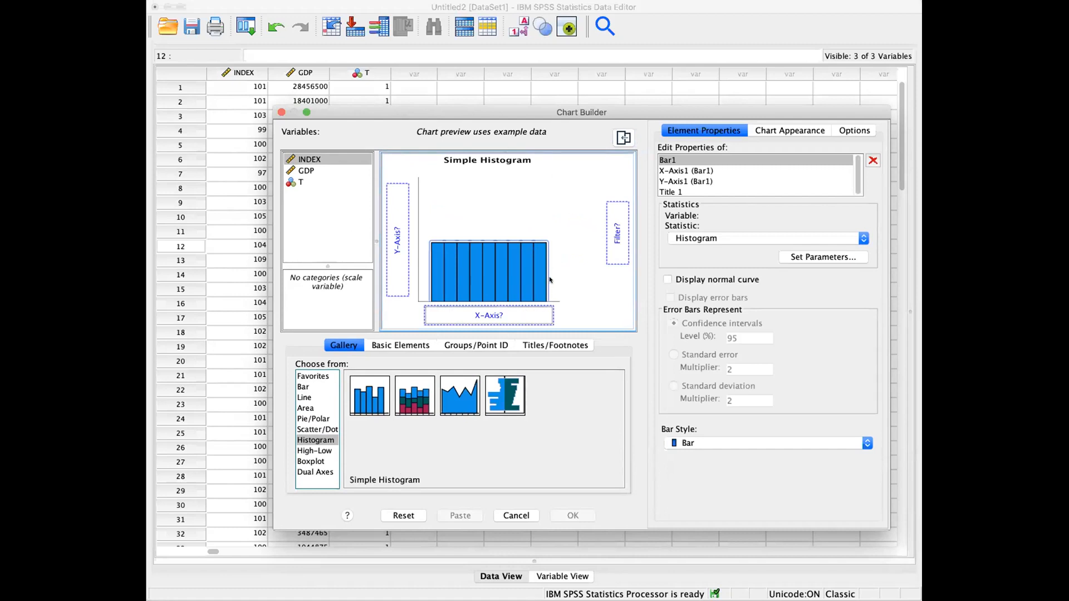
Step: Assign the INDEX variable to the histogram's x-axis
click(321, 160)
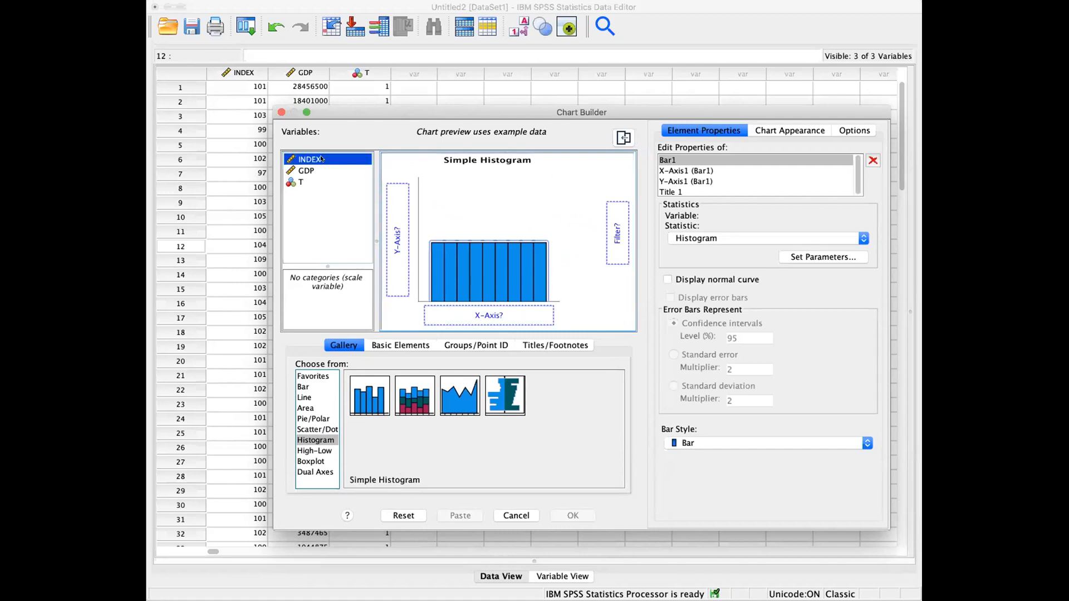
drag(321, 158, 312, 160)
drag(330, 160, 513, 324)
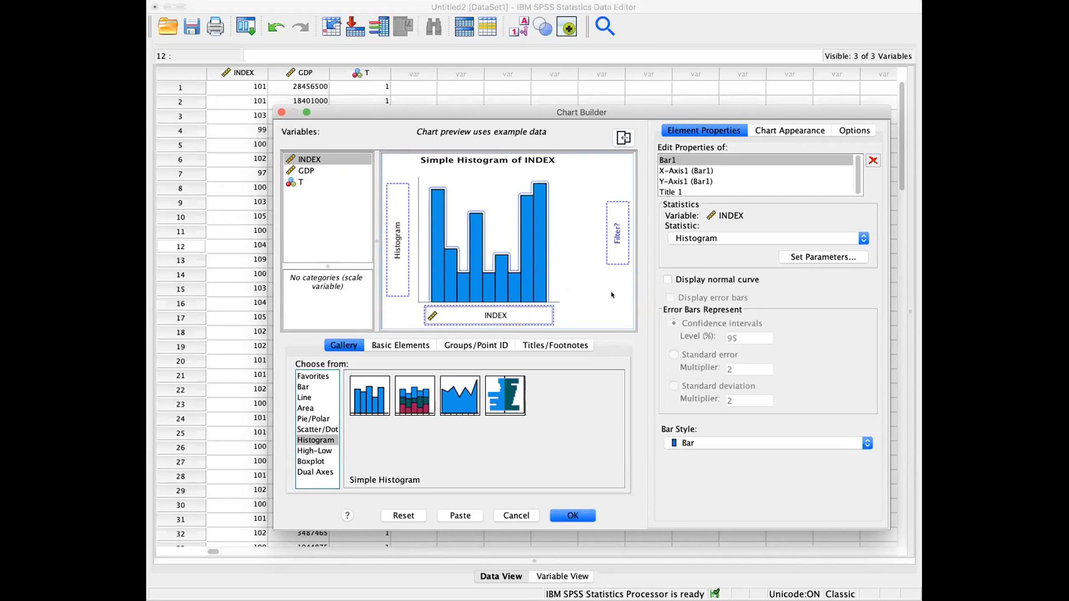
Step: Display the normal curve on the INDEX histogram and generate the chart in the output
click(667, 279)
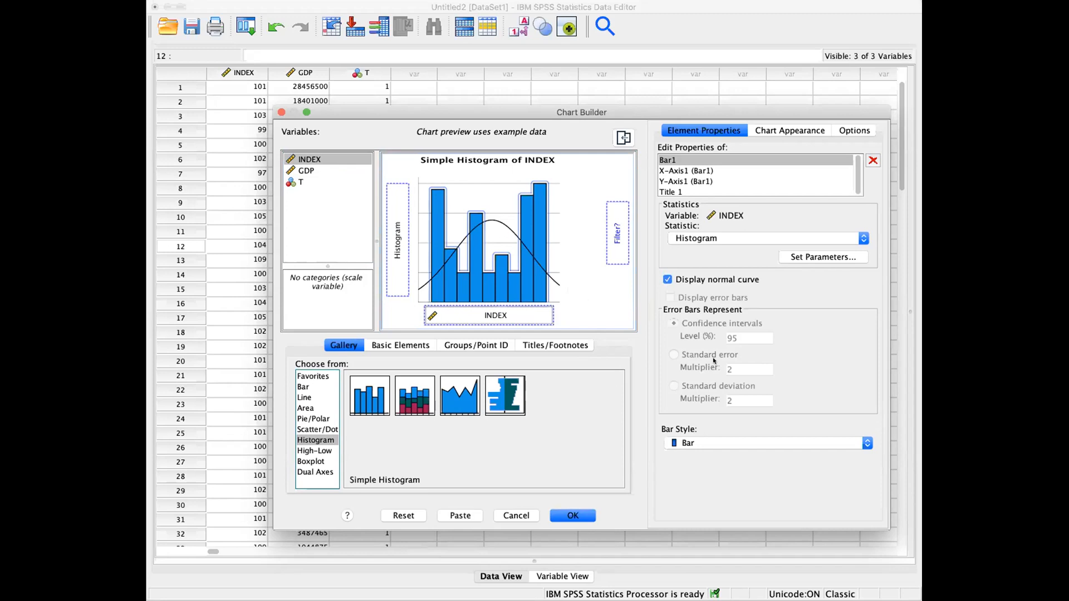
click(575, 515)
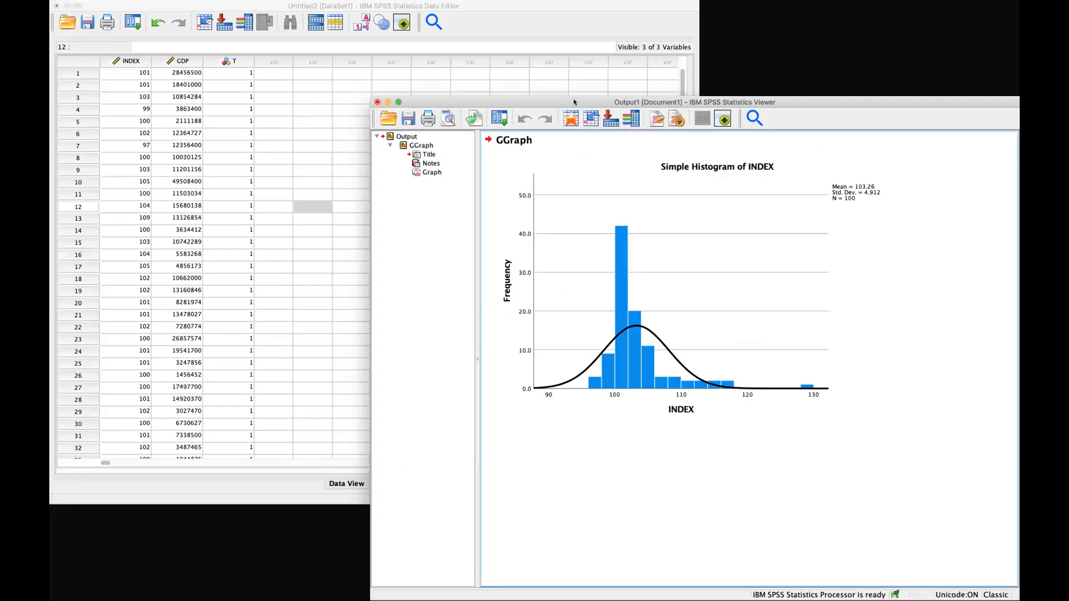
drag(574, 102, 285, 19)
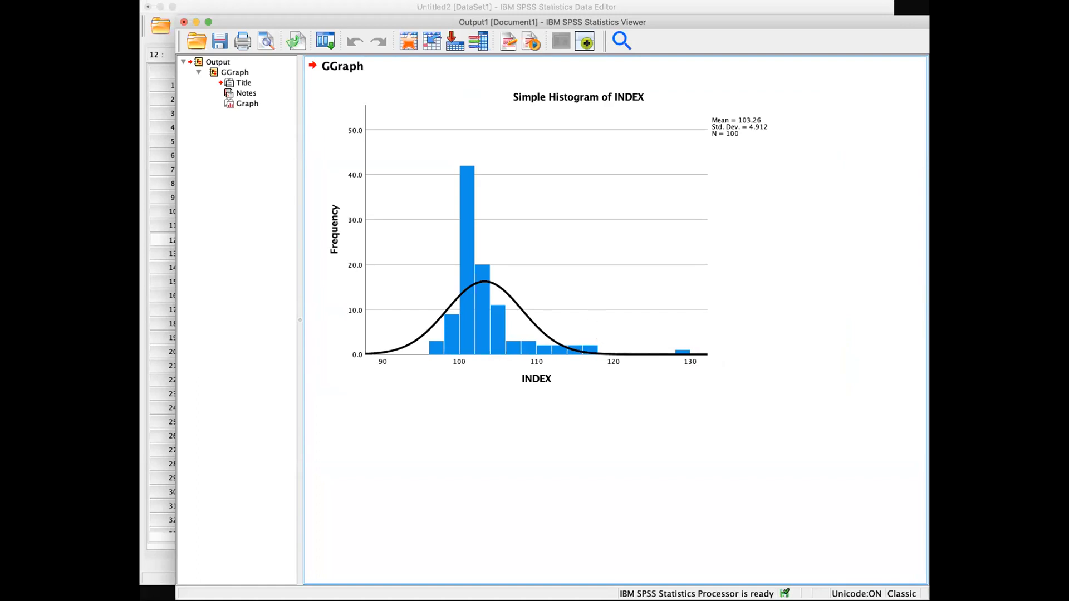
Step: Start another chart in the Chart Builder using the simple Scatter Plot type as its base
click(508, 0)
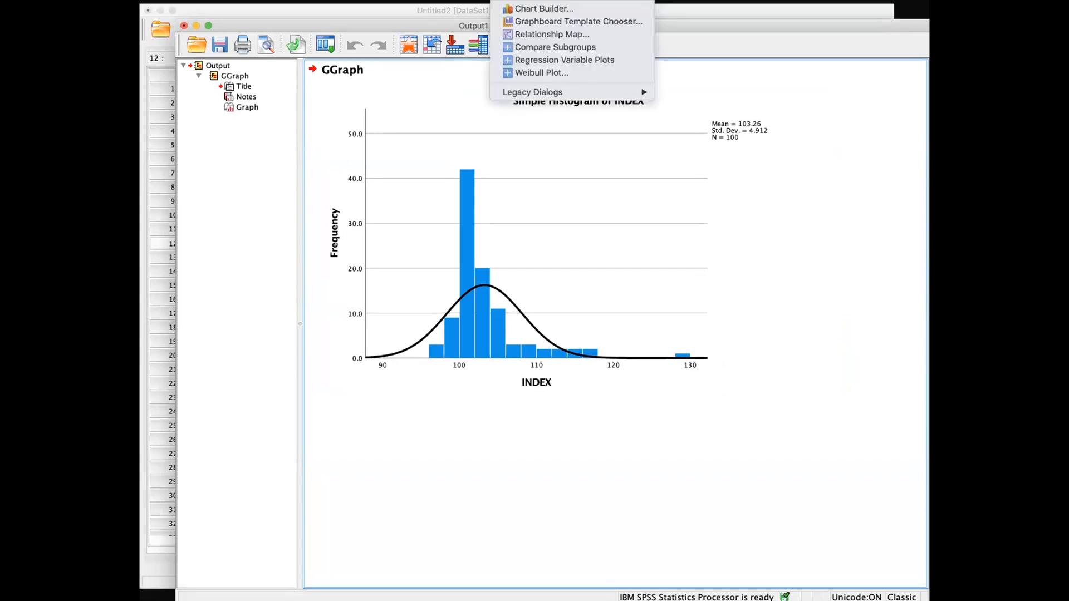
click(510, 8)
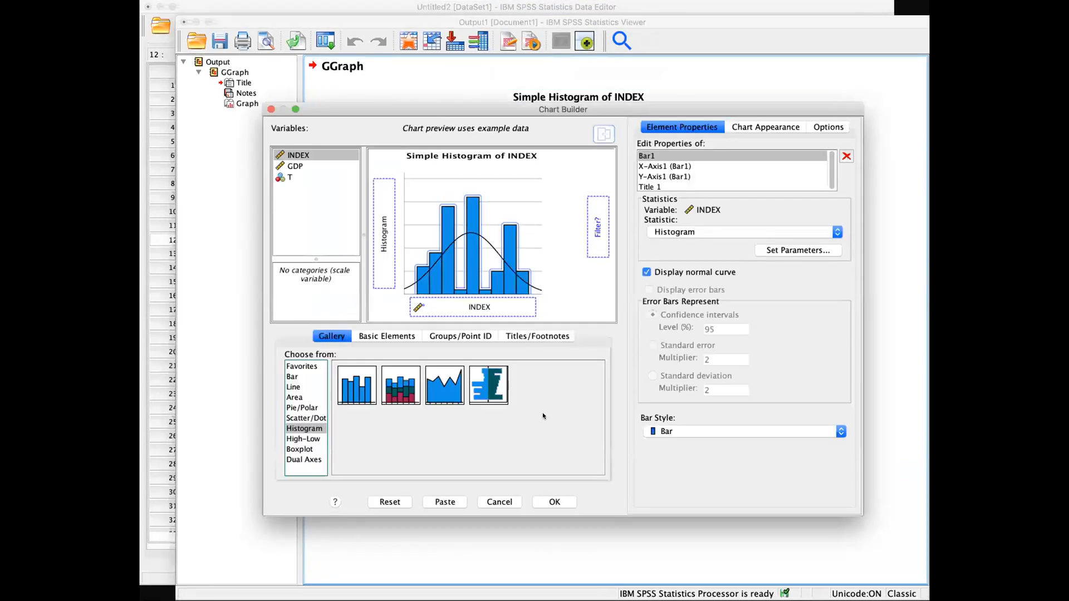
click(315, 418)
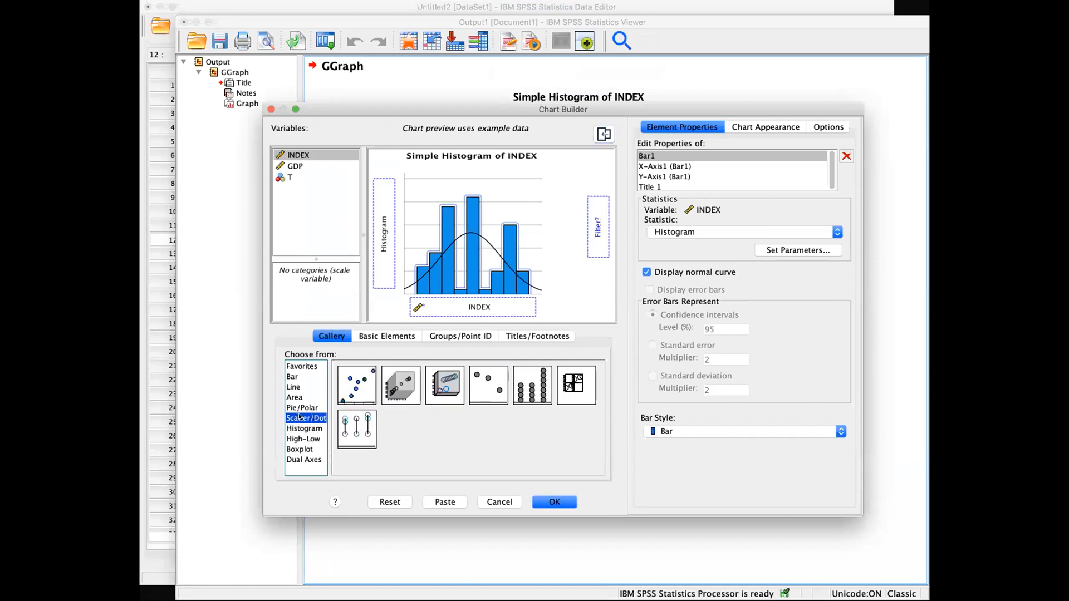
click(359, 384)
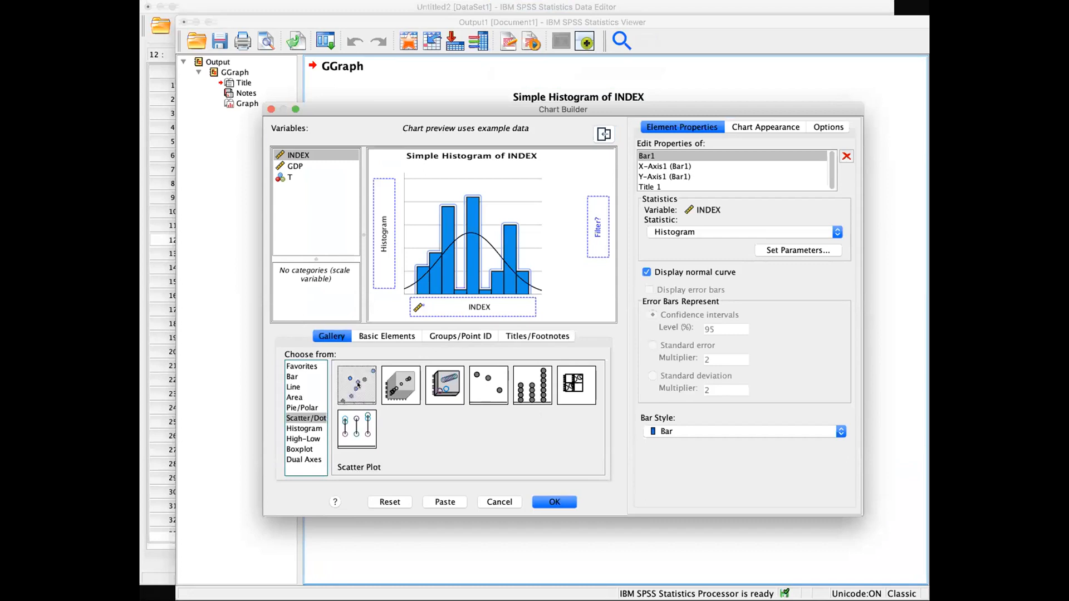
drag(358, 384, 498, 189)
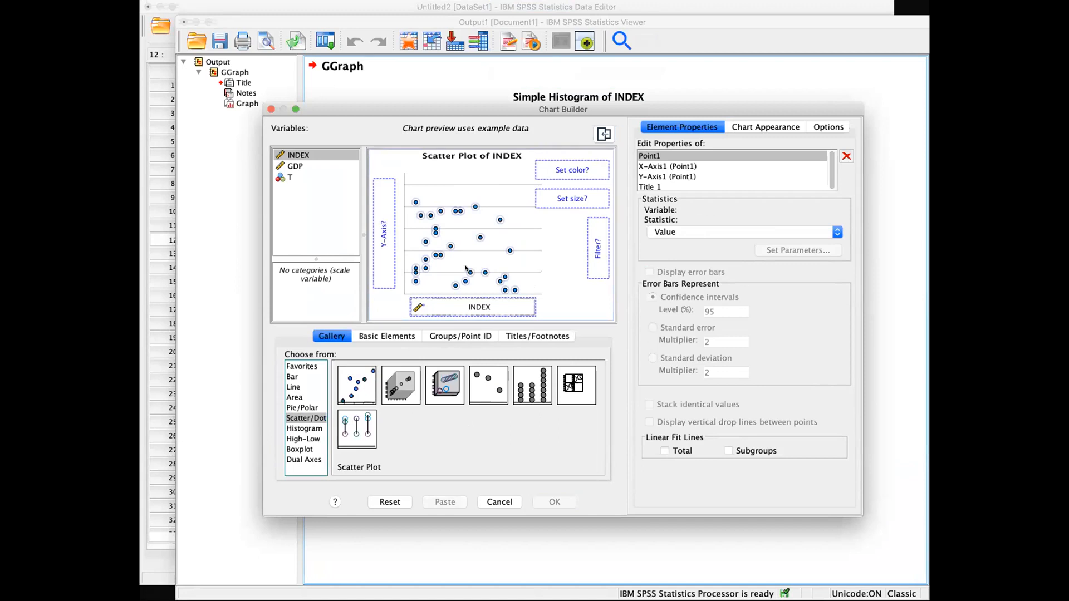
Step: Assign GDP to the scatter plot's x-axis and INDEX to its y-axis, and generate the chart in the output
click(289, 167)
drag(290, 171, 458, 305)
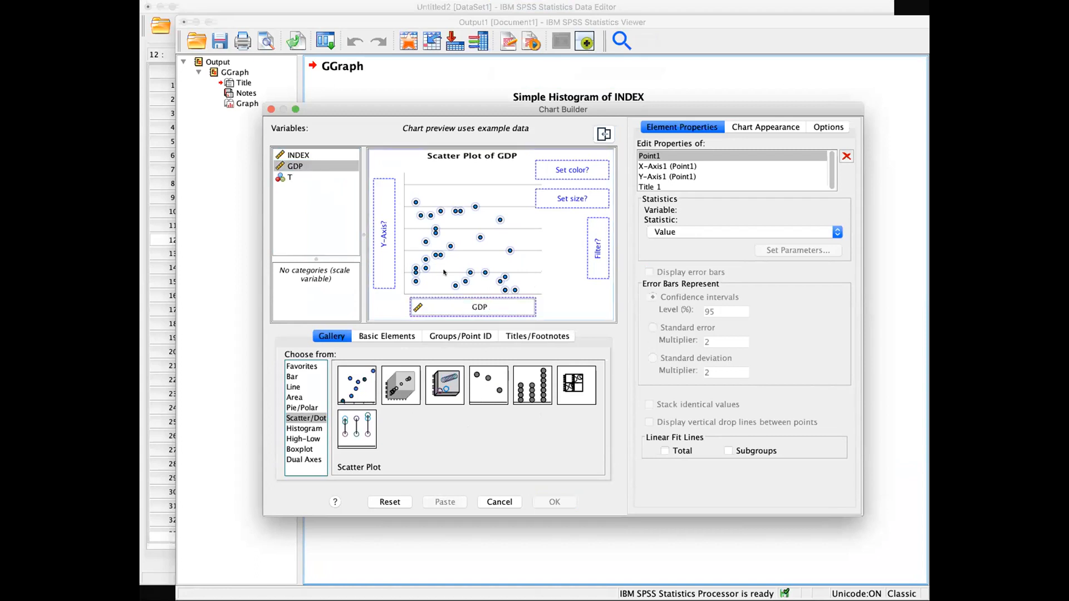
drag(299, 156, 390, 237)
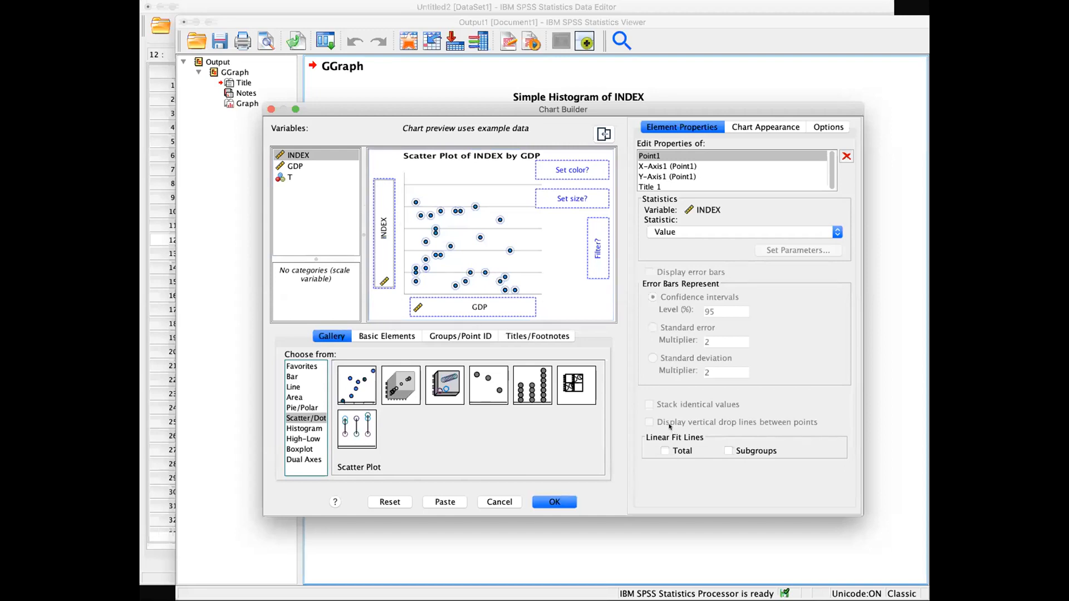
click(565, 503)
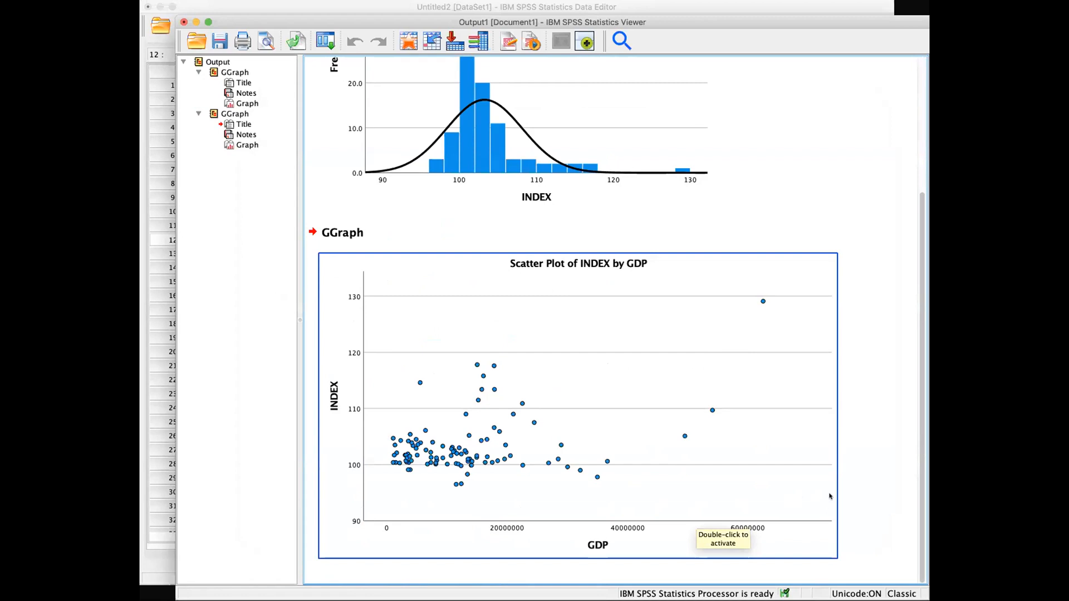
click(855, 504)
click(818, 474)
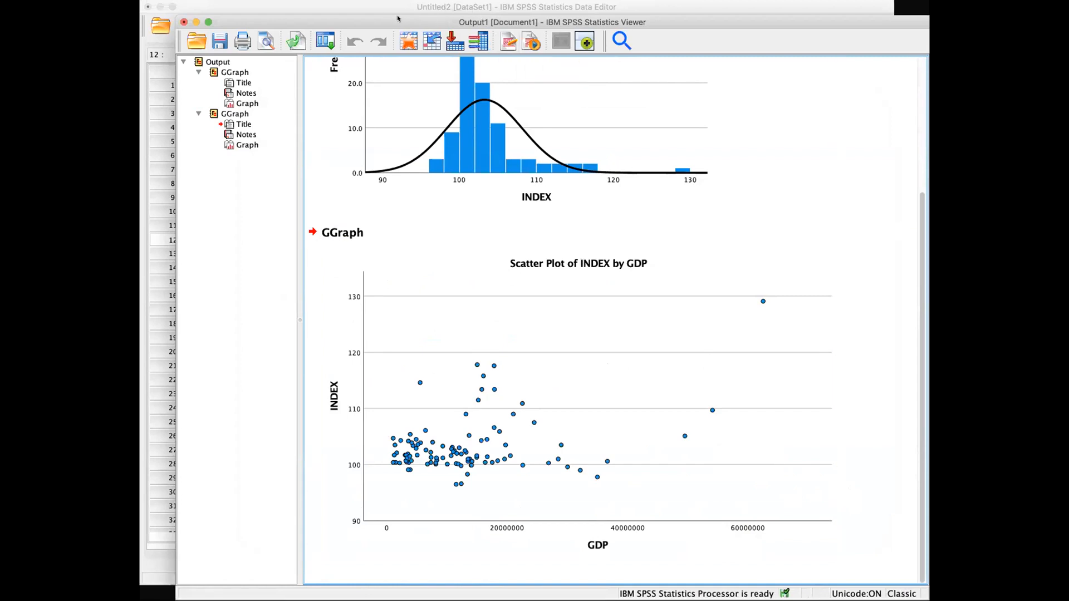
Step: Switch to the Data Editor window and start a Descriptives analysis from the descriptive statistics procedures
click(379, 8)
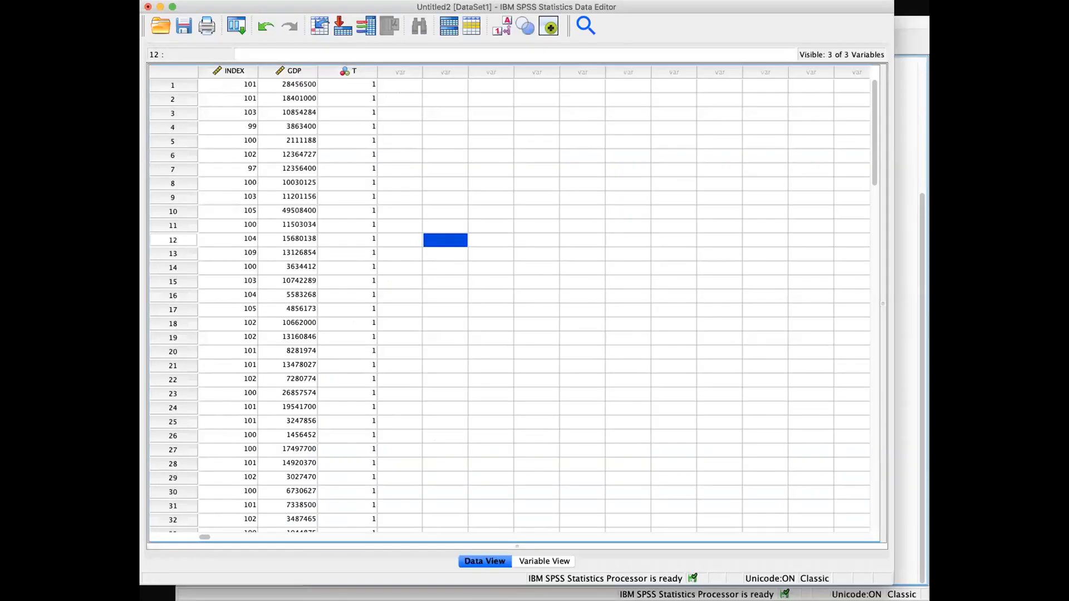
click(394, 1)
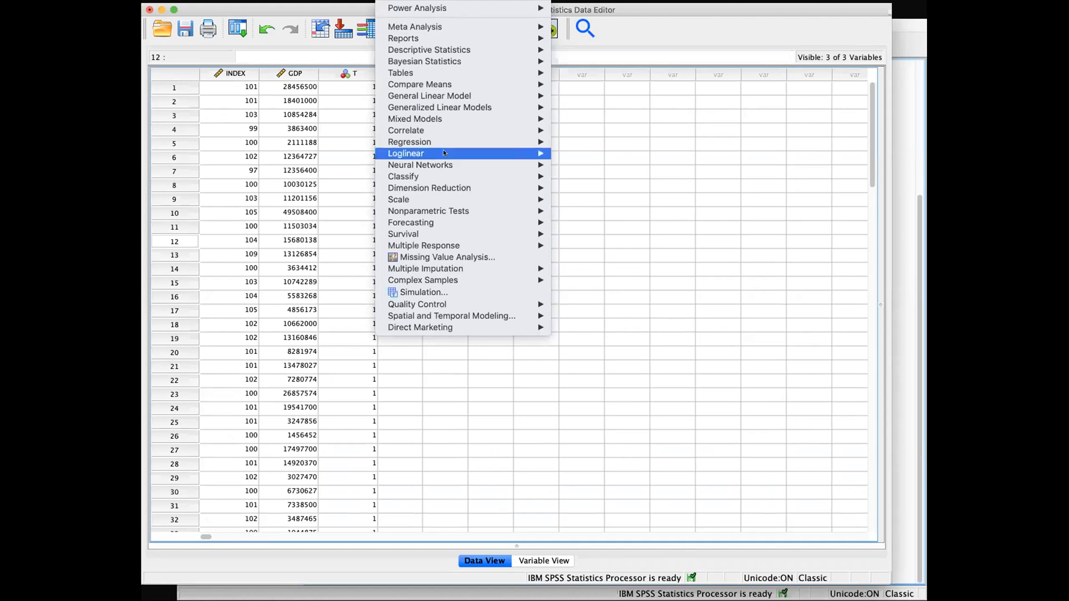
mouse_move(429, 49)
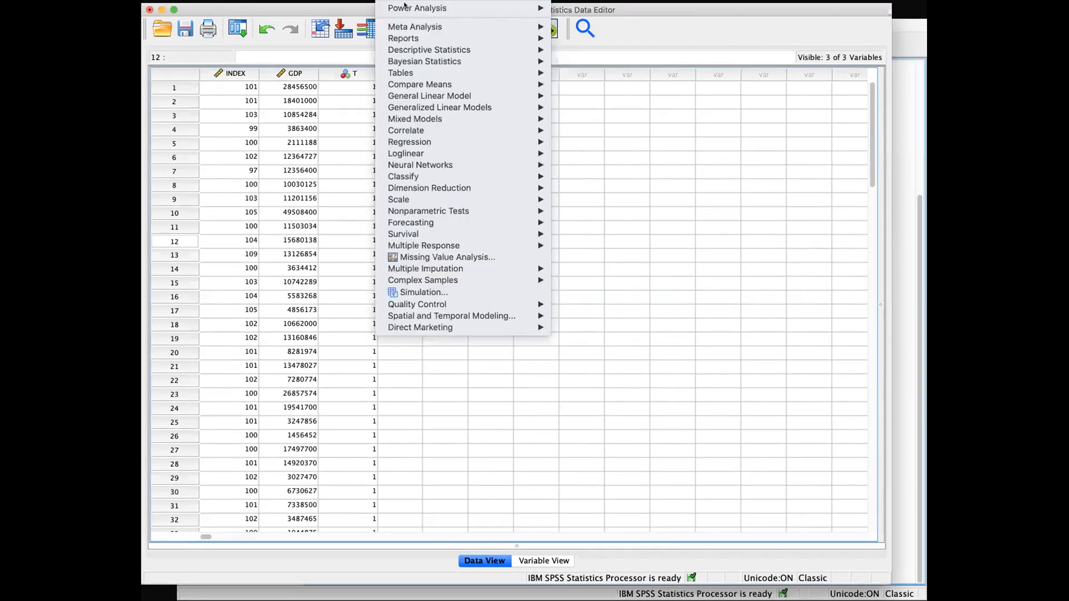
mouse_move(429, 49)
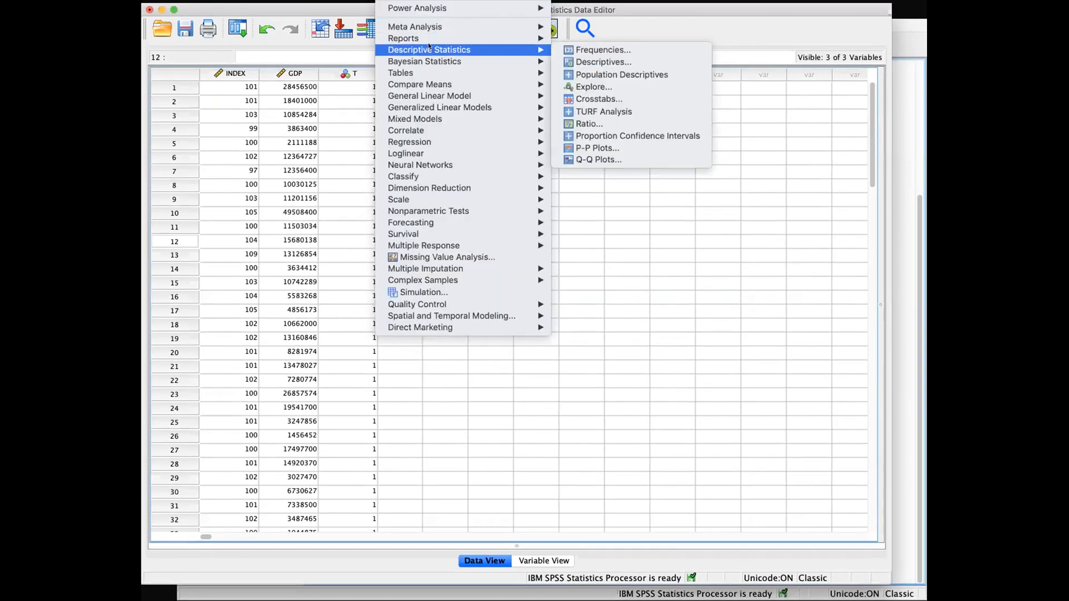
click(604, 64)
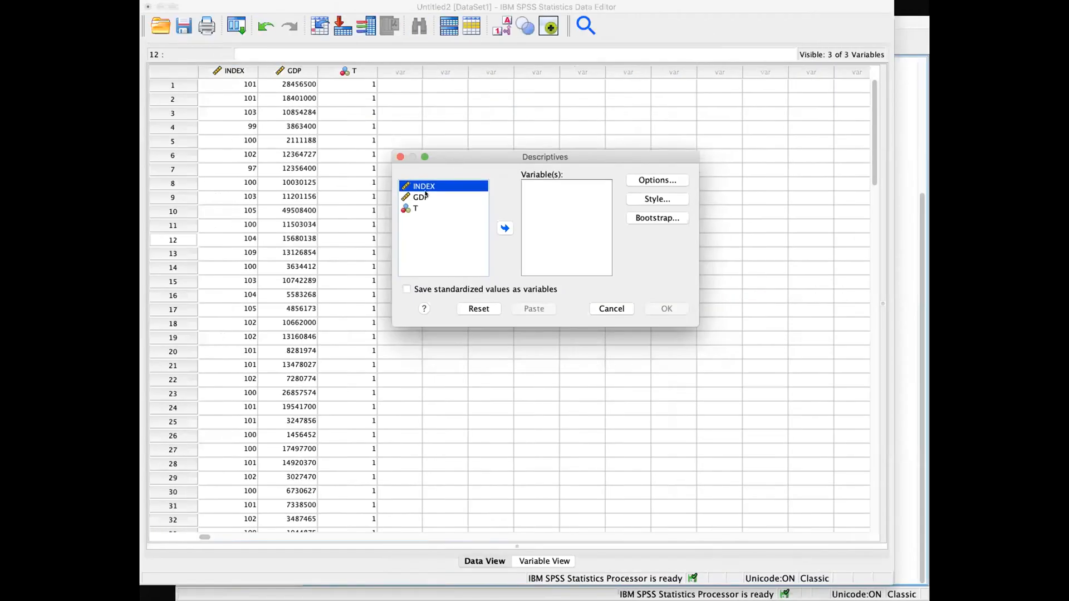
Step: Add GDP and INDEX to the variables of the Descriptives analysis
click(425, 196)
click(504, 228)
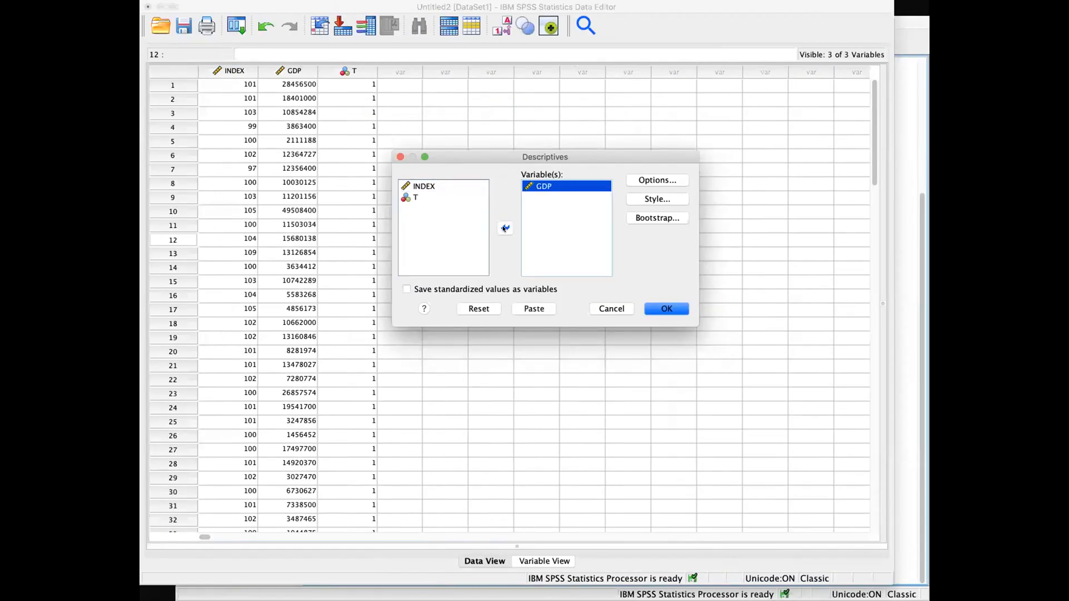
click(416, 198)
click(430, 186)
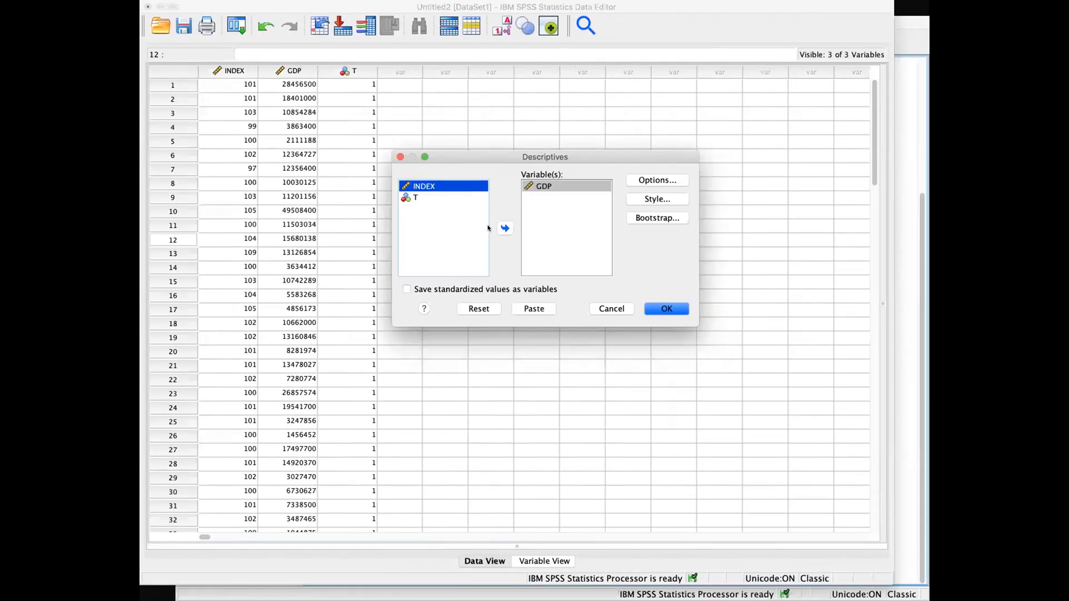
click(505, 229)
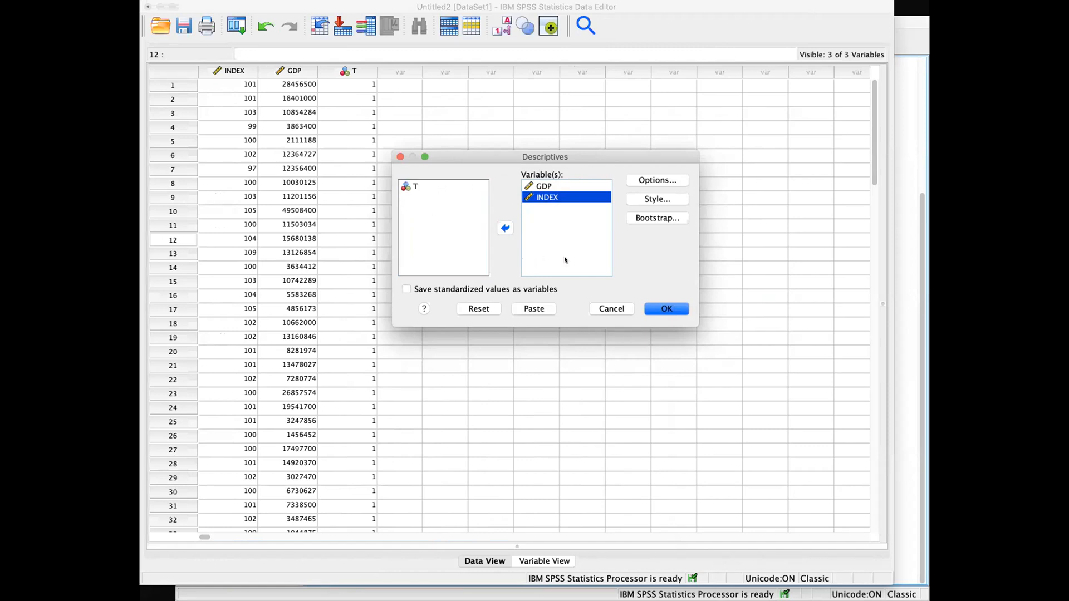
Step: Include Sum, Variance, Range and S.E. mean in the descriptive statistics, leave Kurtosis and Skewness out, and run the analysis
click(644, 182)
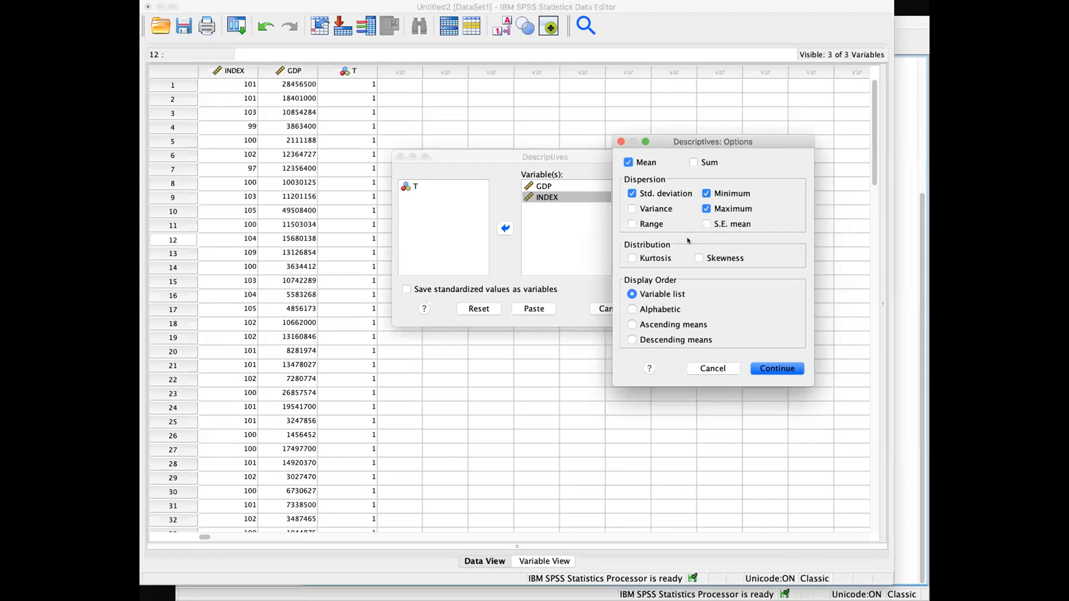
click(692, 162)
click(632, 208)
click(632, 224)
click(706, 224)
click(709, 258)
click(651, 259)
click(709, 259)
click(657, 259)
click(778, 367)
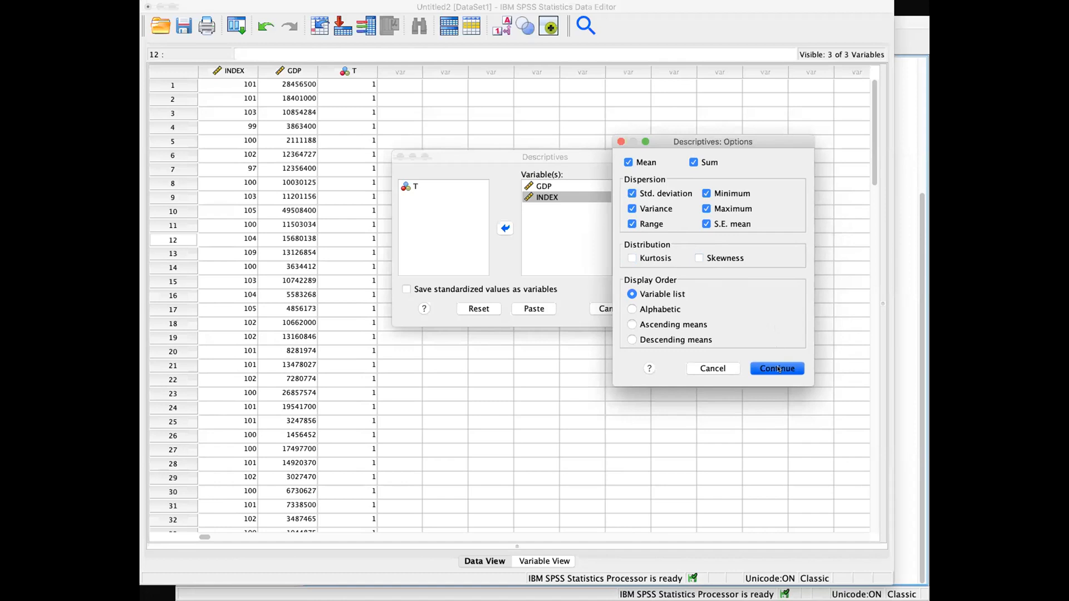
click(666, 309)
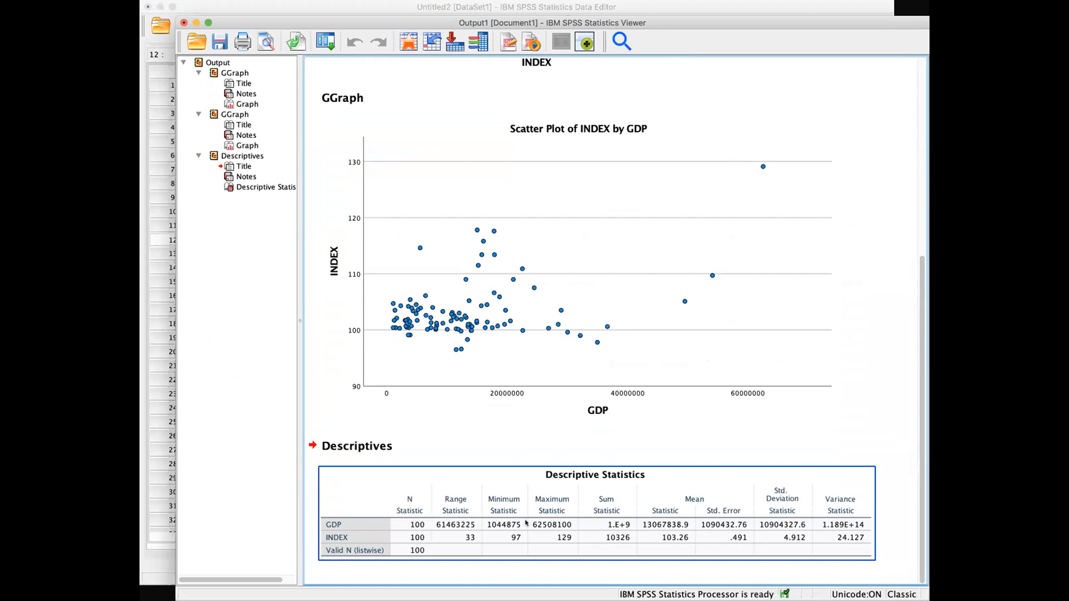
Step: Open the Descriptive Statistics table in the pivot table editor, look over its cells and settings, and close the editor
click(518, 487)
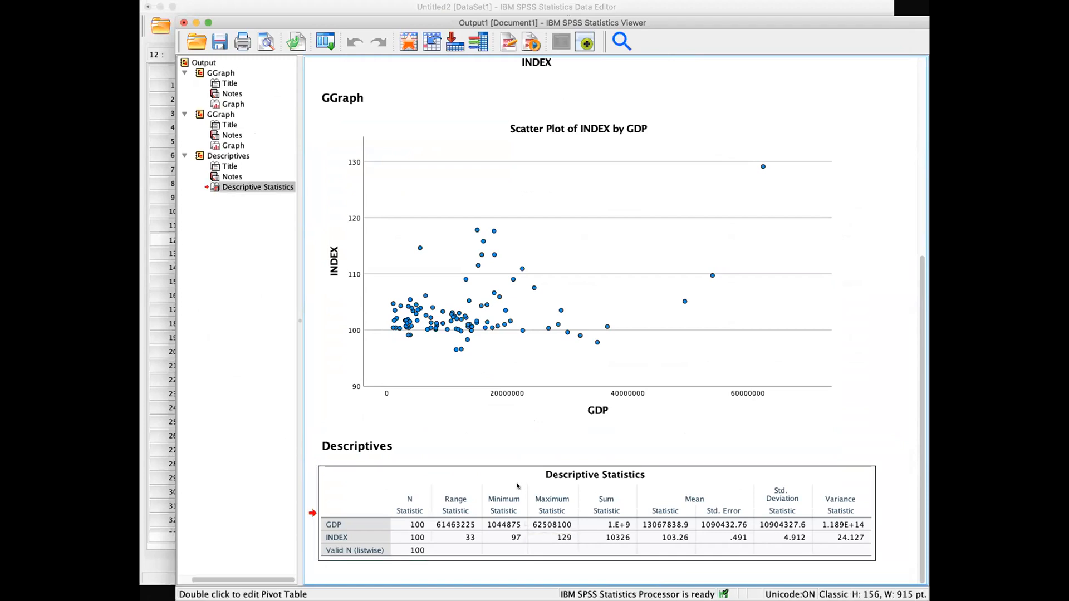
click(517, 487)
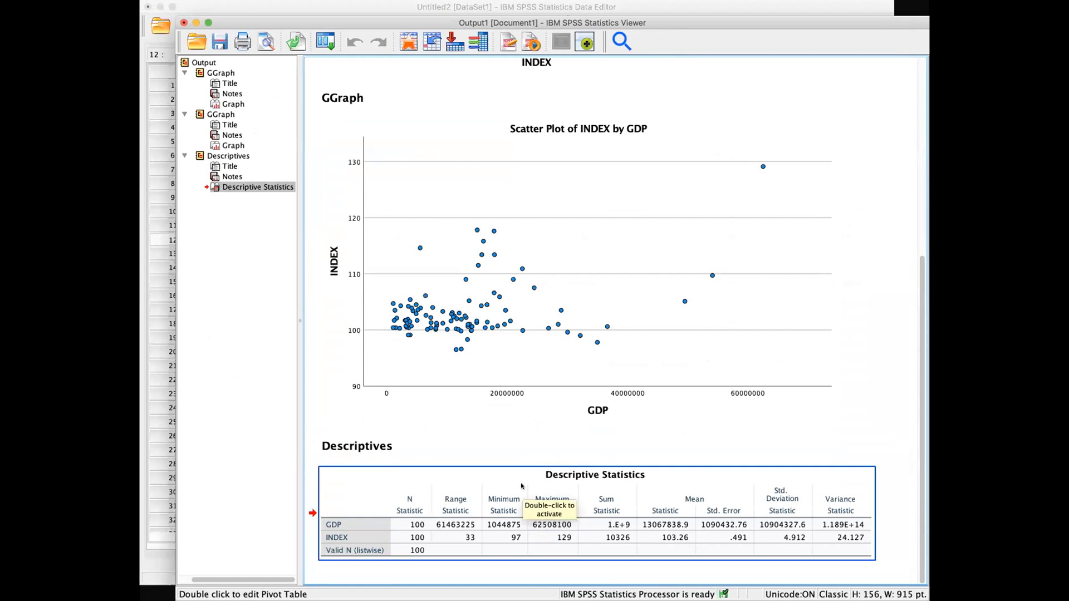
double_click(522, 487)
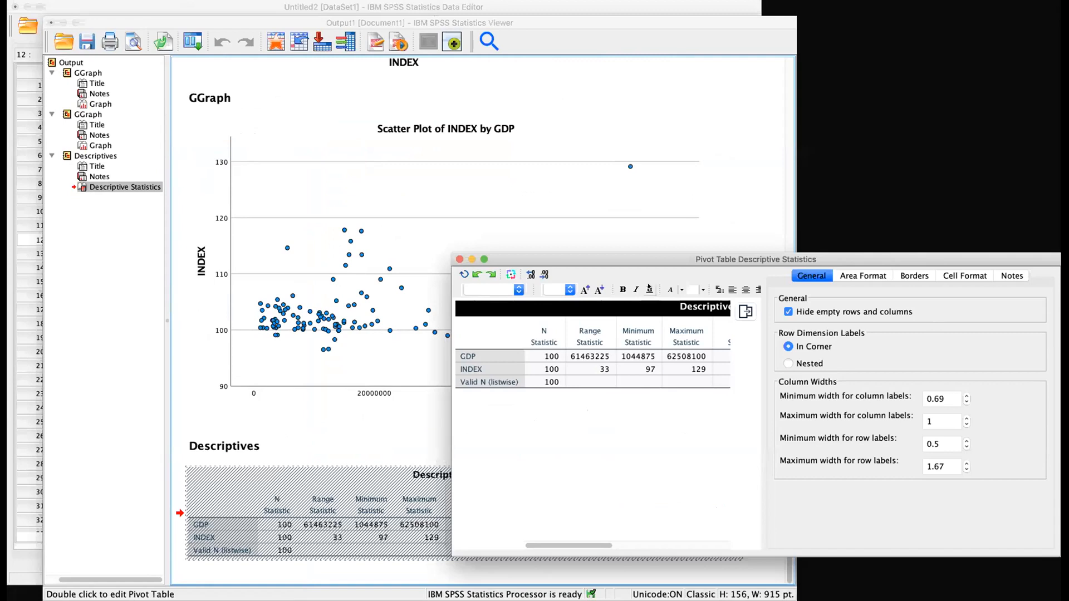
drag(647, 264, 295, 209)
click(292, 298)
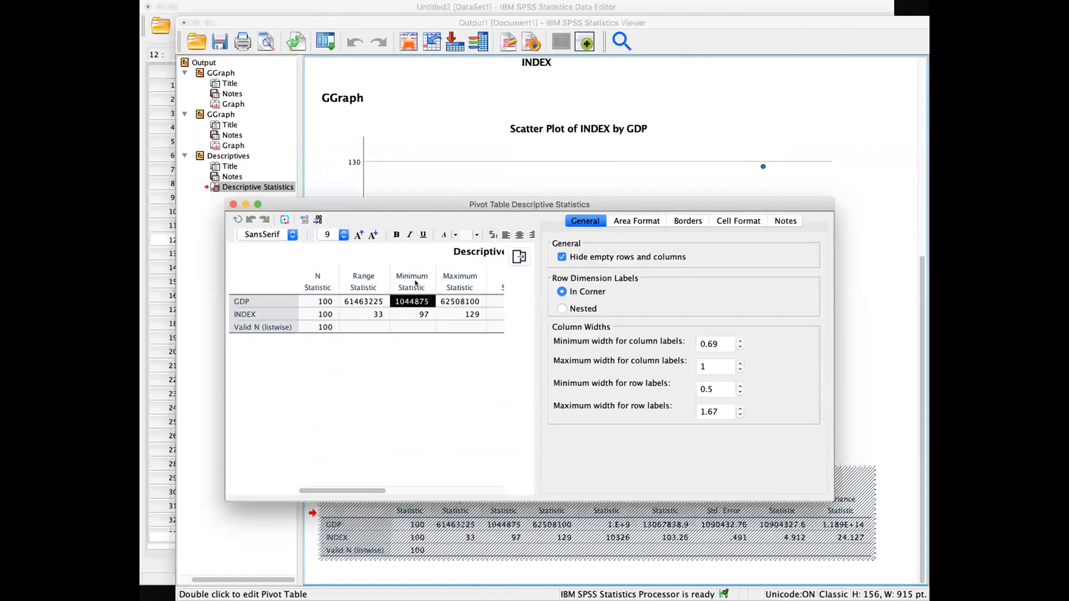
click(418, 287)
drag(281, 260, 496, 328)
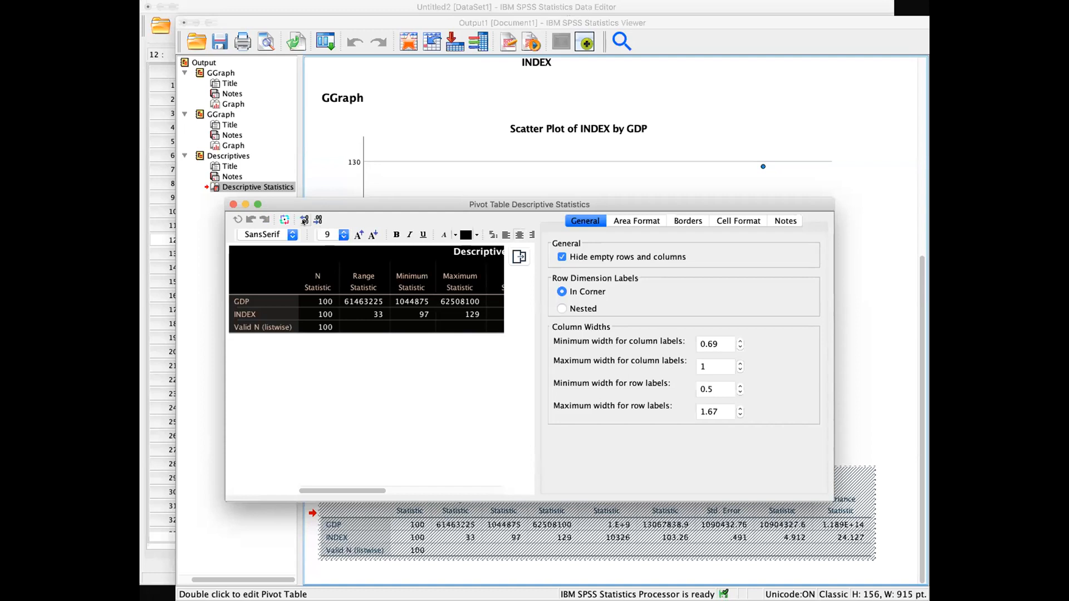
click(232, 204)
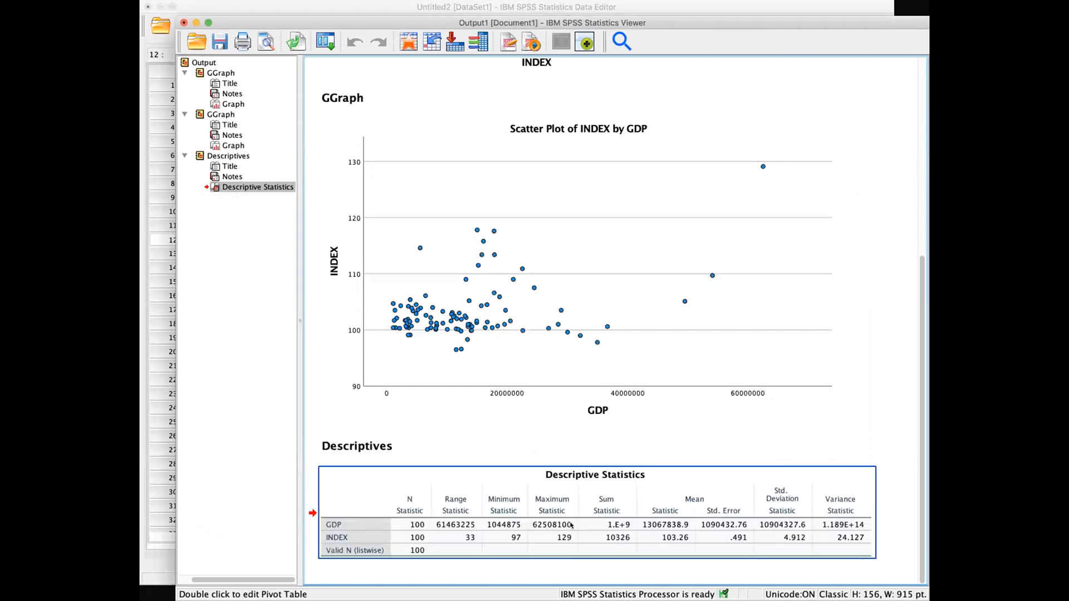
Step: View the Copy Special formats for the Descriptive Statistics table, and leave them without copying
right_click(549, 497)
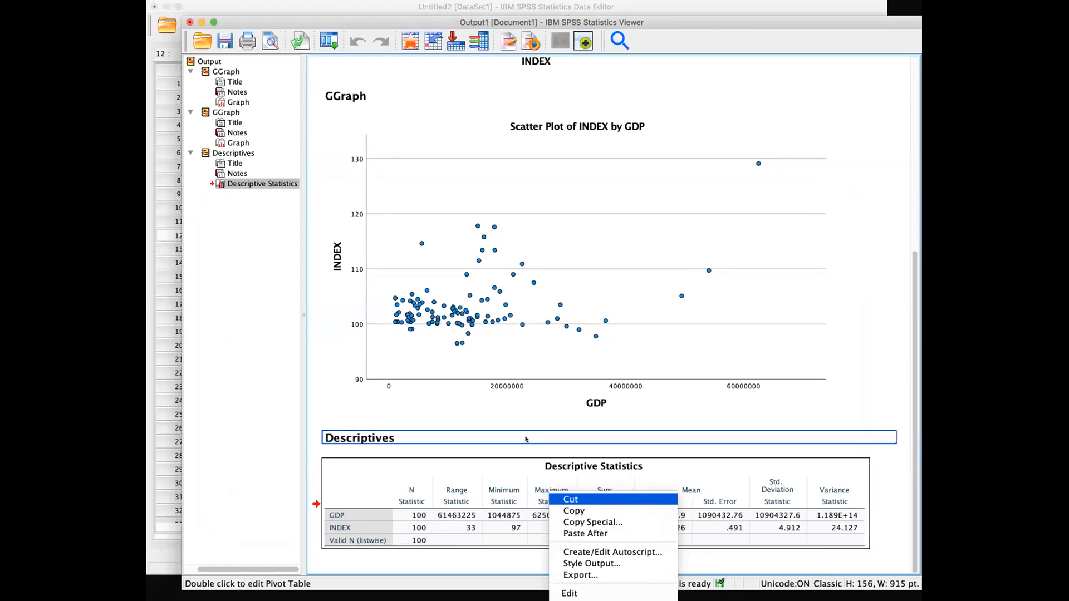
click(529, 439)
click(676, 544)
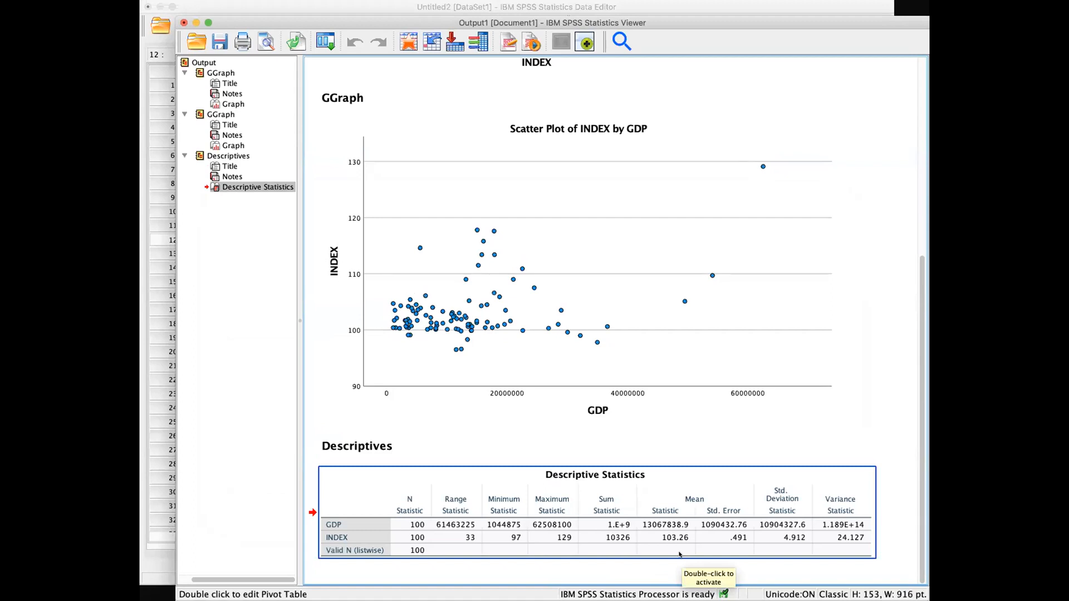
right_click(613, 494)
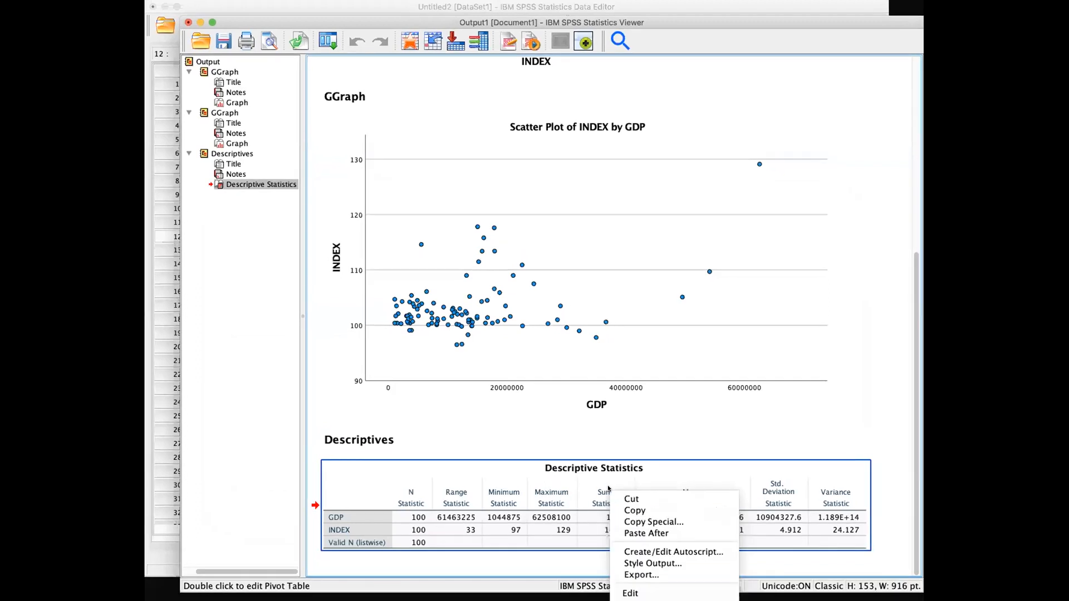
click(642, 522)
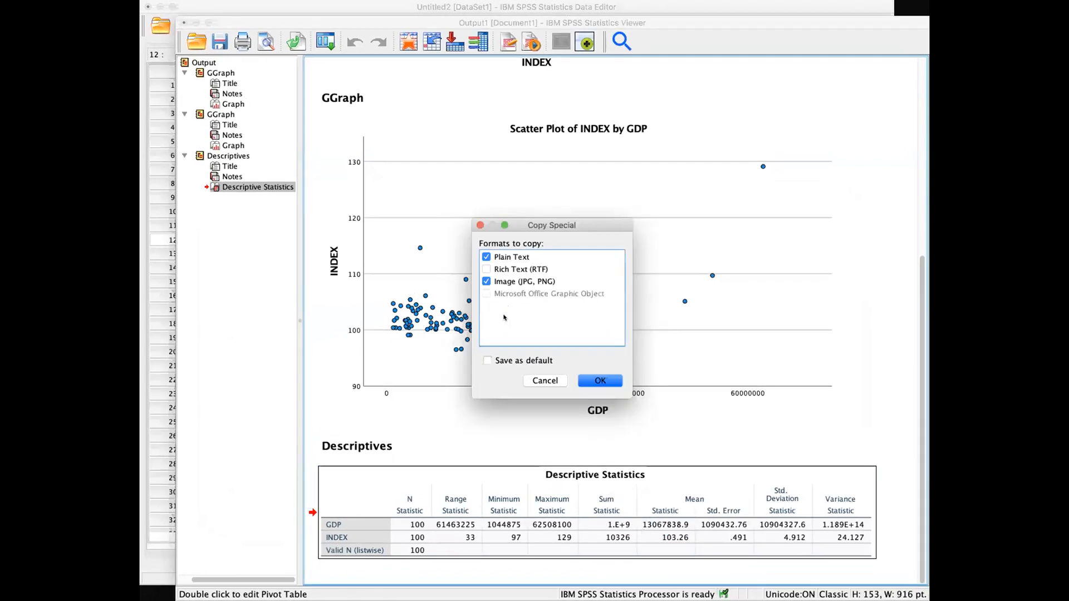
click(496, 259)
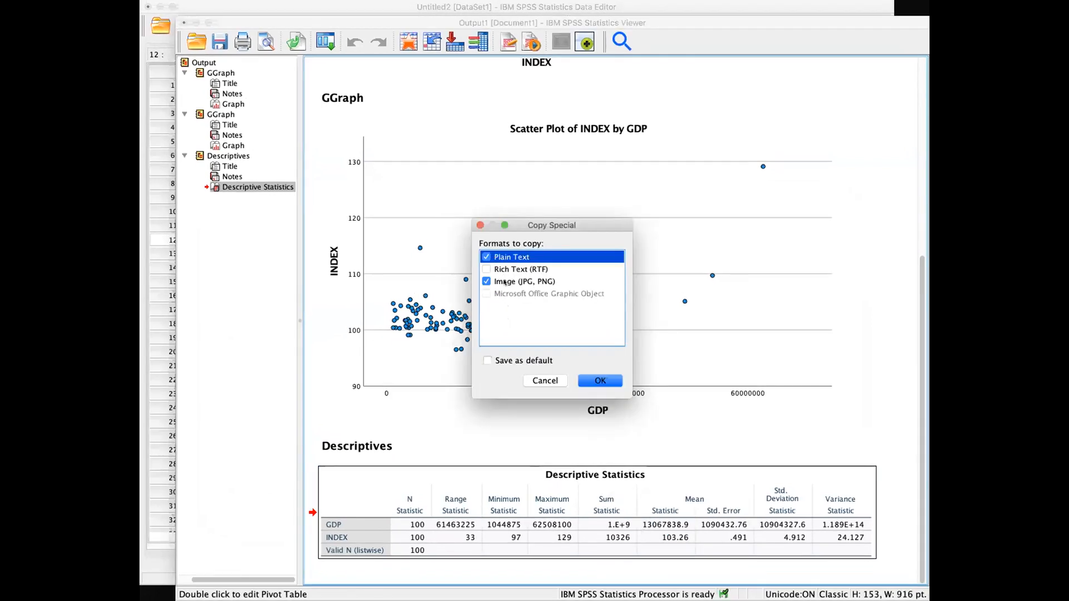
key(space)
click(545, 381)
Step: Review the INDEX histogram, the scatter plot of INDEX by GDP and the Descriptive Statistics table in the output
click(850, 444)
click(742, 404)
scroll(563, 269, up, 6)
click(563, 269)
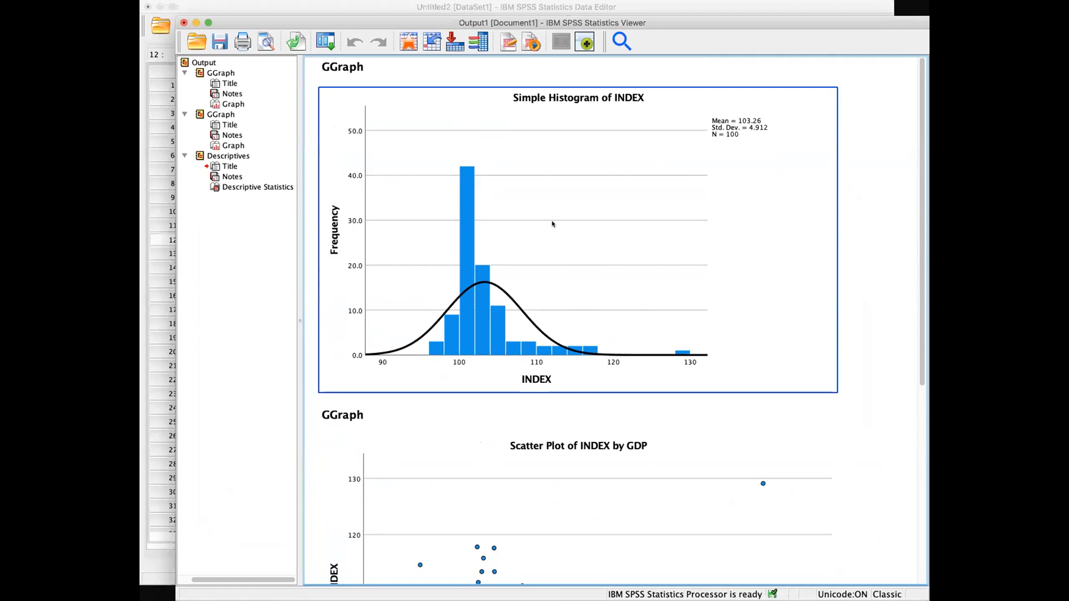
click(553, 238)
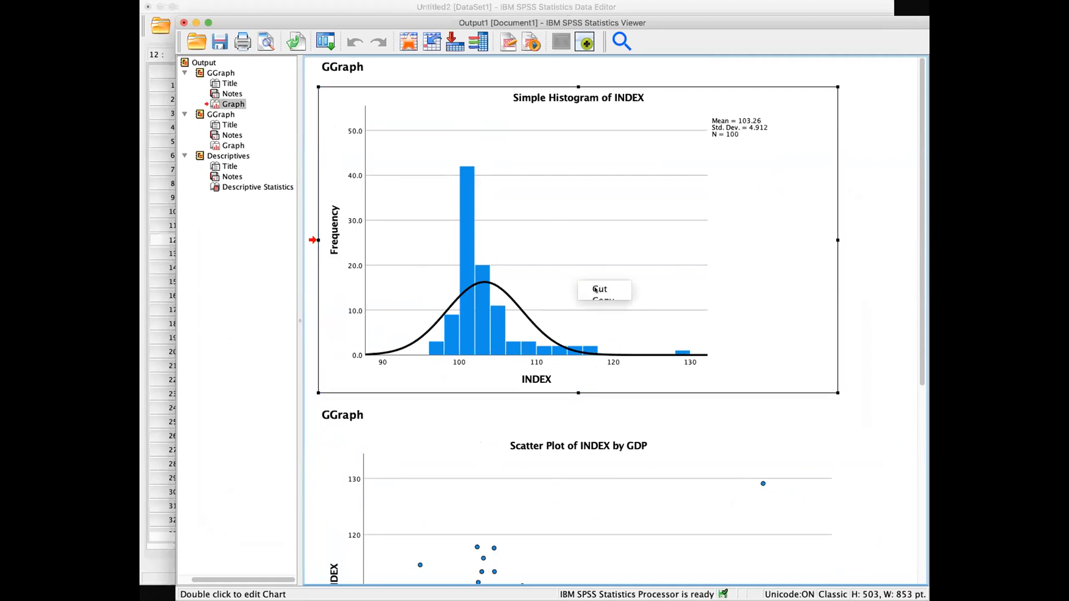
scroll(590, 424, down, 5)
click(590, 424)
scroll(591, 424, down, 2)
click(590, 501)
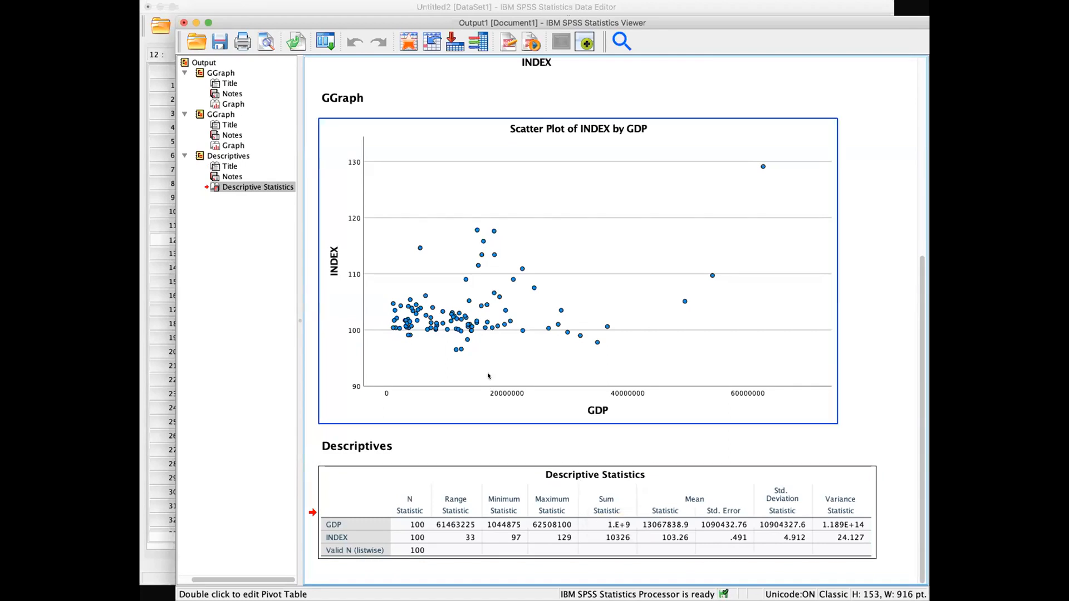
scroll(499, 367, up, 5)
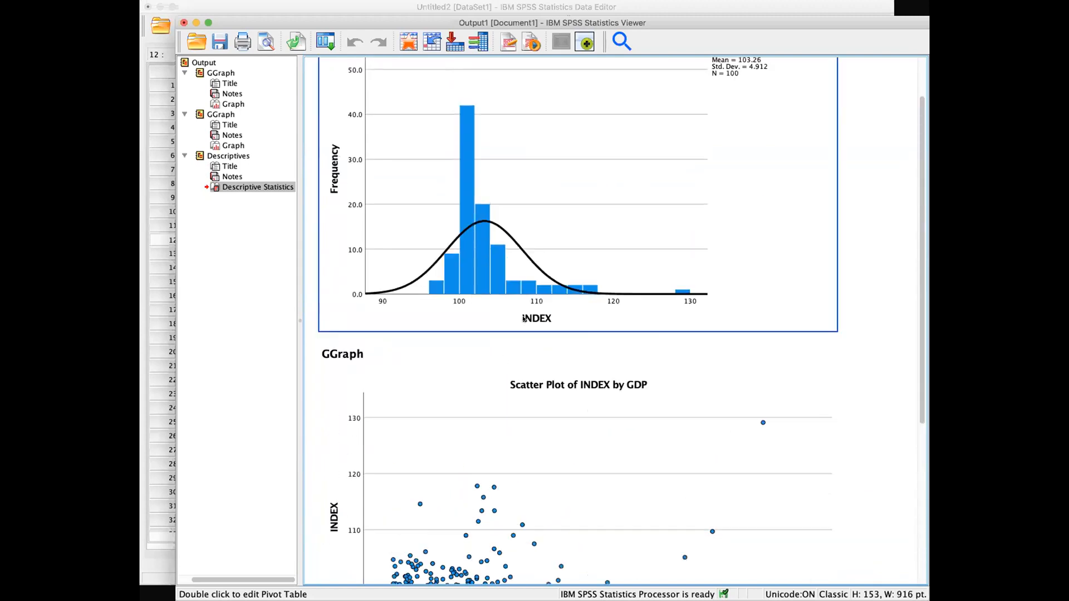
Step: Start a Frequencies analysis and add T as its variable
scroll(500, 367, down, 5)
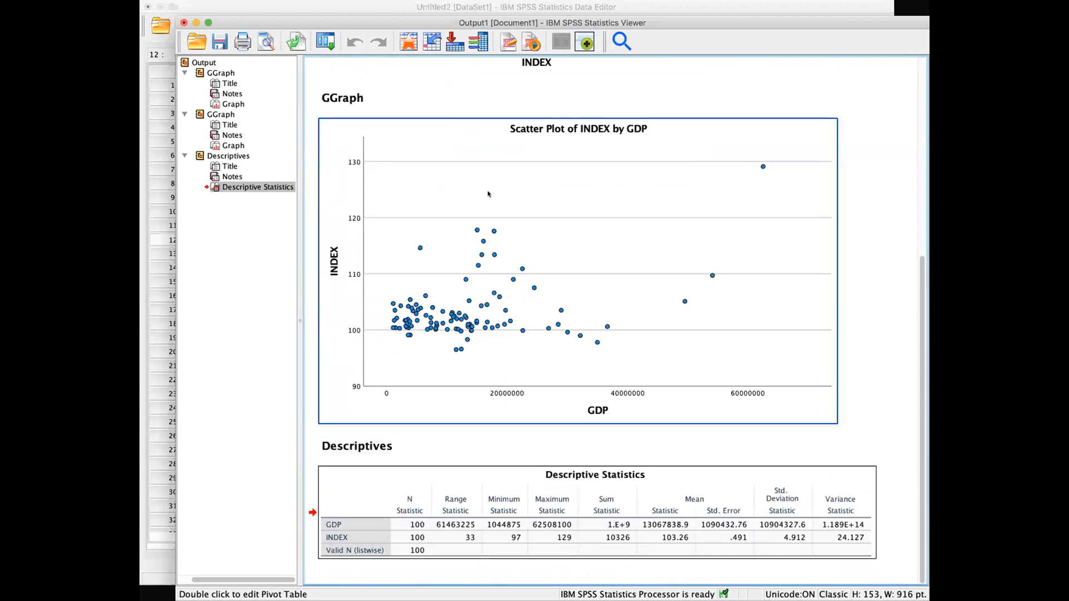
click(468, 1)
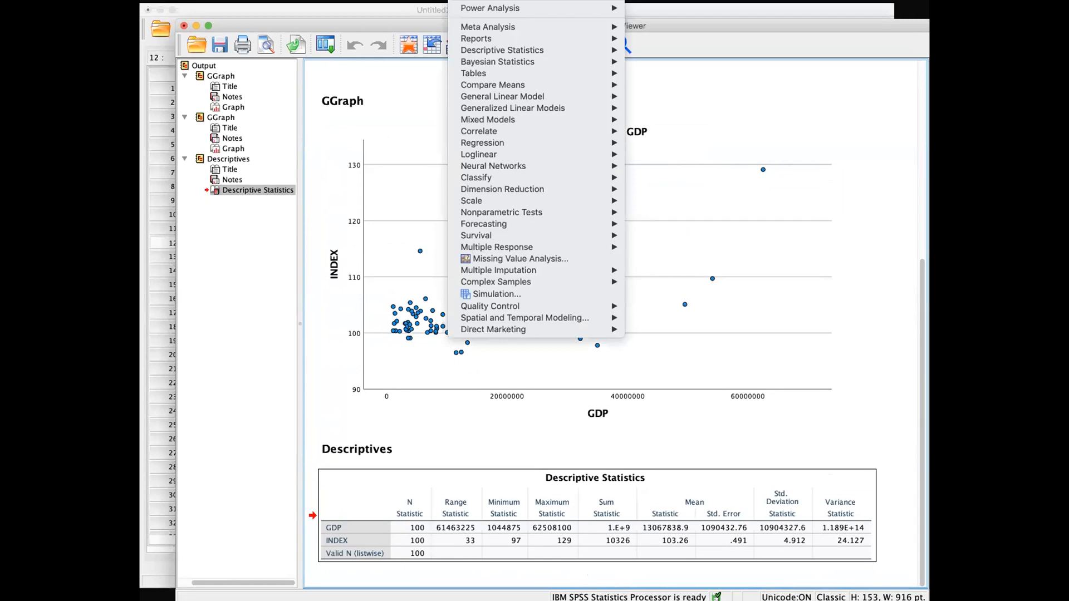
mouse_move(505, 48)
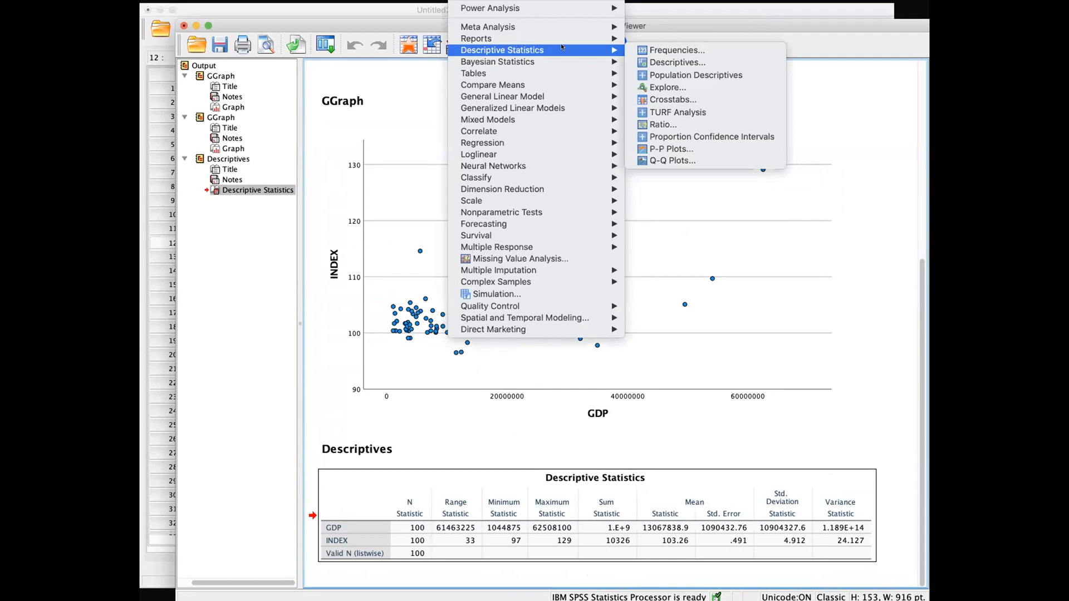
click(674, 50)
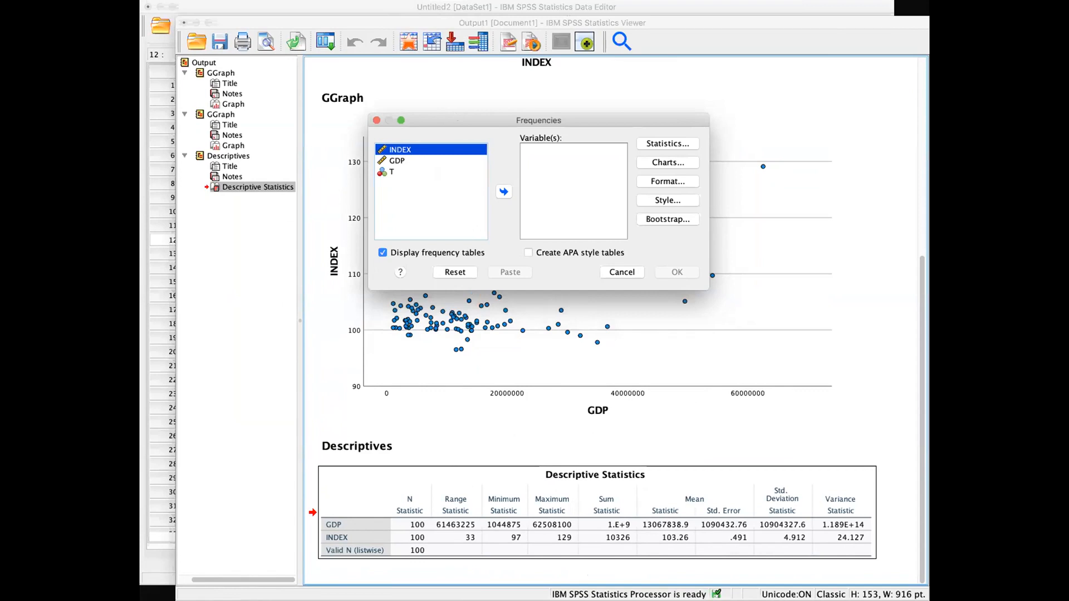
click(472, 1)
mouse_move(495, 49)
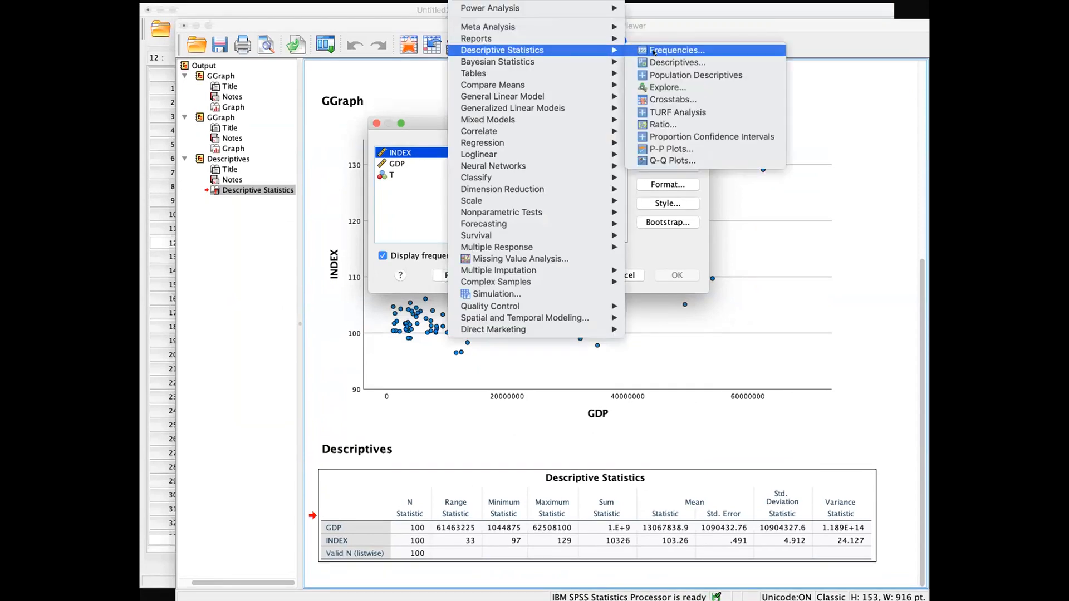
click(673, 50)
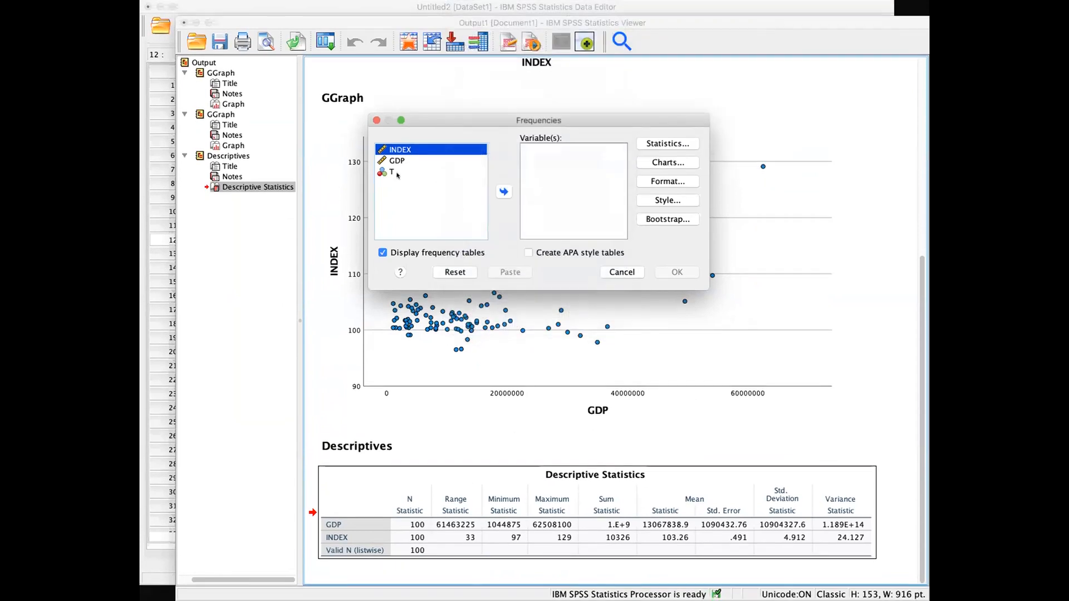
click(487, 213)
click(503, 191)
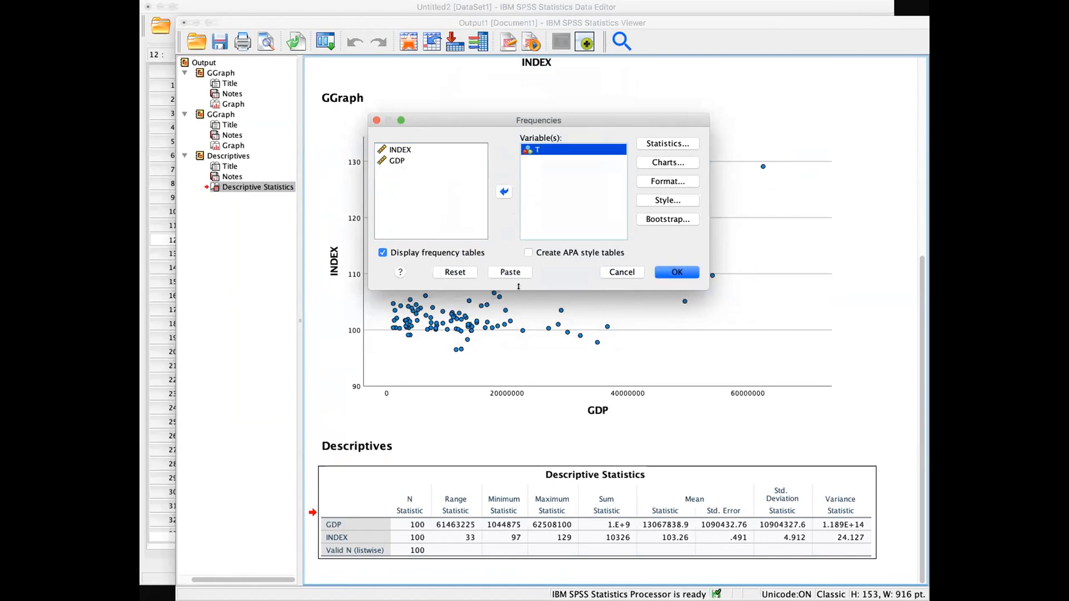
Step: Include Mean, Median, Mode and Sum in the frequencies statistics for T
click(668, 144)
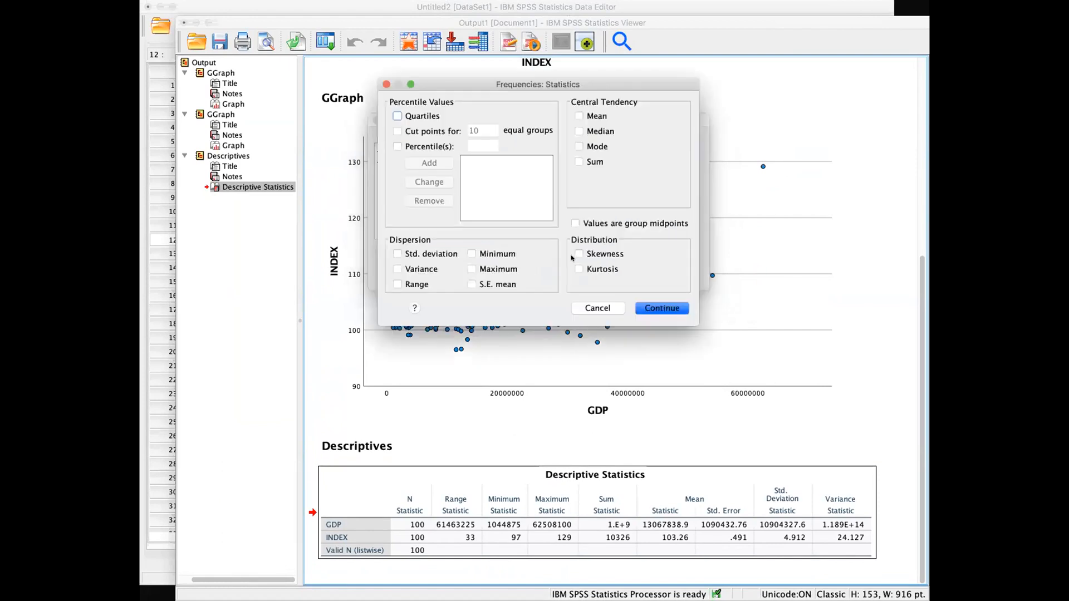
click(577, 115)
click(579, 131)
click(579, 147)
click(578, 161)
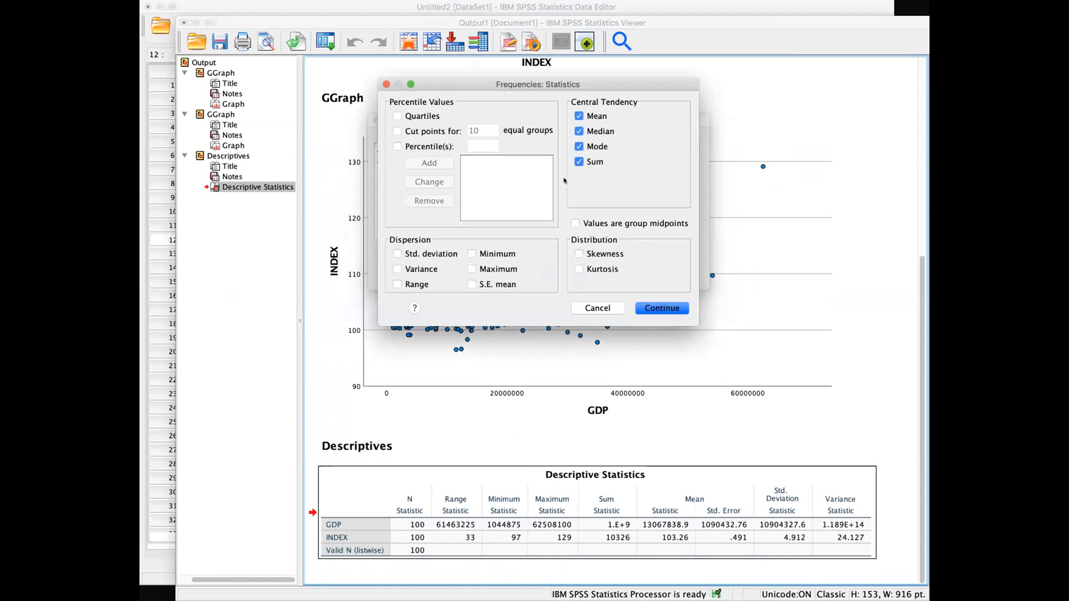
click(653, 308)
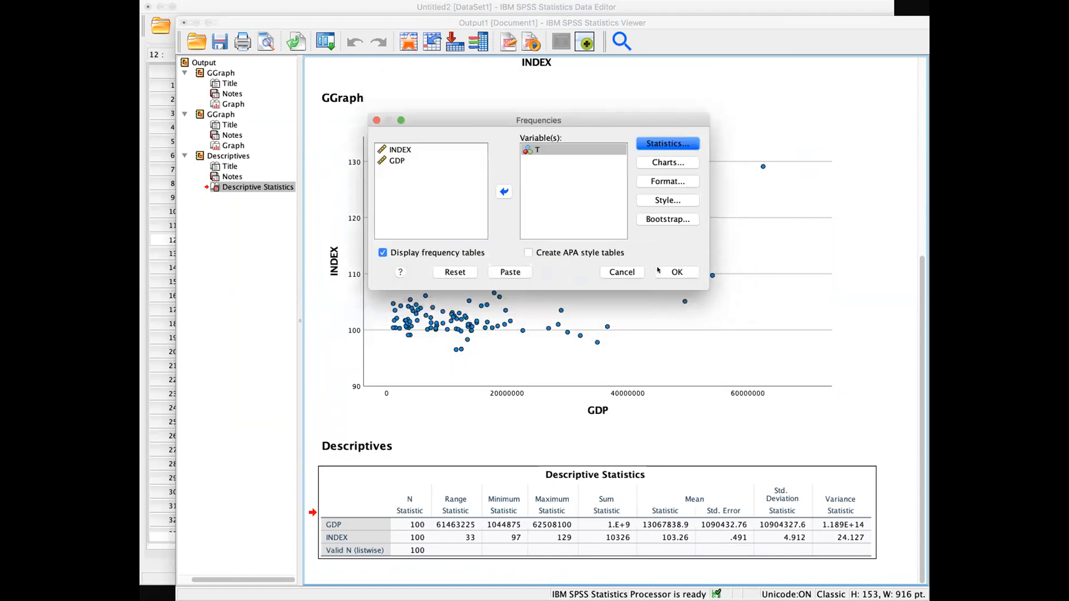
Step: Add a bar chart of frequencies to the analysis of T and run it
click(668, 163)
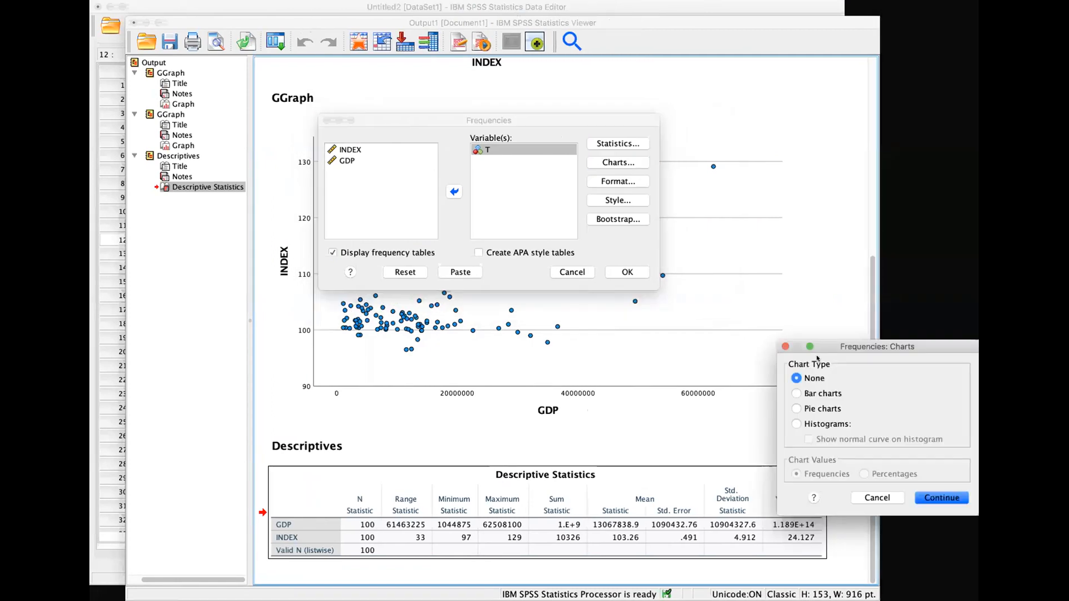
drag(834, 348, 610, 176)
click(646, 222)
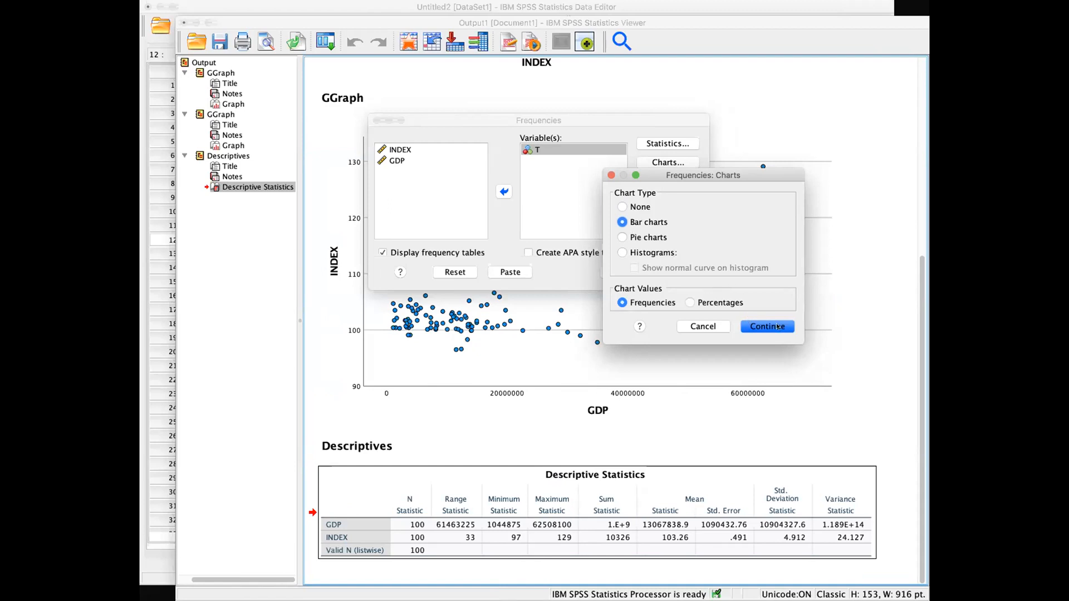
click(778, 327)
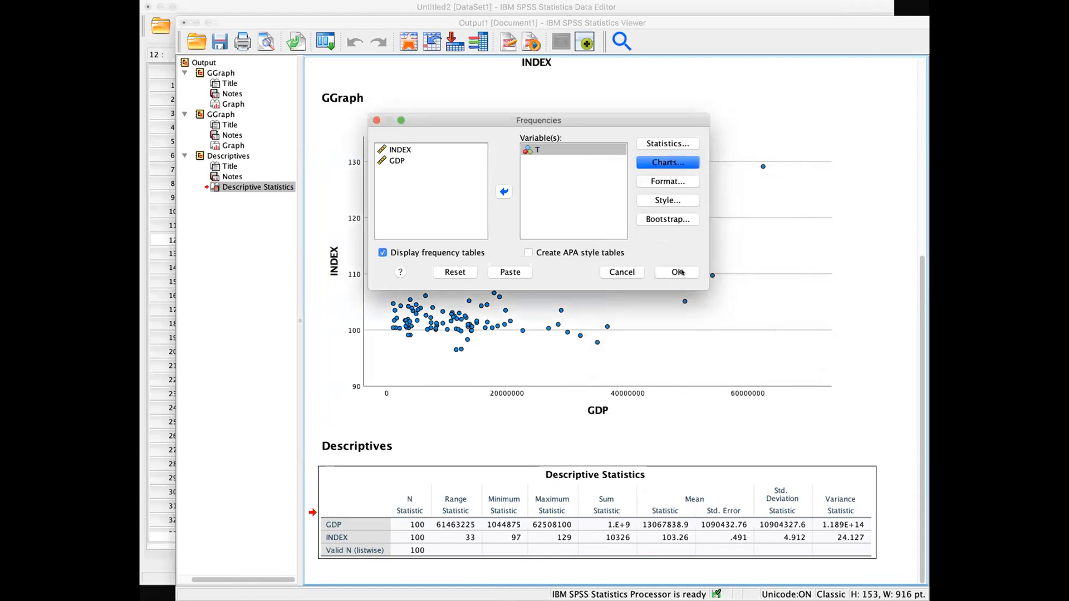
click(688, 273)
Step: Review the Statistics table, the frequency table and the bar chart for T in the output
scroll(747, 398, down, 5)
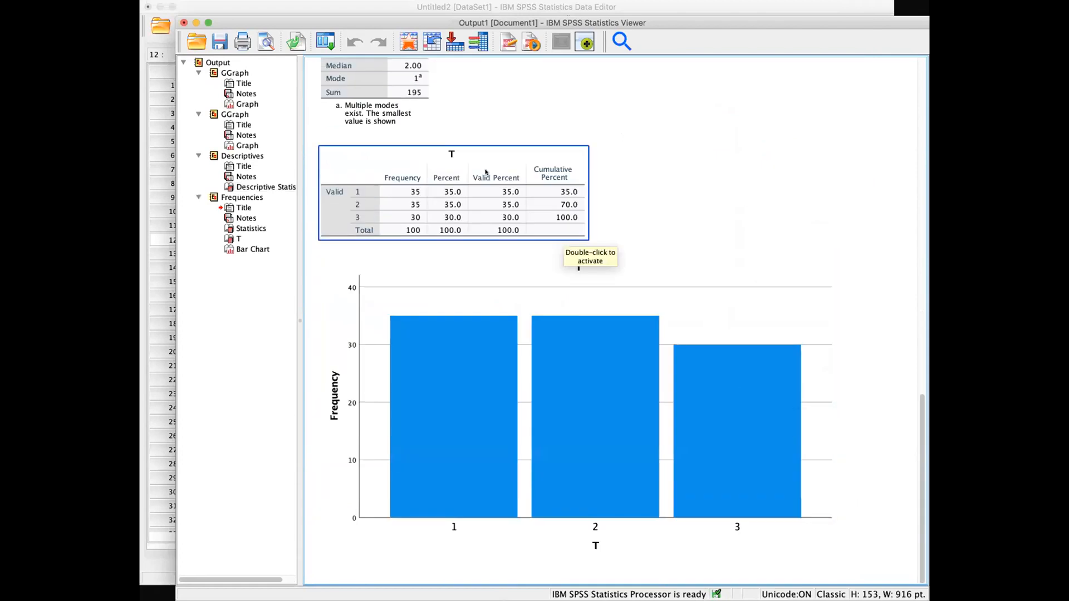
click(443, 179)
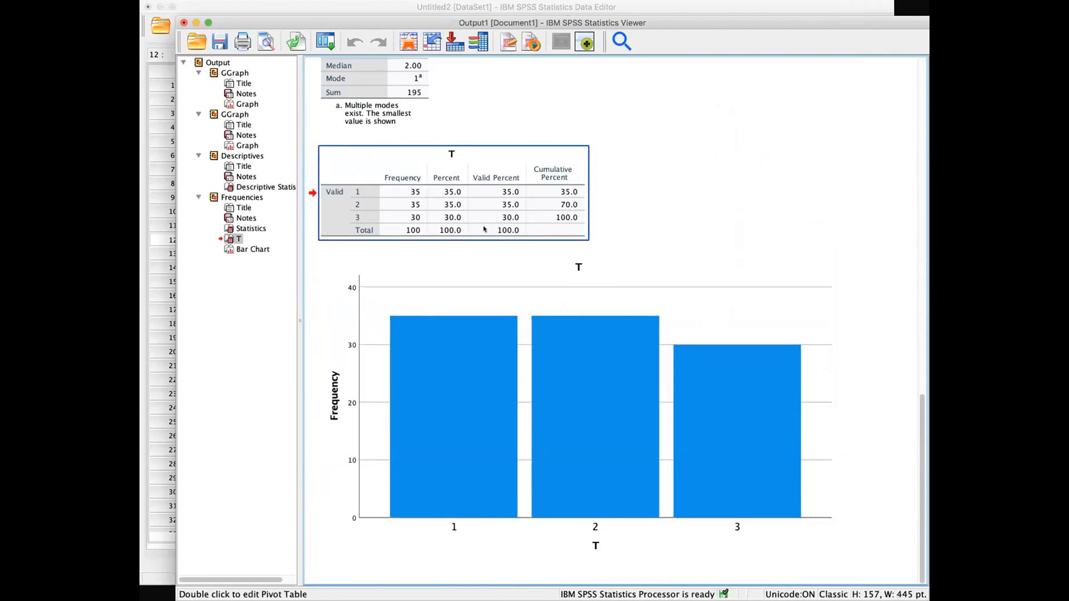
scroll(485, 229, up, 3)
click(407, 157)
click(477, 271)
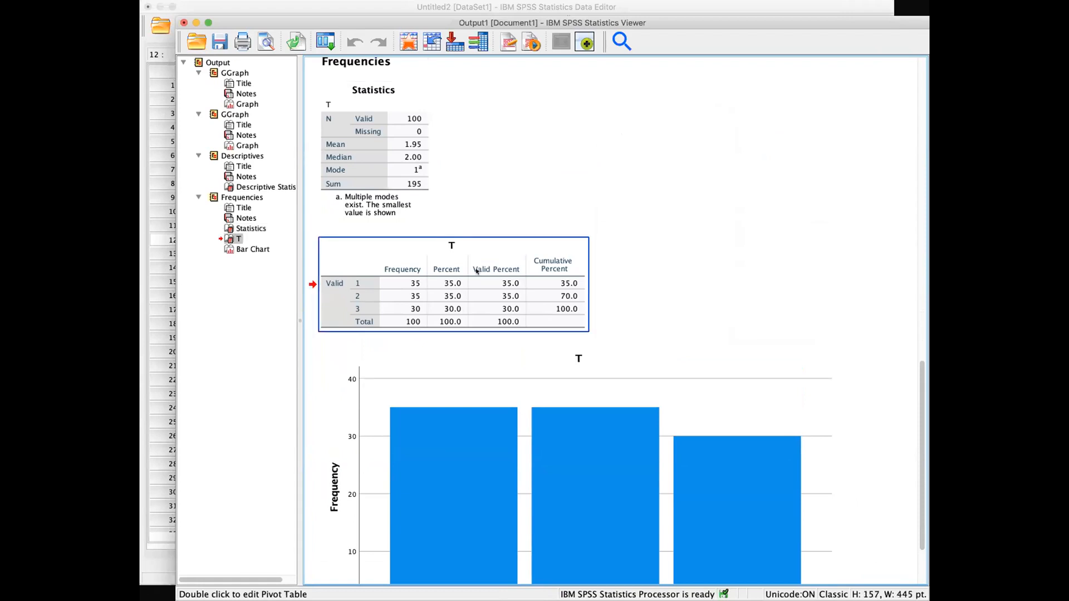
scroll(502, 318, down, 3)
click(543, 367)
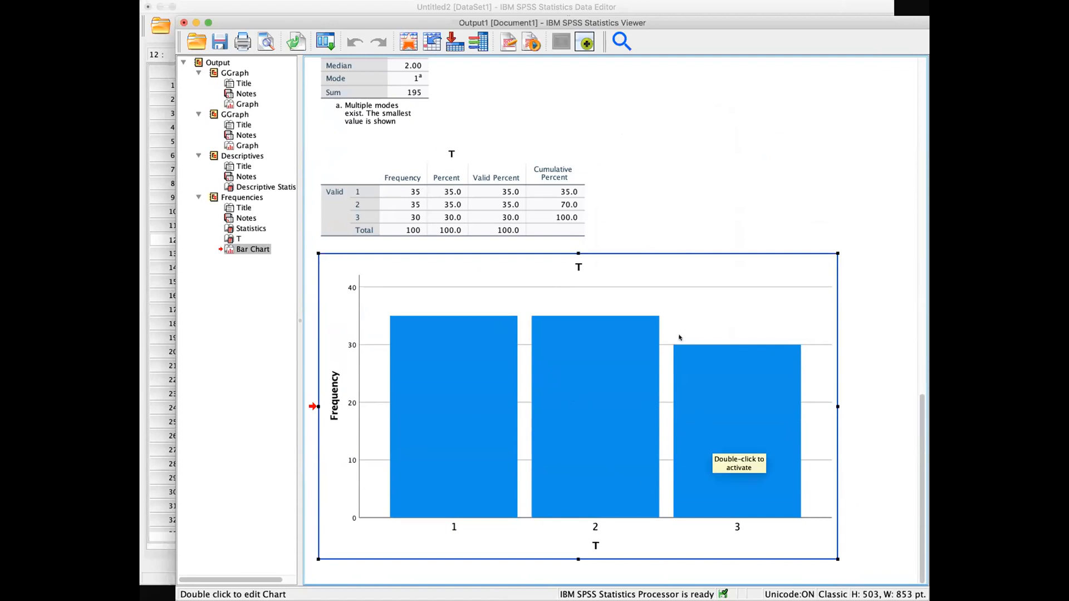
click(628, 237)
click(625, 313)
click(554, 209)
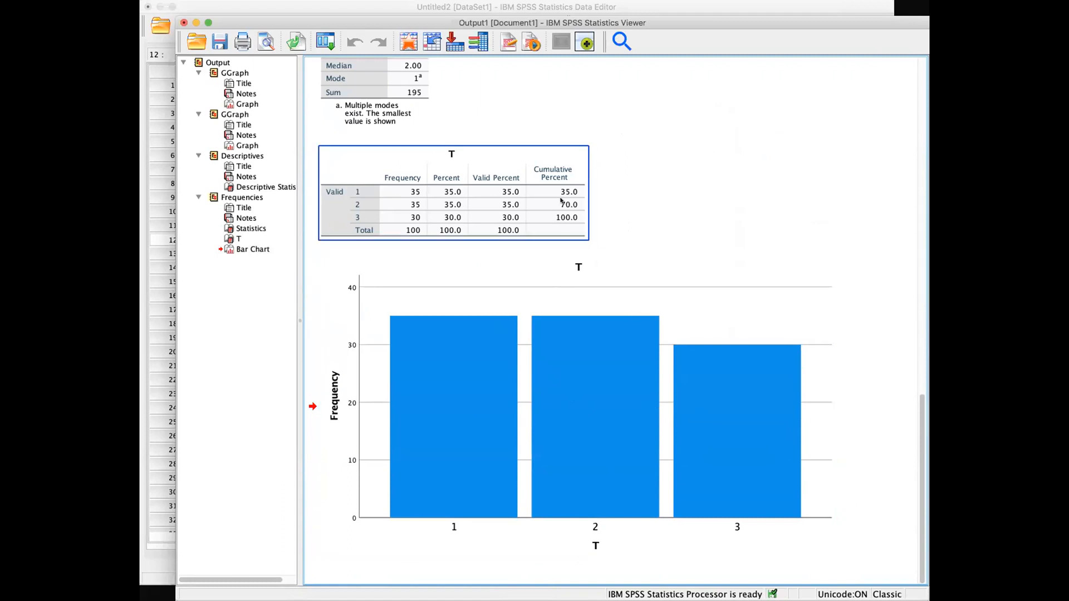
click(594, 194)
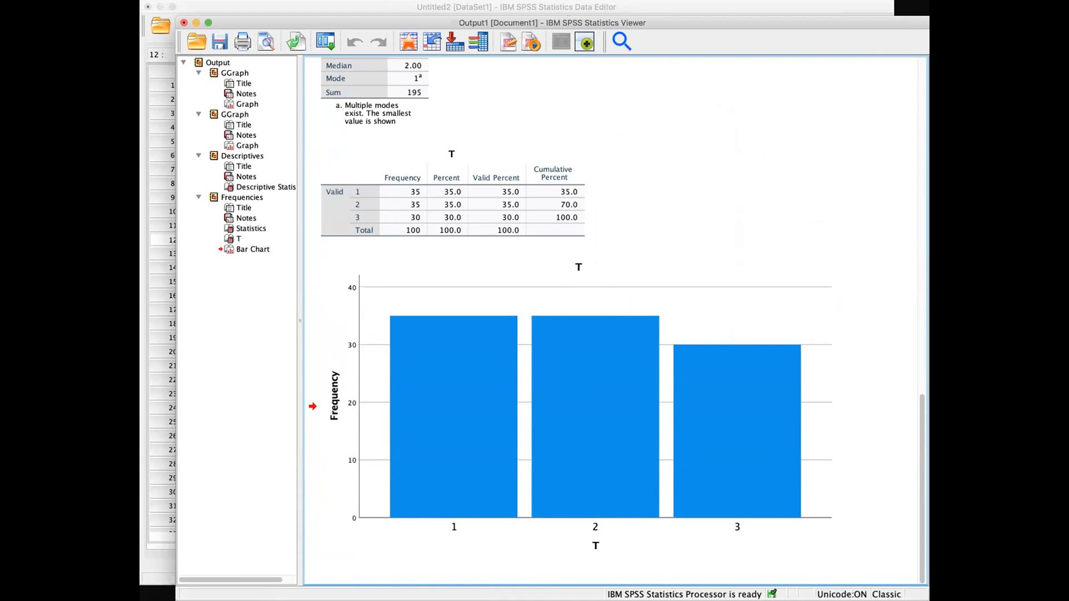
Step: Start computing a new variable and name the target variable T2
click(350, 1)
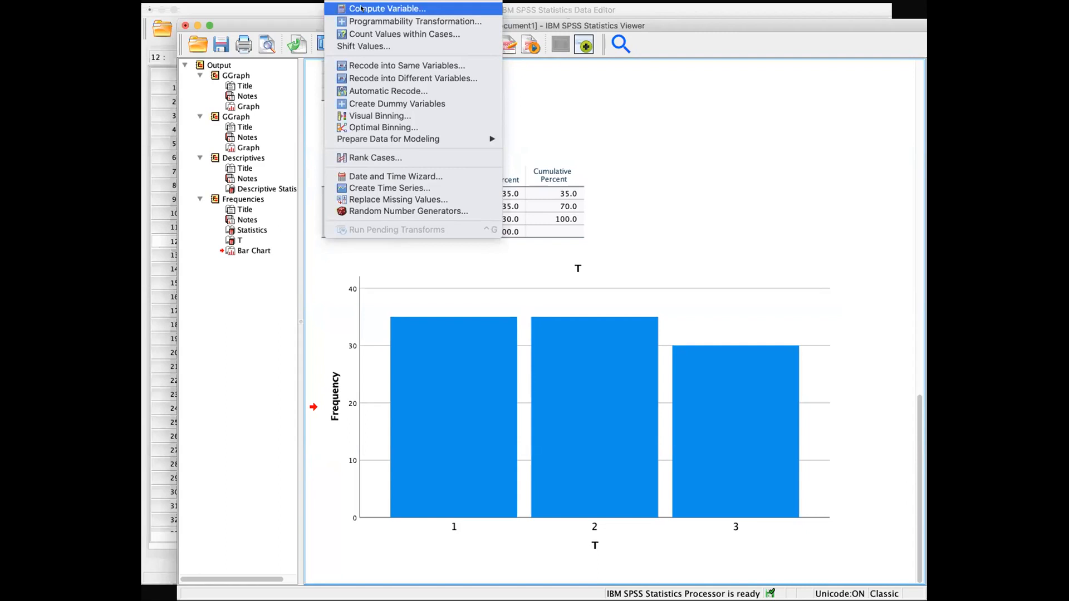
click(361, 9)
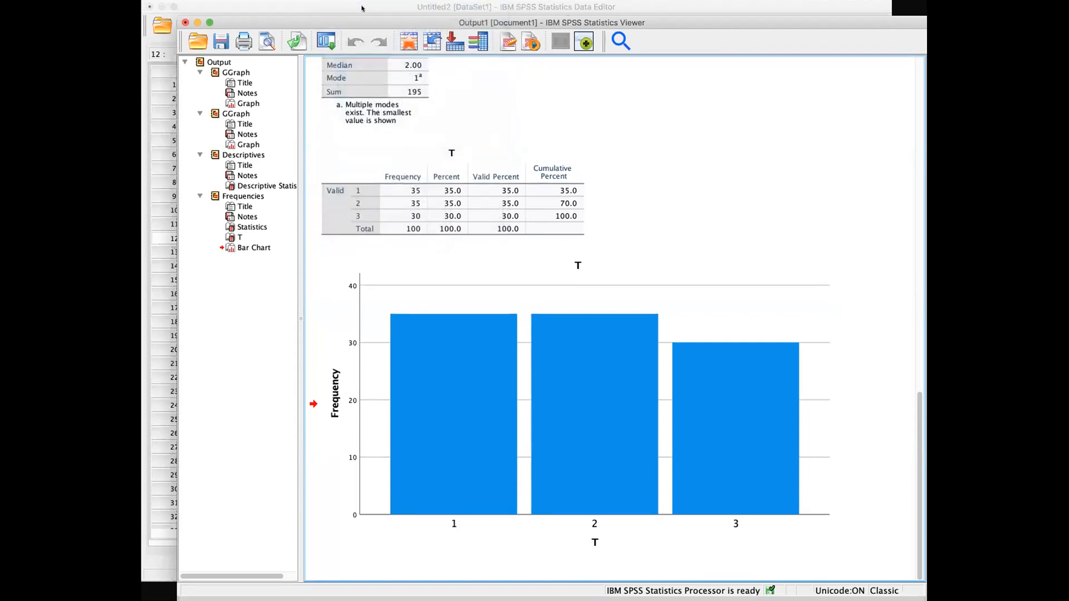
drag(686, 262, 328, 95)
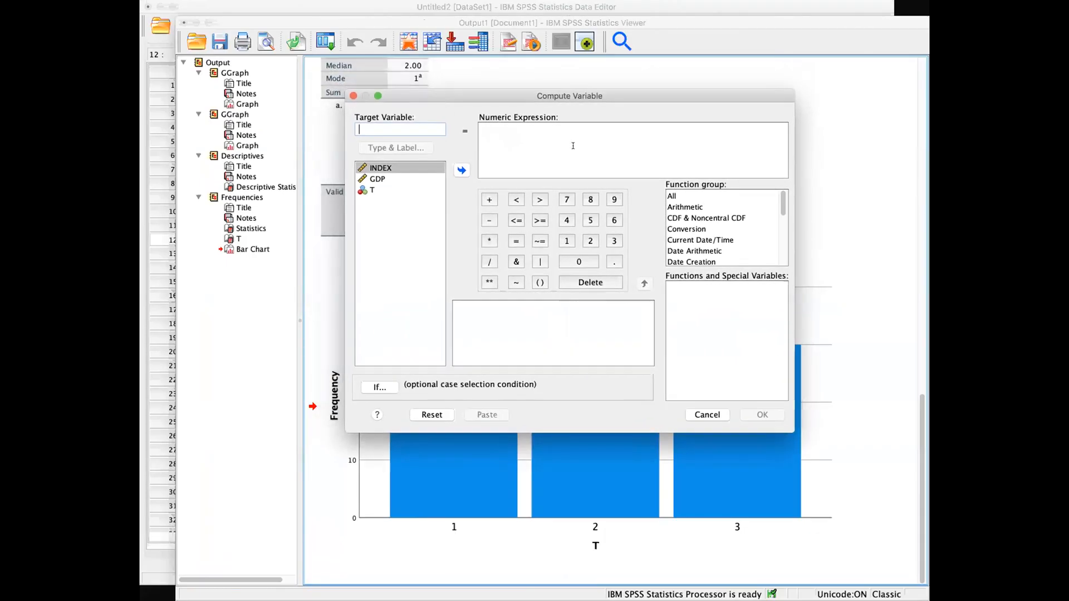
click(346, 1)
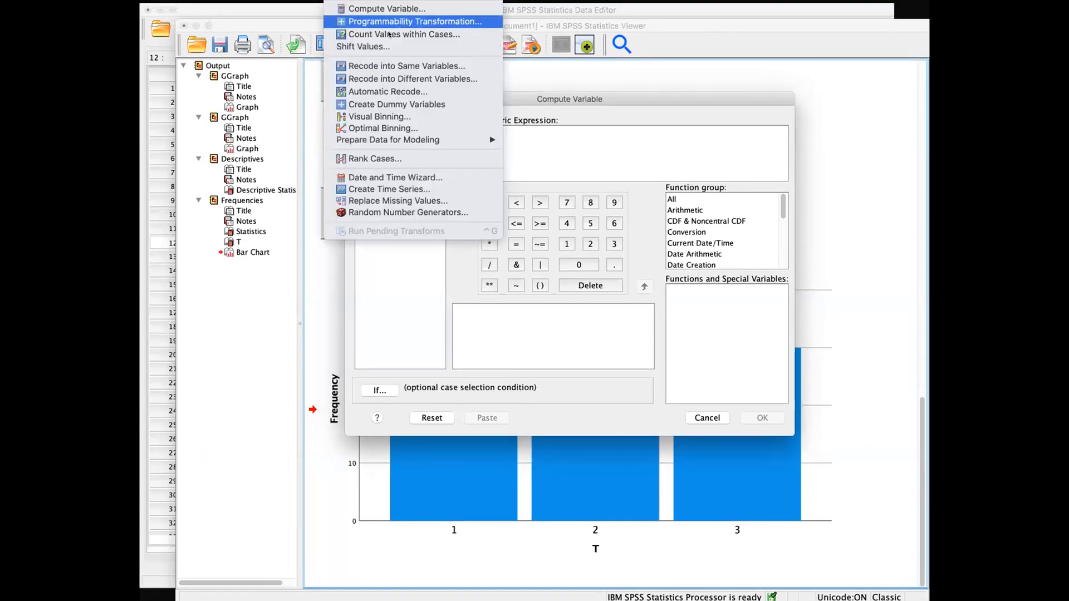
click(523, 104)
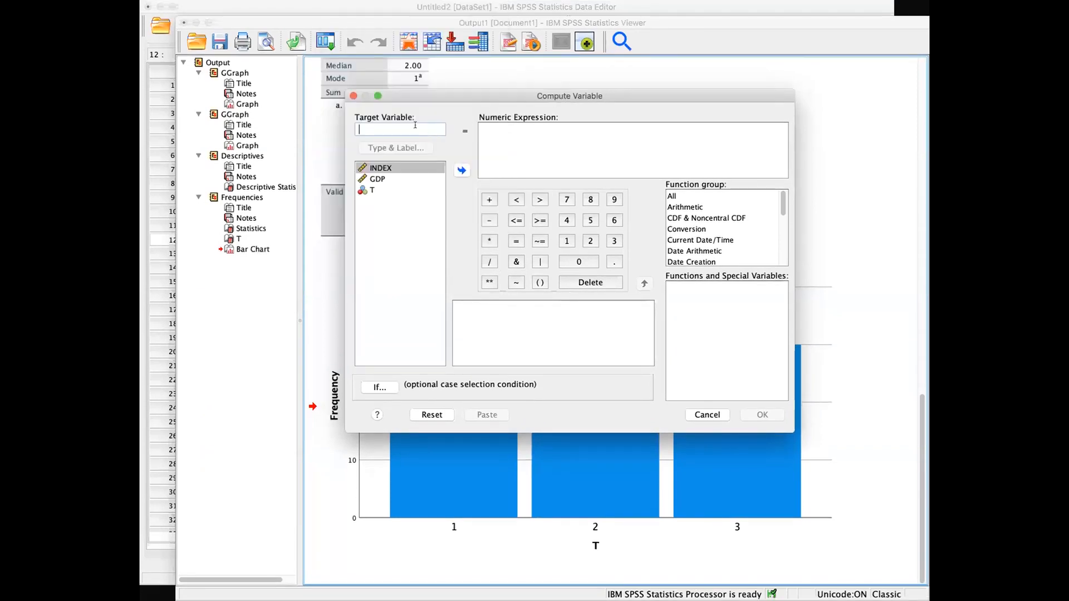
text(T2)
click(485, 132)
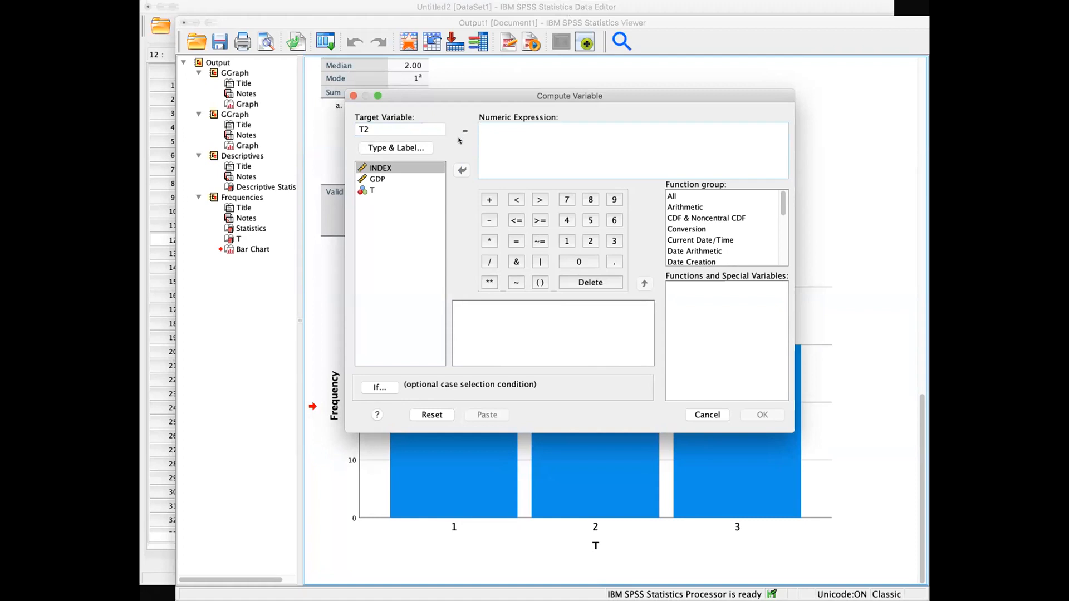
Step: Set the numeric expression for T2 to T*T and run the computation
click(386, 189)
click(462, 171)
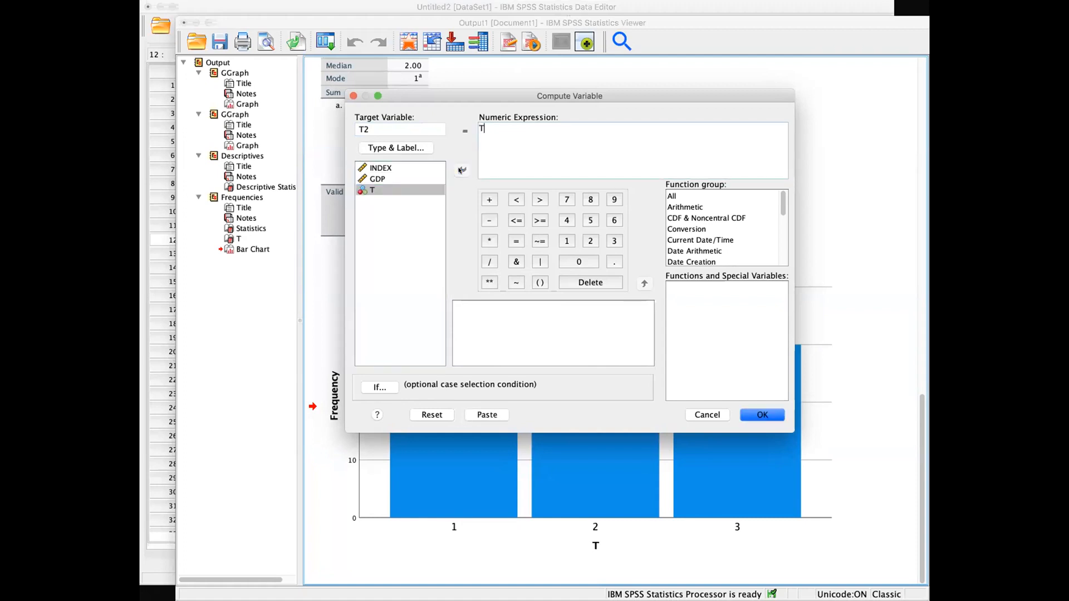
click(489, 240)
click(389, 190)
click(462, 170)
drag(498, 129, 445, 131)
text(T*T)
key(Return)
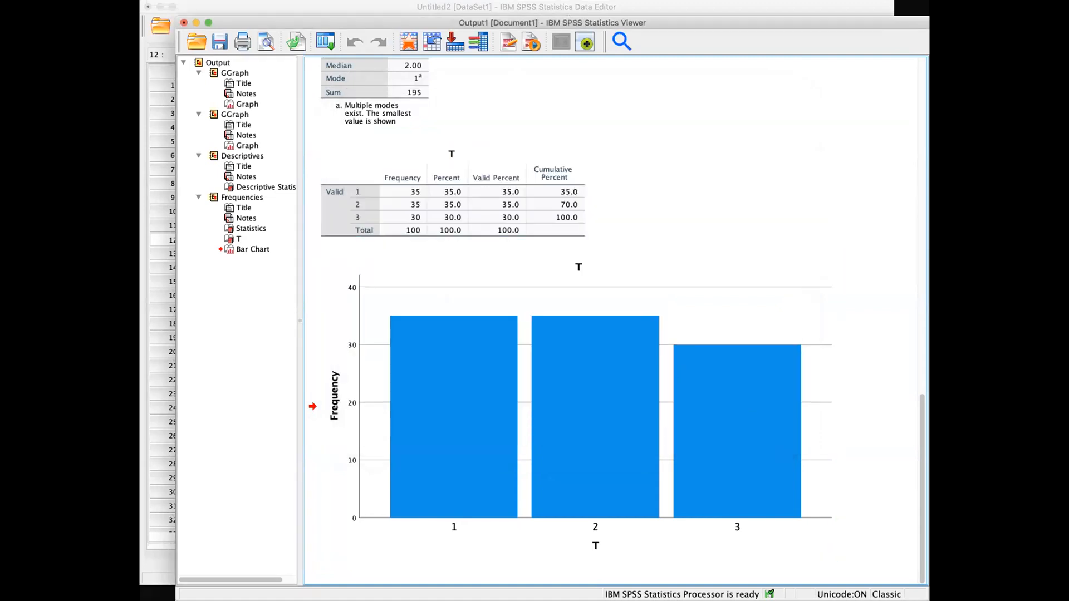
Step: Switch to the Data Editor and examine the computed T2 values against T down the whole column
click(302, 8)
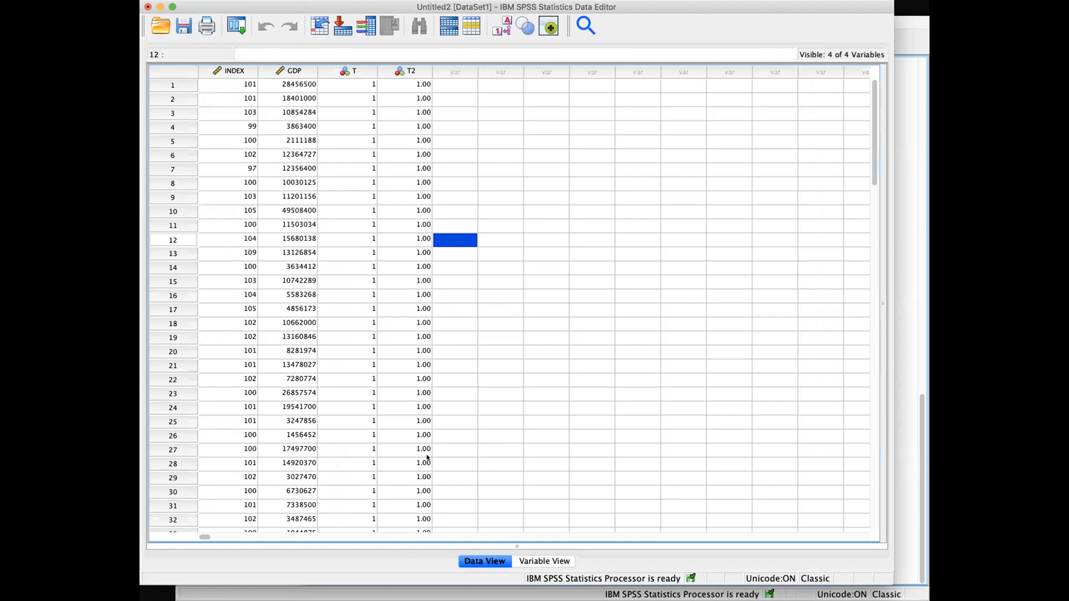
click(406, 70)
scroll(420, 309, down, 10)
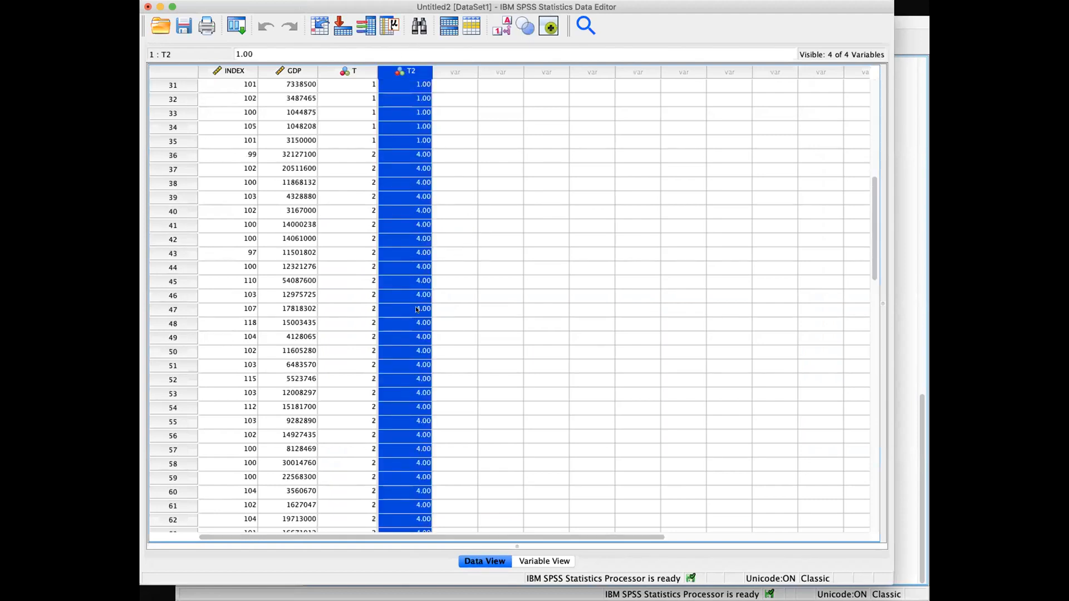
click(398, 285)
scroll(409, 278, down, 14)
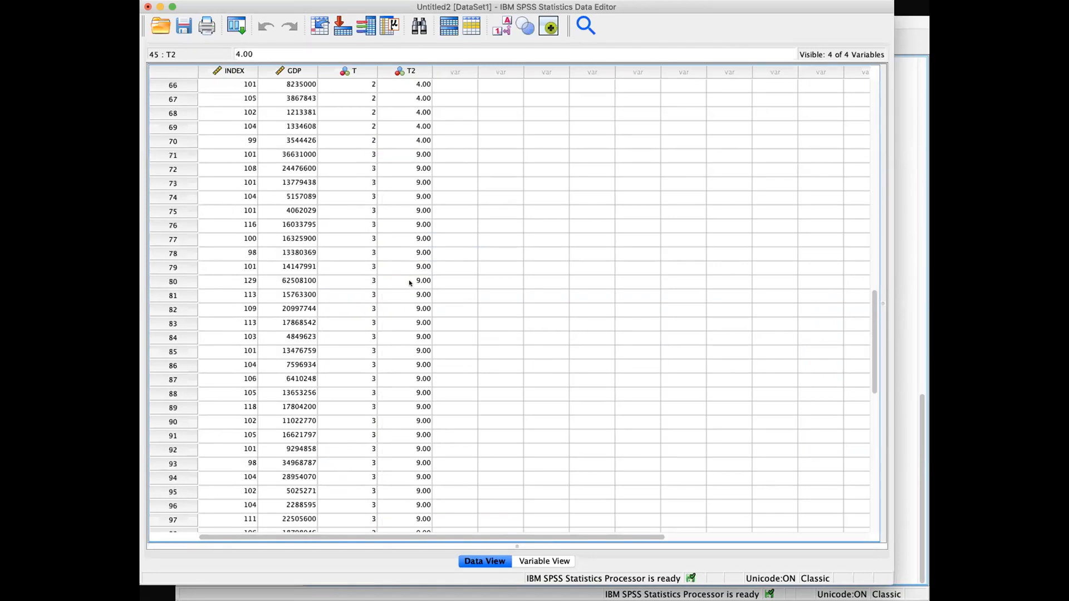
click(409, 282)
scroll(408, 313, up, 20)
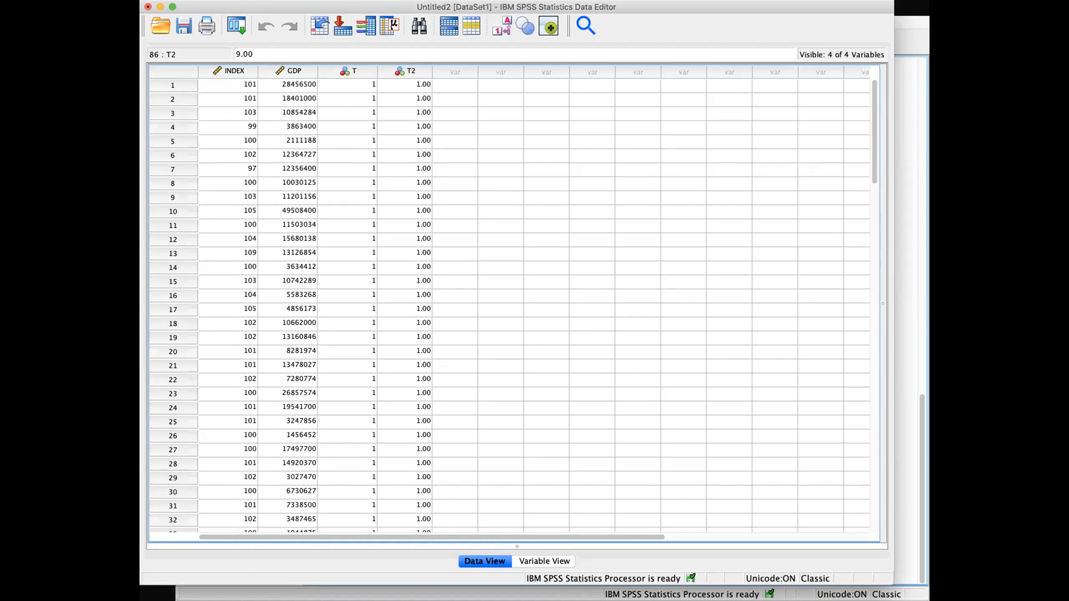
Step: Start another variable computation and replace the target variable name with LNGDP
click(345, 2)
click(385, 11)
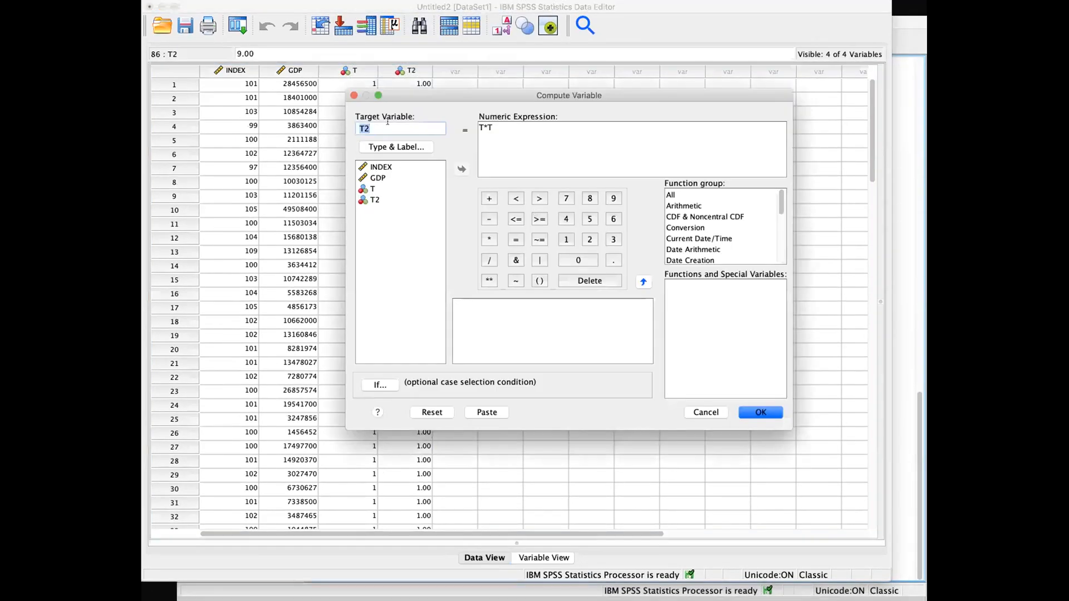
text(LOG)
key(BackSpace)
key(BackSpace)
text(NGDP)
Step: Replace the T*T numeric expression with LN(GDP) for the LNGDP target variable
triple_click(516, 126)
key(BackSpace)
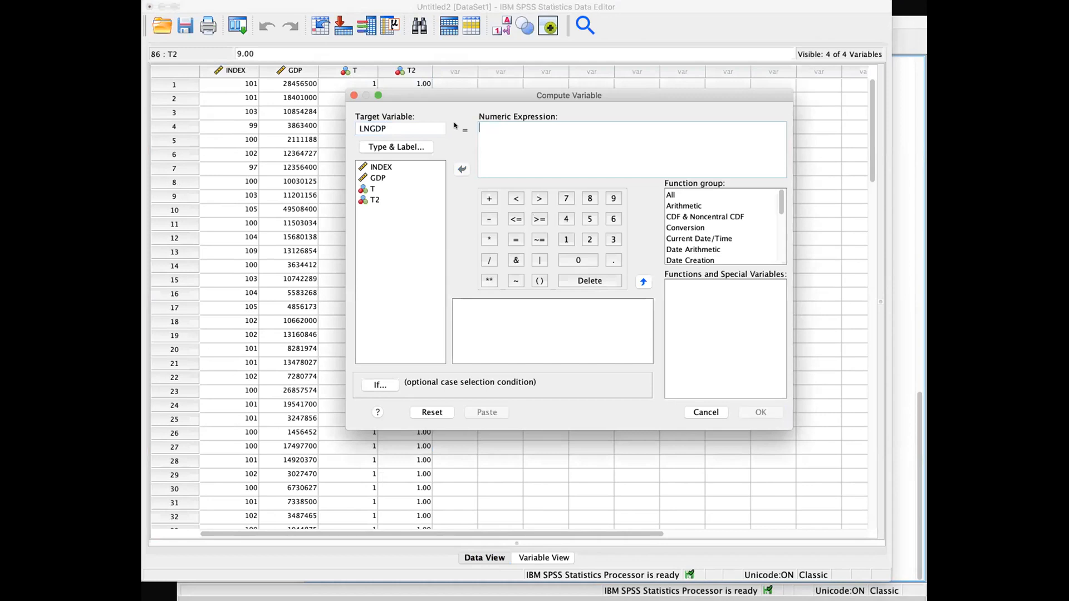
text(LN(GDP))
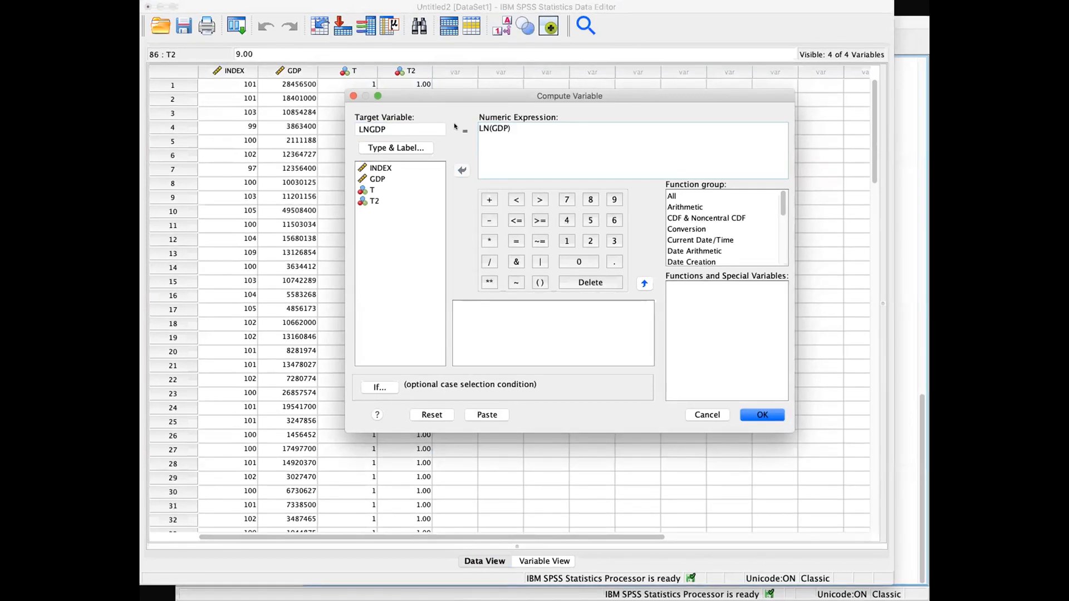
Step: Look through the Arithmetic, Conversion and Date Arithmetic function groups and read the description of the Ln function
click(691, 206)
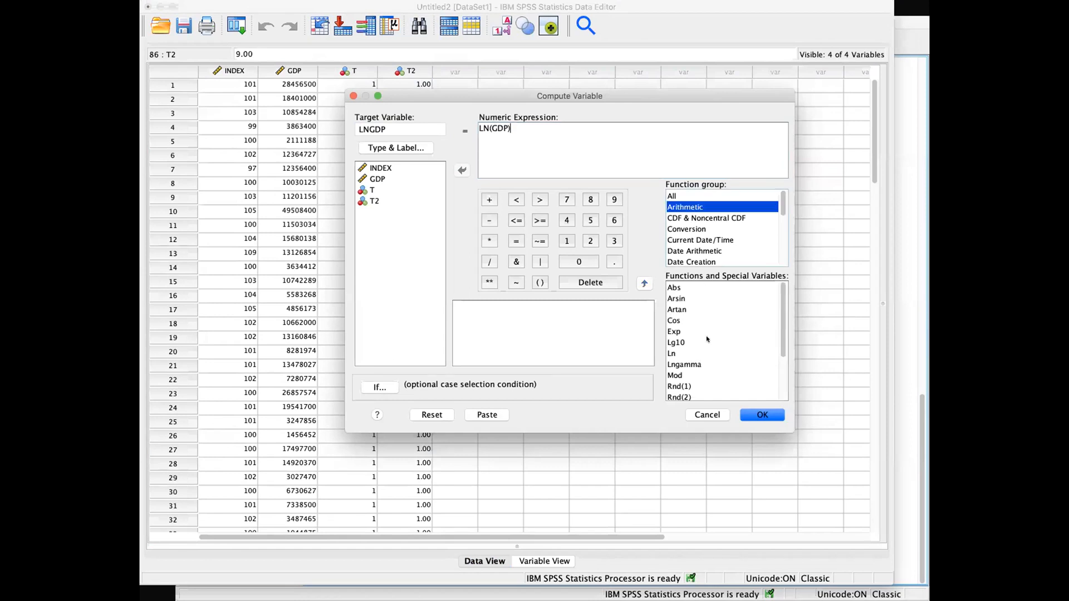
click(680, 353)
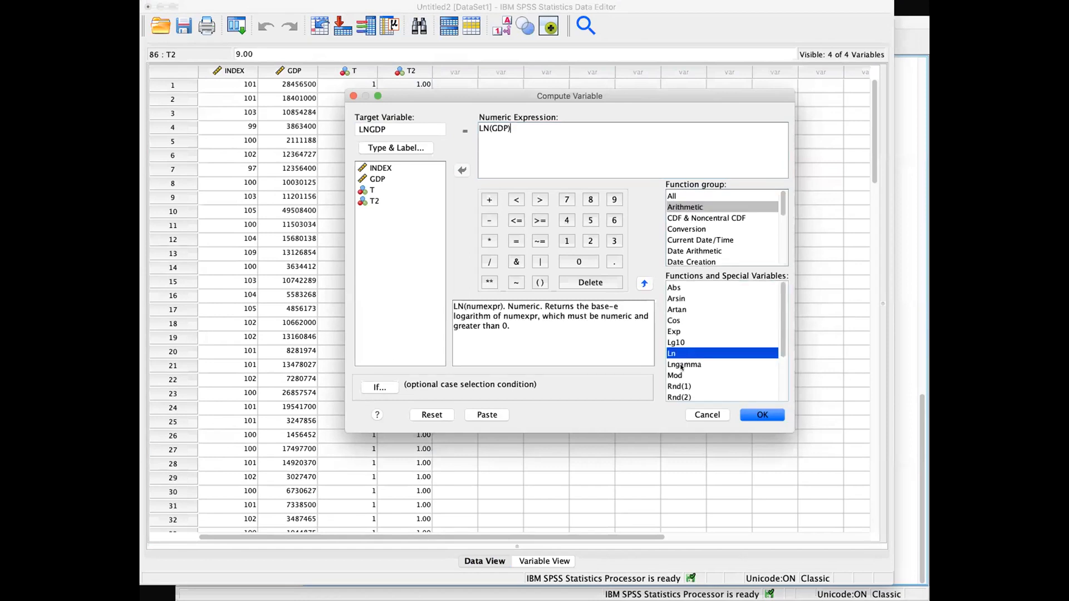
click(690, 229)
click(693, 251)
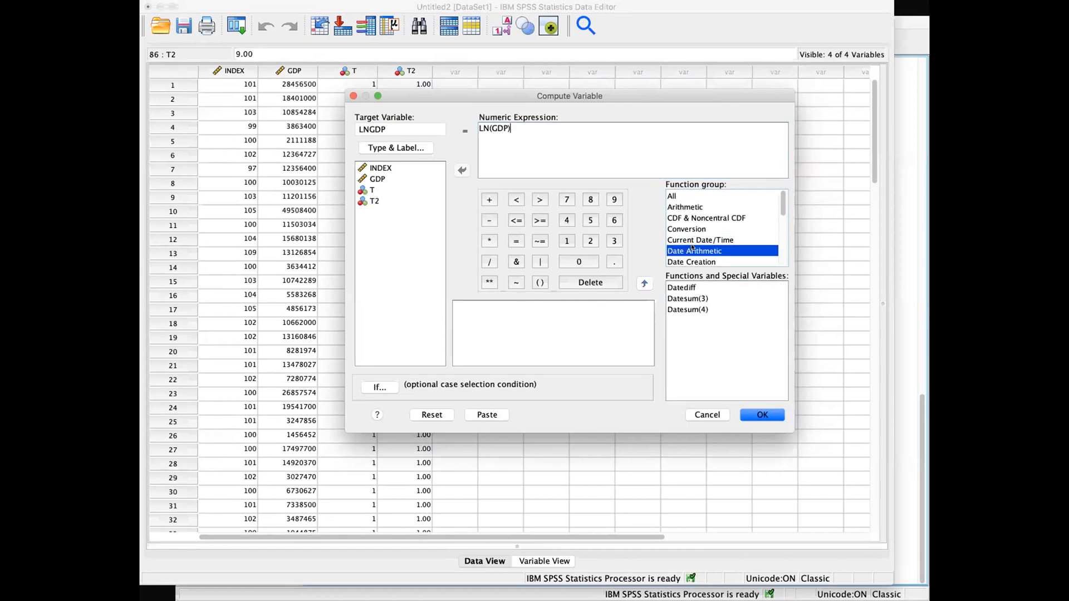
scroll(693, 252, down, 3)
scroll(682, 223, up, 3)
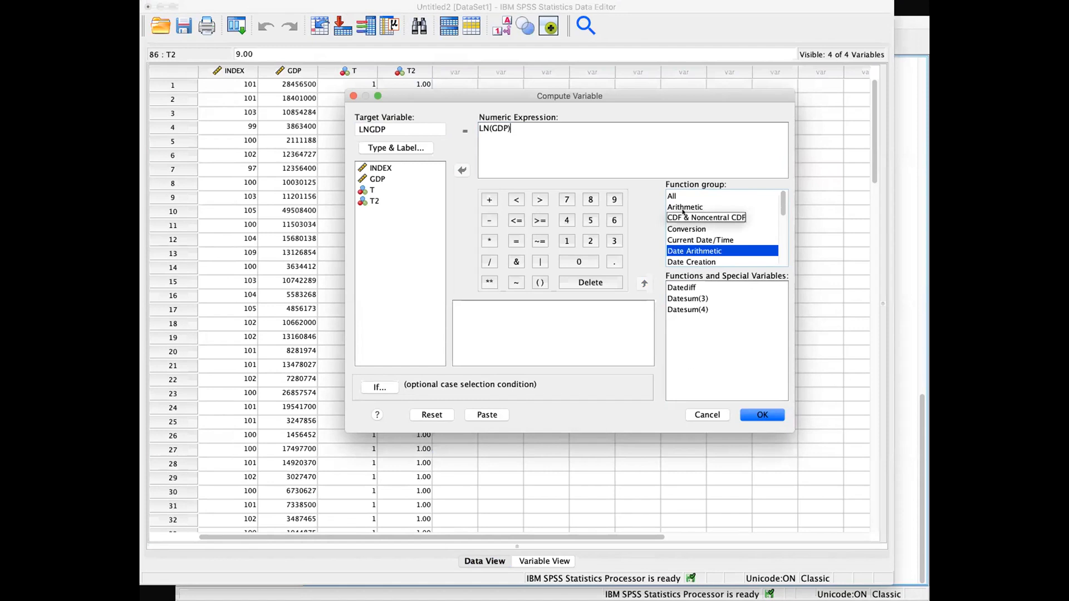
Step: Clear the numeric expression, rebuild it as LN(GDP) from the Arithmetic function Ln and the GDP variable, and run the computation
click(542, 127)
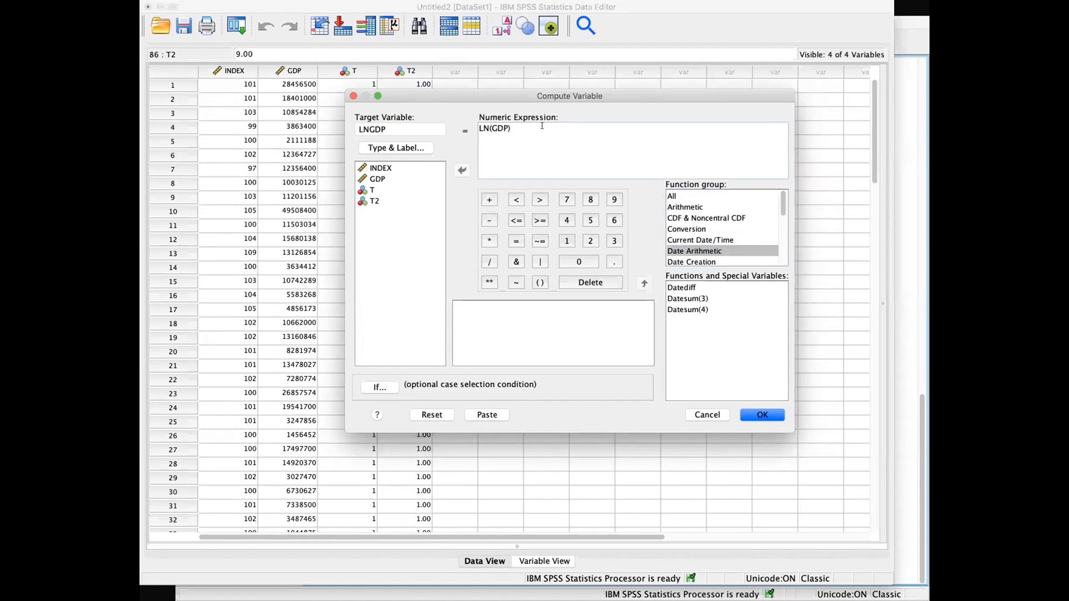
drag(542, 127, 476, 128)
key(BackSpace)
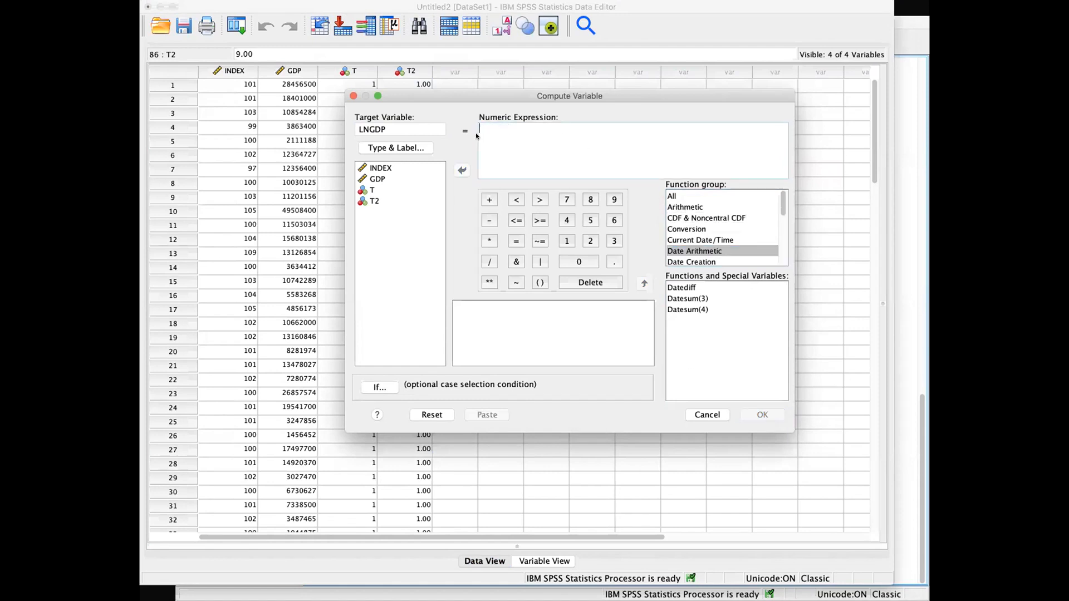
click(689, 208)
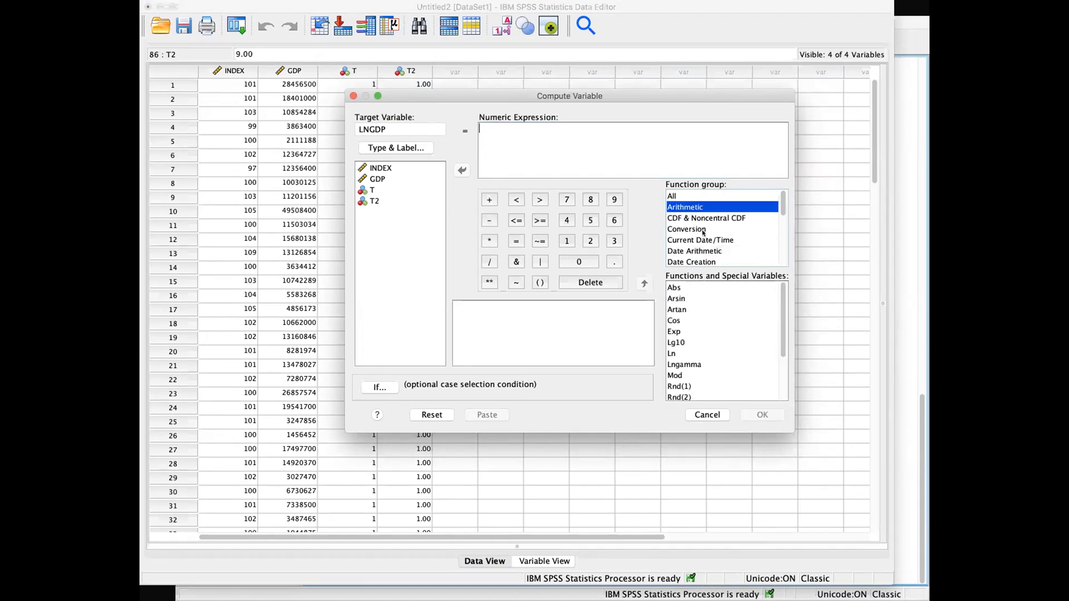
click(688, 354)
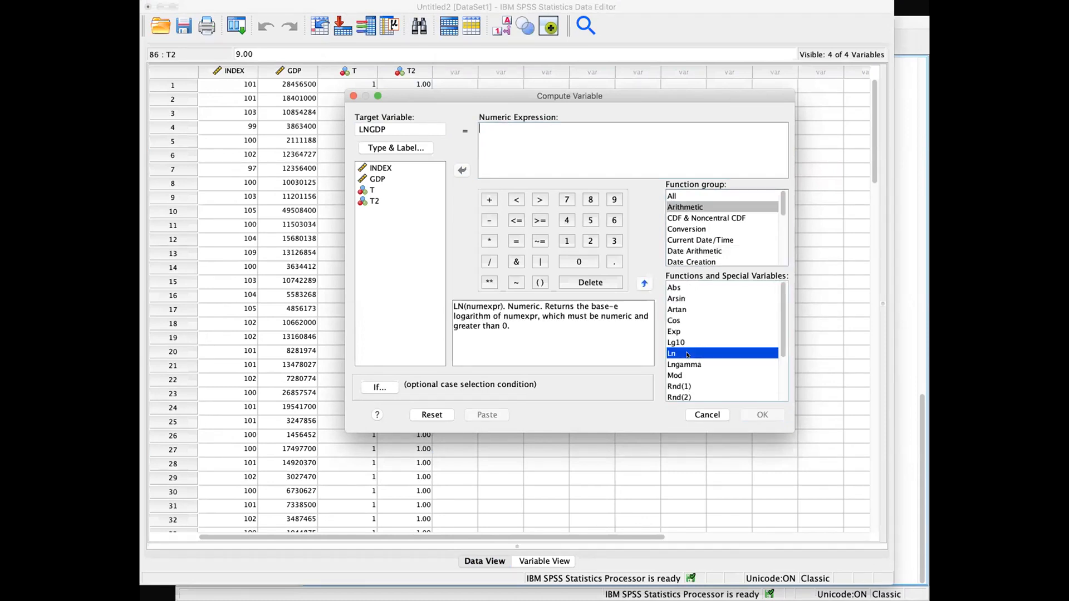
click(644, 285)
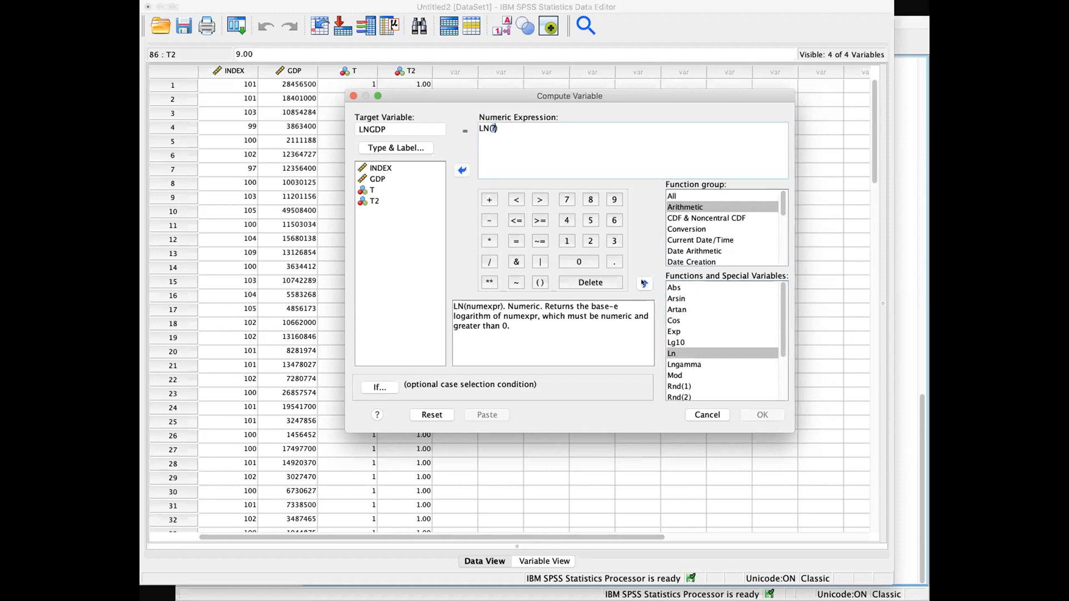
click(377, 180)
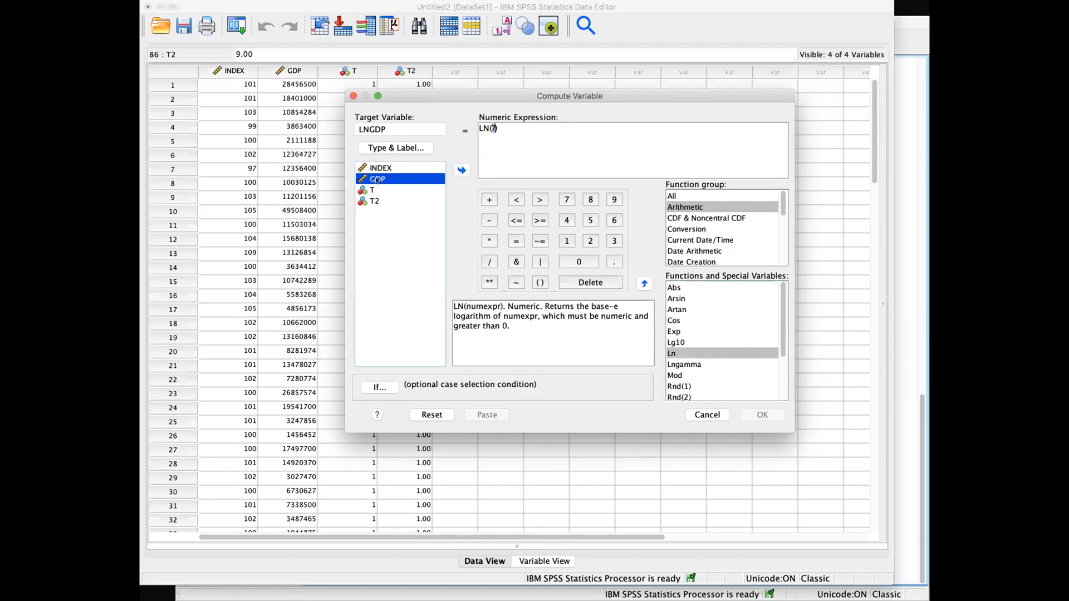
click(461, 170)
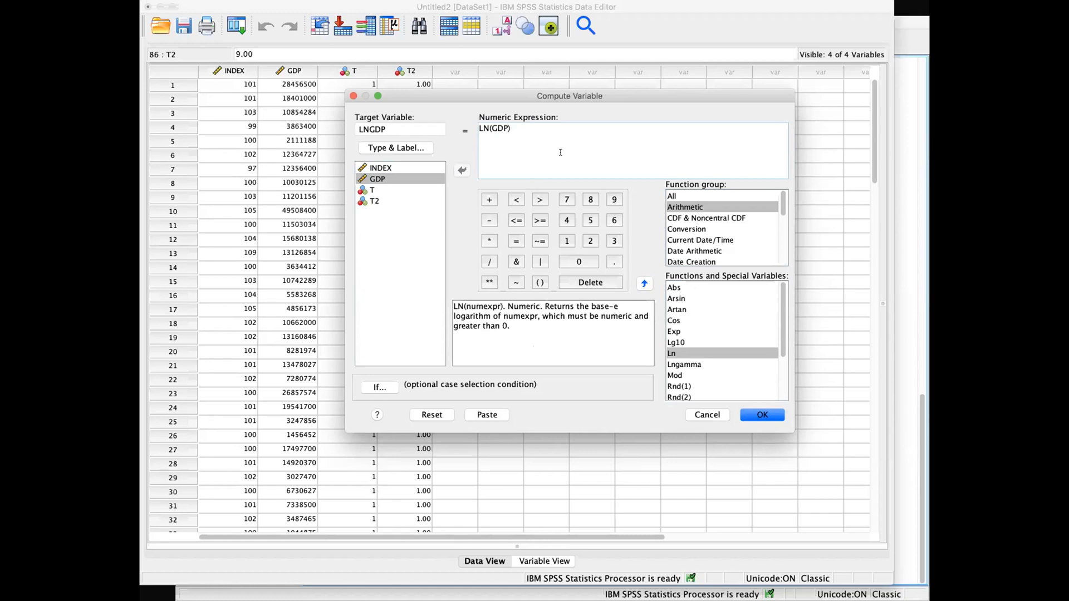
click(754, 412)
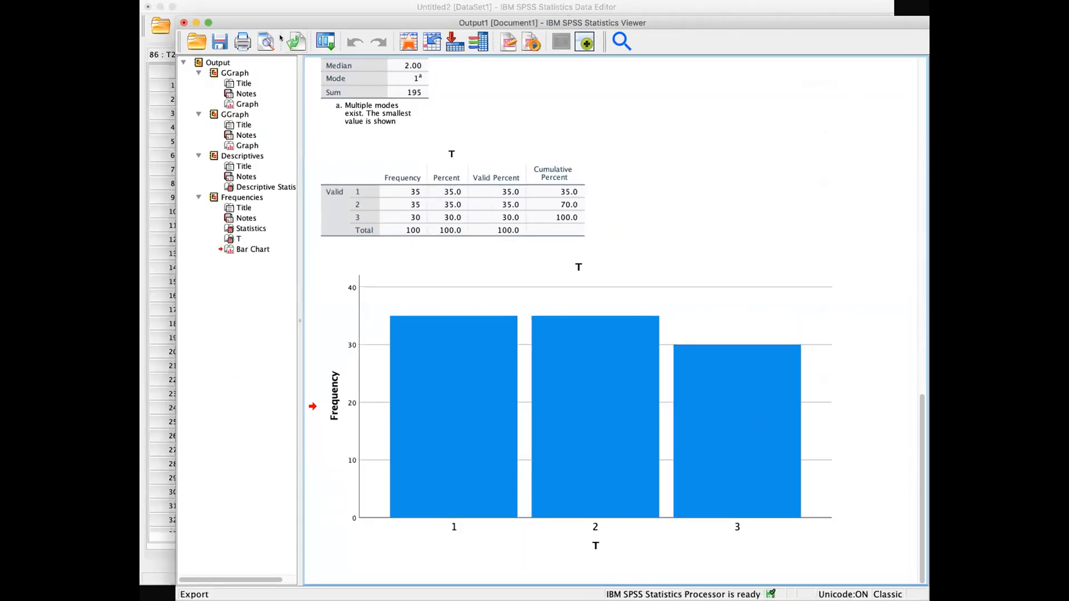
Step: Switch to the Data Editor and inspect the computed LNGDP value of case 2
click(273, 8)
click(457, 97)
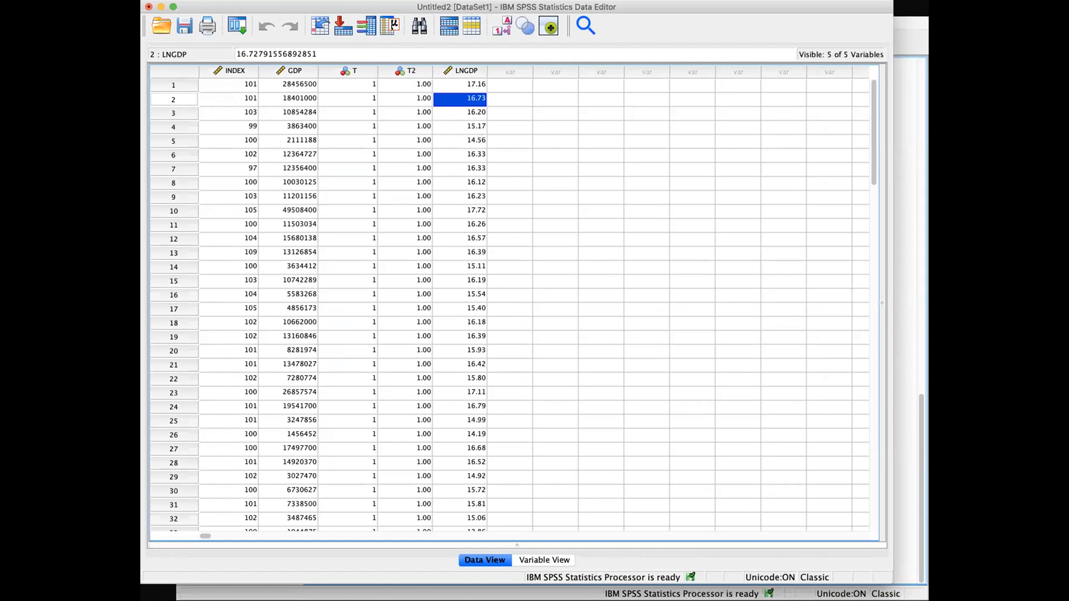
Step: Review the Compute Variable dialog and its If Cases condition options, and close both without changes
click(396, 0)
mouse_move(418, 7)
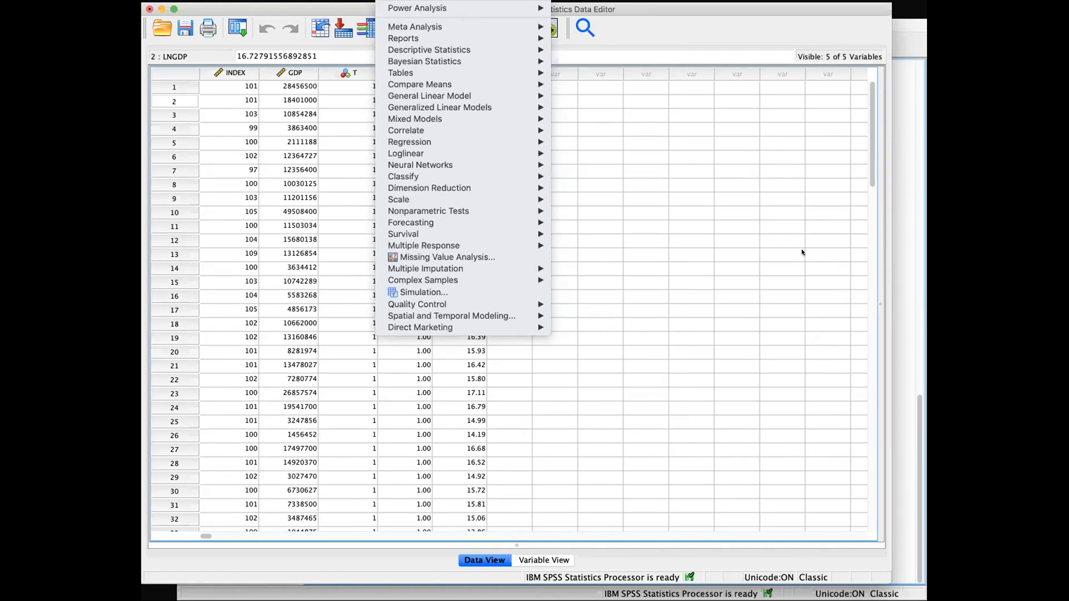
mouse_move(350, 0)
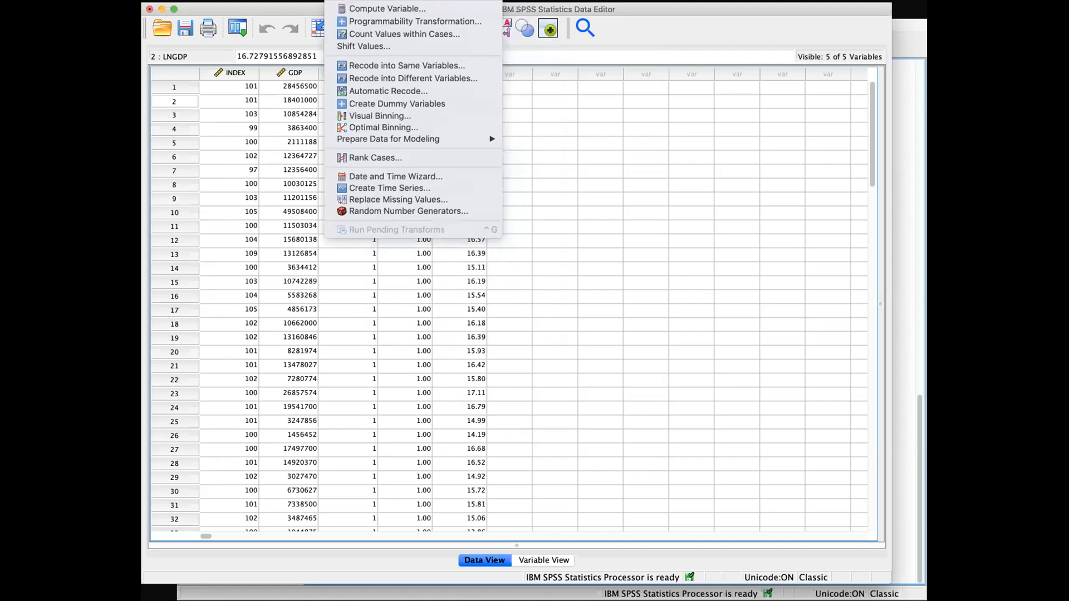
click(351, 8)
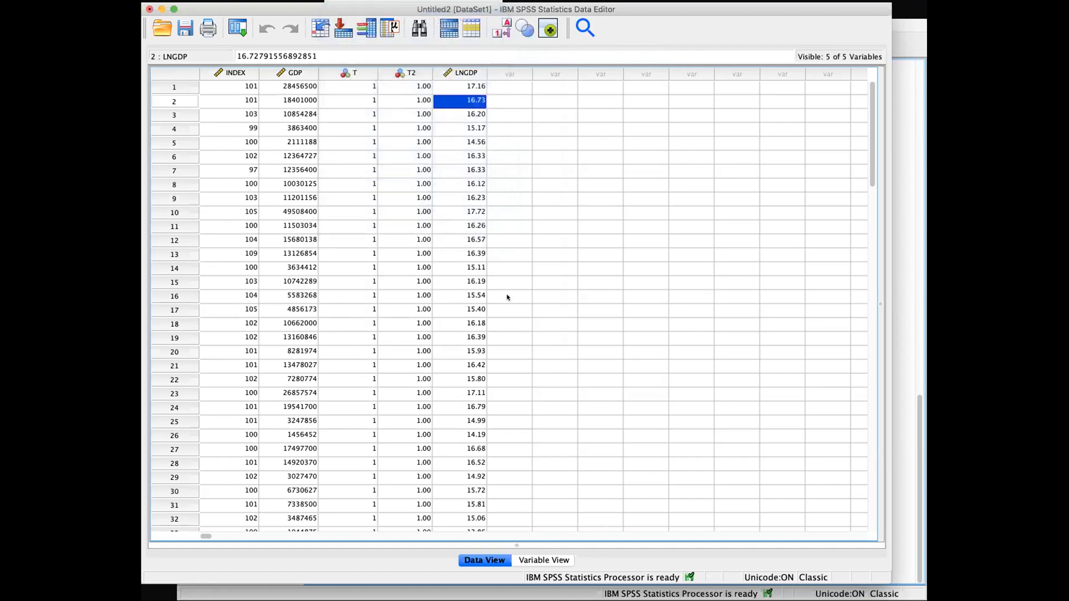
click(389, 389)
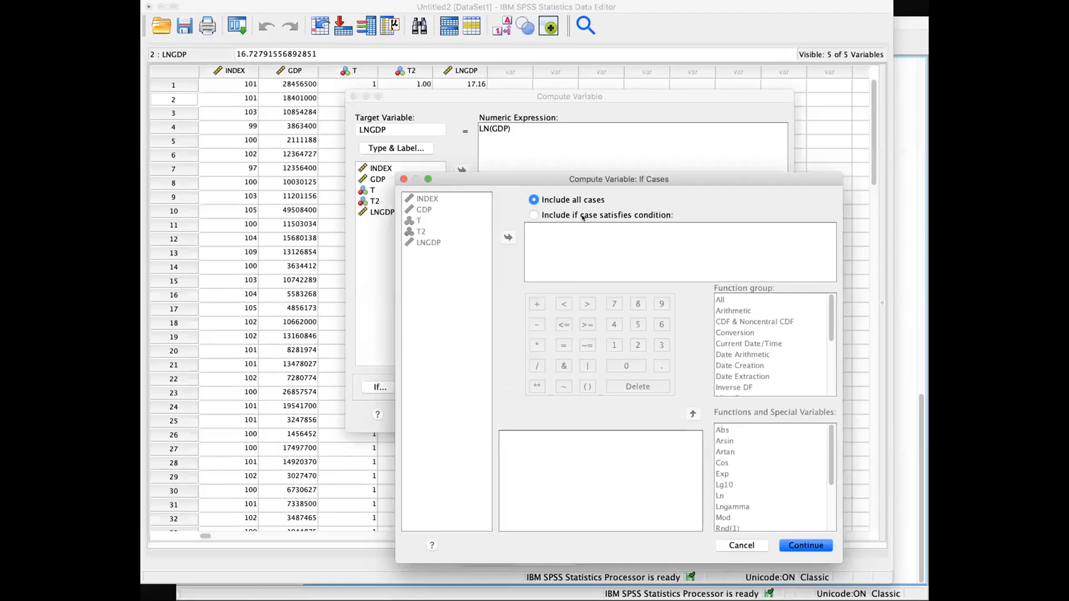
click(404, 178)
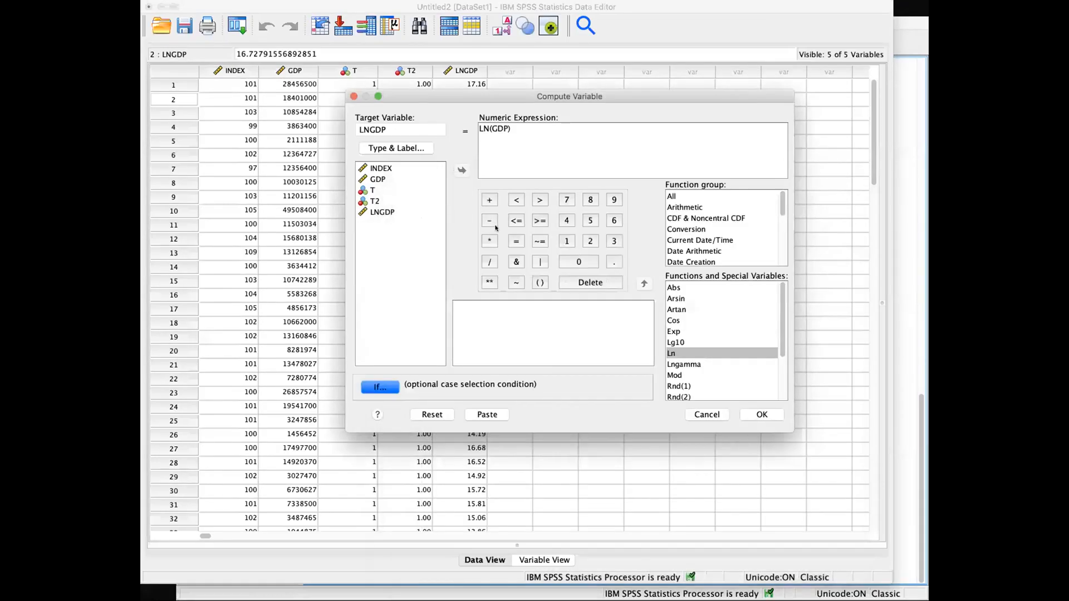
click(702, 415)
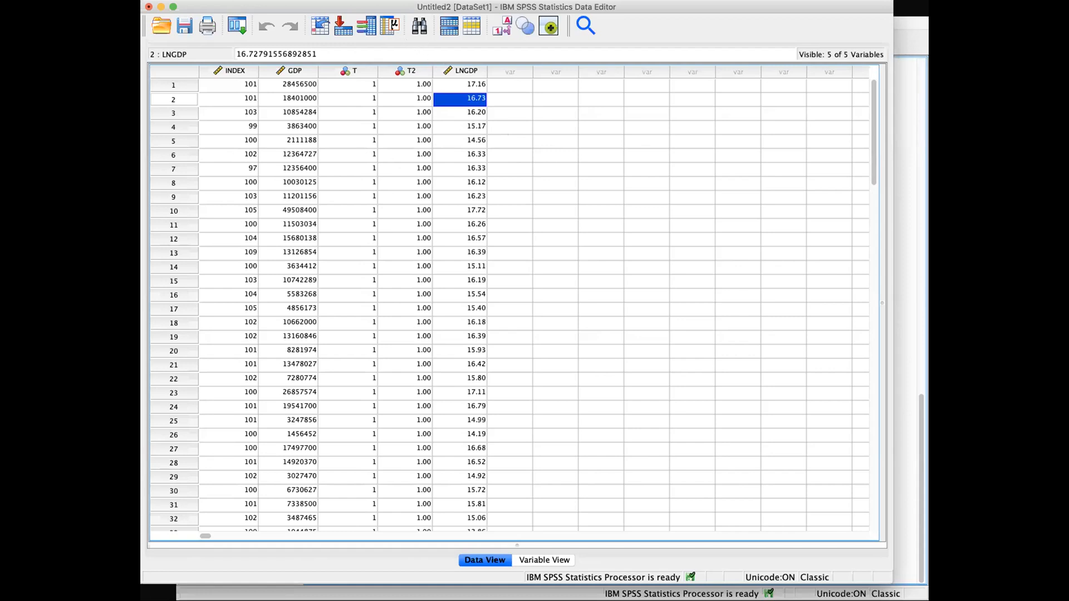
Step: Start a linear regression analysis and assign INDEX as the dependent variable
click(398, 1)
mouse_move(416, 141)
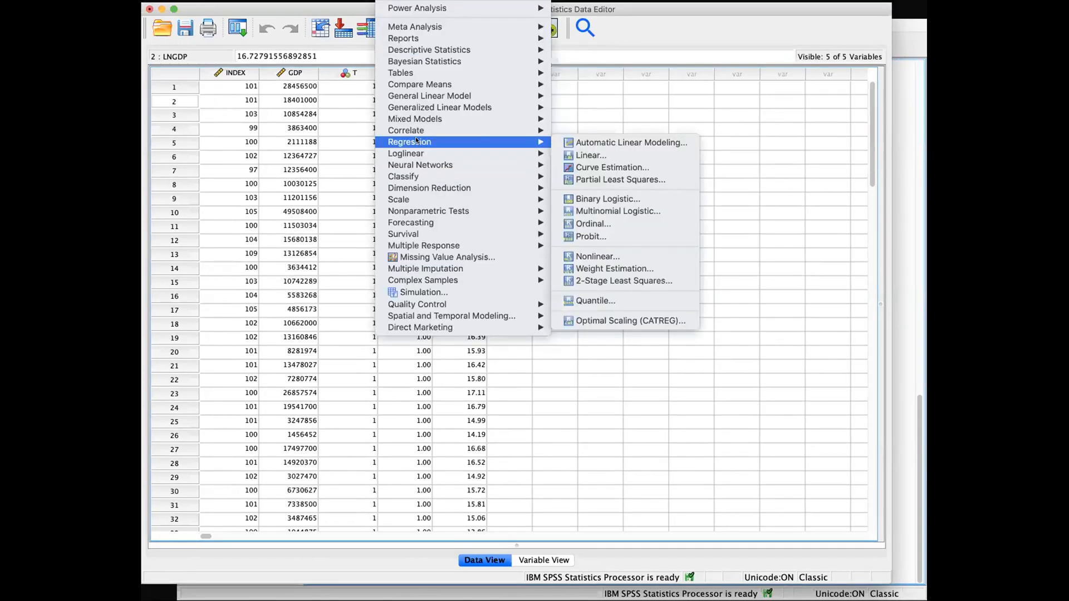
click(582, 156)
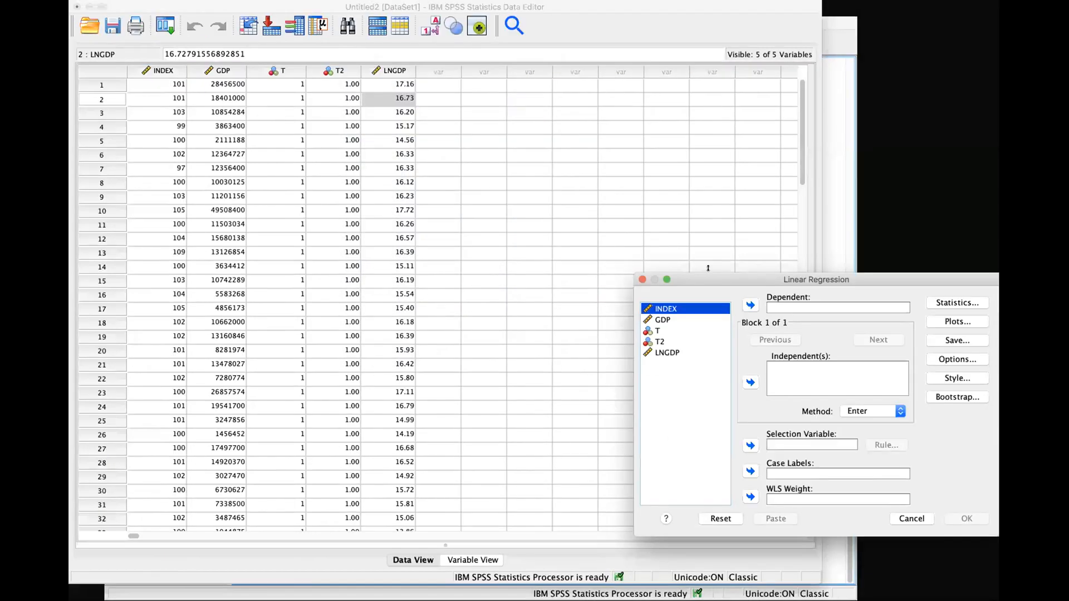
drag(714, 278, 425, 182)
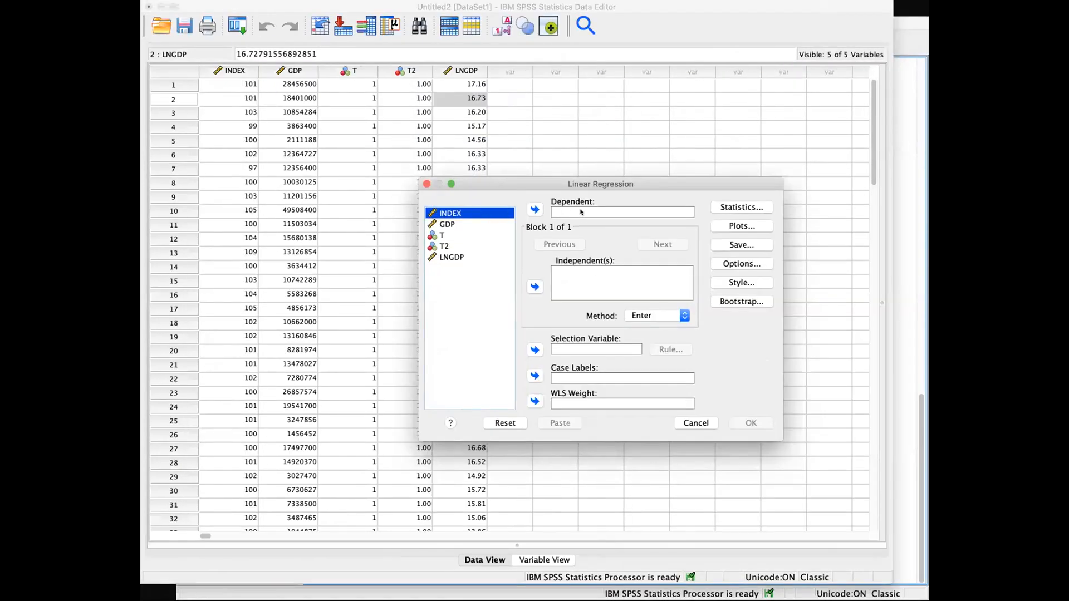
click(535, 210)
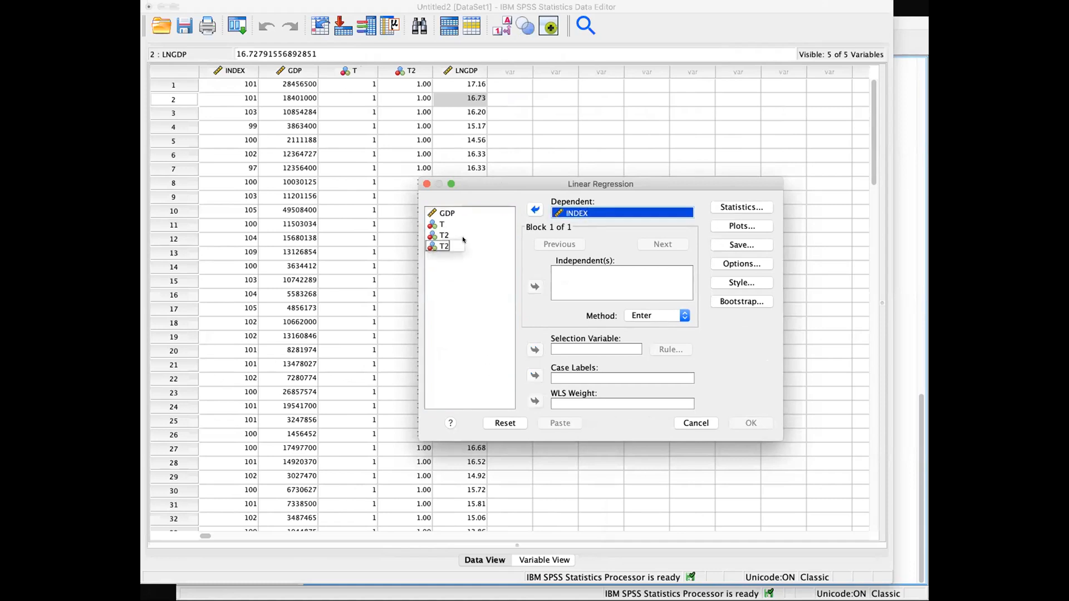
Step: Add GDP, T and T2 as the independent variables and run the regression with the Enter method
click(446, 213)
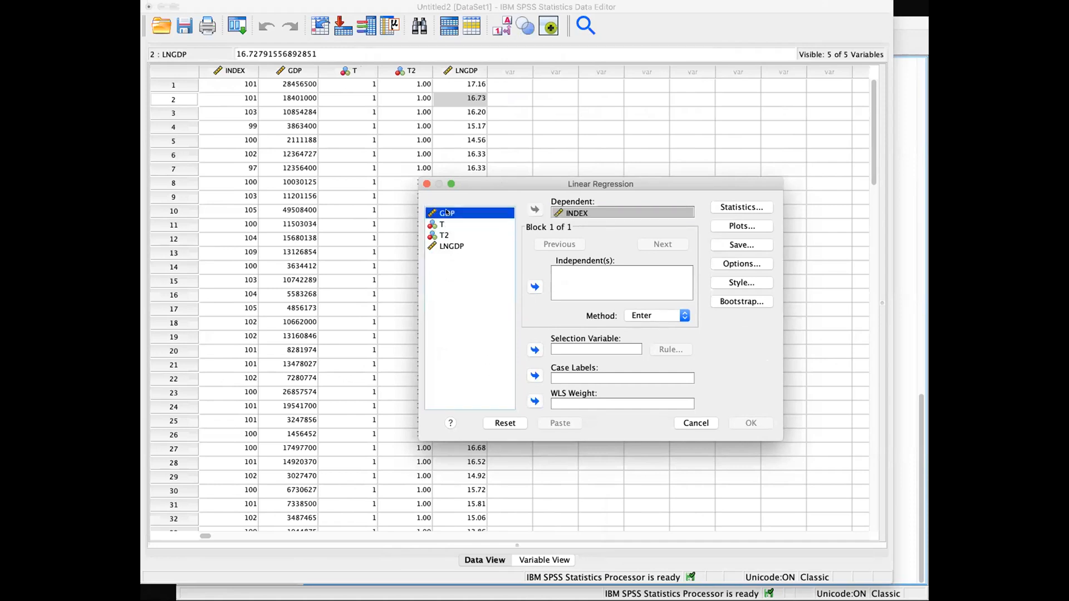
drag(446, 212, 446, 234)
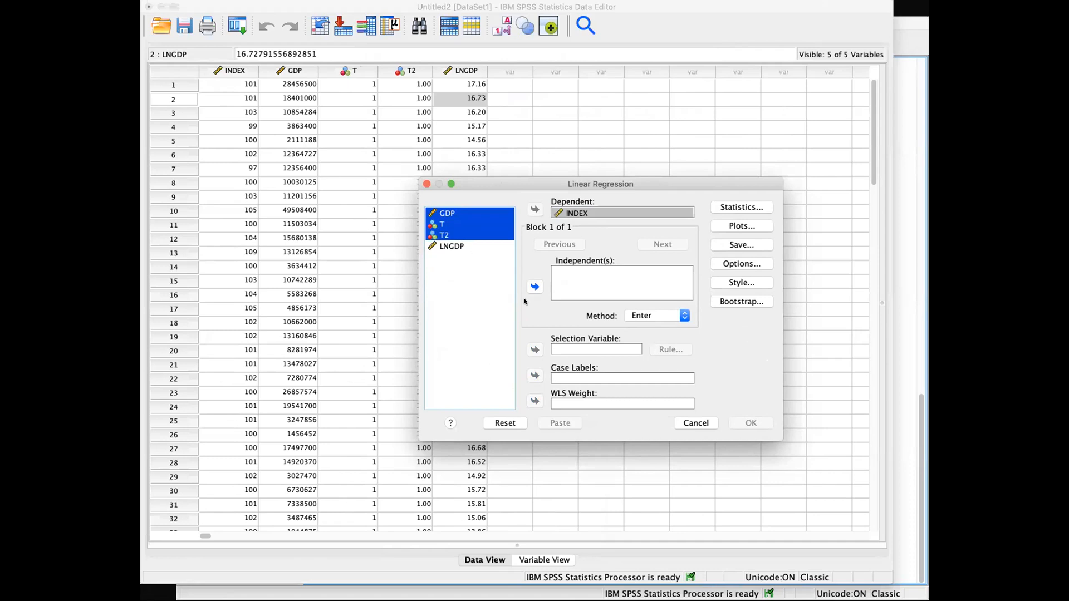
click(535, 286)
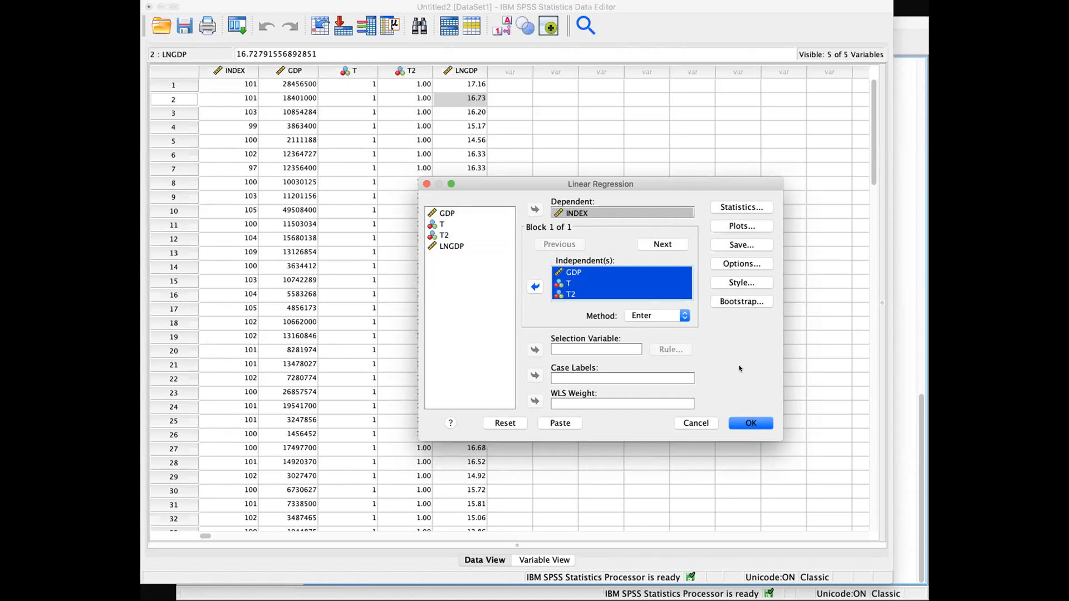
click(750, 425)
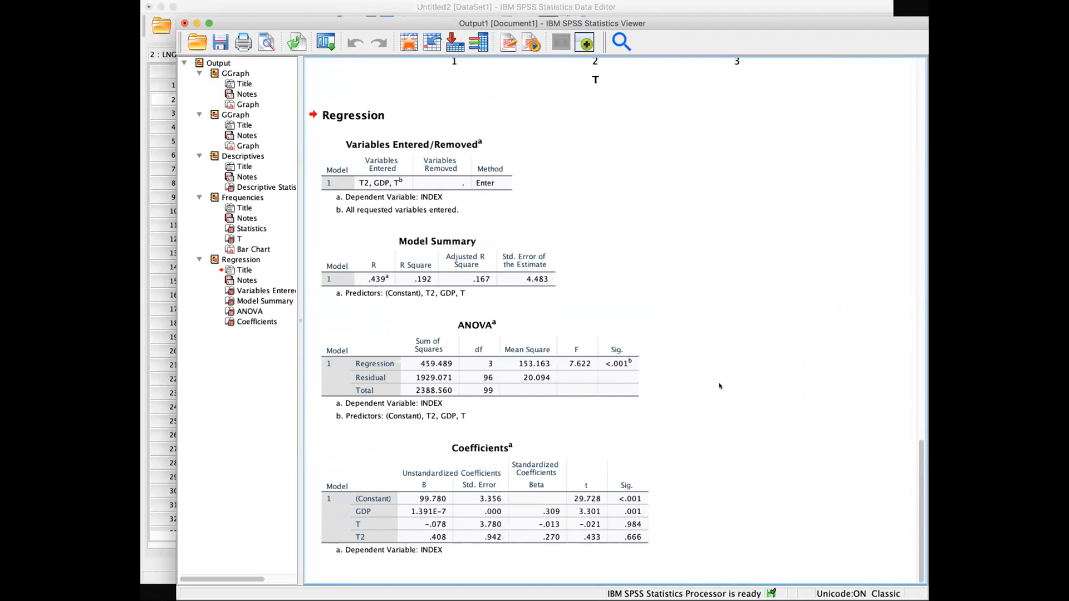
Step: Examine the Model Summary, ANOVA and Coefficients tables of the regression output
click(457, 274)
click(498, 375)
click(523, 523)
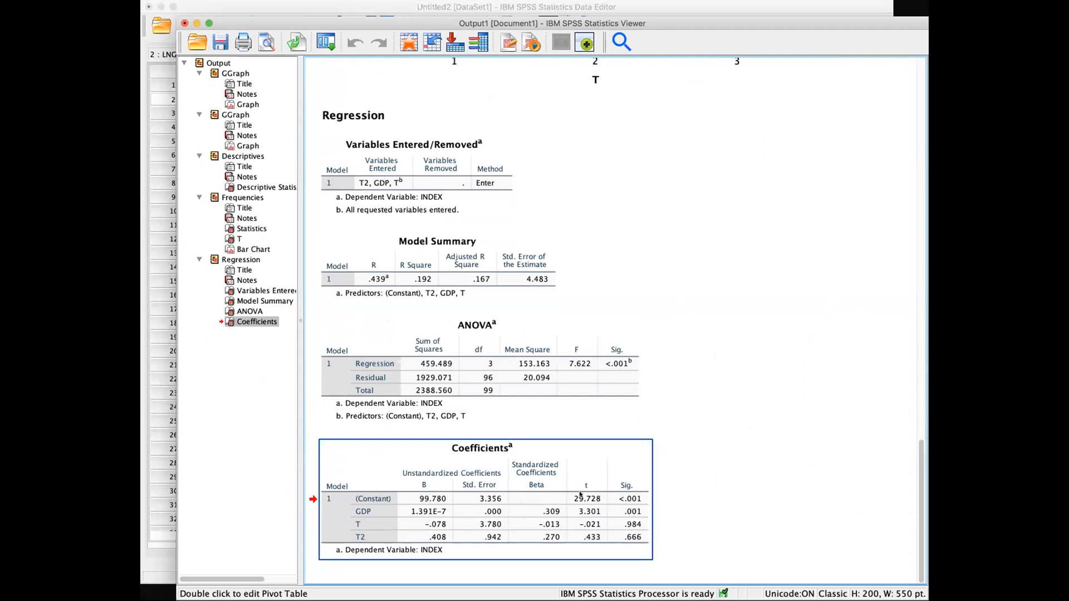
Step: Reopen the linear regression setup for INDEX and add LNGDP to the independent variables GDP, T and T2
click(367, 8)
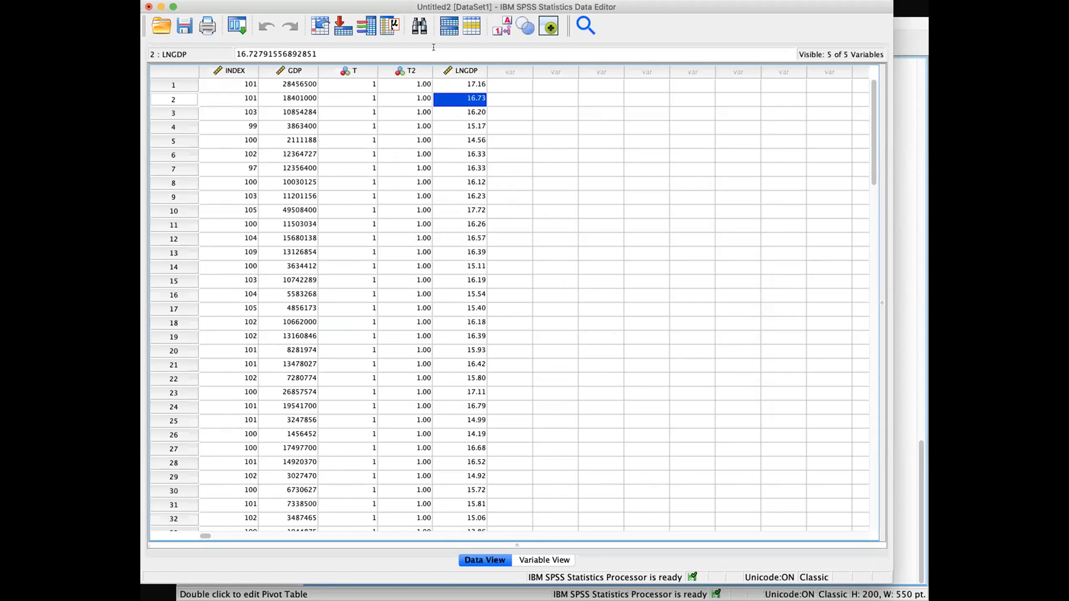
click(405, 1)
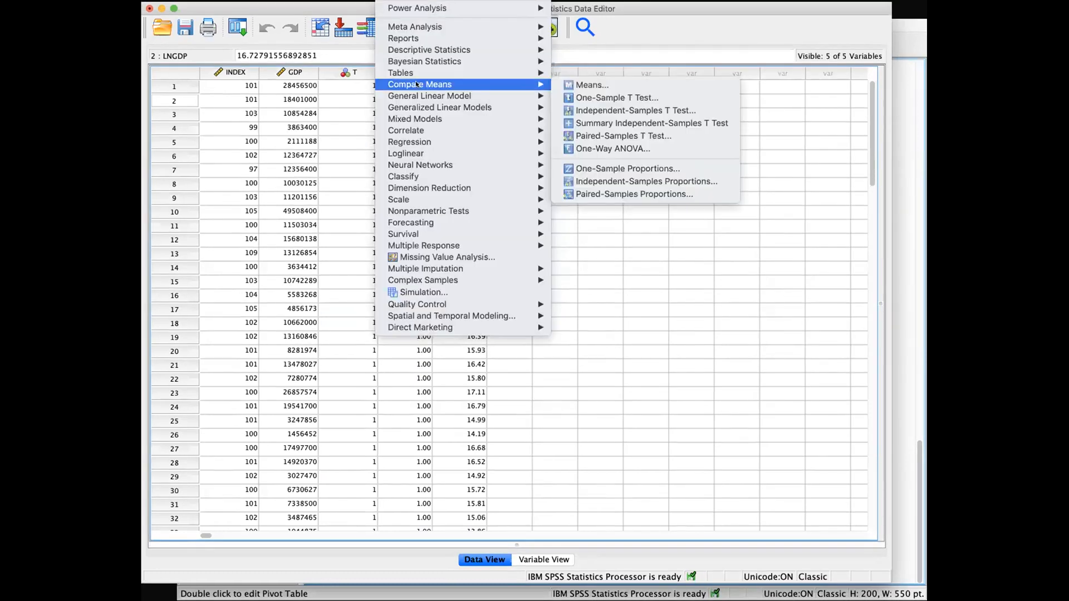
mouse_move(417, 146)
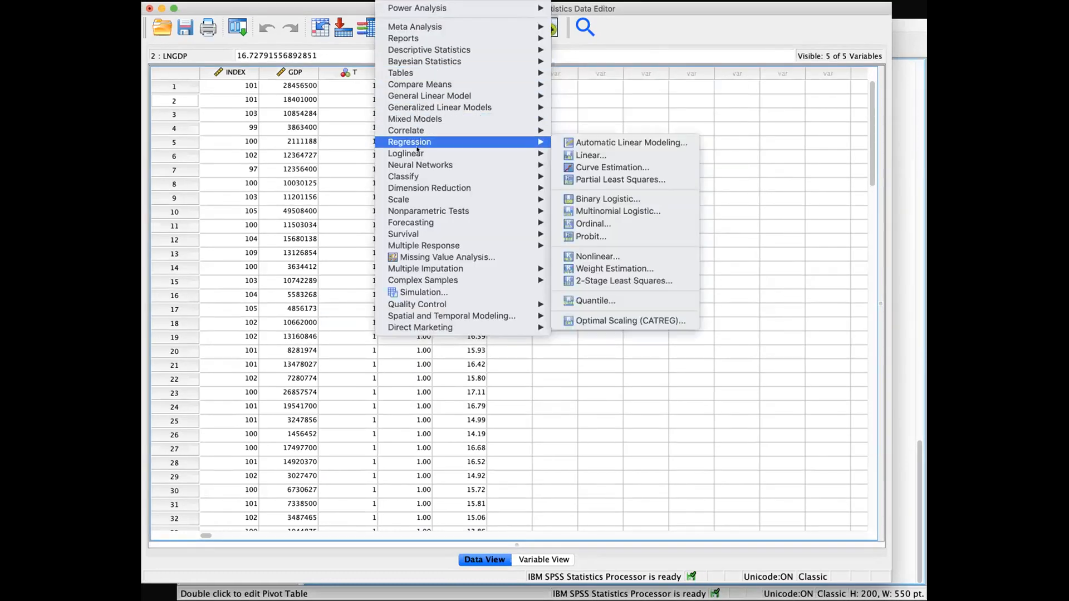
click(583, 155)
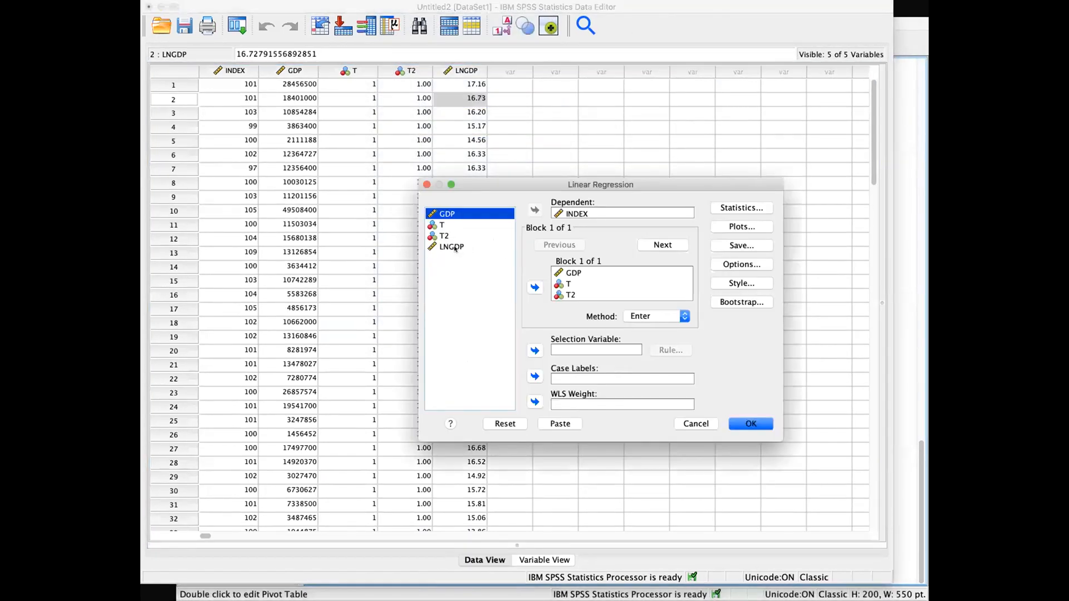
click(454, 249)
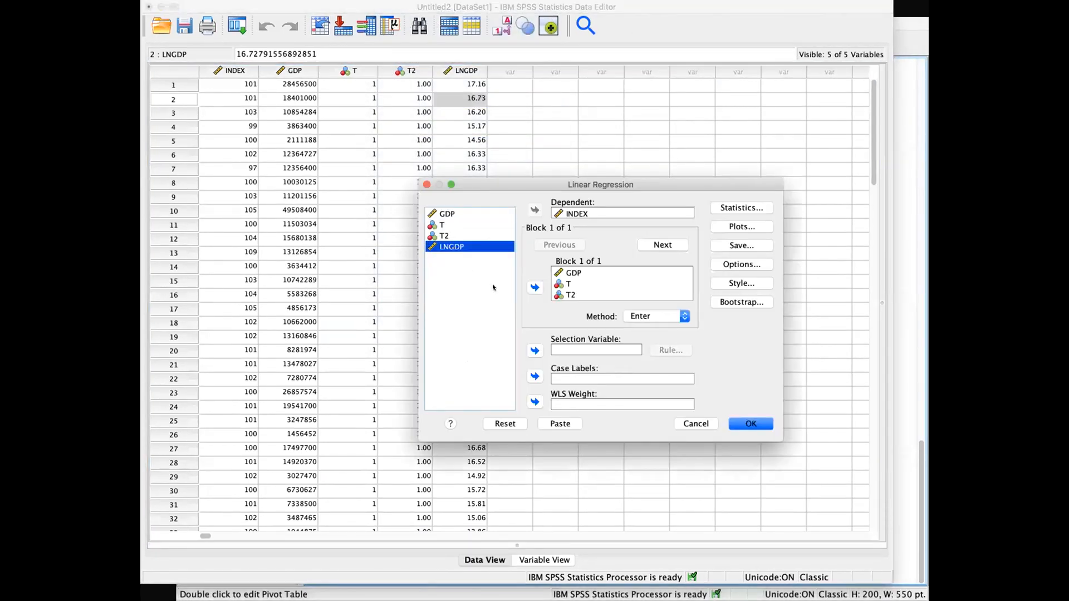
click(534, 288)
scroll(590, 288, up, 1)
scroll(589, 289, down, 1)
scroll(590, 288, up, 1)
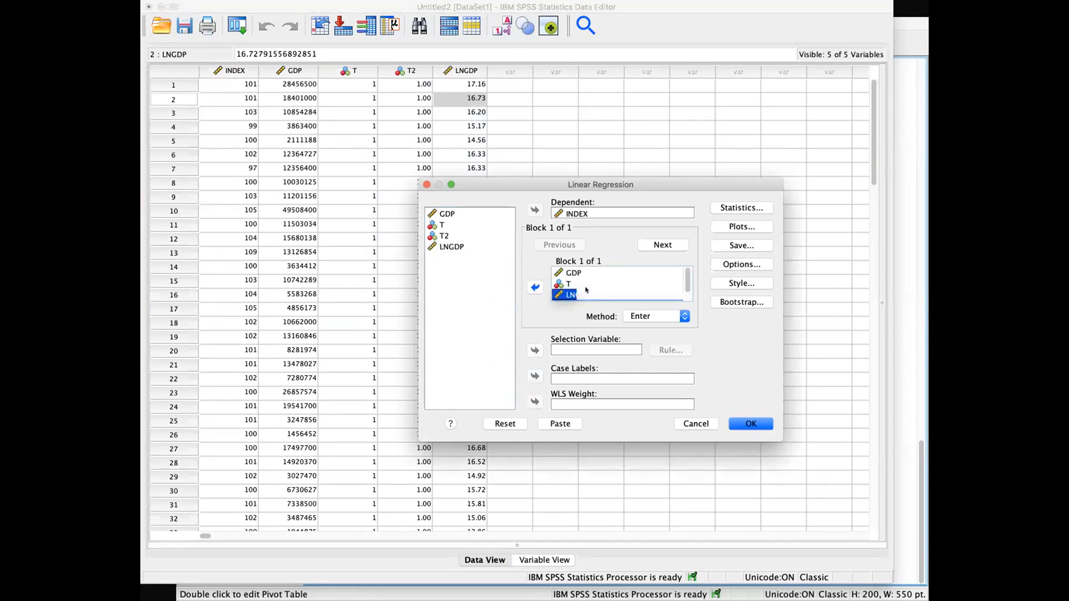
scroll(586, 291, down, 1)
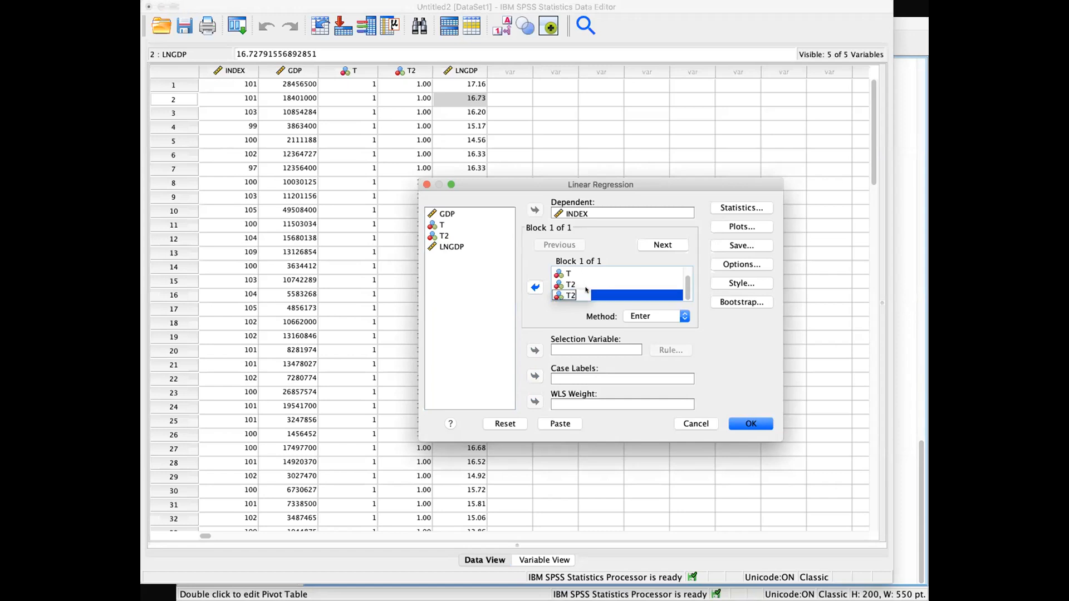
click(572, 276)
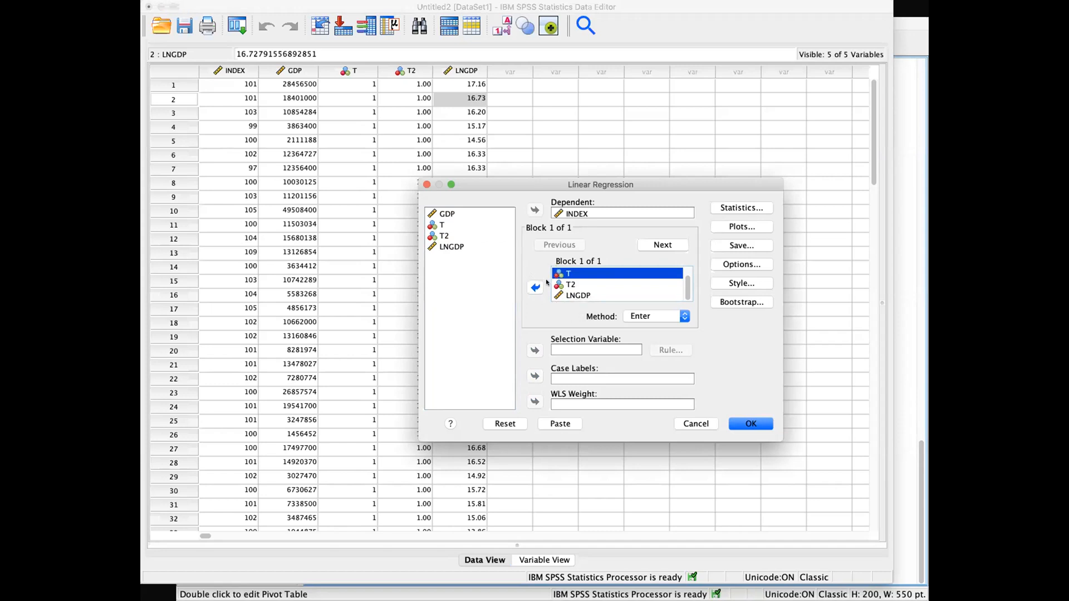
Step: Change the regression's variable selection method to Stepwise and run the analysis
click(652, 317)
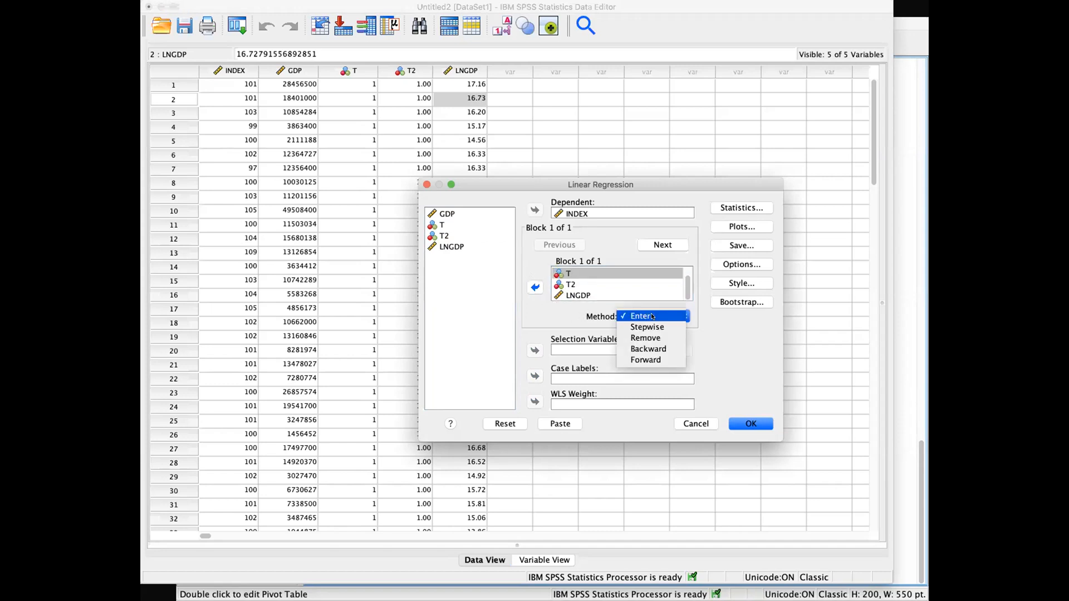
click(584, 318)
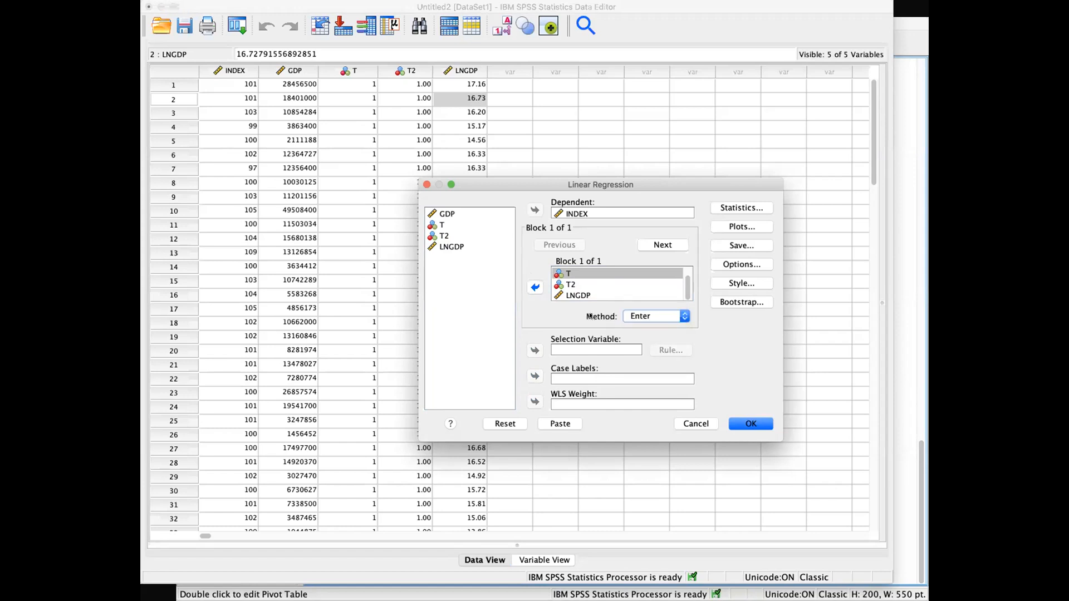
click(680, 317)
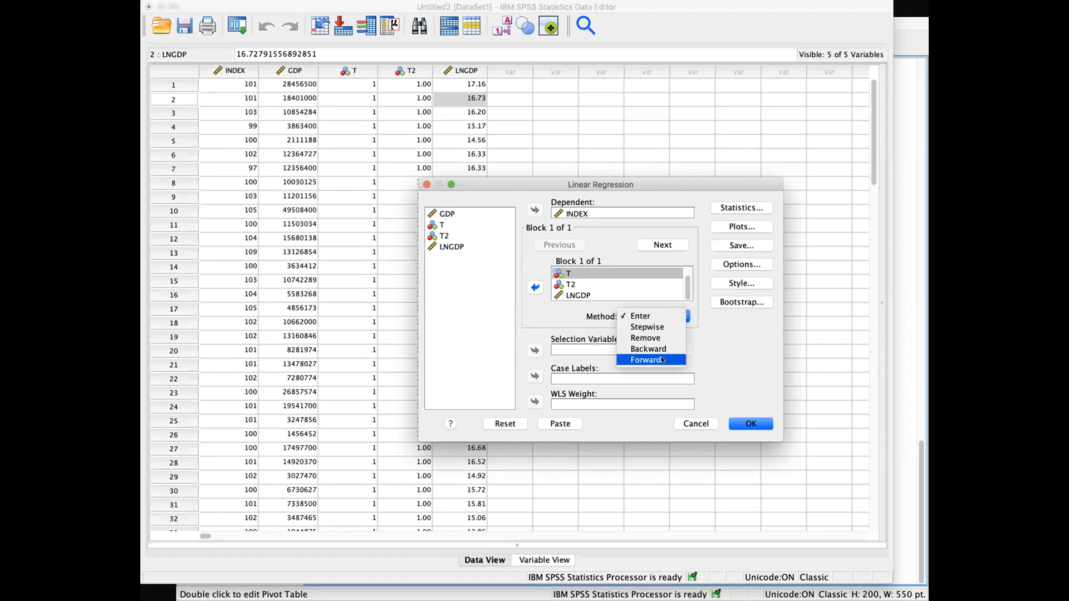
click(663, 326)
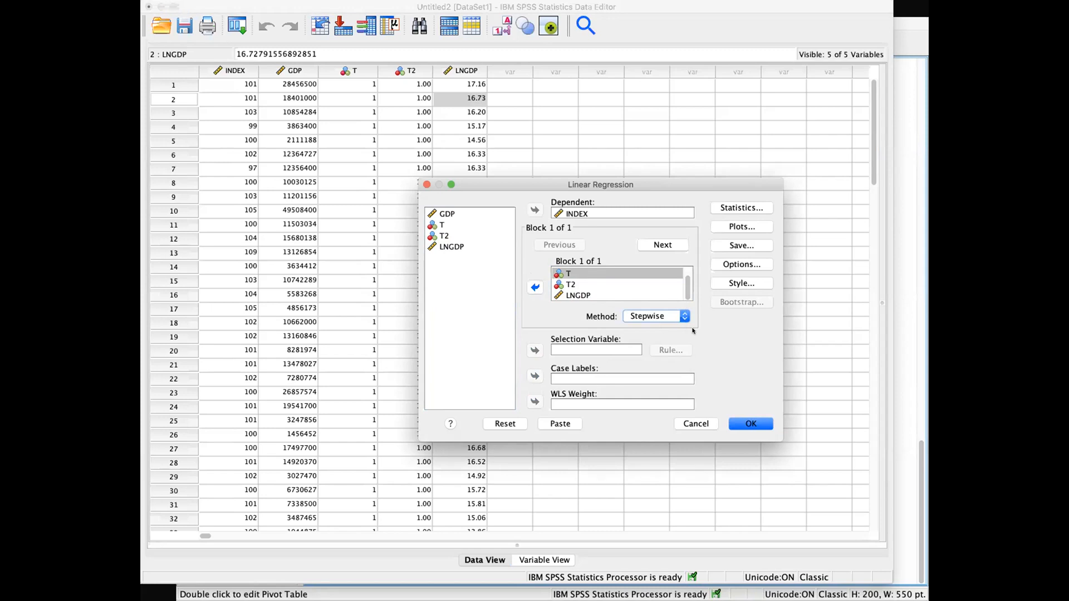
click(660, 317)
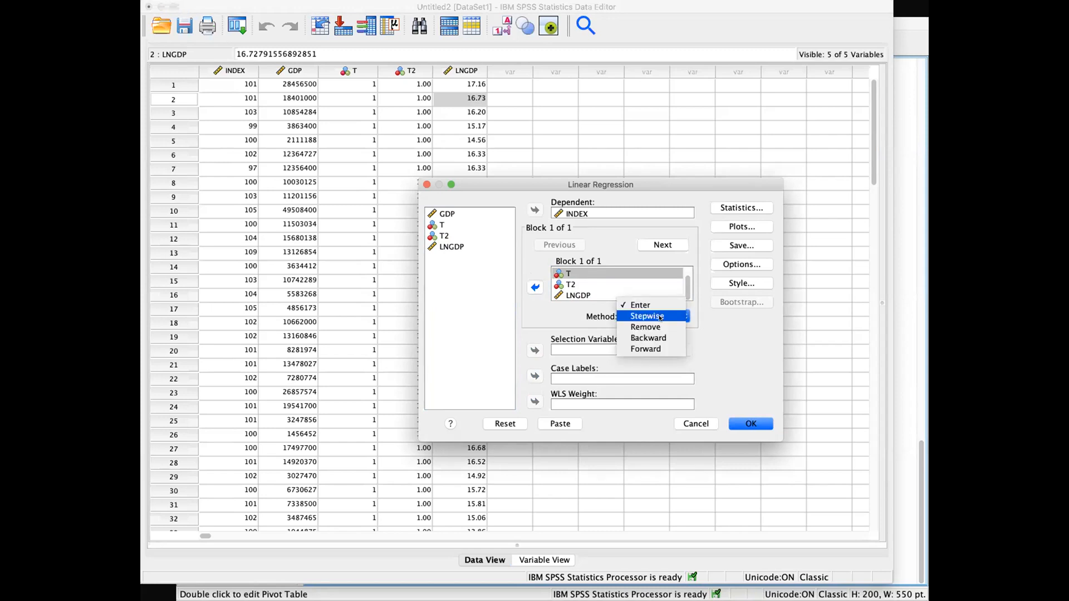
click(660, 316)
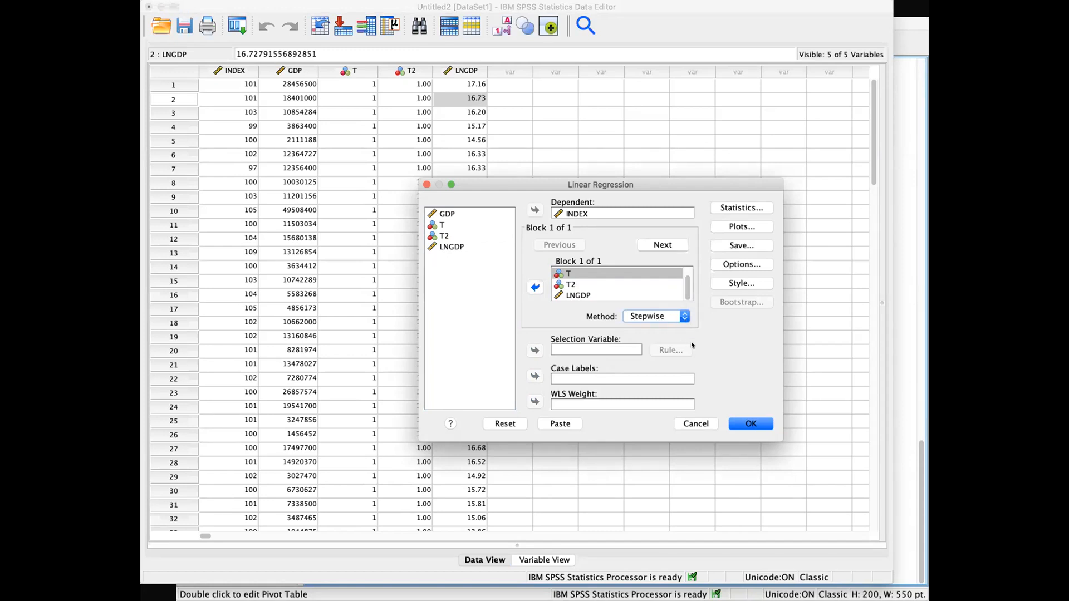
click(757, 425)
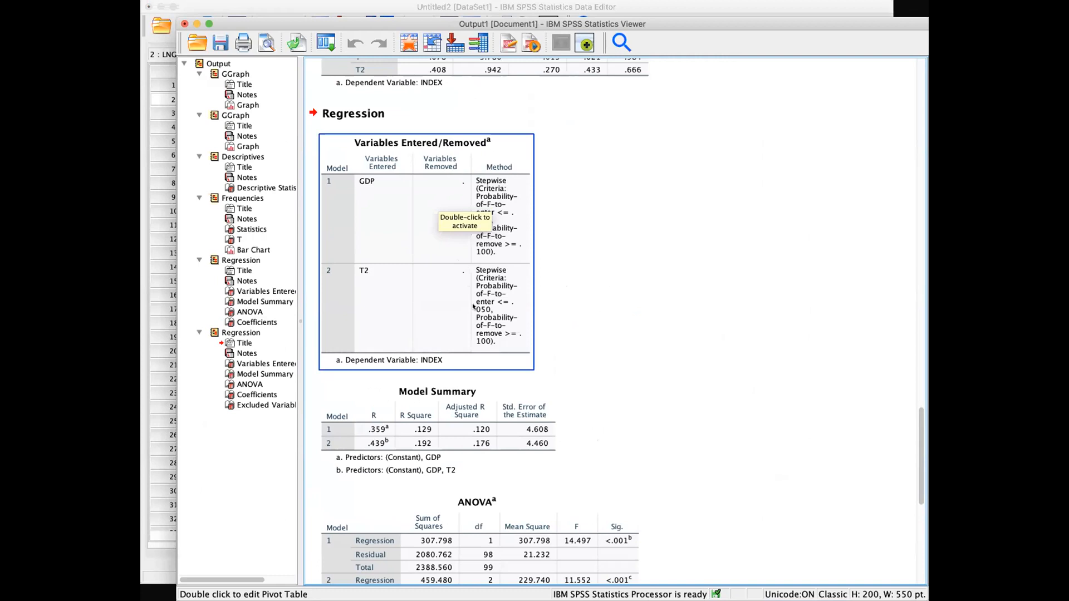
Step: Examine which variables each stepwise model enters or removes, and look over the Model Summary
scroll(472, 306, down, 3)
click(465, 322)
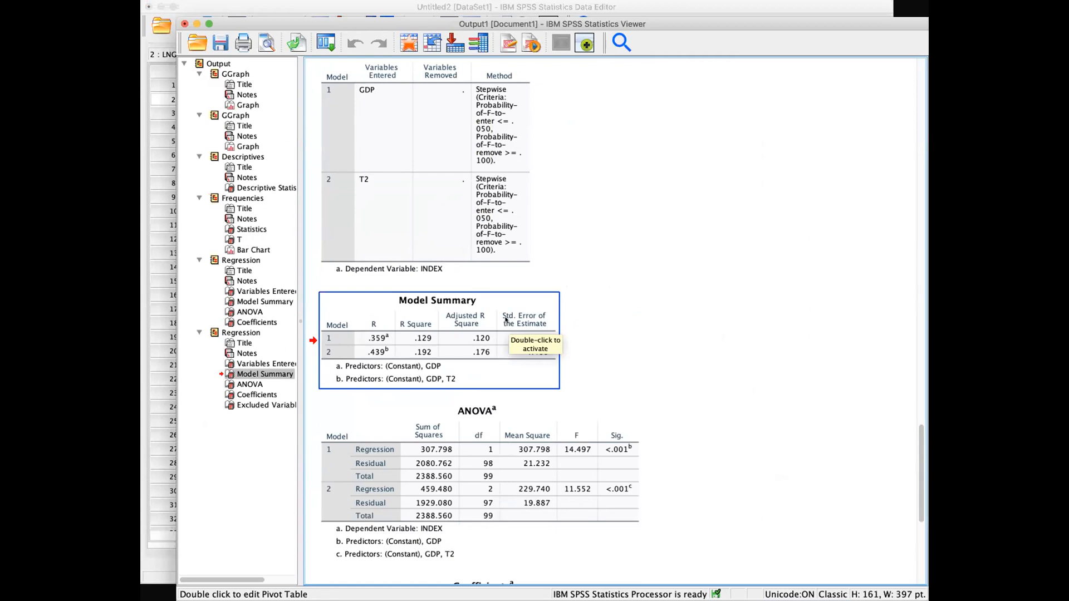
scroll(506, 320, up, 3)
click(412, 232)
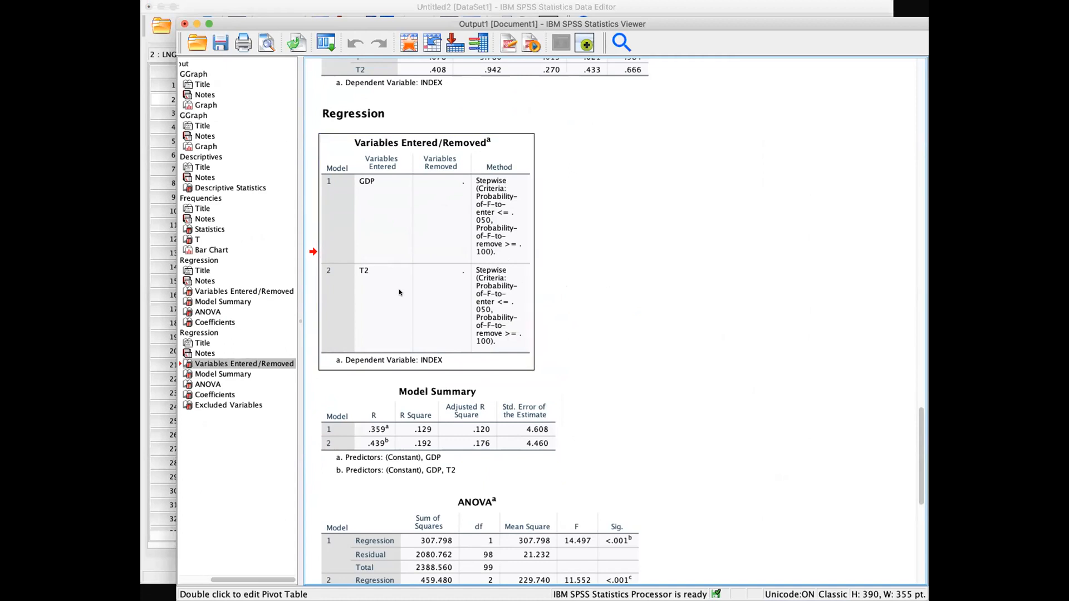
scroll(400, 292, down, 7)
click(407, 240)
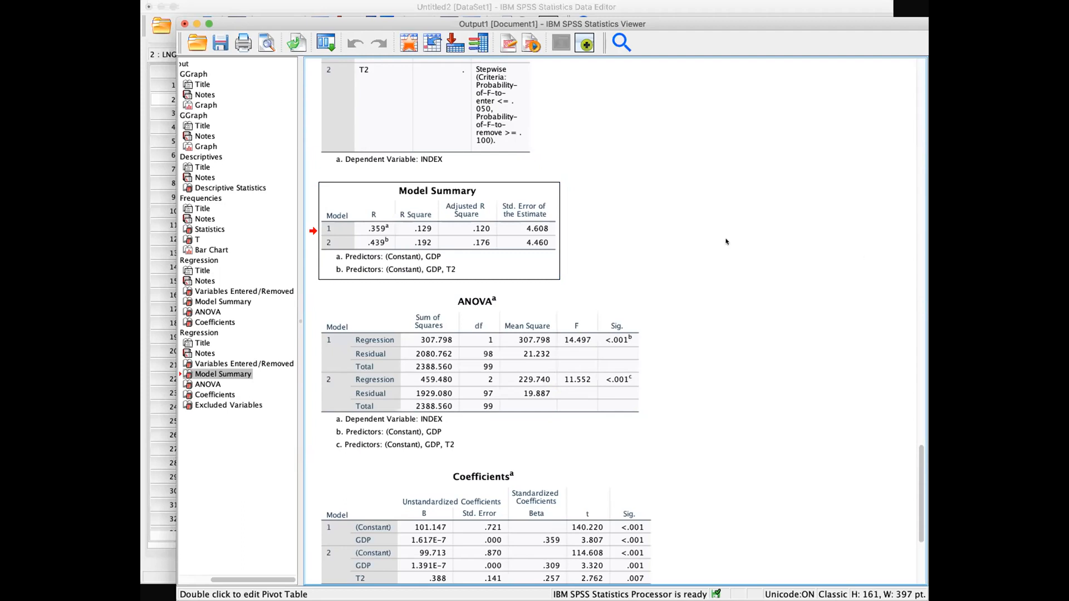
scroll(601, 238, up, 5)
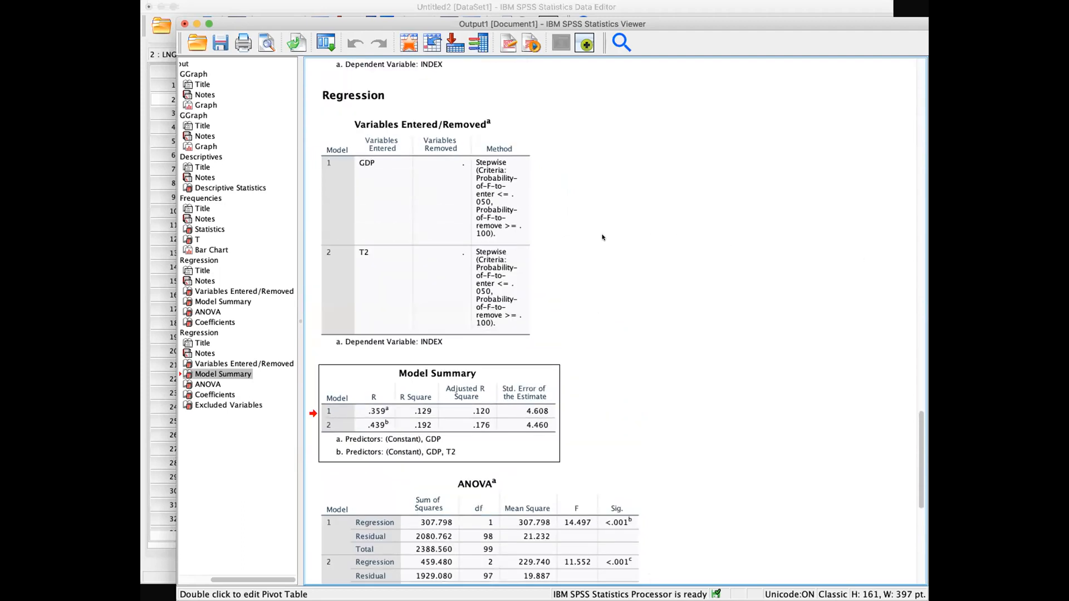
scroll(602, 238, down, 9)
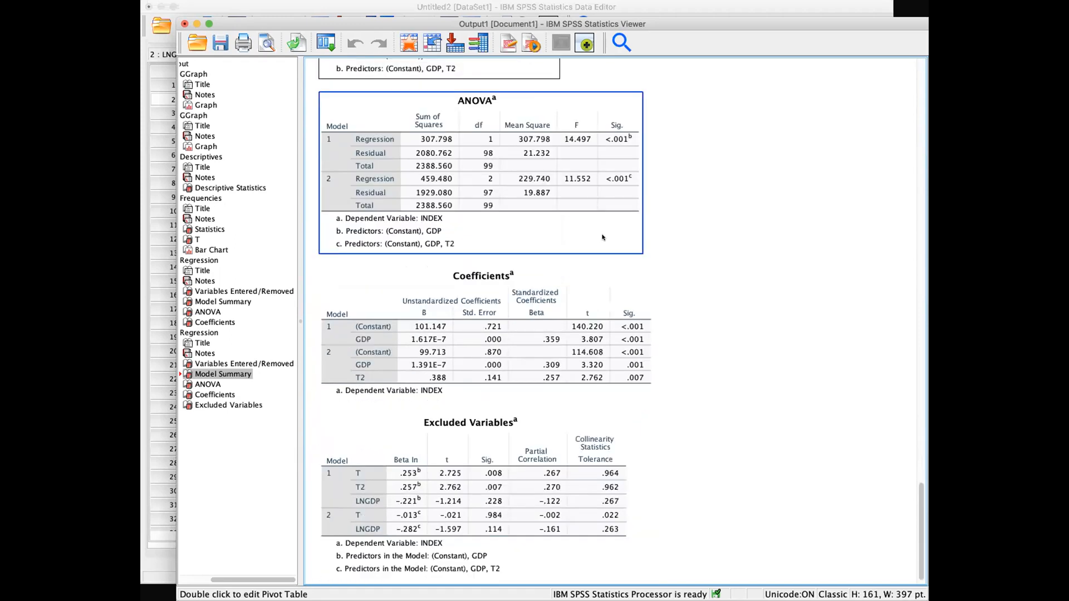
scroll(622, 263, up, 7)
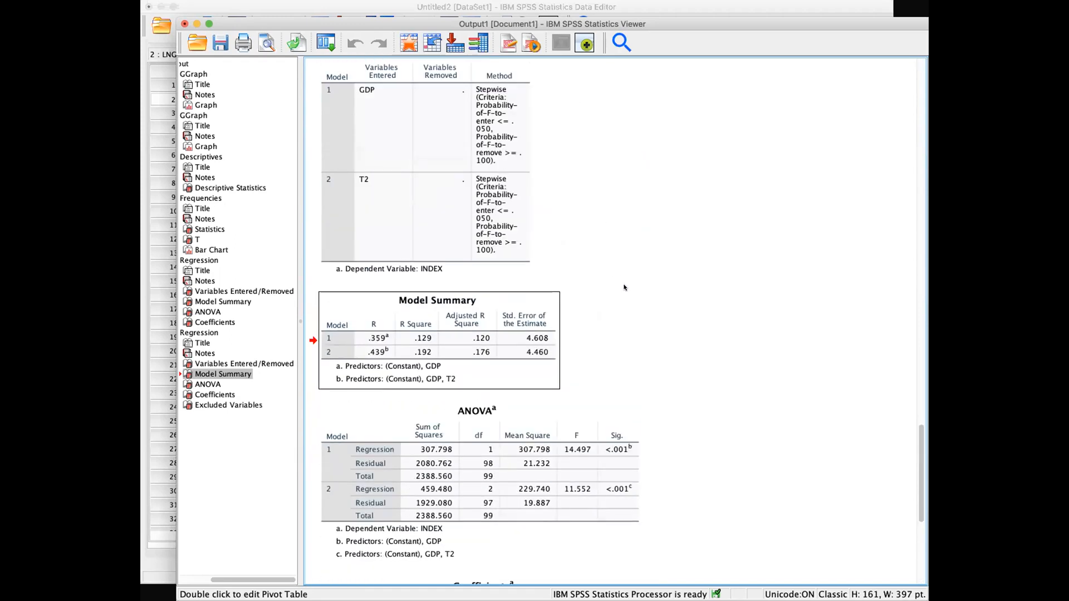
click(513, 219)
scroll(501, 234, up, 4)
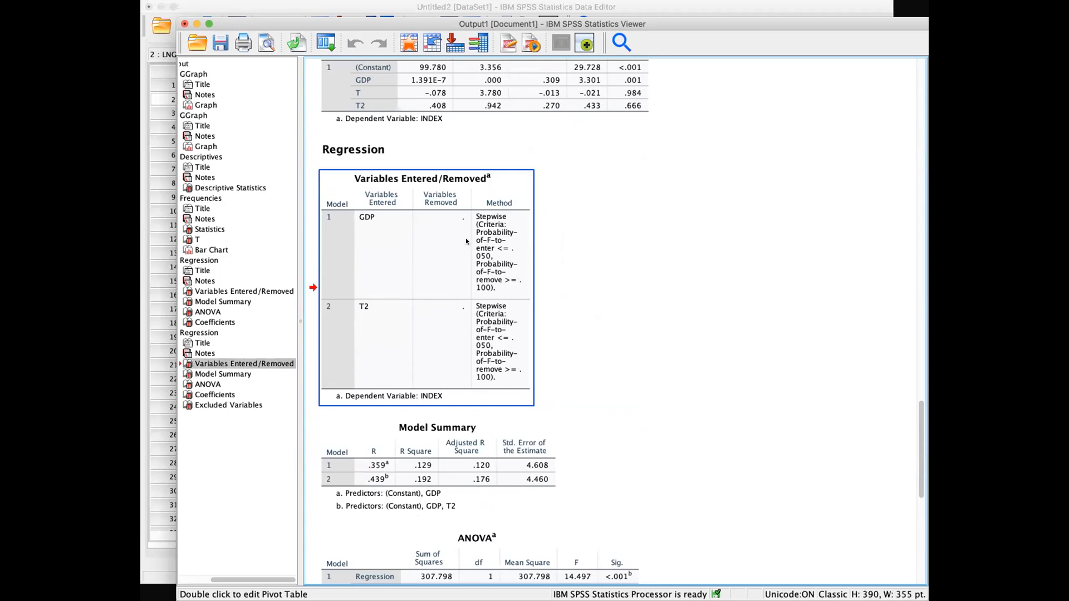
scroll(440, 250, down, 3)
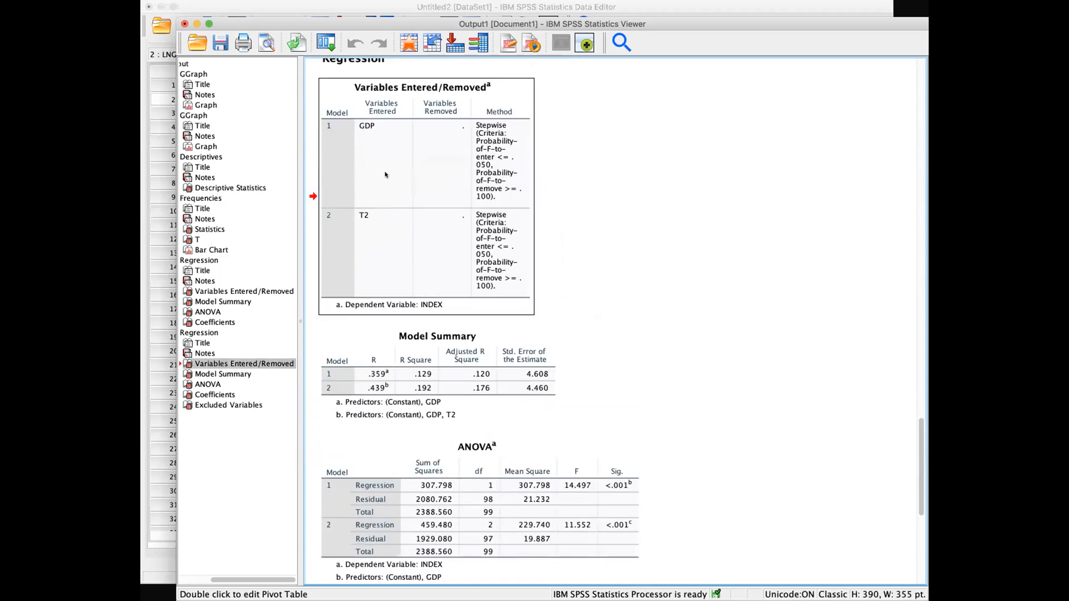
click(410, 217)
click(390, 228)
click(389, 230)
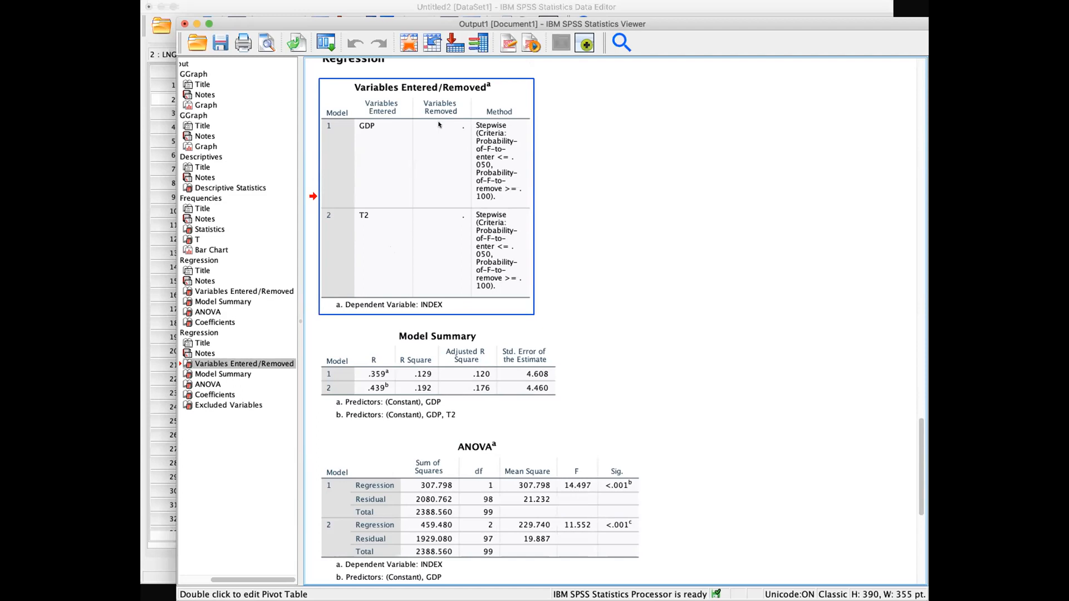
Step: Review the stepwise regression's fit in the Model Summary and ANOVA tables, continuing to the Coefficients table
scroll(468, 241, down, 5)
click(468, 241)
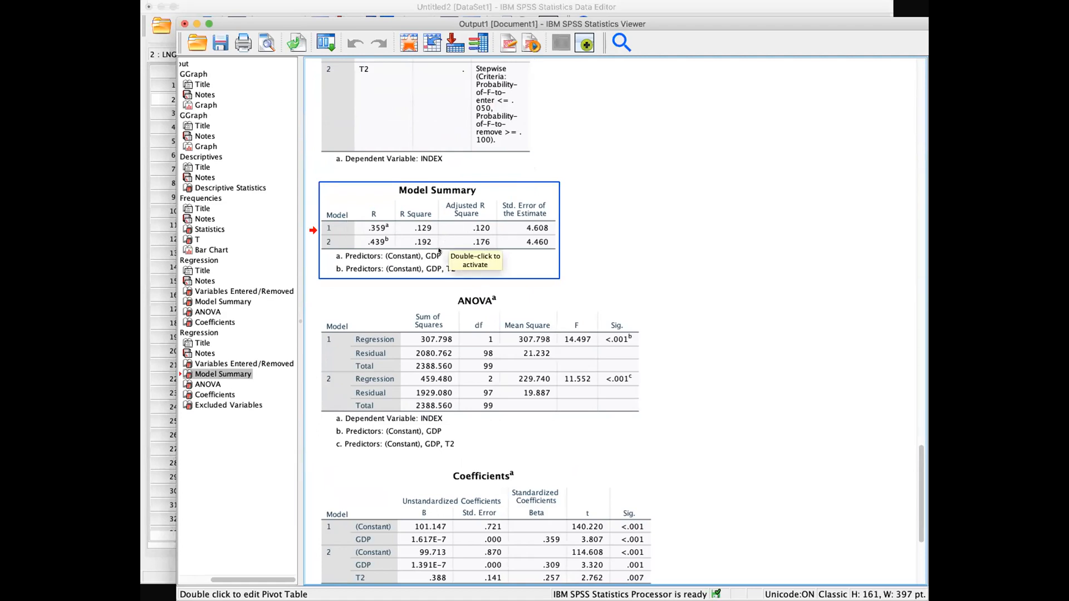
scroll(439, 251, down, 4)
click(434, 272)
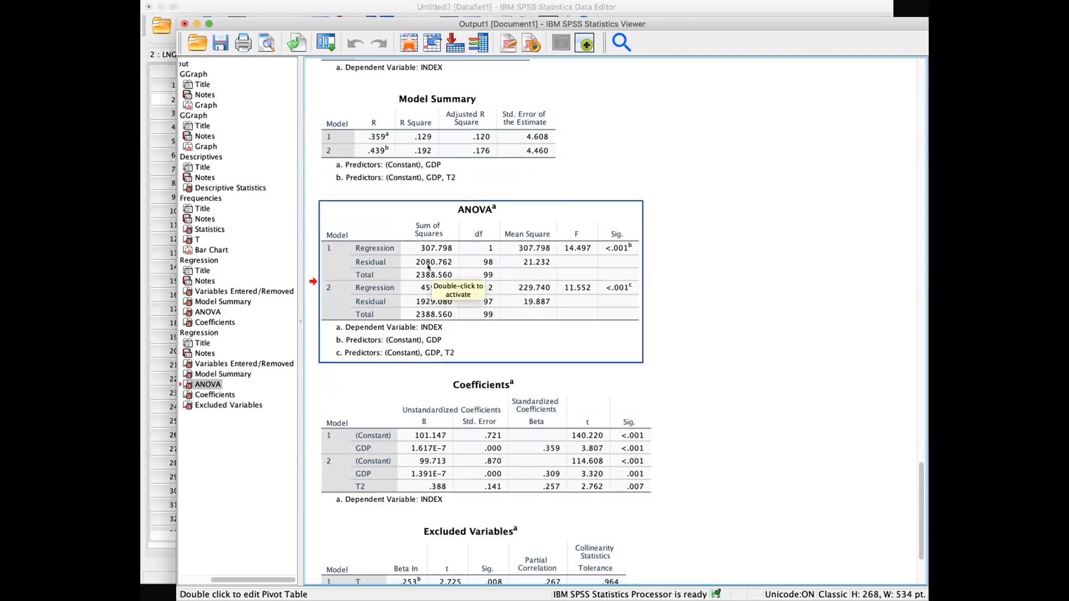
scroll(428, 267, down, 4)
click(517, 311)
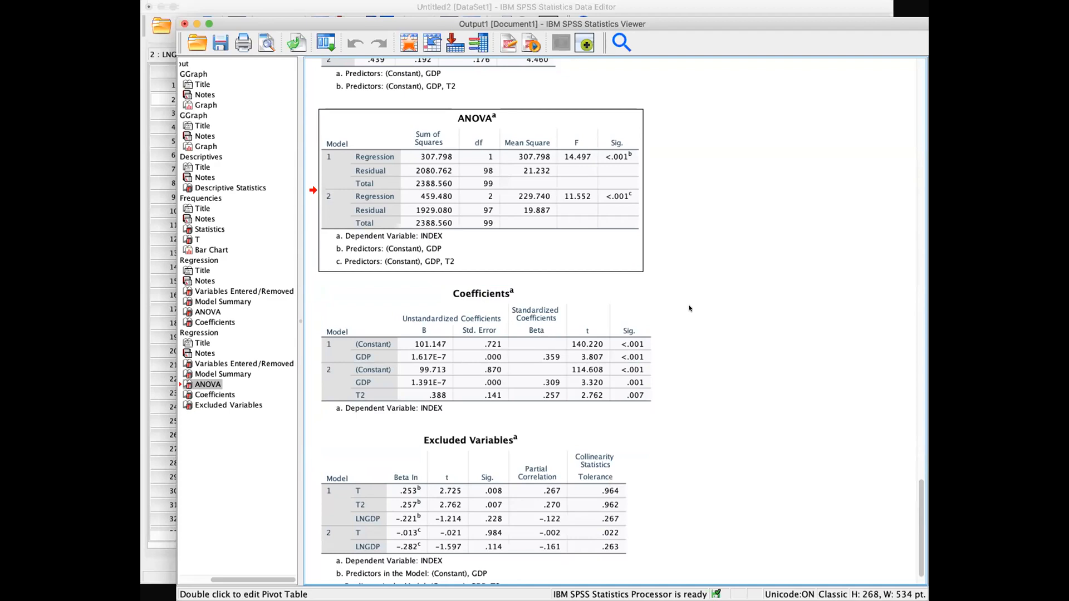
scroll(689, 309, down, 2)
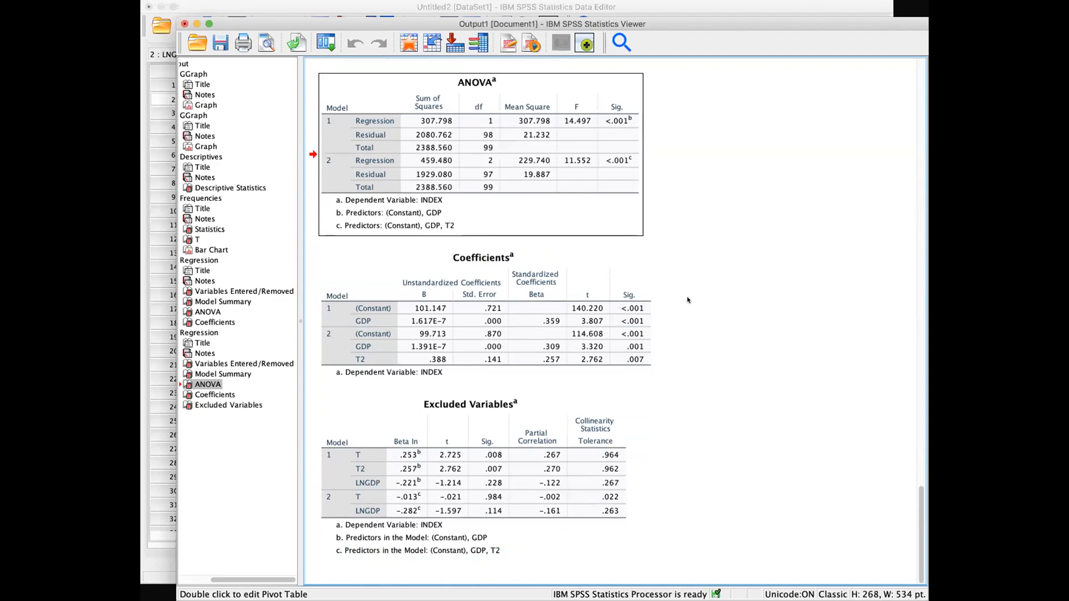
click(535, 304)
Step: Compare the two stepwise models across the output tables, examining coefficient significance and the Excluded Variables table
scroll(532, 292, up, 1)
scroll(532, 292, up, 8)
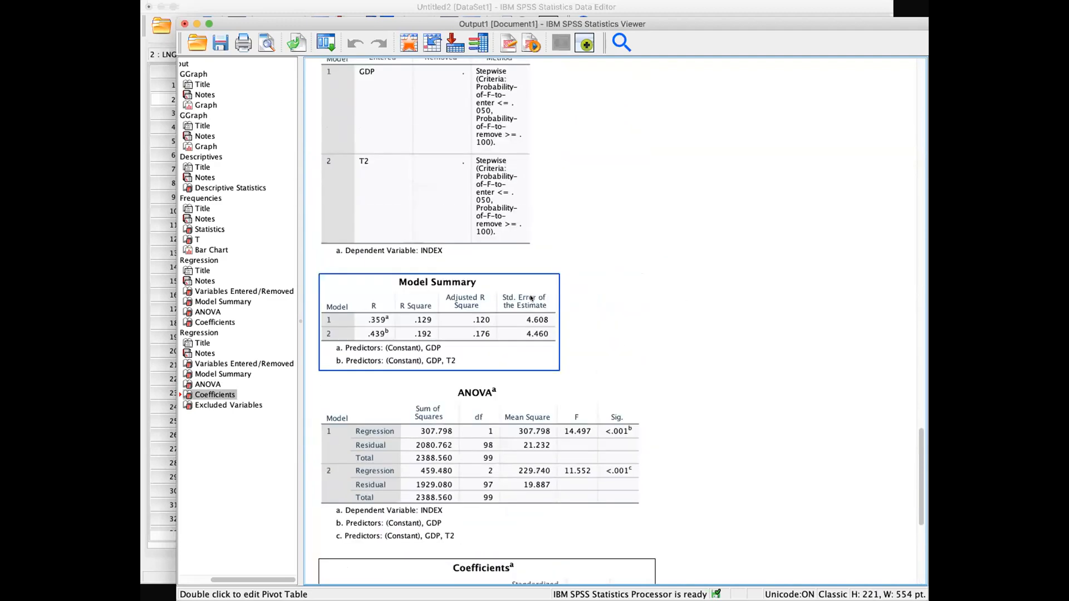
scroll(530, 299, up, 3)
scroll(528, 299, down, 12)
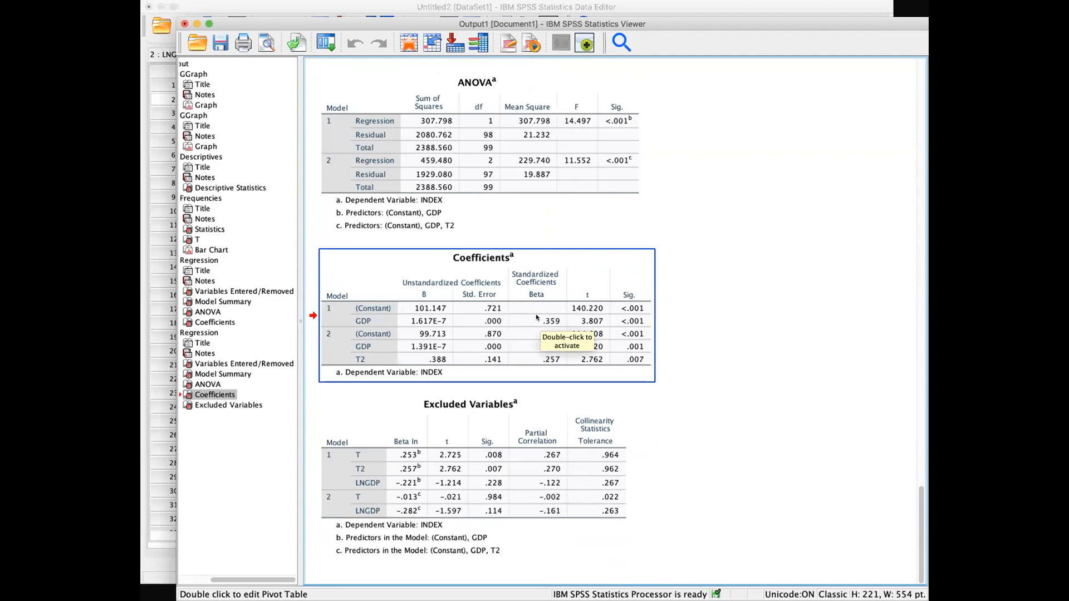
scroll(526, 307, up, 10)
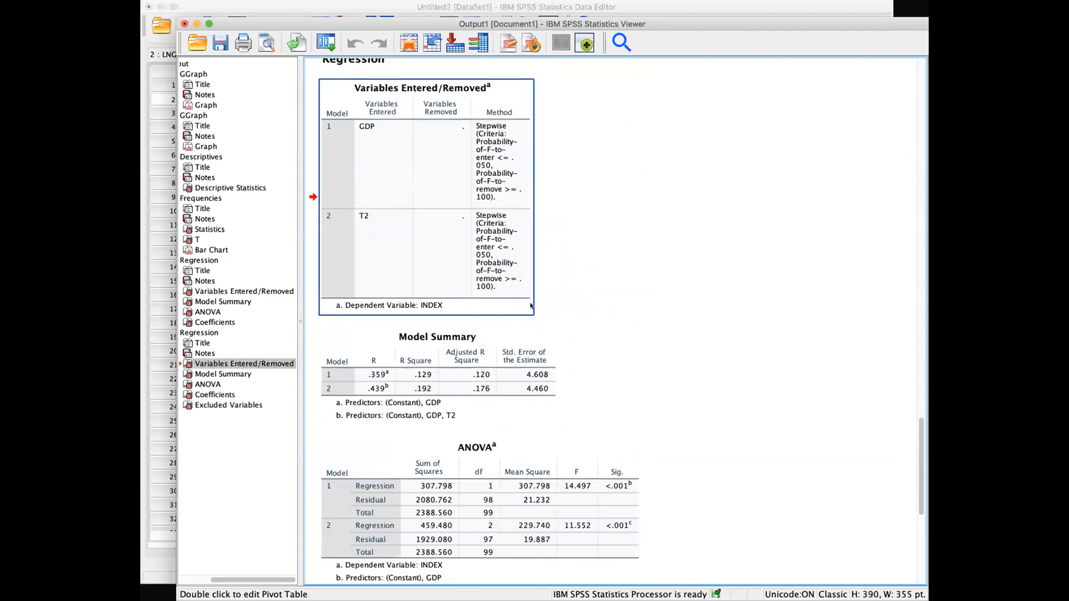
scroll(531, 305, down, 10)
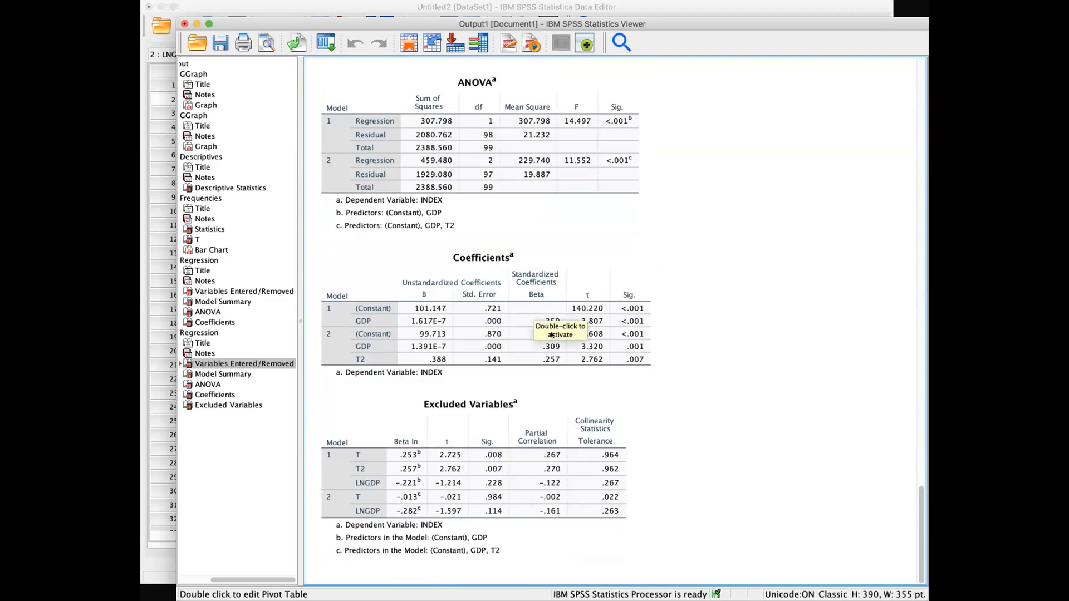
click(477, 162)
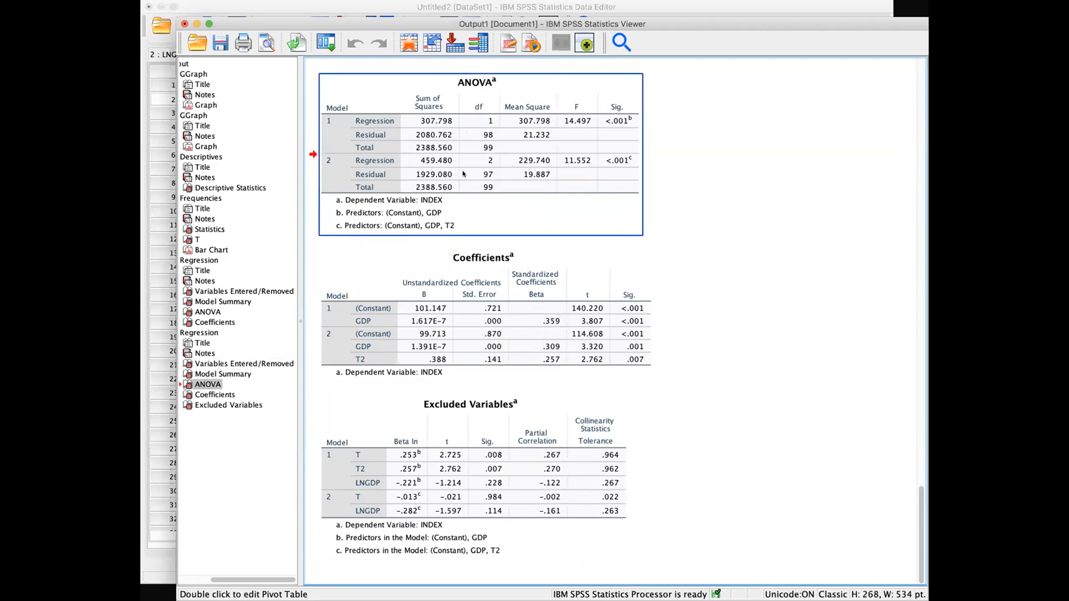
click(502, 297)
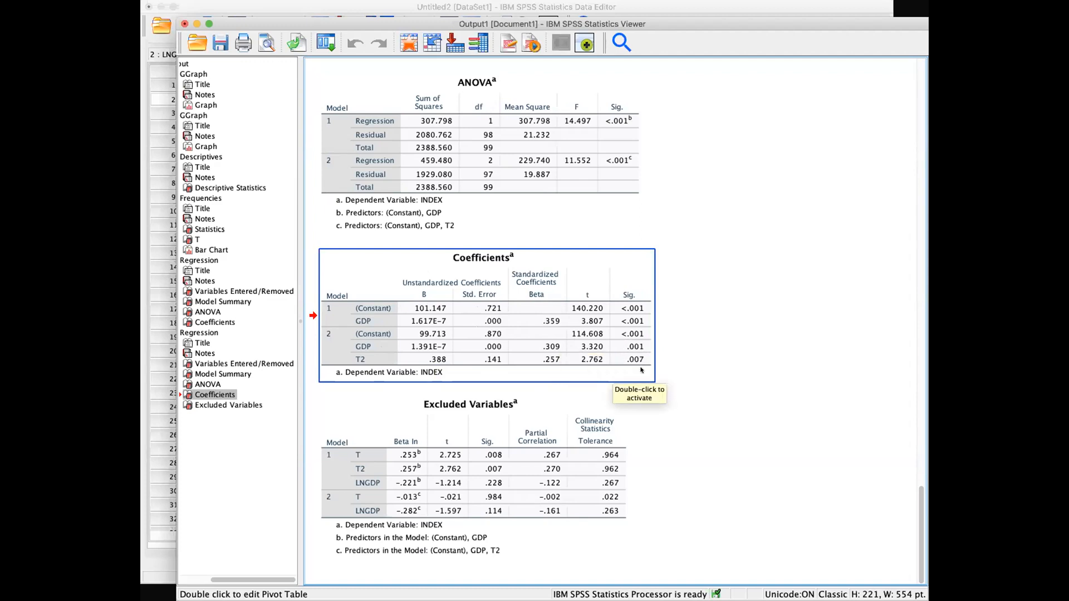
click(561, 453)
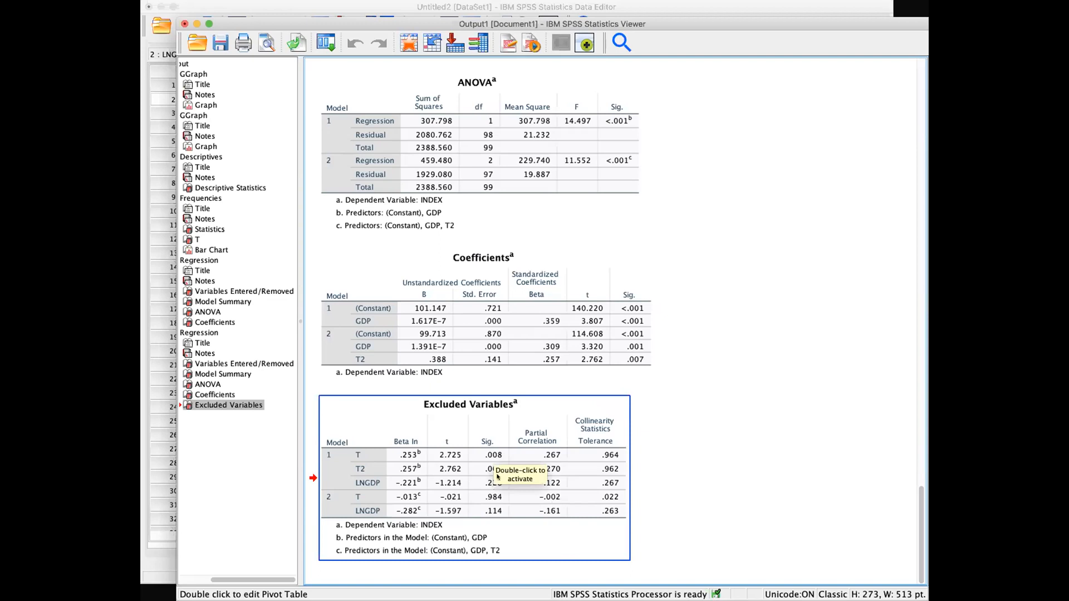
Step: Review the stepwise regression output again, from Excluded Variables and Coefficients up to Model Summary, and compare it with the earlier Enter model's coefficients
click(755, 481)
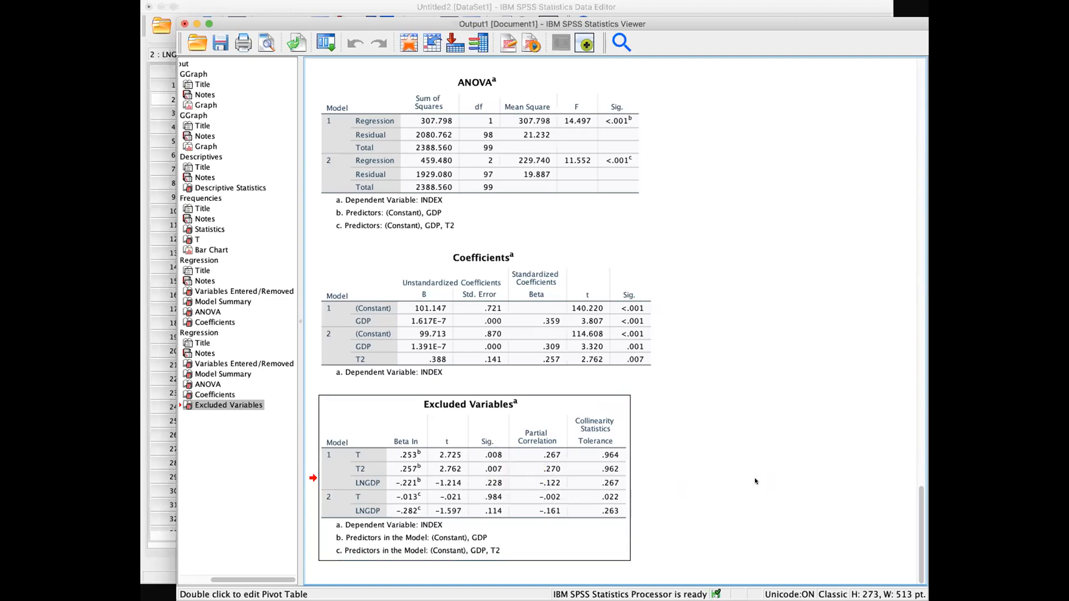
click(470, 474)
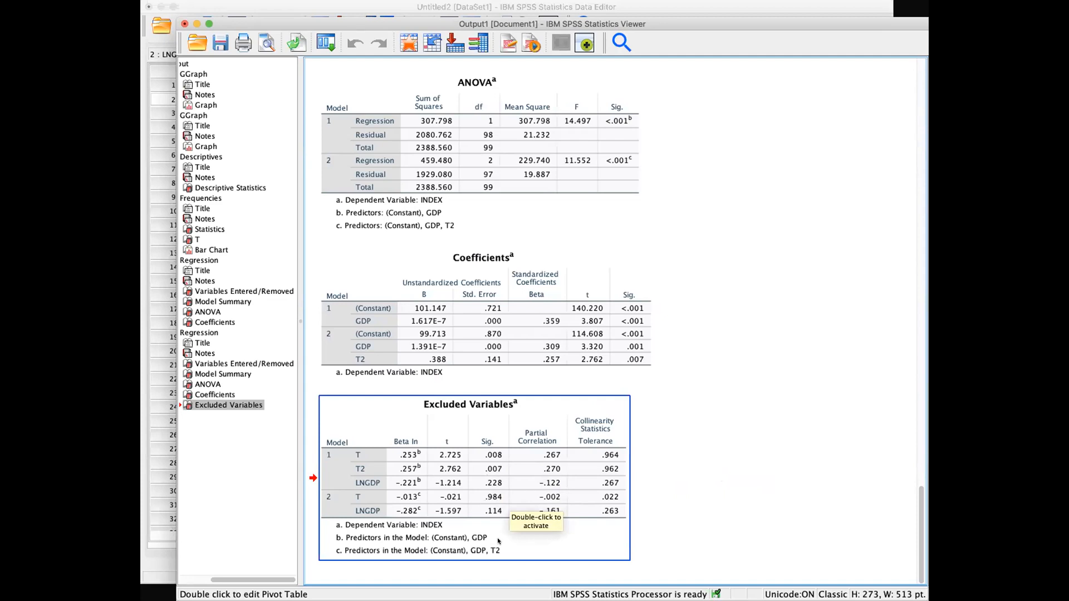
scroll(496, 524, up, 15)
scroll(488, 498, down, 15)
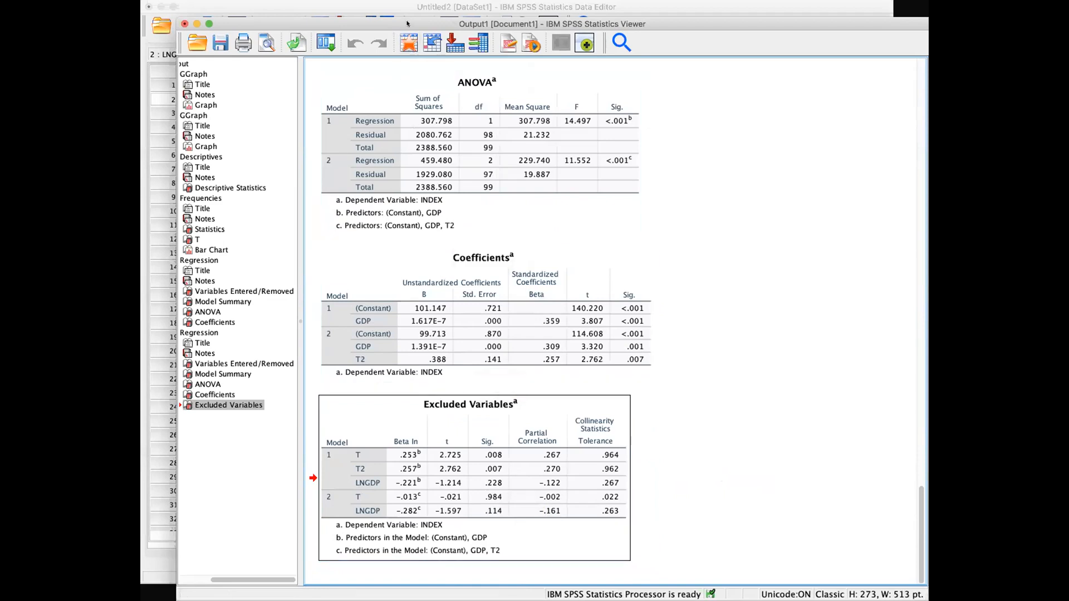
scroll(465, 311, up, 2)
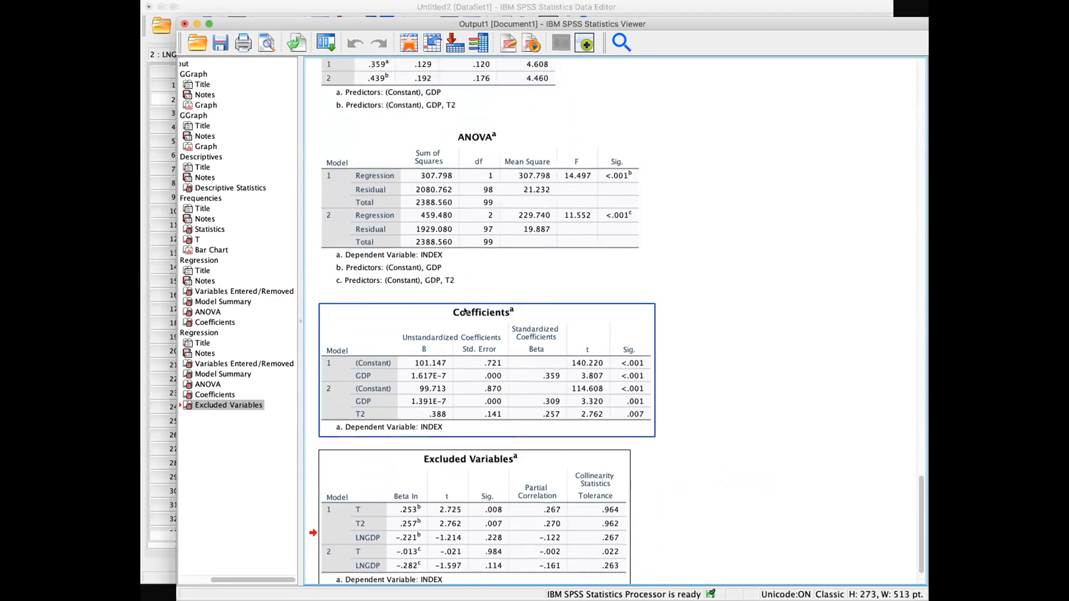
scroll(470, 362, up, 2)
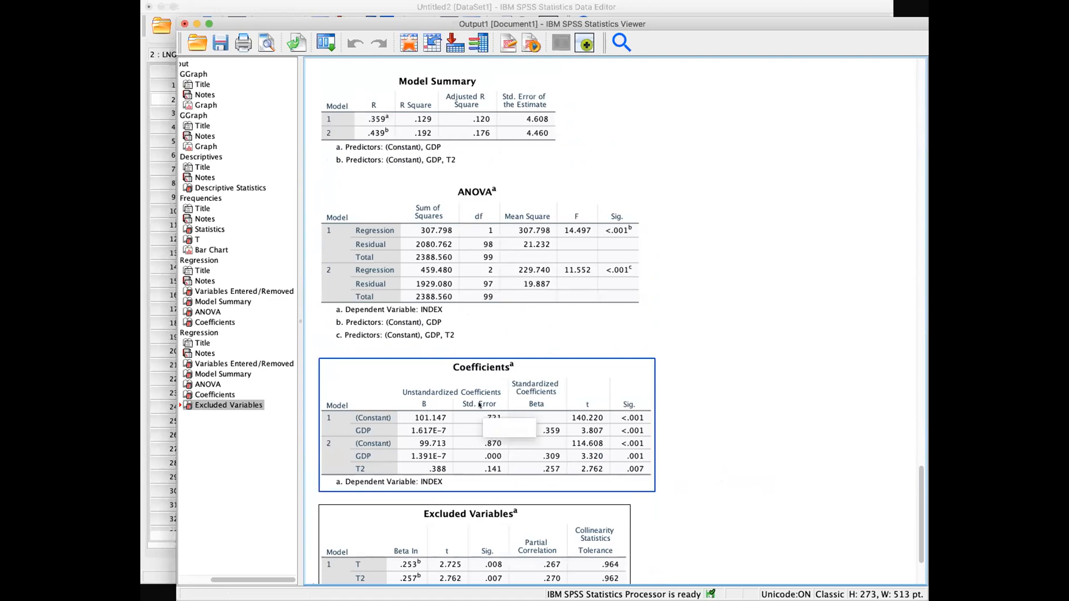
scroll(479, 401, up, 7)
click(460, 319)
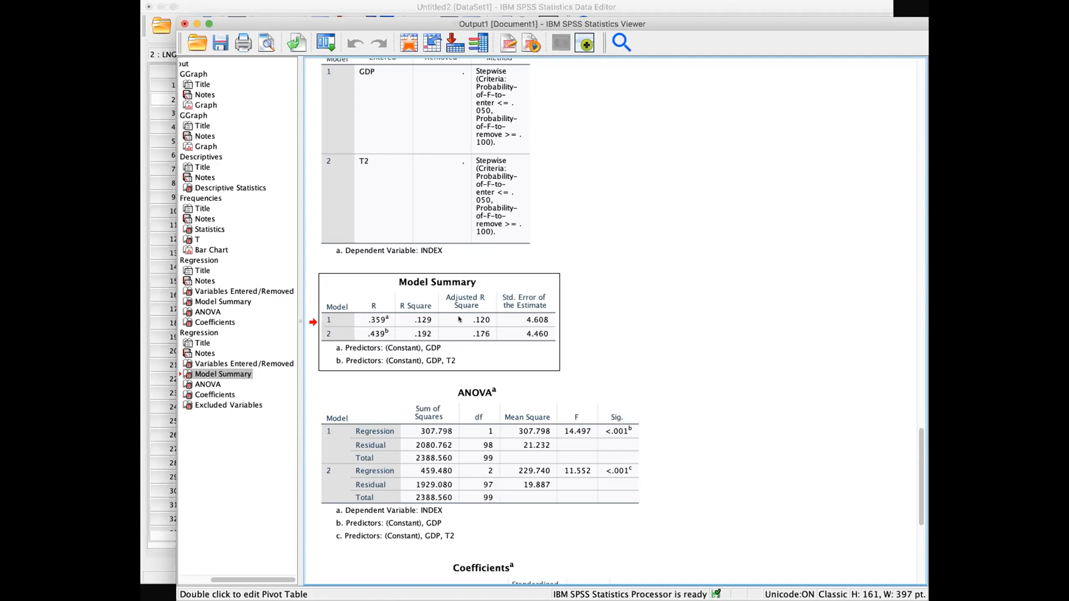
scroll(460, 318, down, 10)
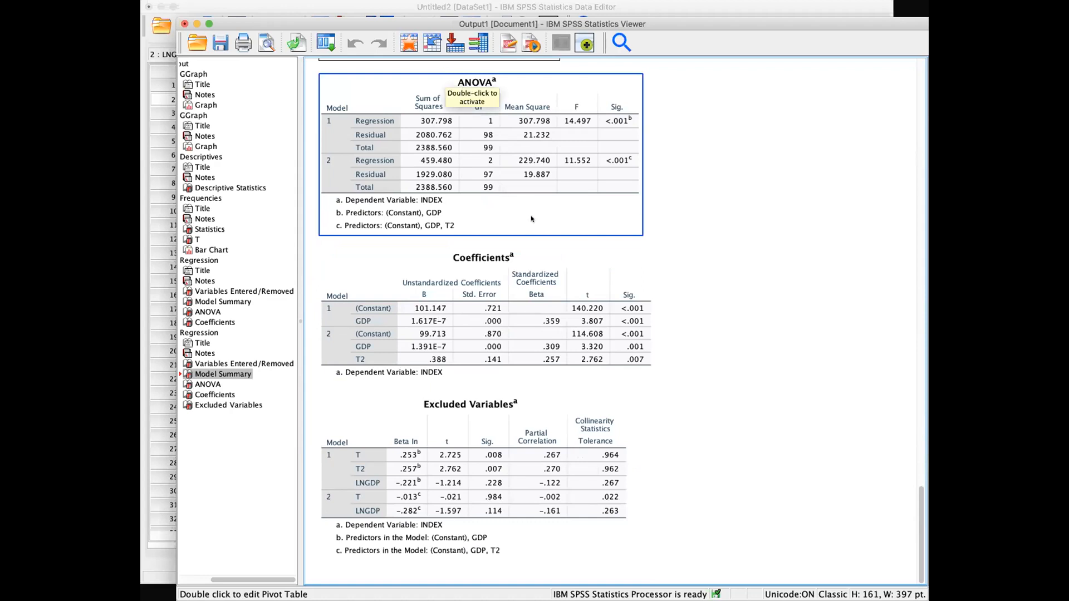
click(592, 293)
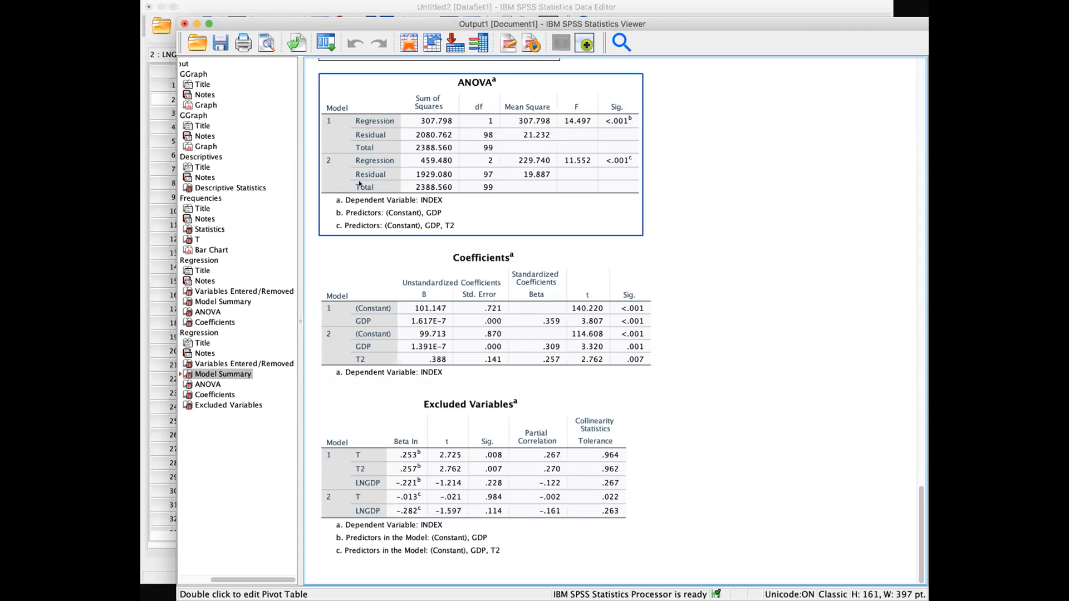
scroll(525, 241, up, 8)
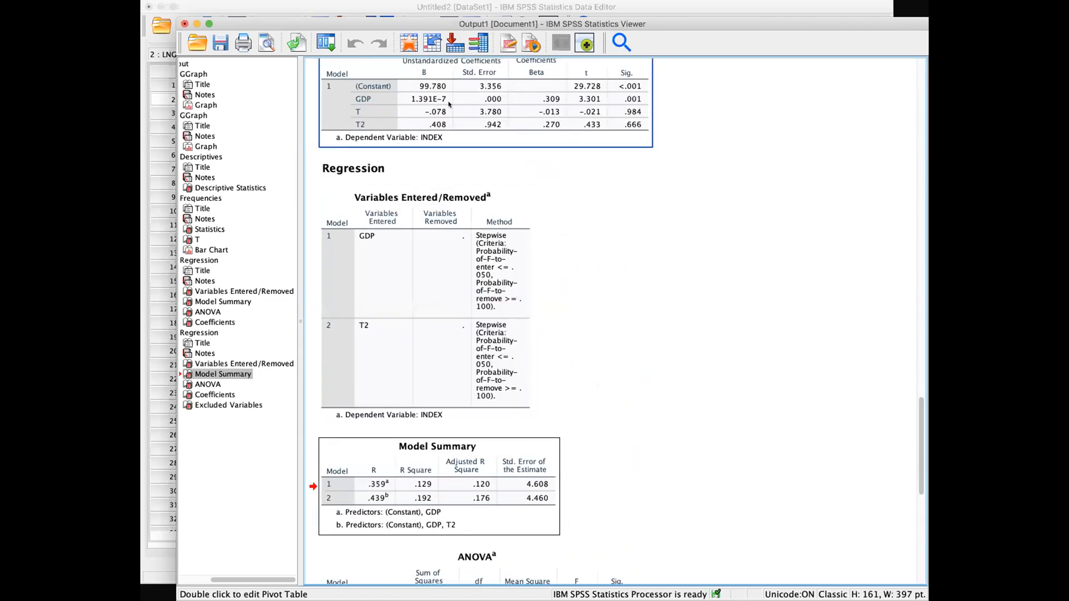
Step: Reopen the Linear Regression setup for INDEX and change the first block's variable selection method to Enter
click(466, 1)
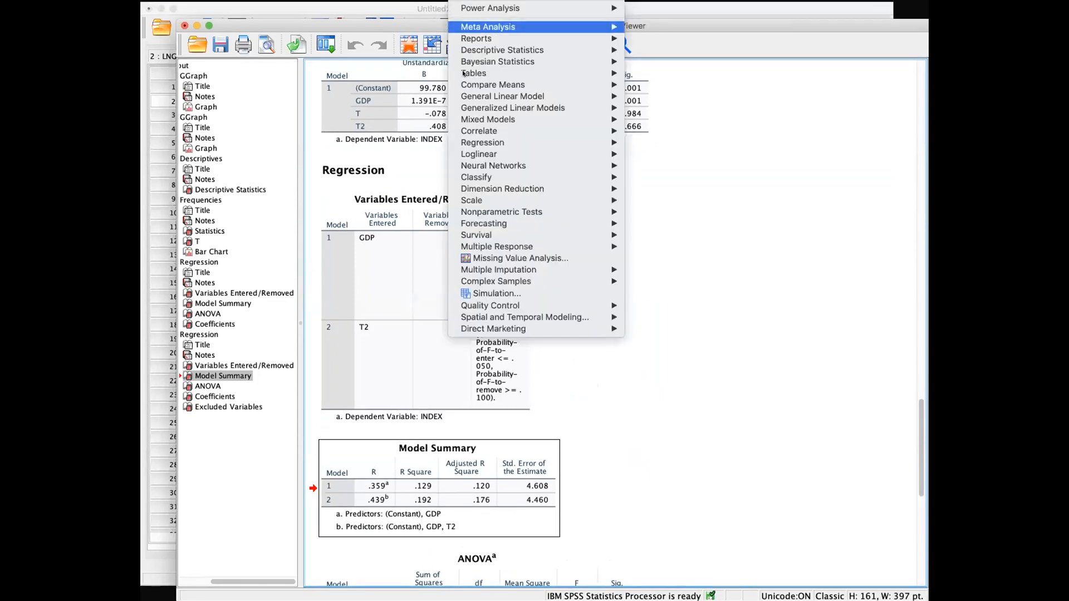
mouse_move(530, 139)
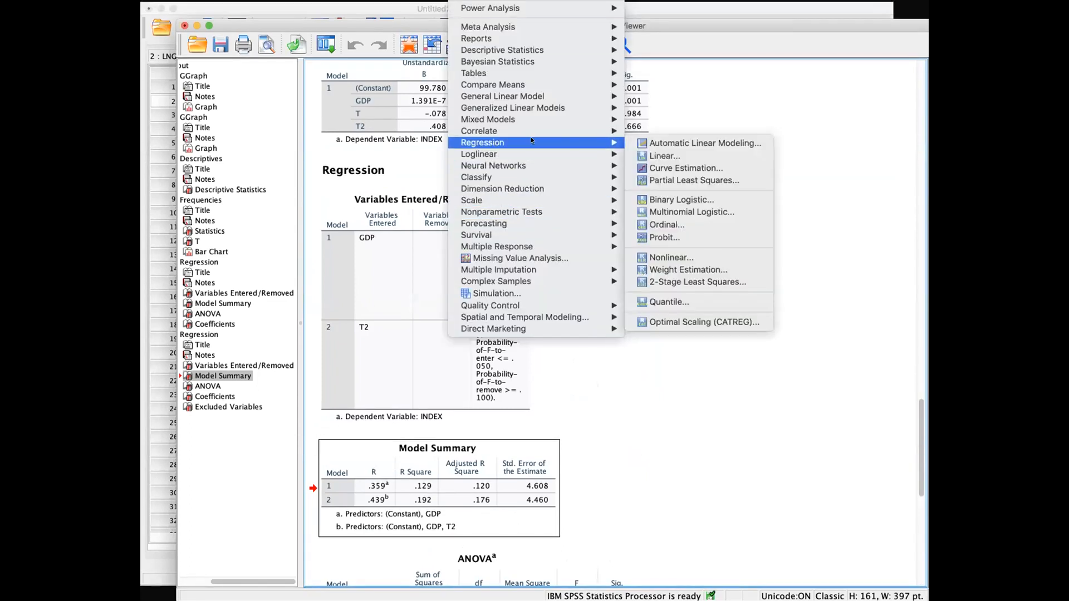
click(670, 154)
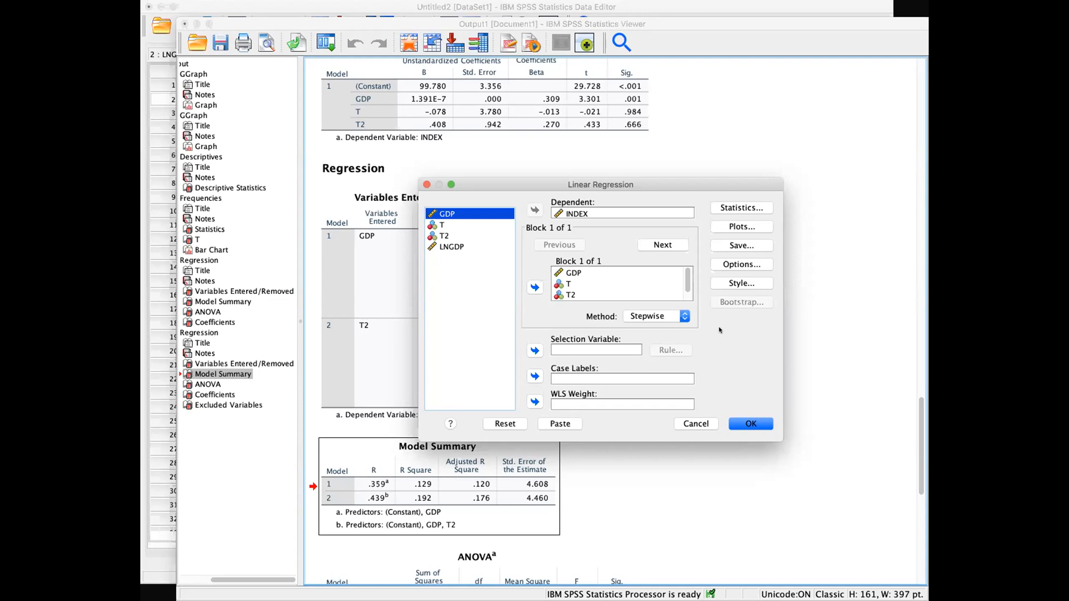
drag(590, 184, 551, 174)
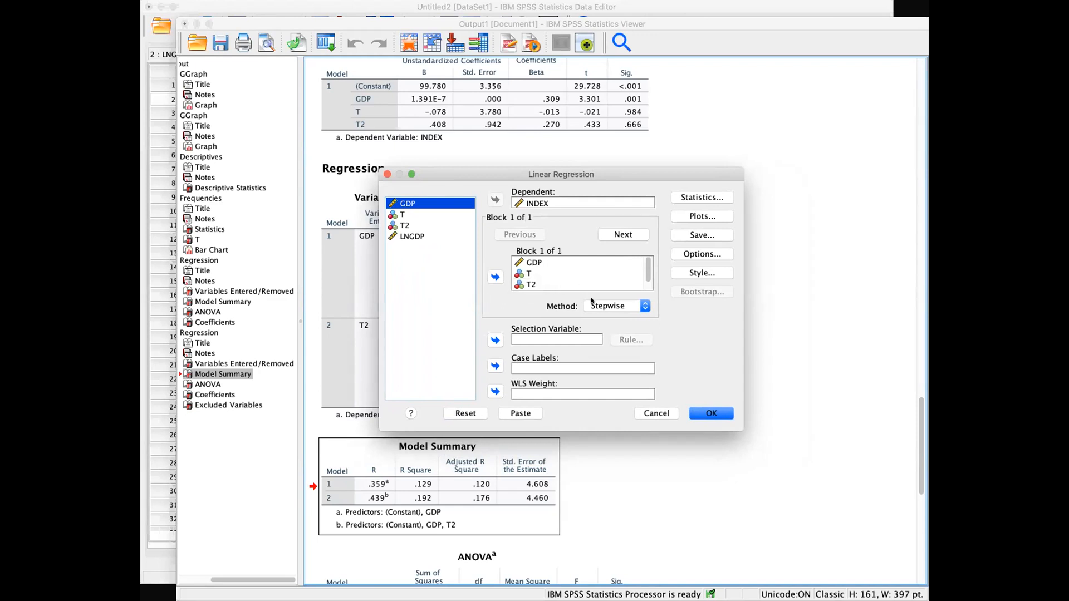
click(607, 305)
click(599, 296)
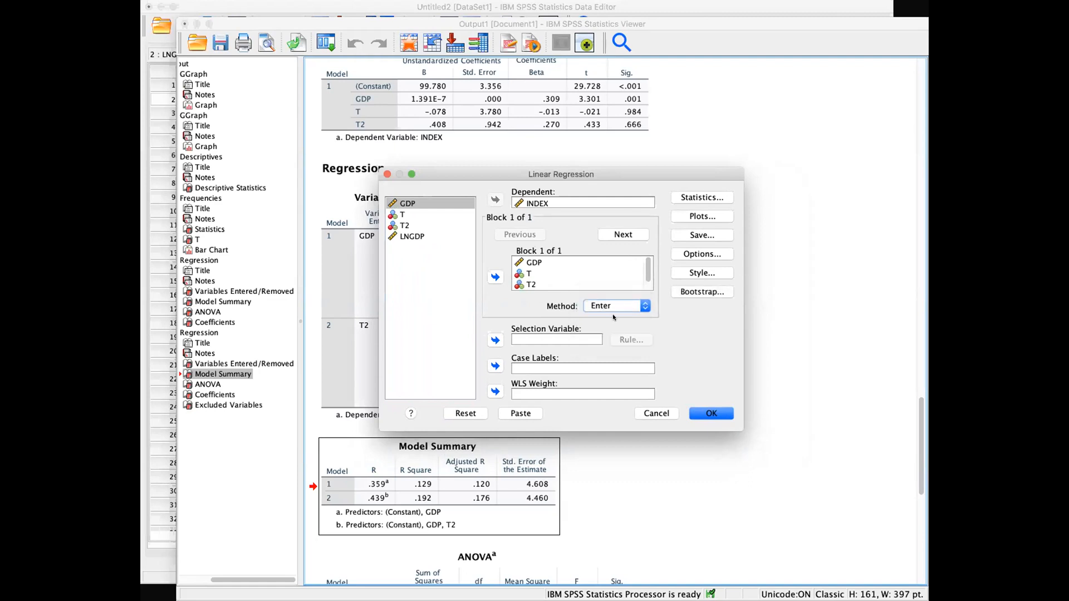
Step: Start a second predictor block in the linear regression and set its method to Stepwise
click(614, 237)
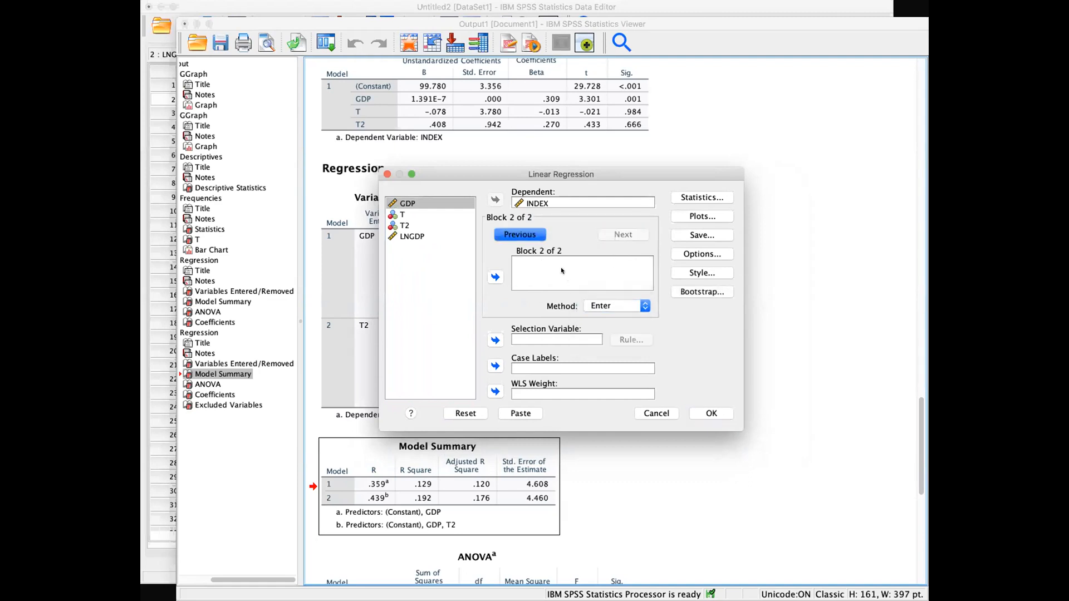
click(595, 305)
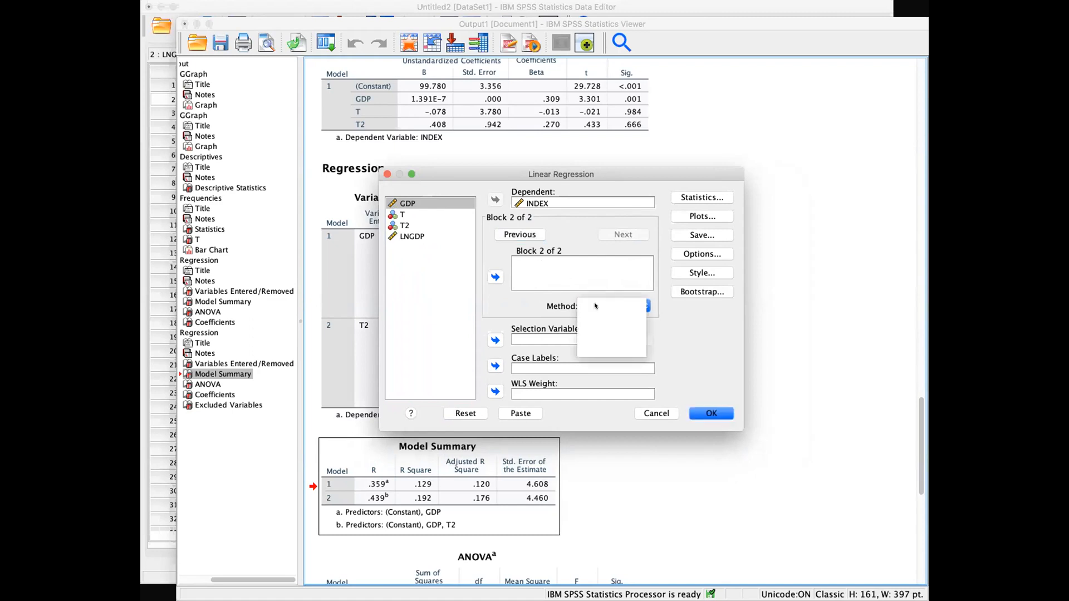
click(594, 317)
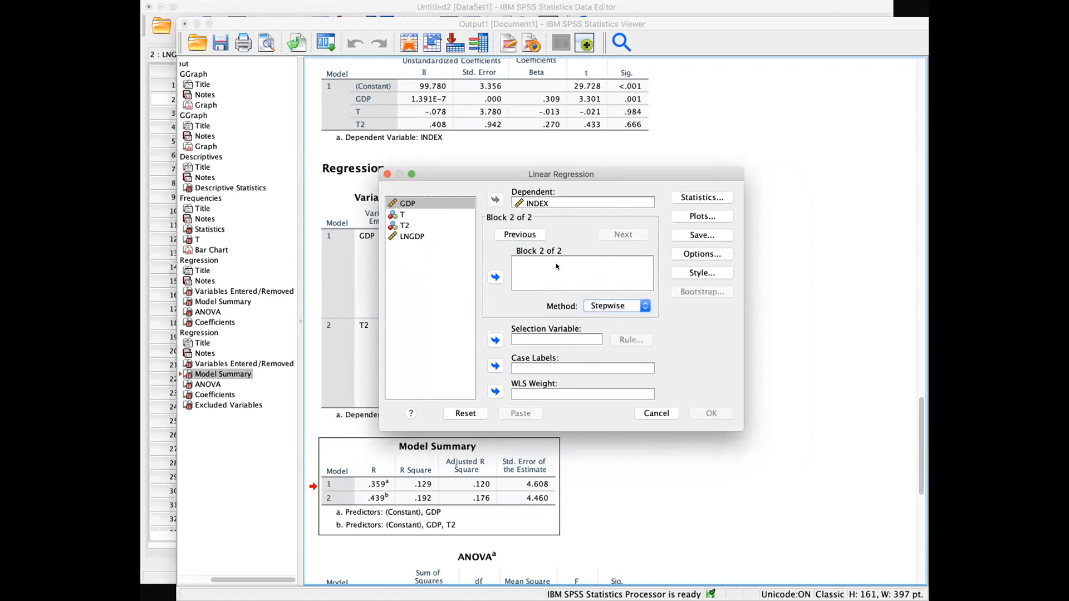
Step: Return to the first predictor block and remove GDP and LNGDP, keeping only T and T2 in it
click(521, 236)
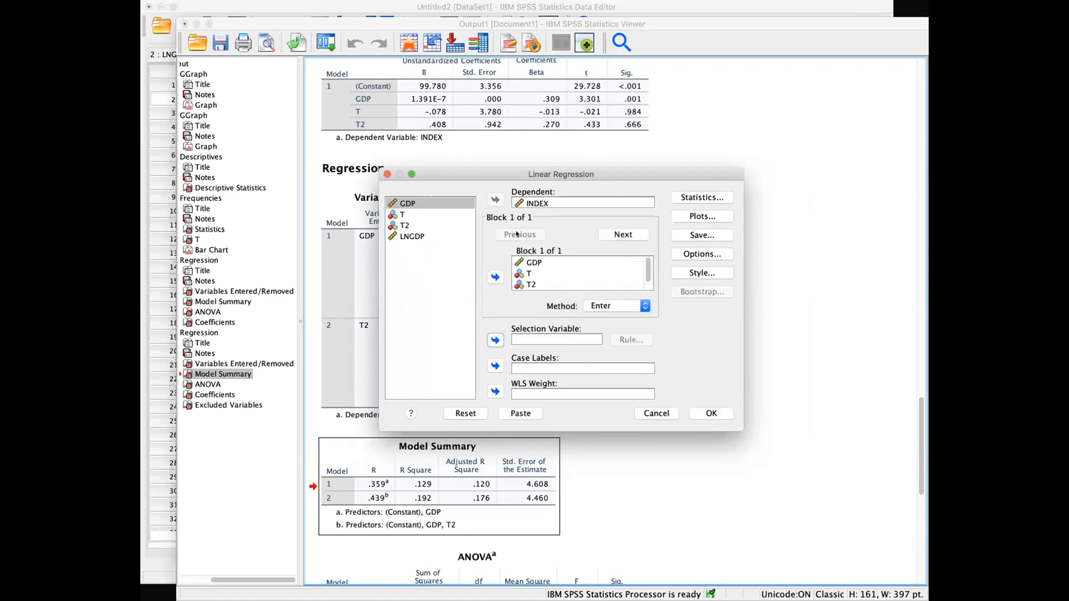
click(534, 263)
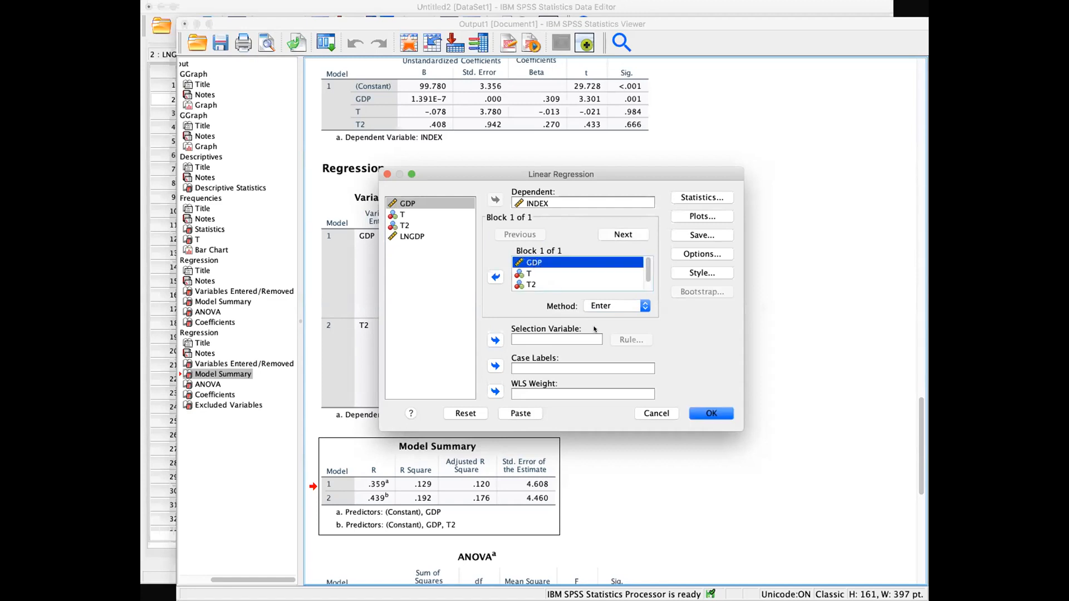
click(496, 279)
click(531, 285)
click(495, 279)
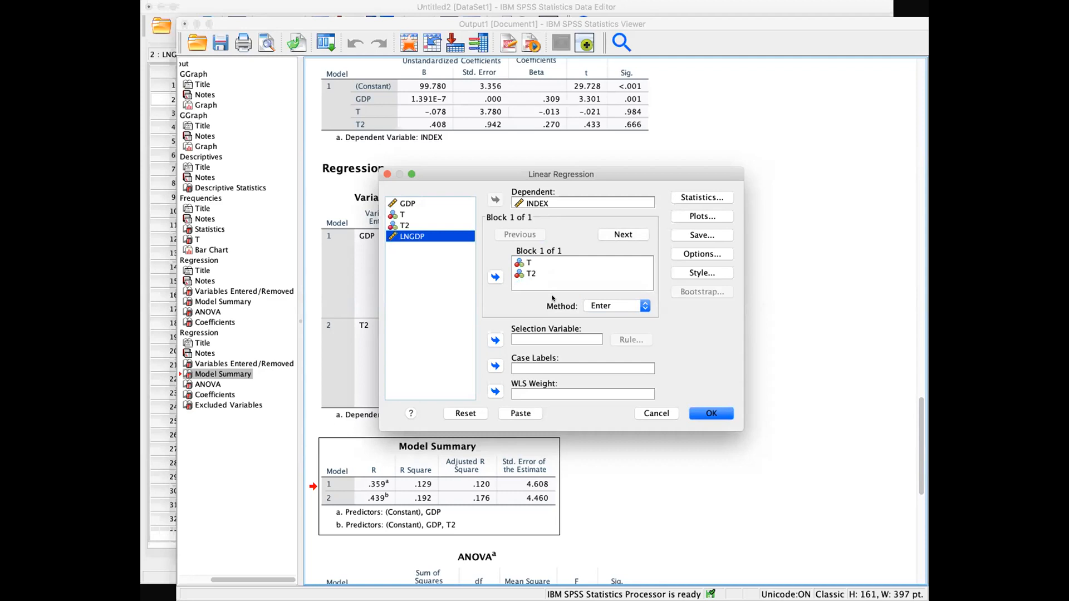
Step: Add GDP and LNGDP to the second, Stepwise block and run the regression
click(611, 234)
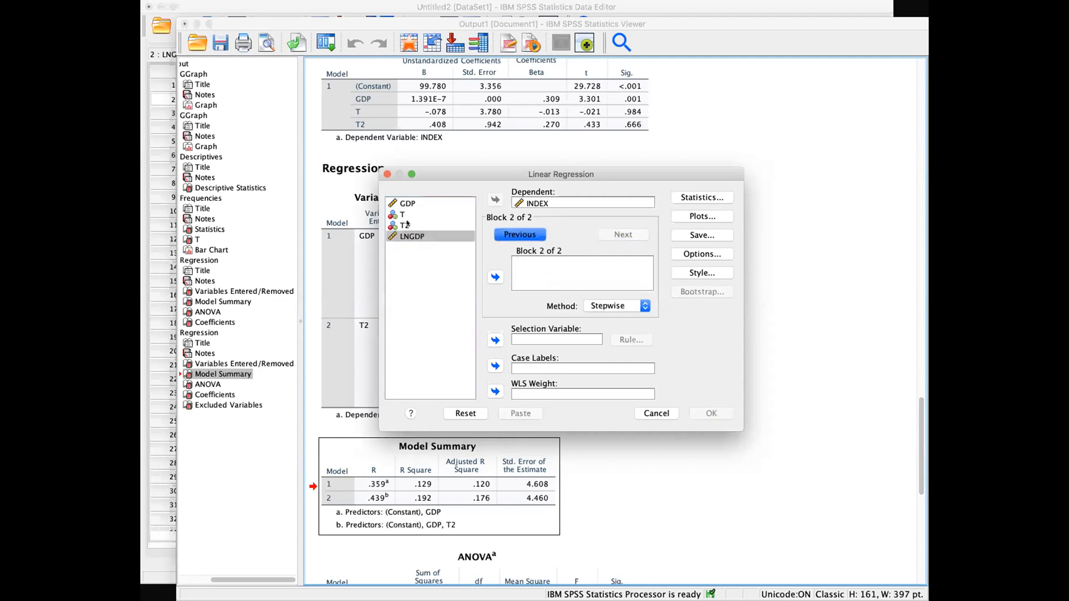
click(409, 206)
click(495, 276)
click(427, 237)
click(495, 276)
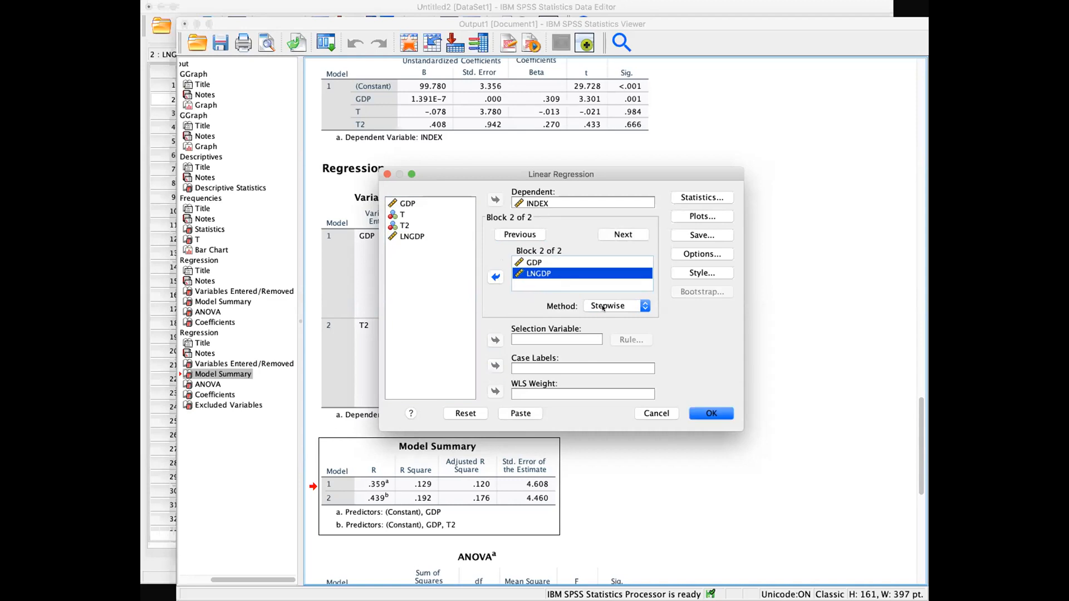
click(574, 272)
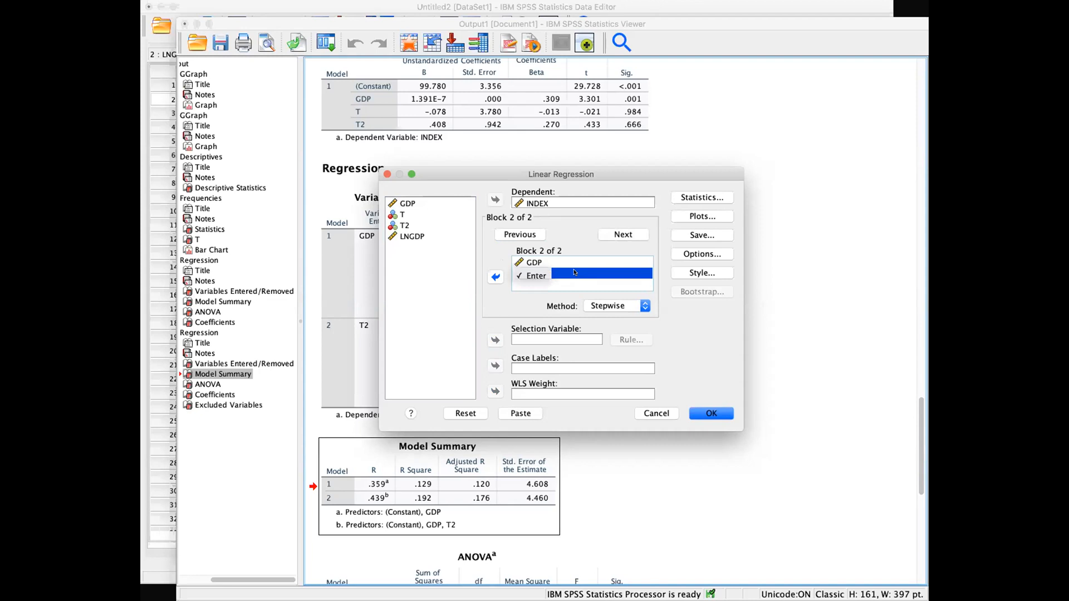
click(575, 273)
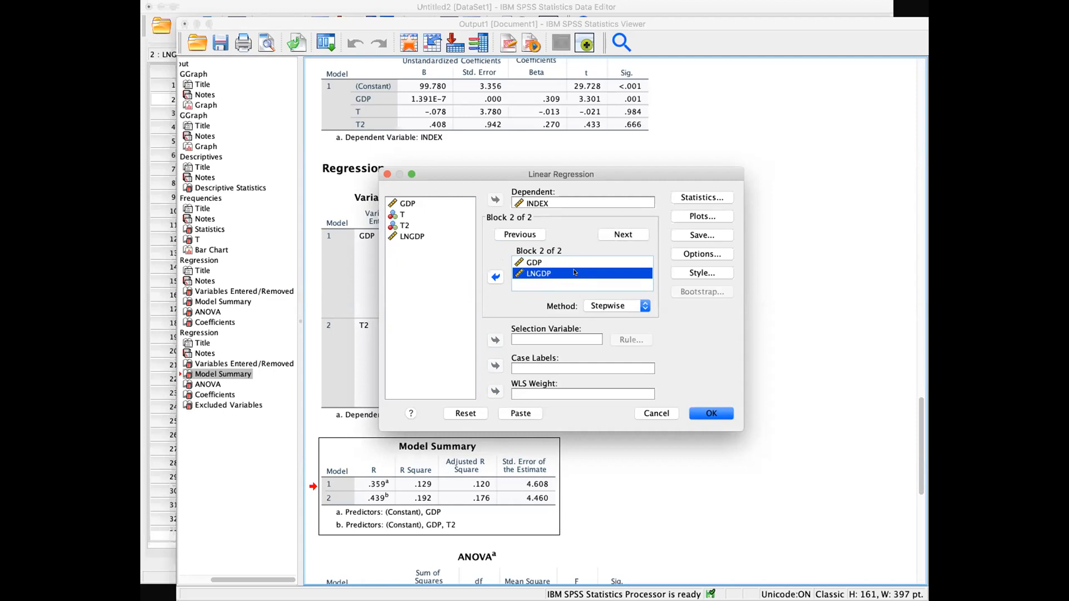
click(706, 414)
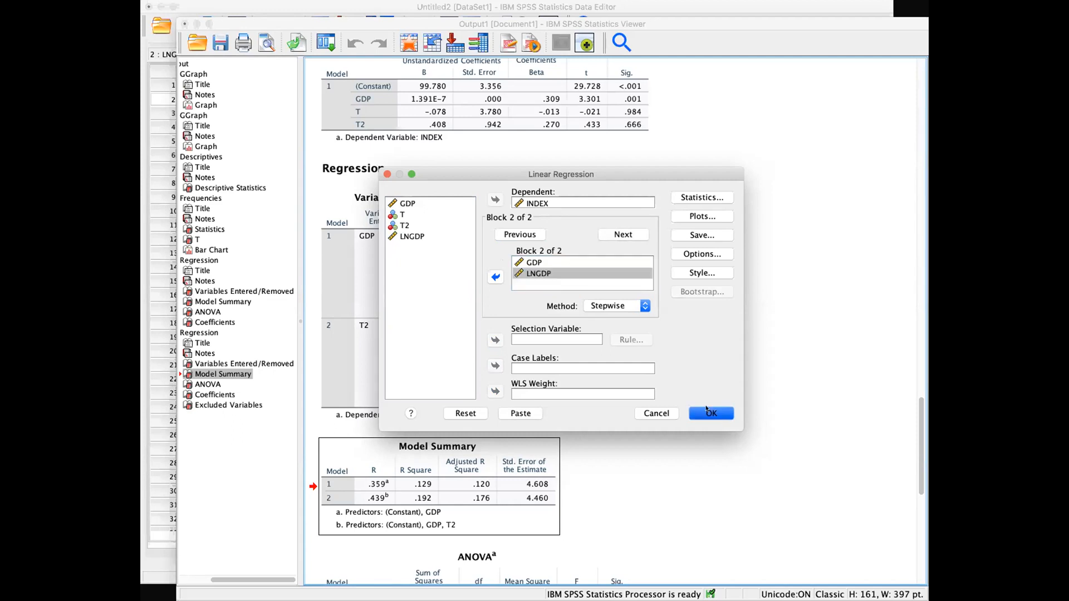
Step: Examine the two-block regression's Model Summary, ANOVA, Coefficients and Excluded Variables tables, comparing coefficient significance between both models
scroll(706, 442, down, 10)
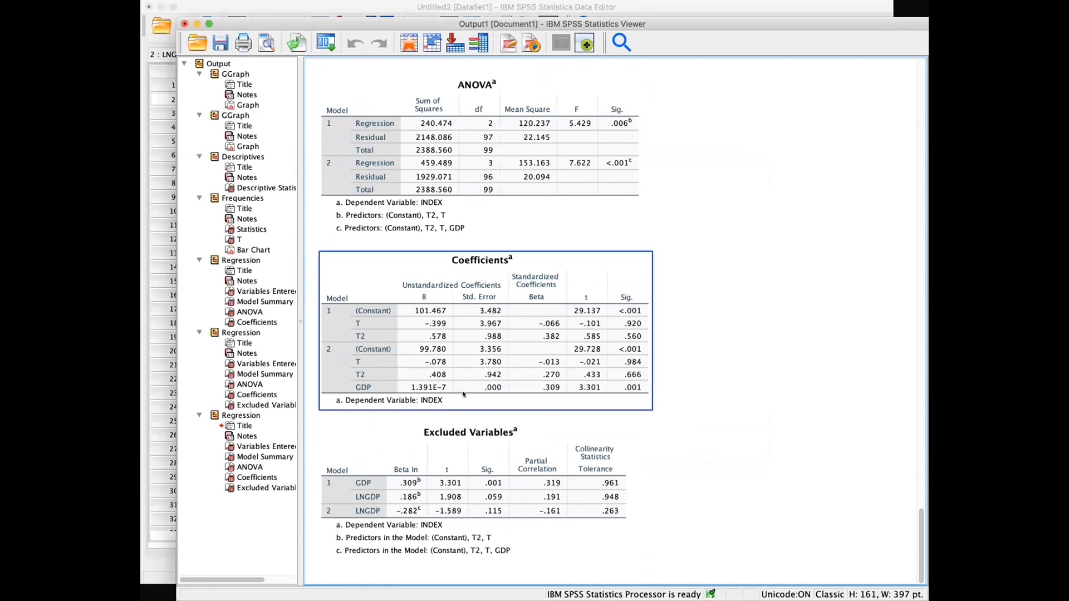
scroll(476, 486, up, 3)
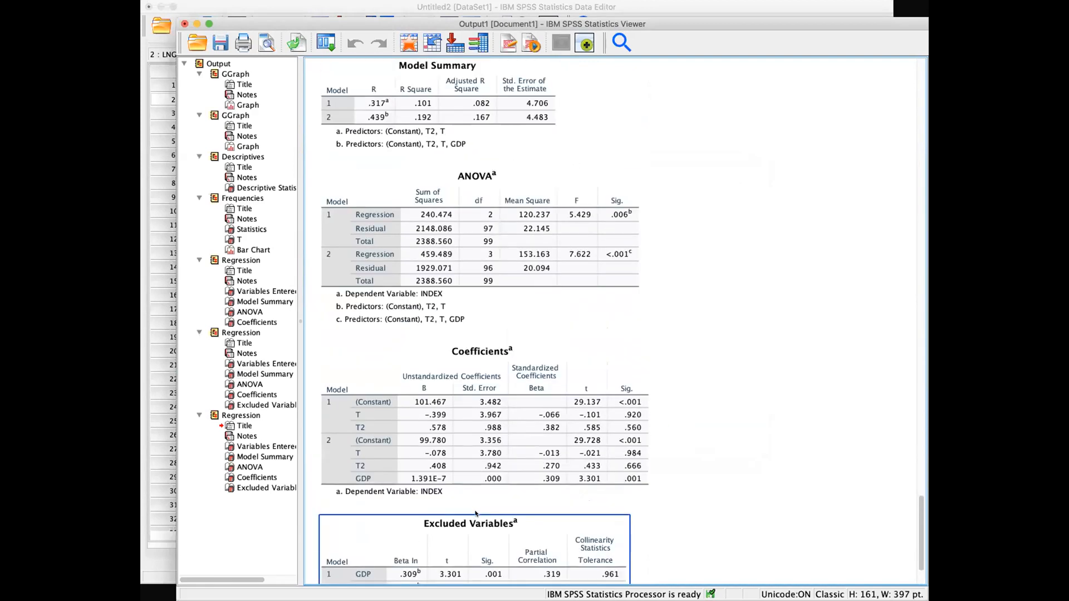
click(417, 472)
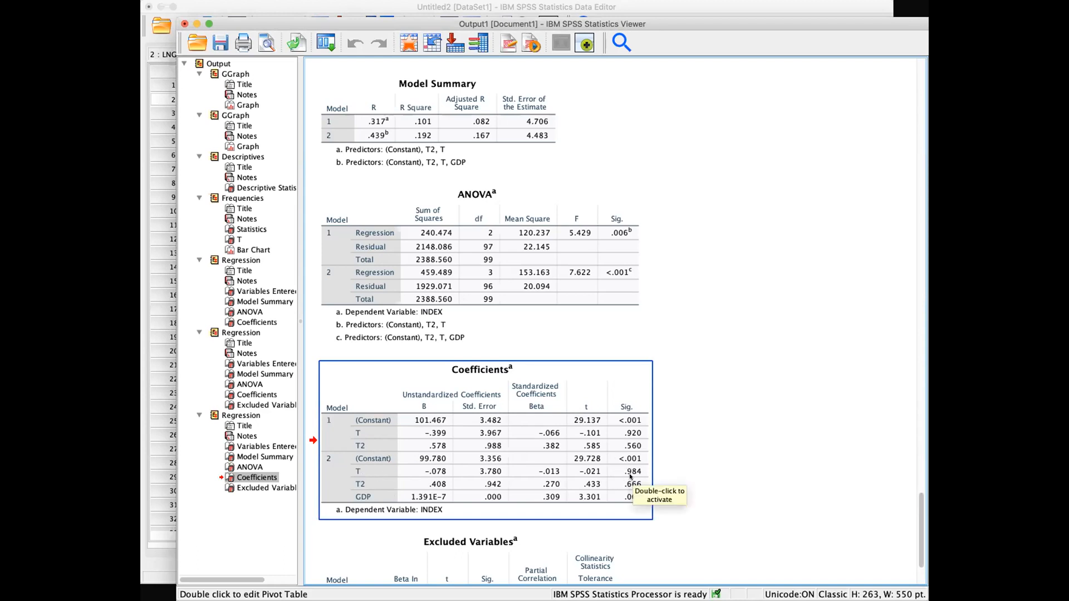
scroll(629, 473, down, 2)
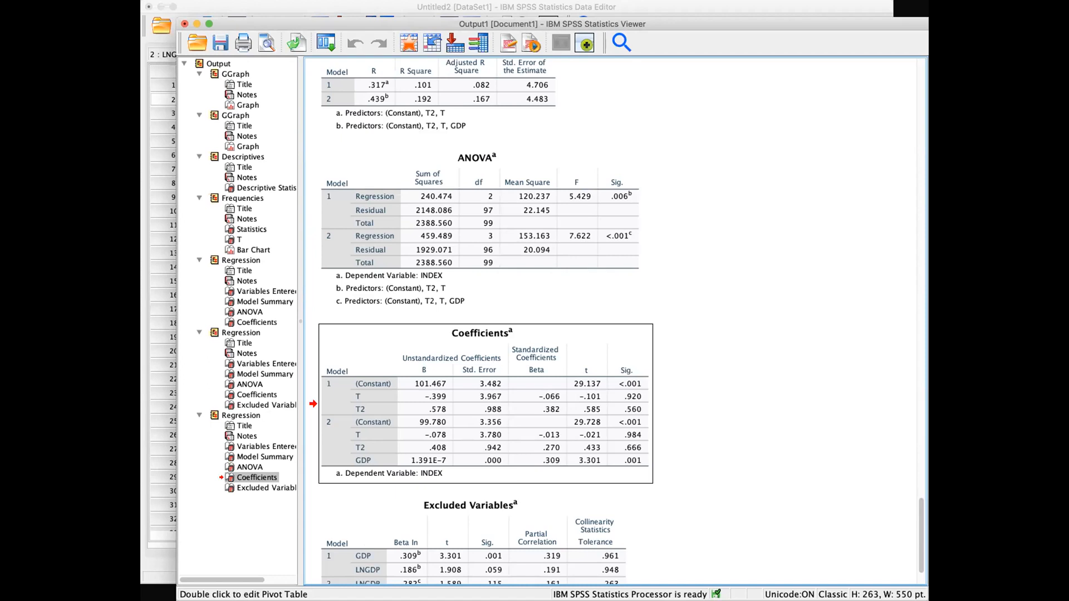
click(565, 403)
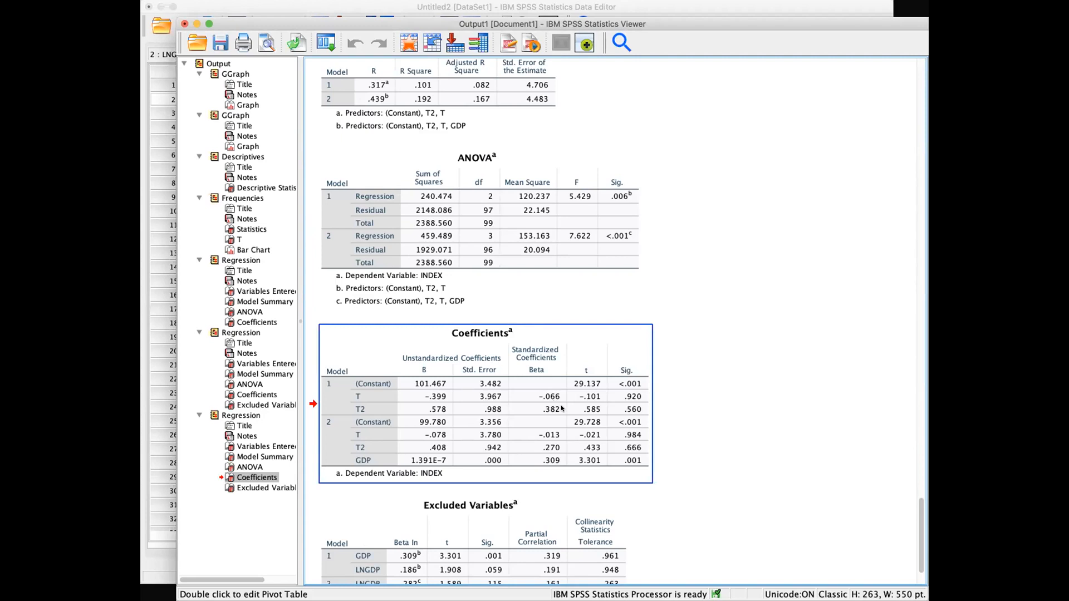
scroll(561, 407, down, 1)
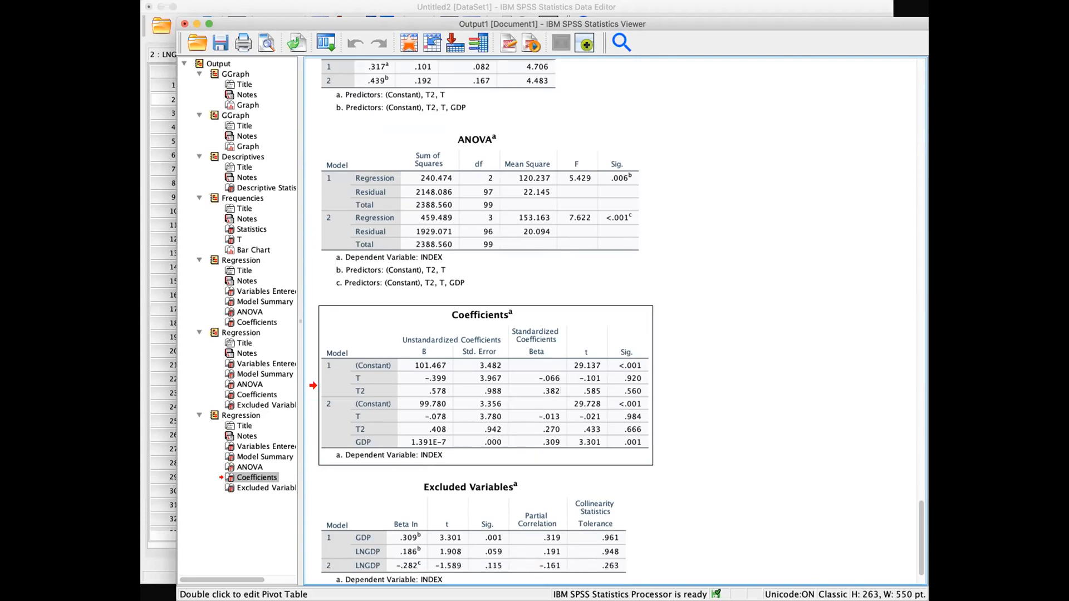
scroll(615, 316, down, 3)
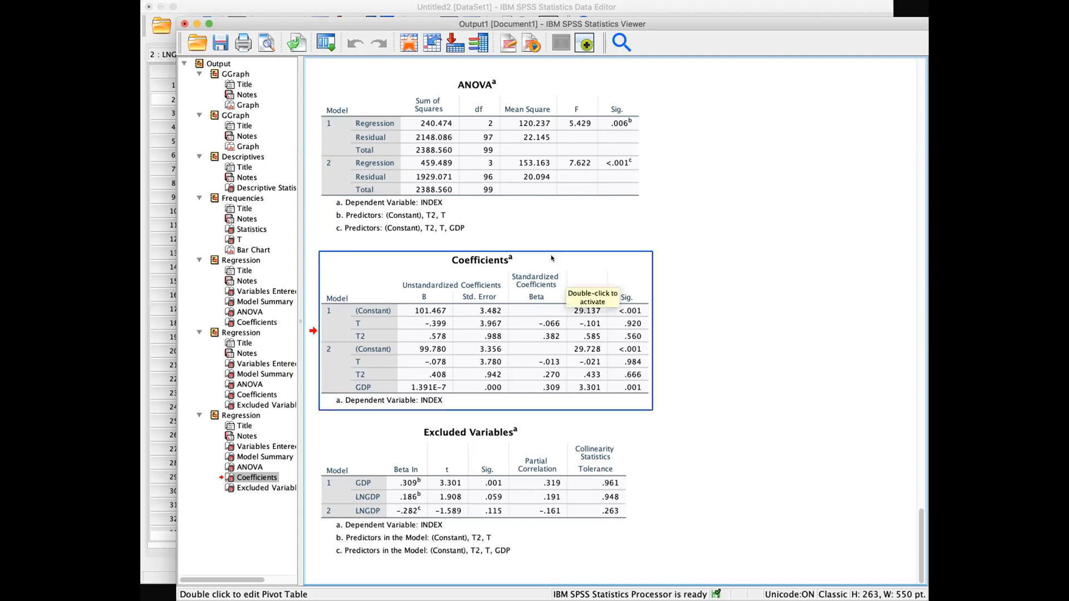
Step: Reopen the linear regression setup and remove GDP and LNGDP from the second predictor block
click(469, 1)
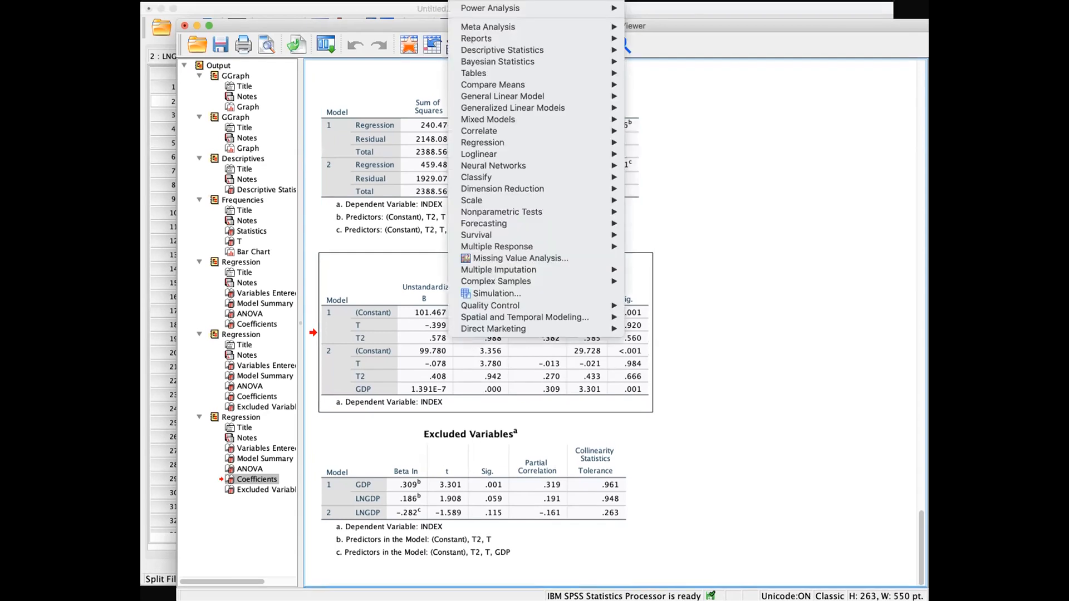
mouse_move(492, 144)
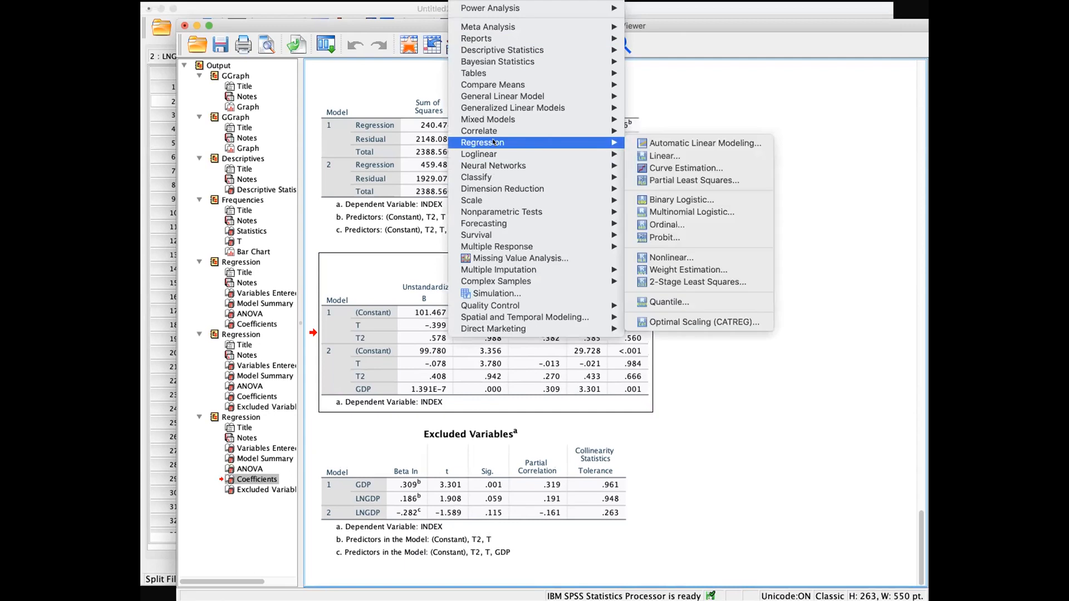
click(664, 156)
drag(600, 172, 576, 138)
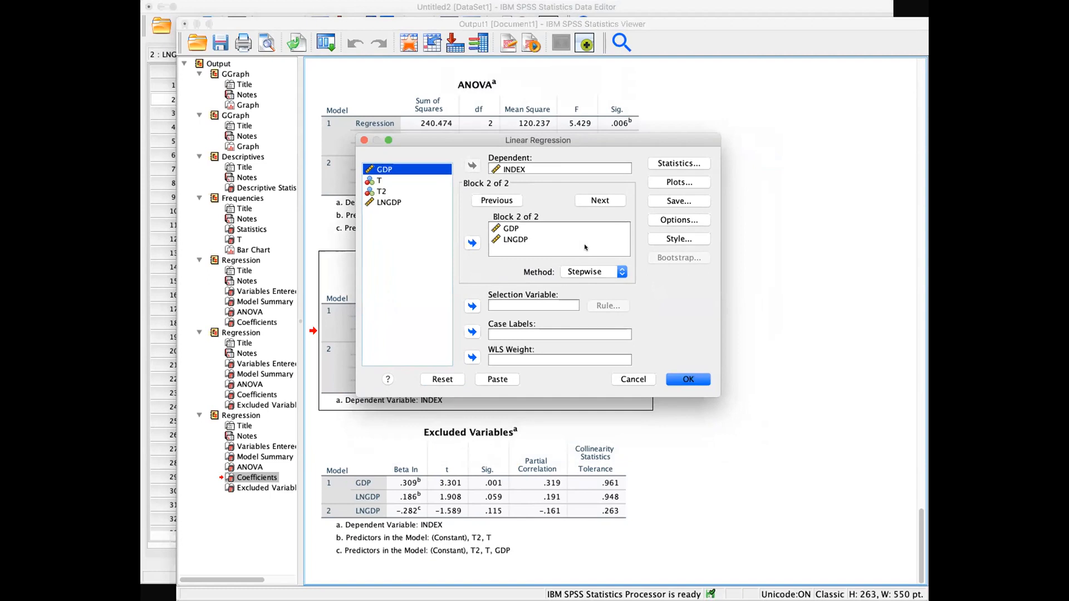
double_click(511, 229)
click(515, 229)
click(472, 244)
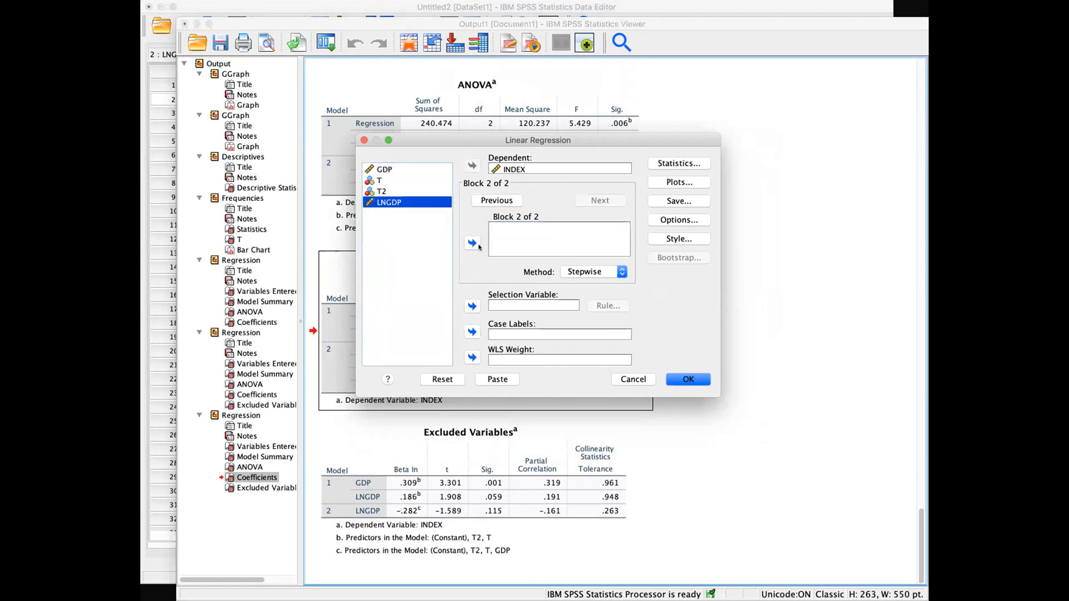
Step: Return to the first predictor block and replace T2 with GDP, leaving T and GDP as predictors
click(497, 201)
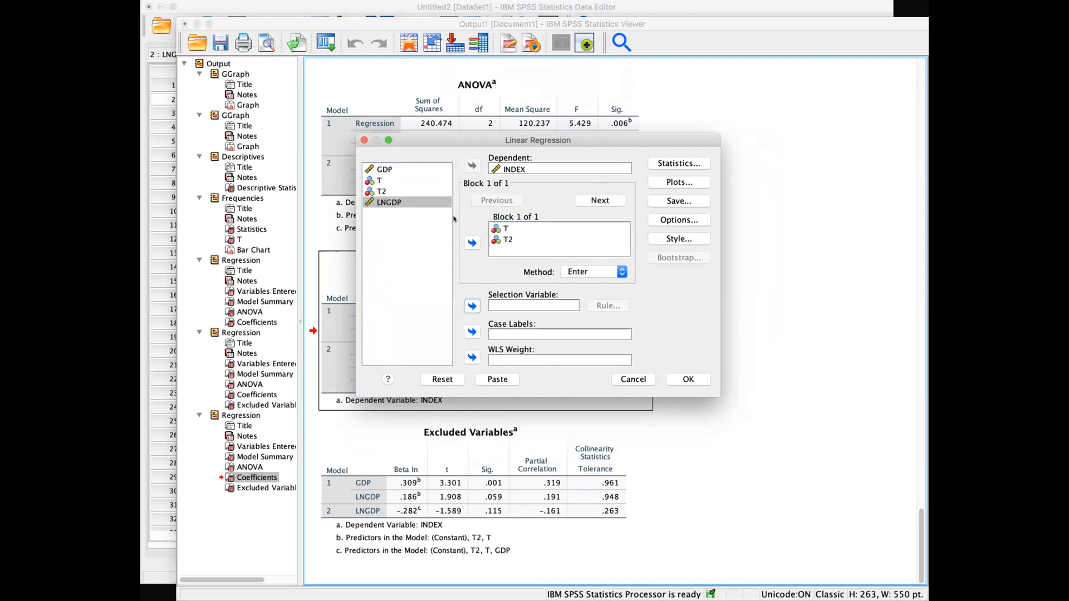
click(511, 238)
click(472, 243)
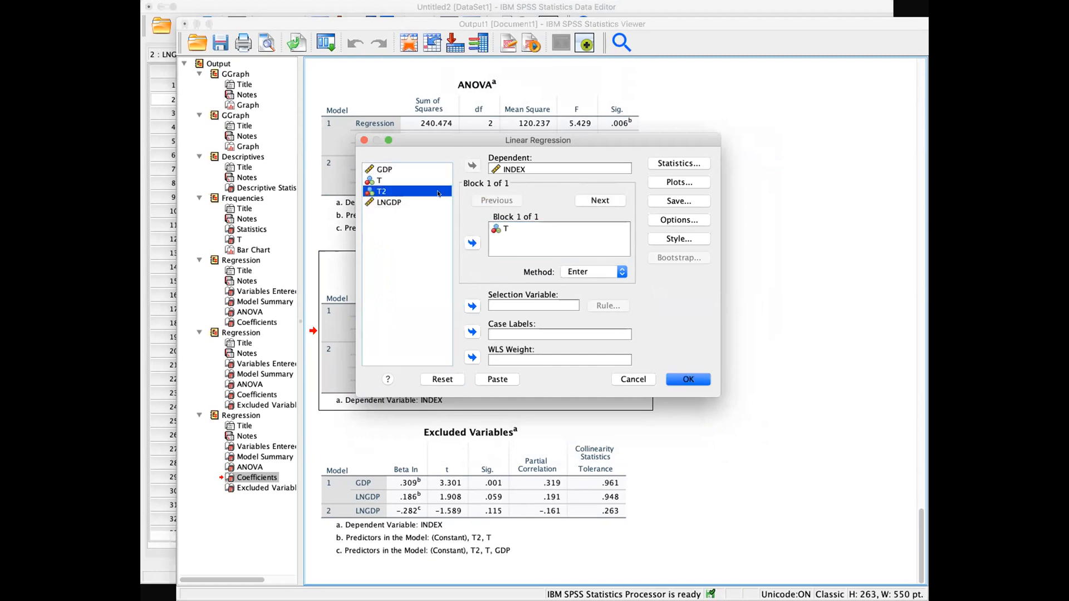
click(471, 242)
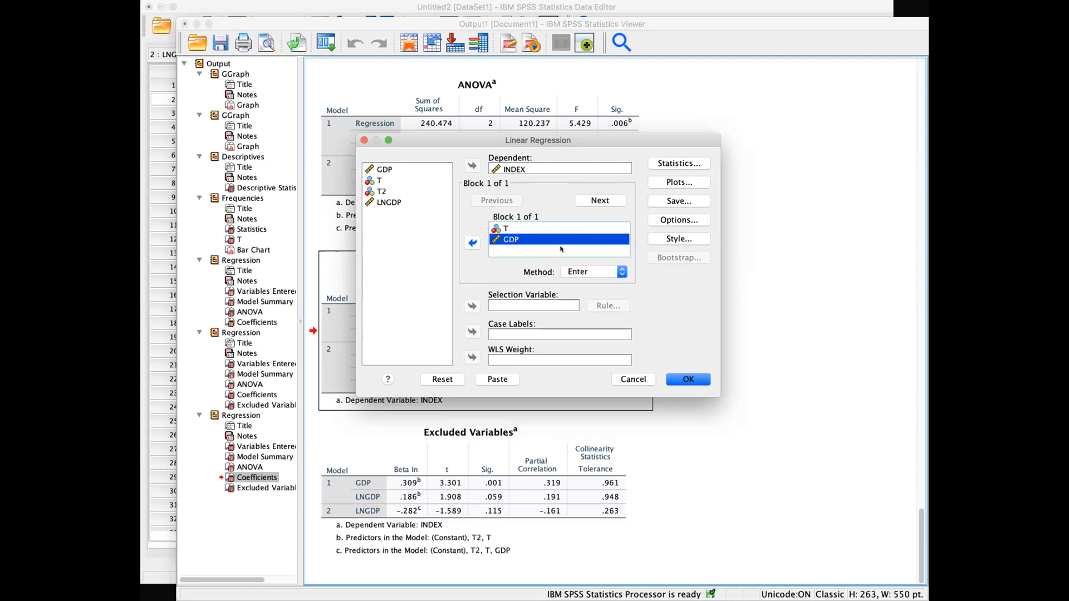
click(527, 229)
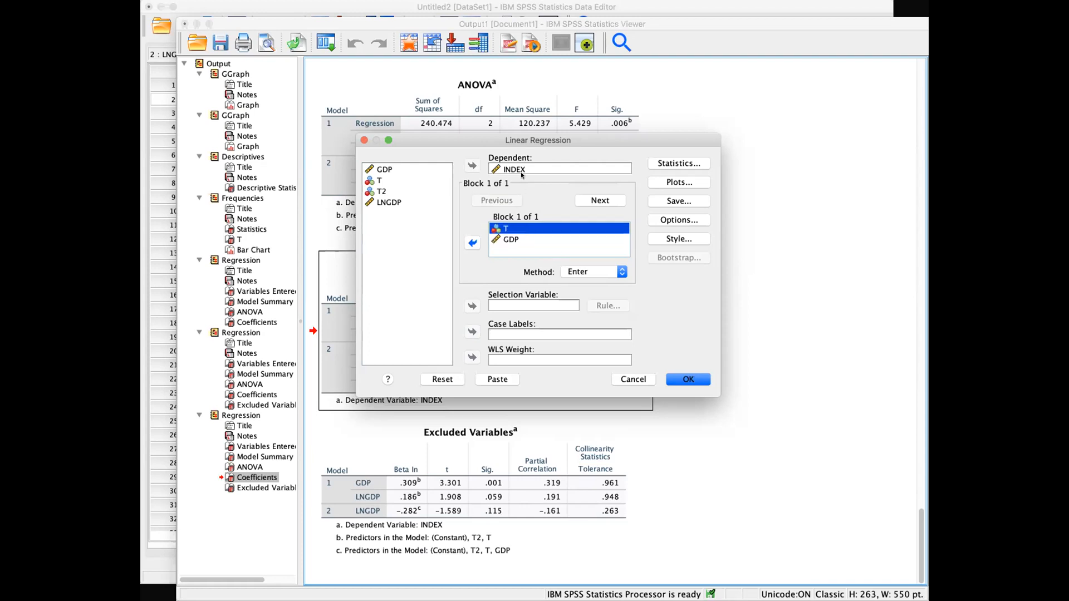
click(517, 170)
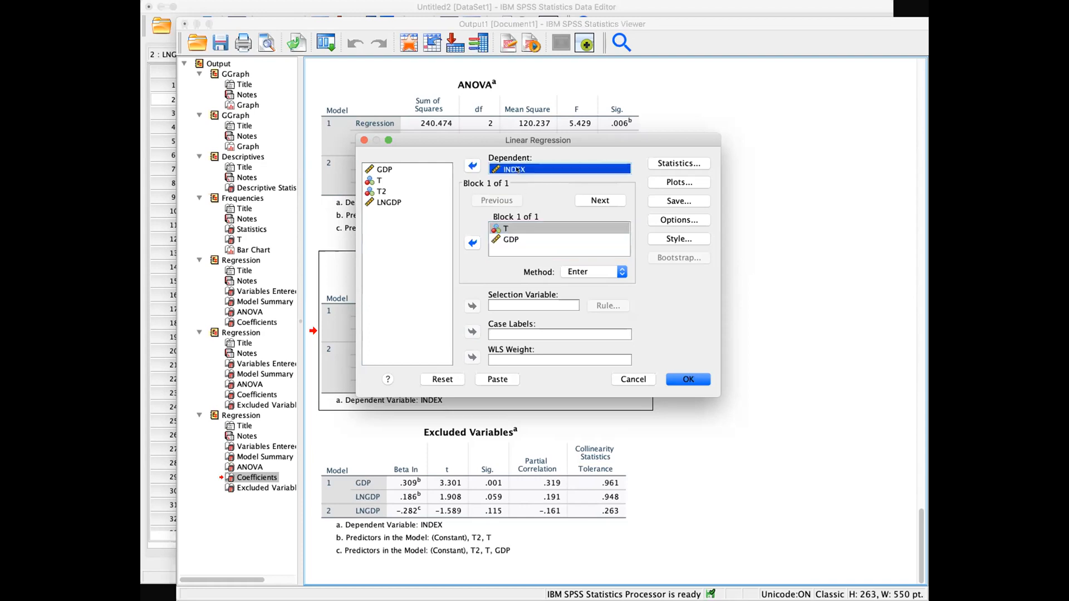
click(527, 229)
click(528, 240)
click(524, 229)
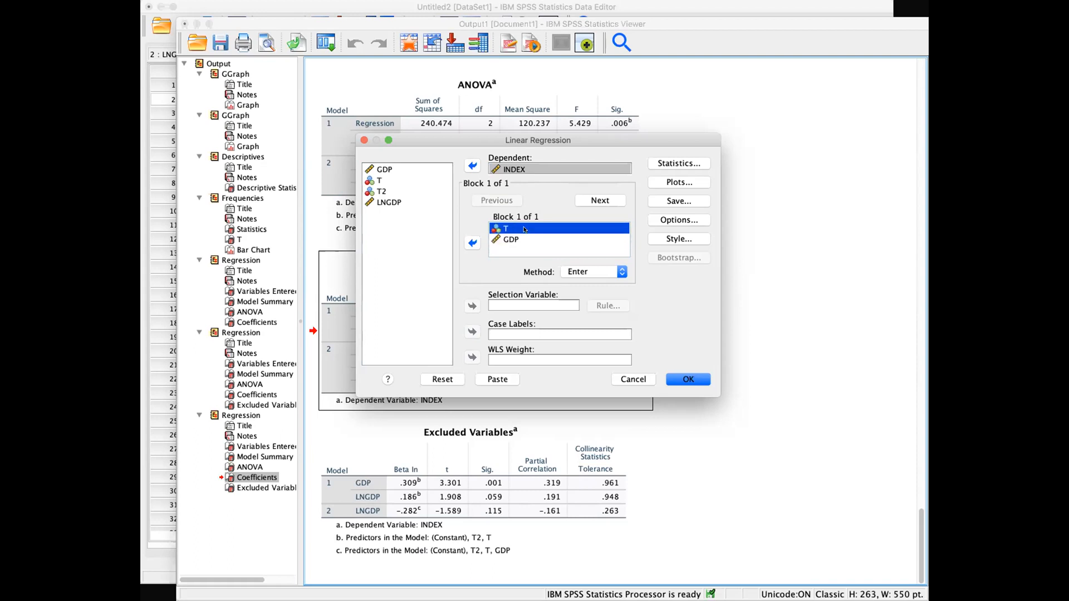
click(524, 240)
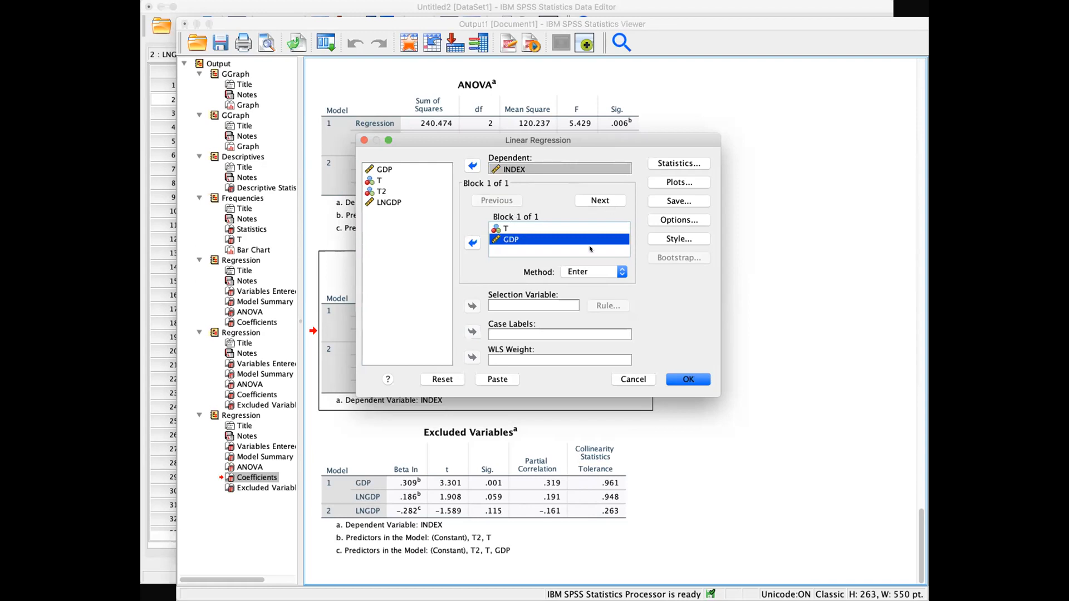
click(577, 229)
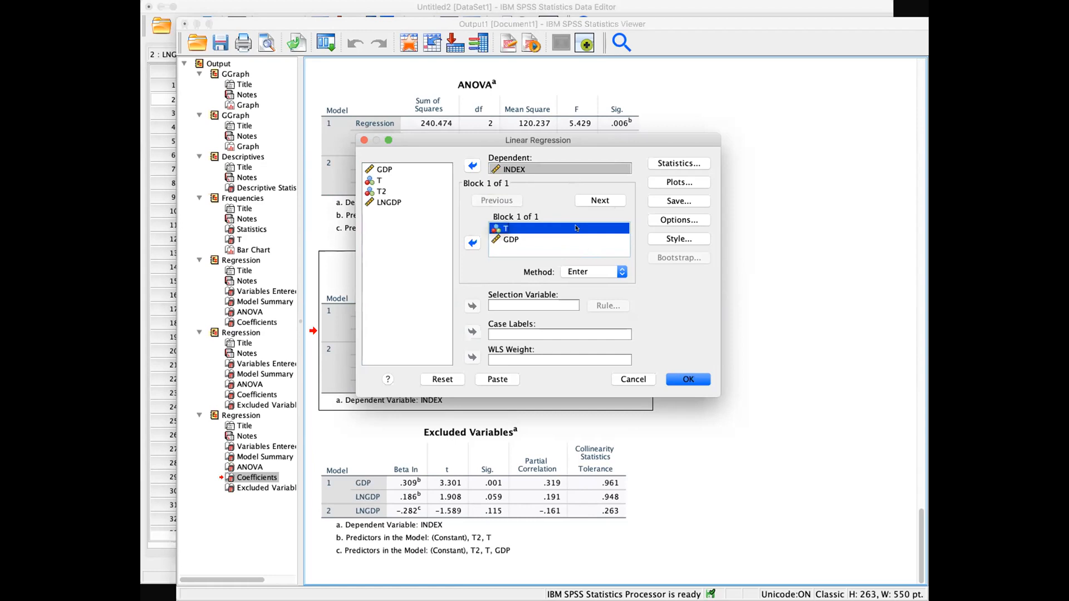
Step: Set the regression to save unstandardized residuals and run it with INDEX explained by T and GDP
click(679, 201)
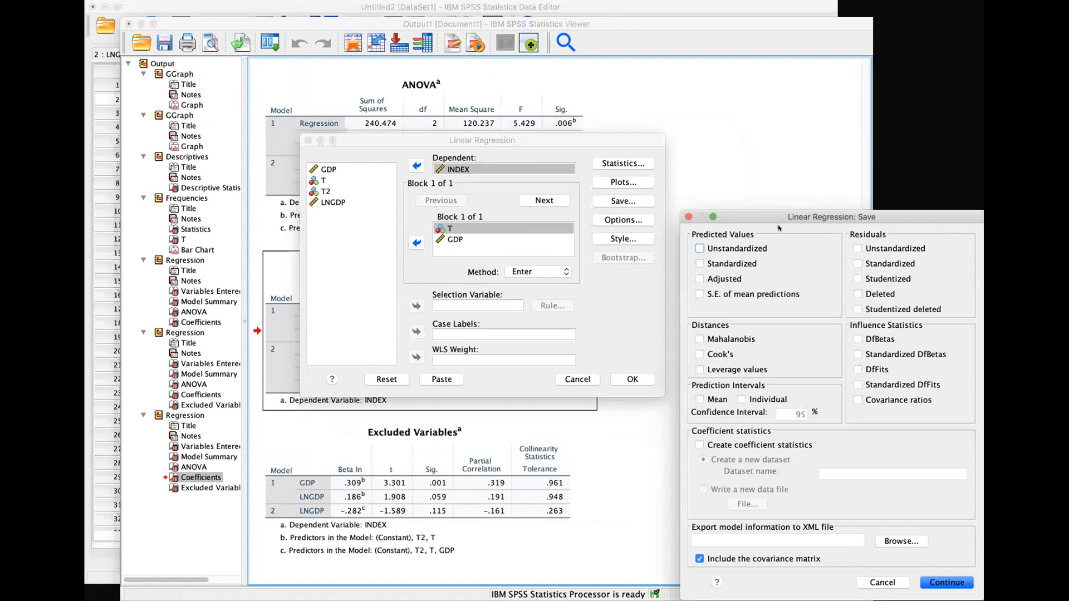
drag(772, 218, 519, 135)
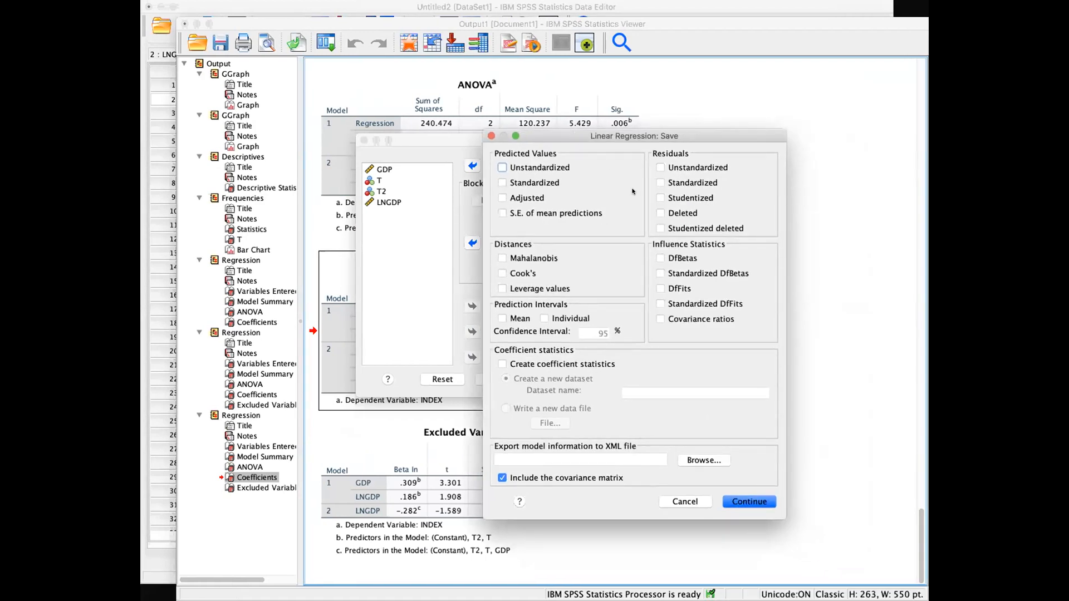
click(670, 165)
click(748, 503)
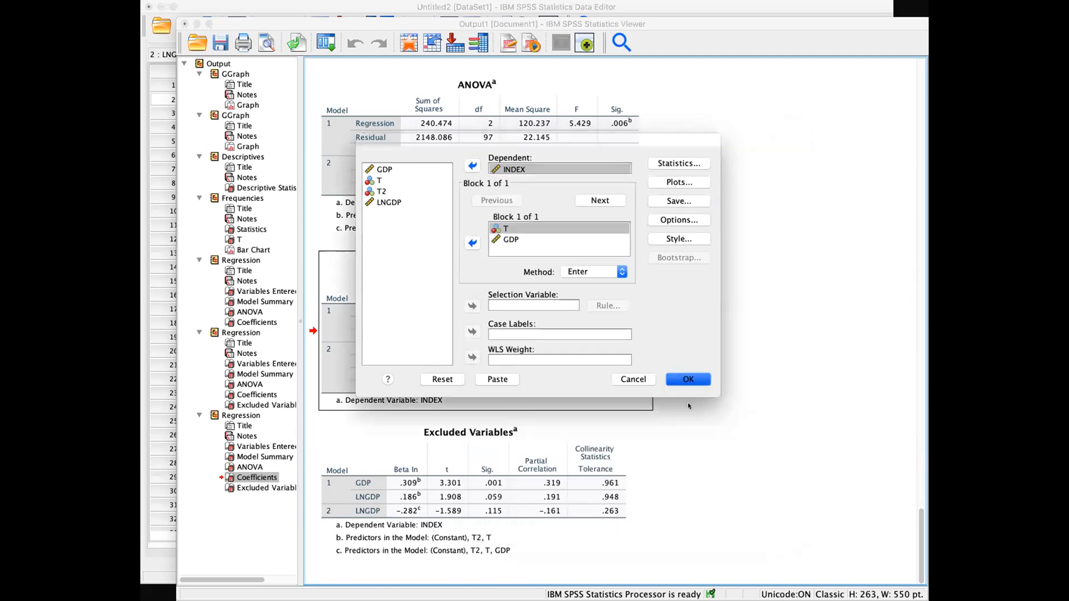
click(688, 379)
Step: Inspect the saved residual variable RES_1 in the data editor
click(338, 7)
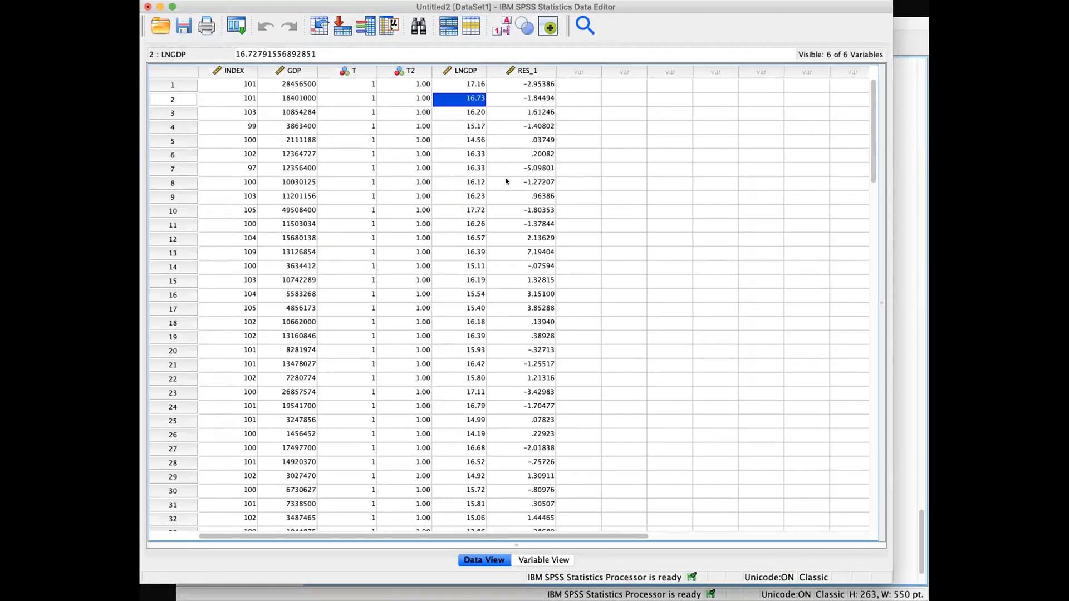
click(523, 70)
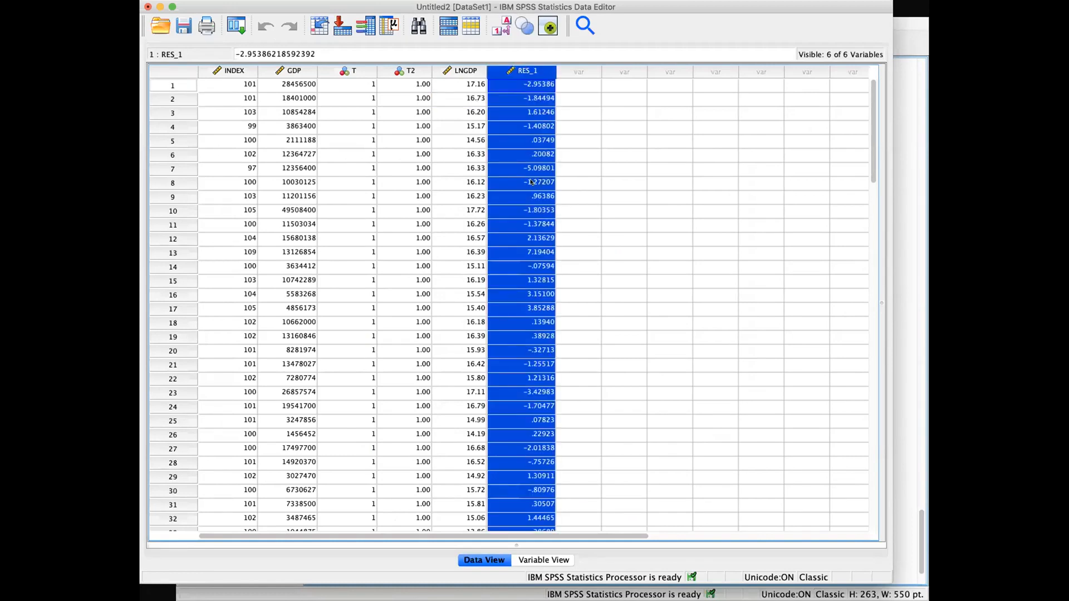
right_click(522, 73)
key(Escape)
click(532, 139)
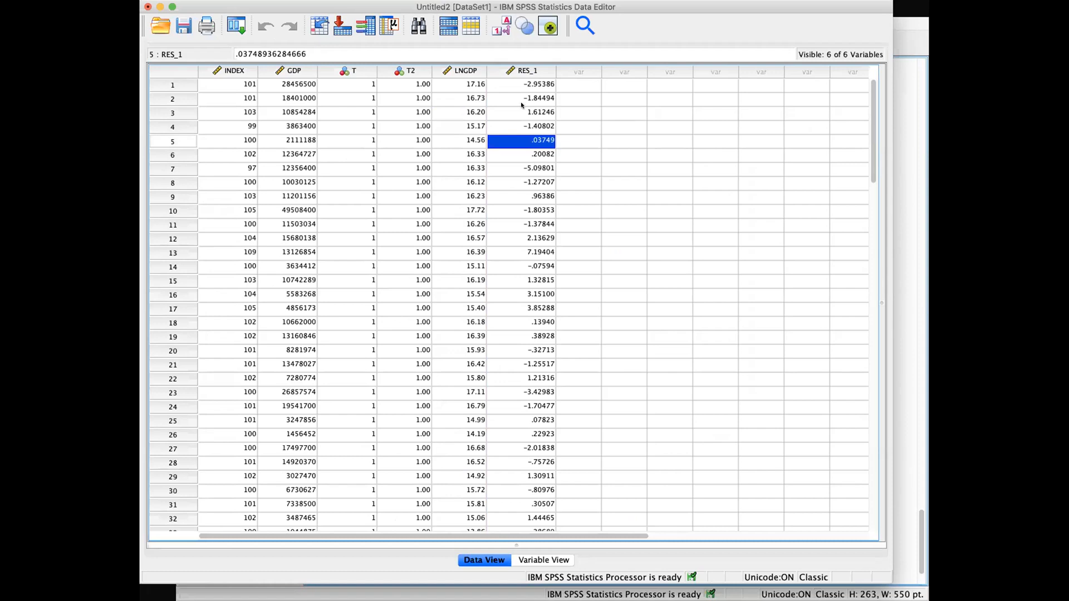
Step: Start a simple scatter plot in Chart Builder and assign Unstandardized Residual to the Y axis
click(443, 1)
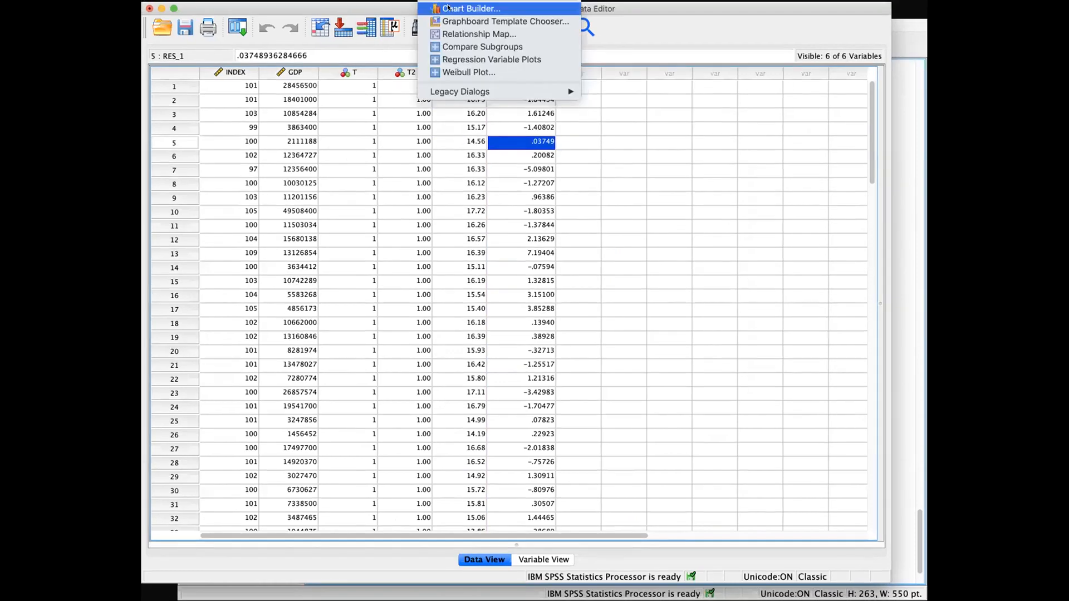
click(448, 8)
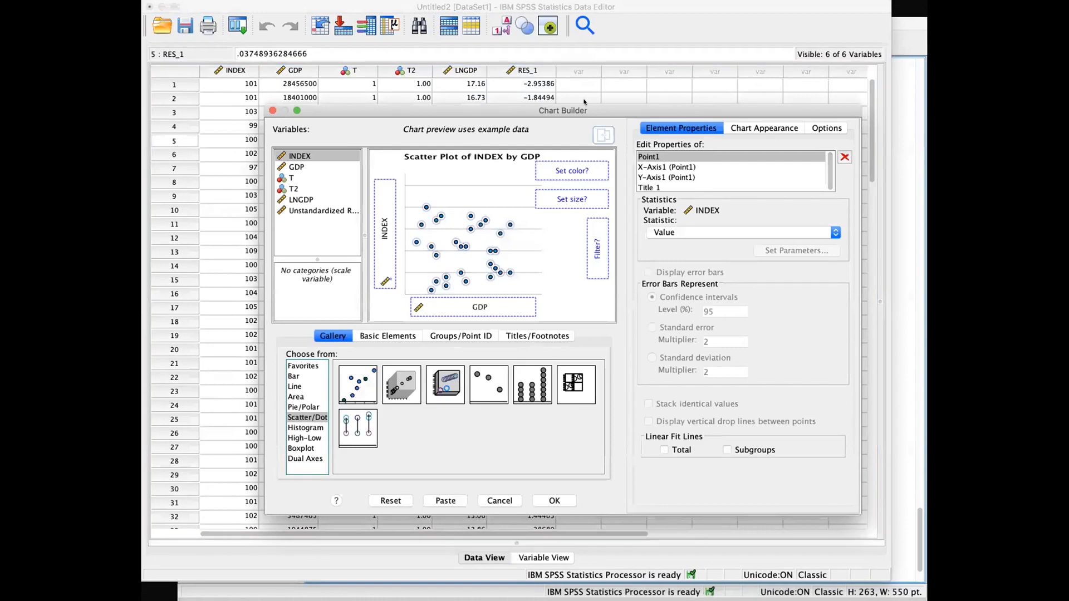
drag(582, 110, 577, 95)
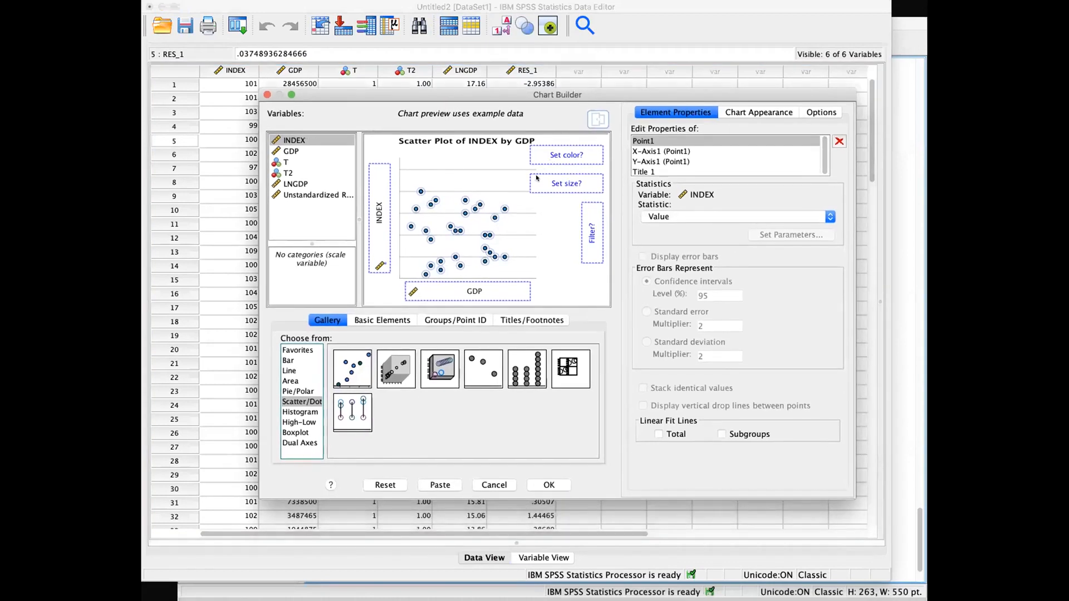
click(352, 369)
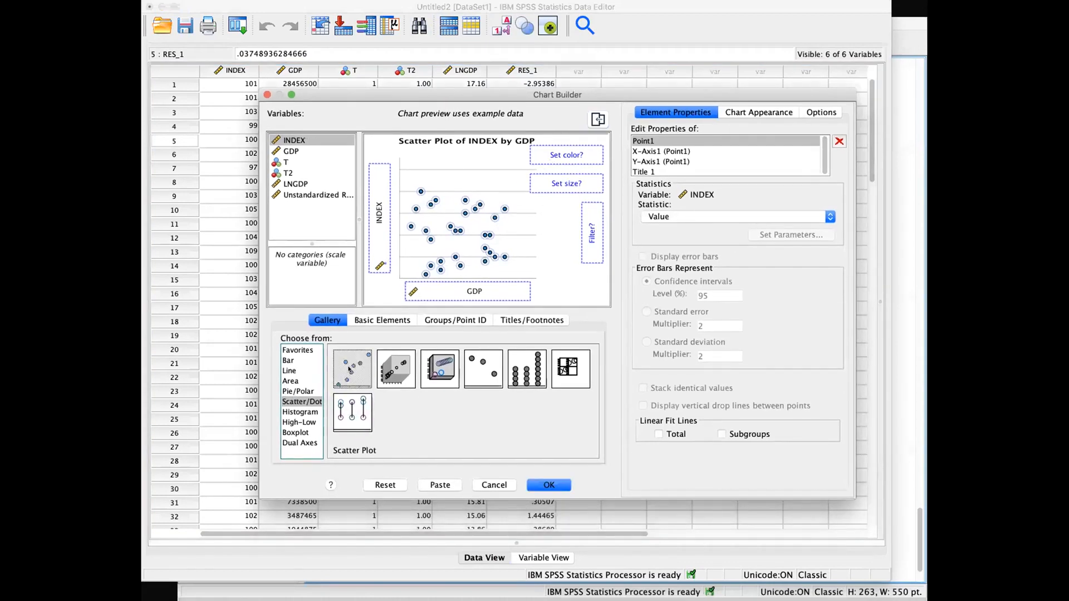
drag(462, 292, 379, 217)
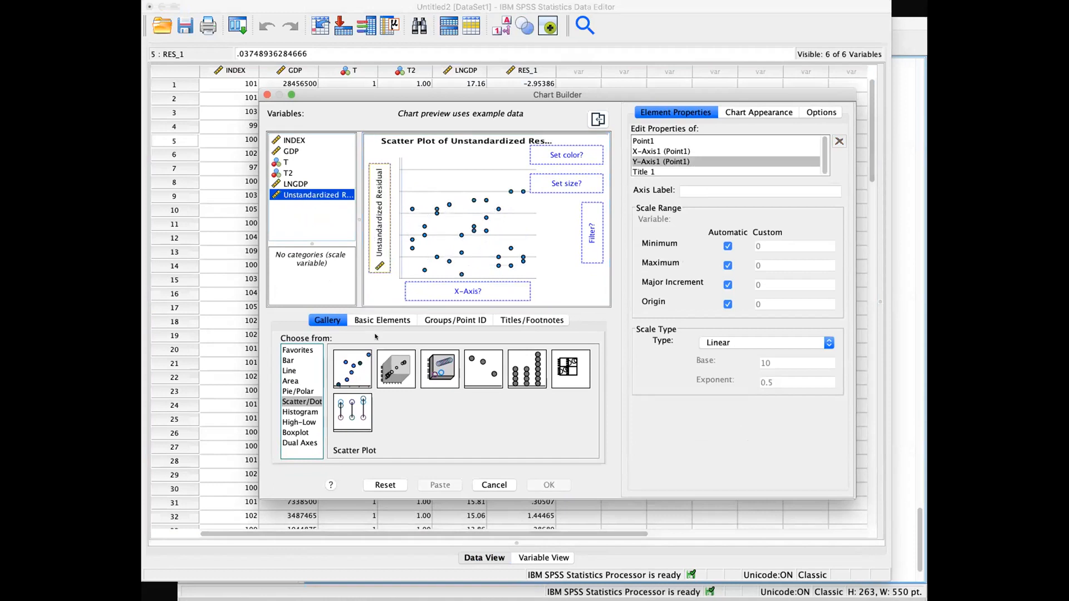
Step: Assign GDP to the scatter plot's X axis and generate the chart
click(293, 151)
drag(293, 154, 448, 288)
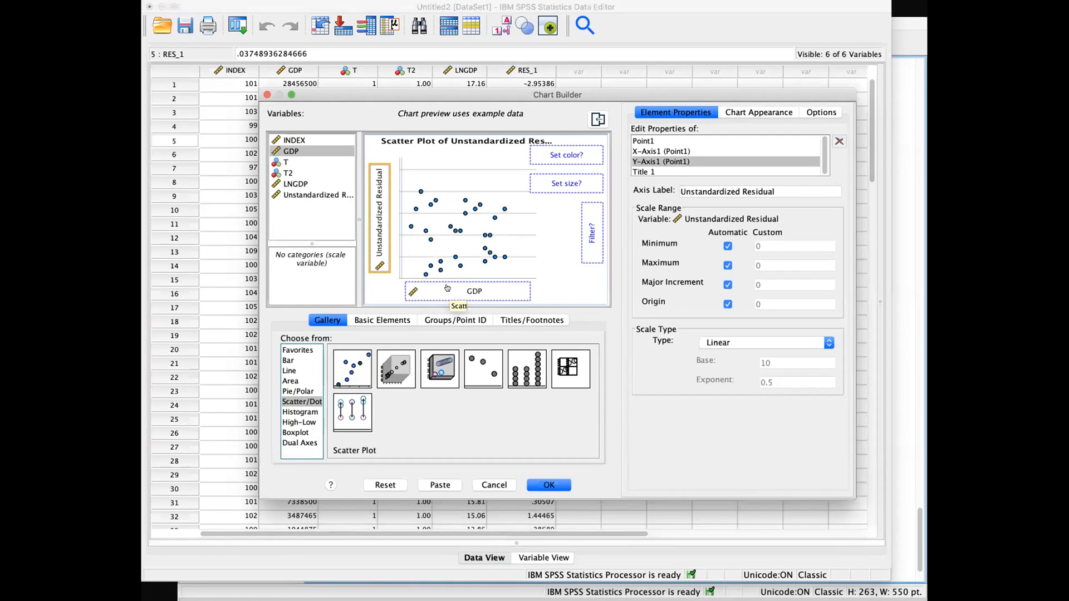
drag(447, 288, 380, 252)
click(437, 287)
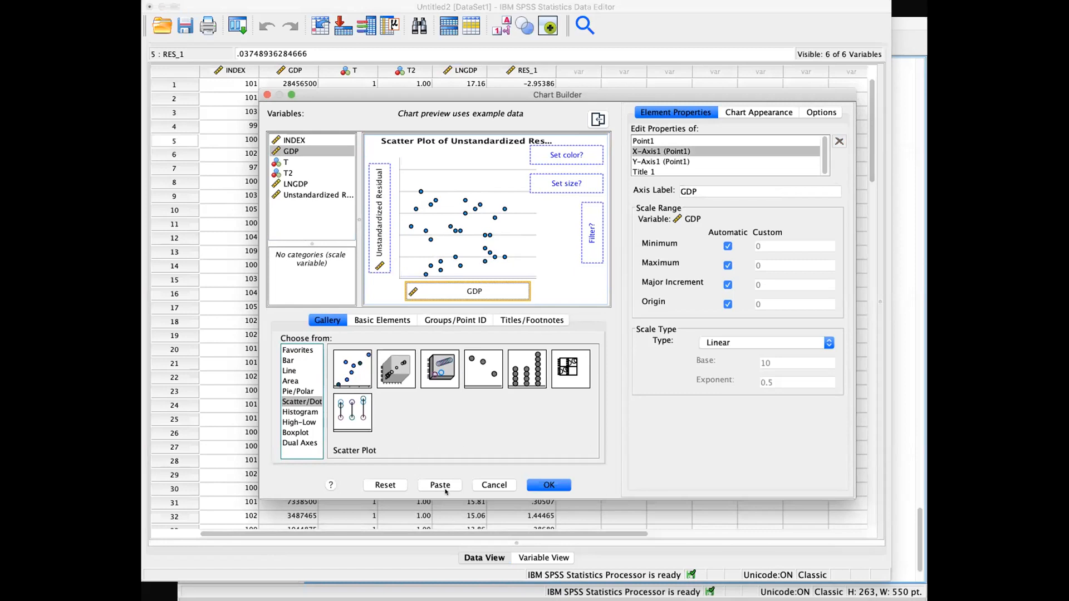
click(563, 486)
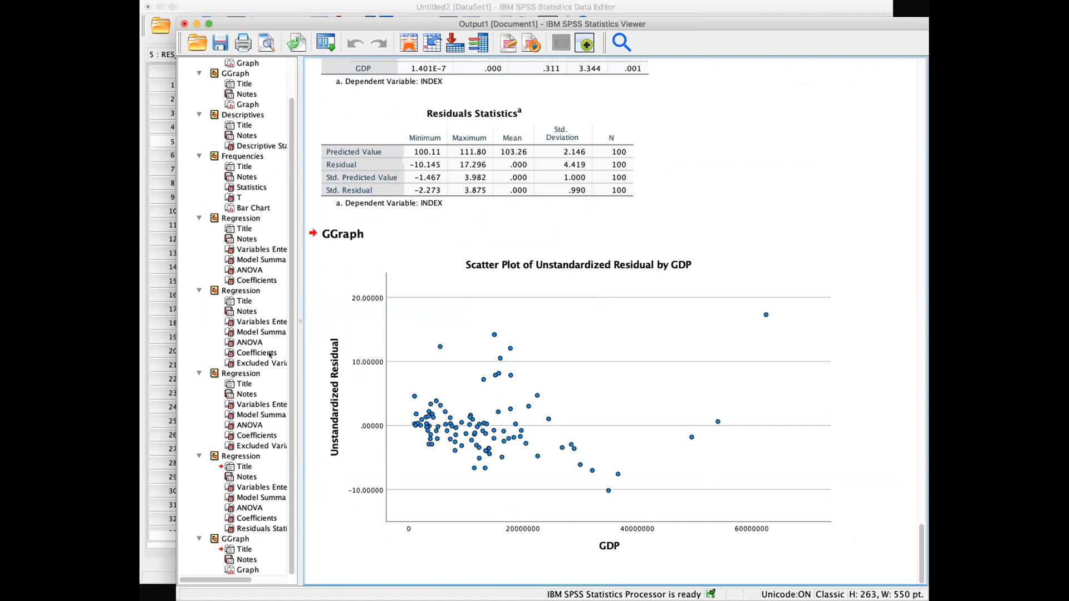
Step: Review the residual types offered in the linear regression's Save options, and close the setup without running it
click(471, 0)
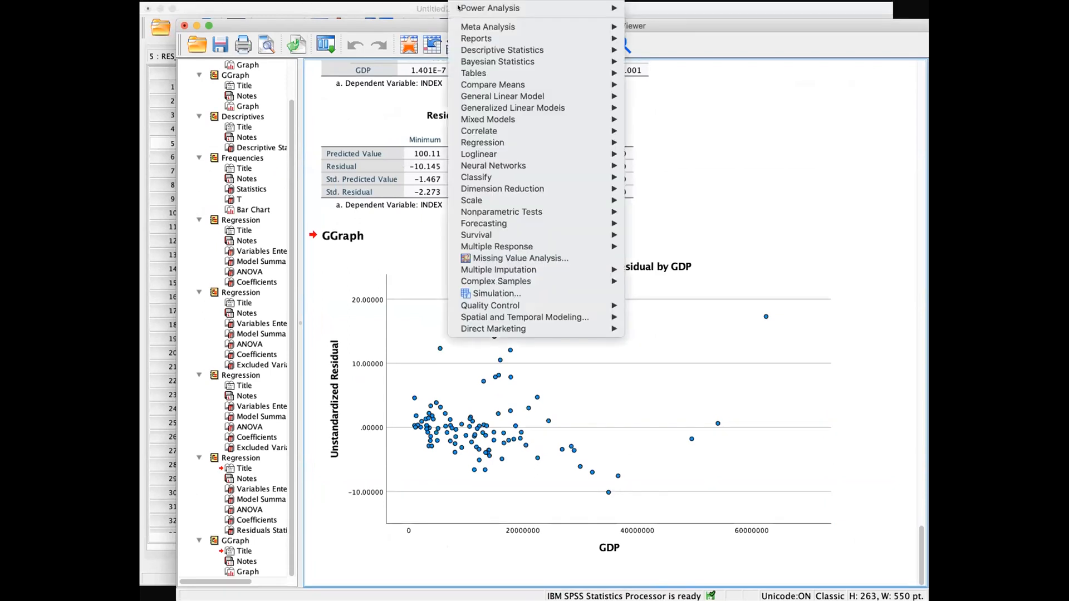
mouse_move(481, 141)
click(659, 156)
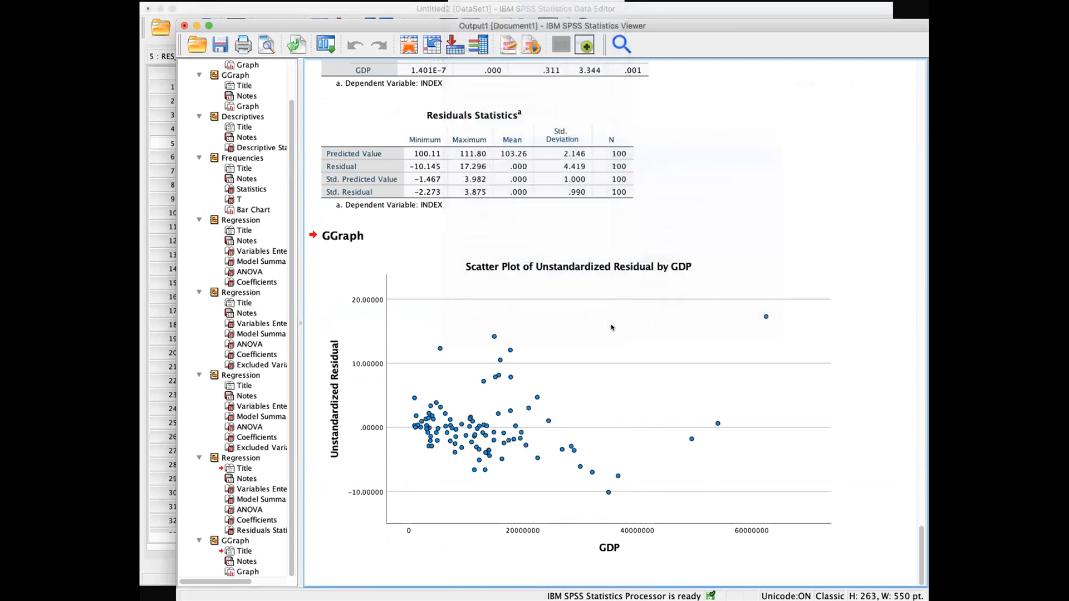
click(691, 201)
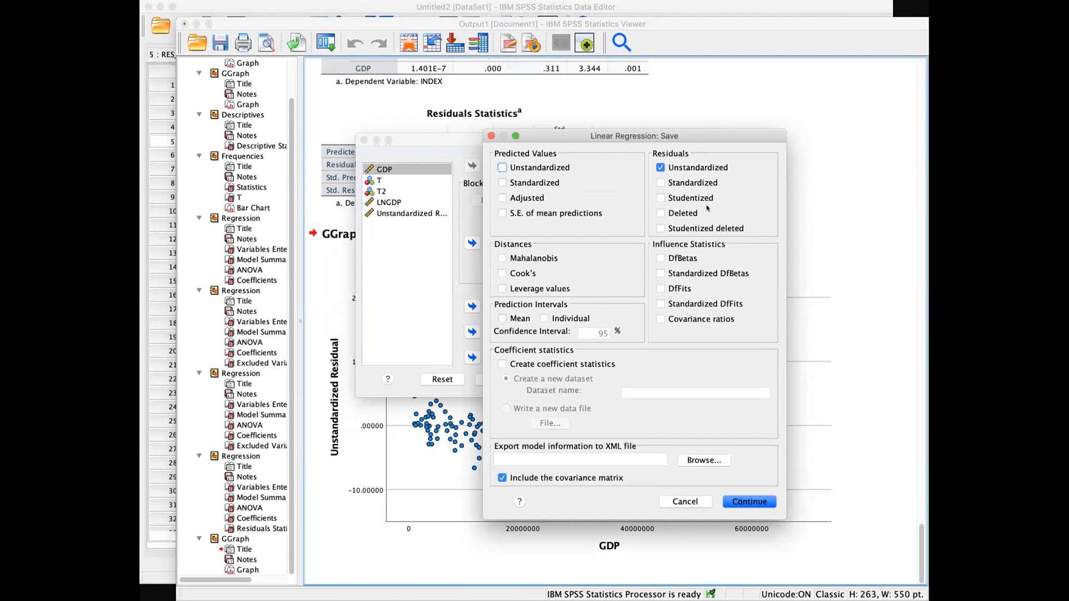
click(492, 136)
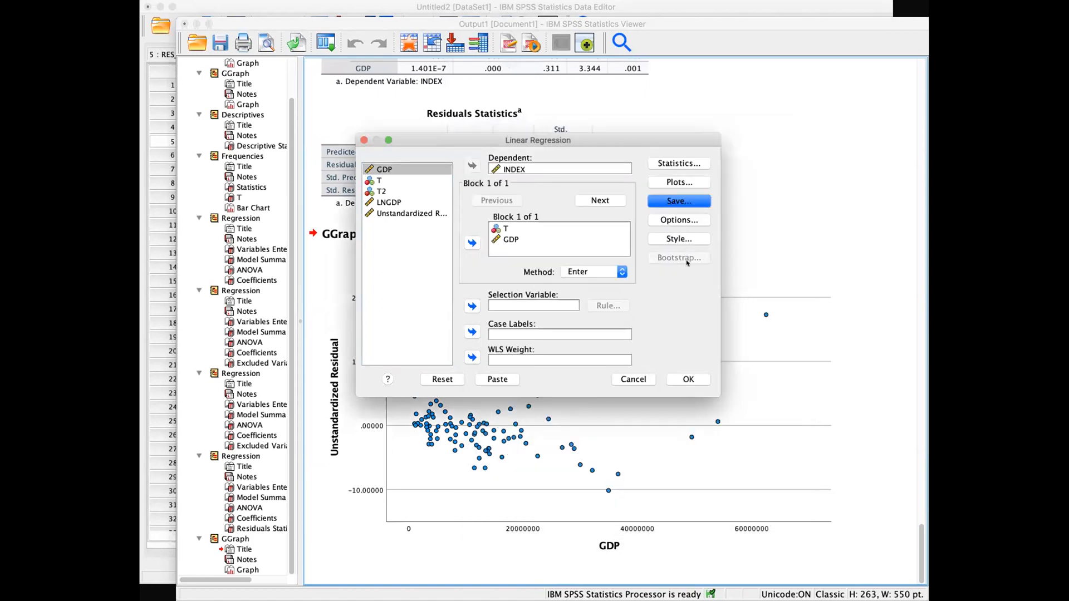
click(633, 380)
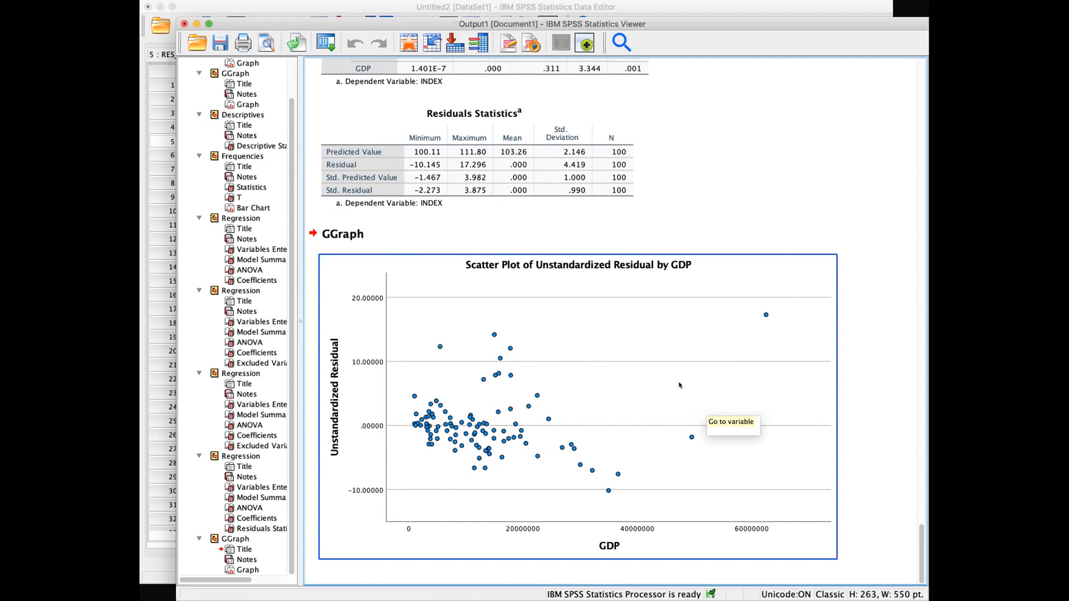
click(359, 5)
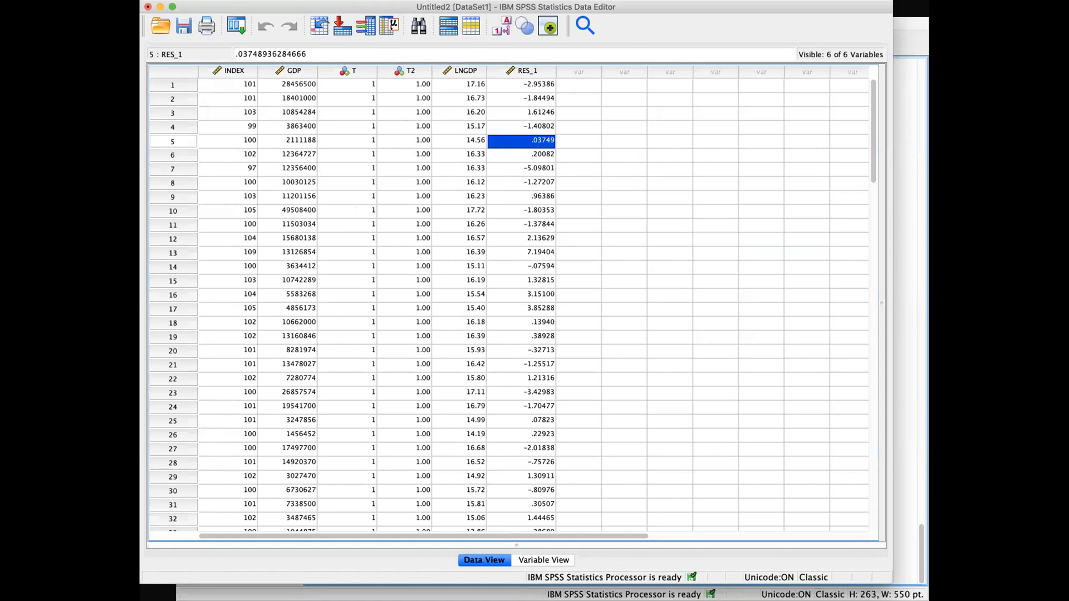
click(394, 1)
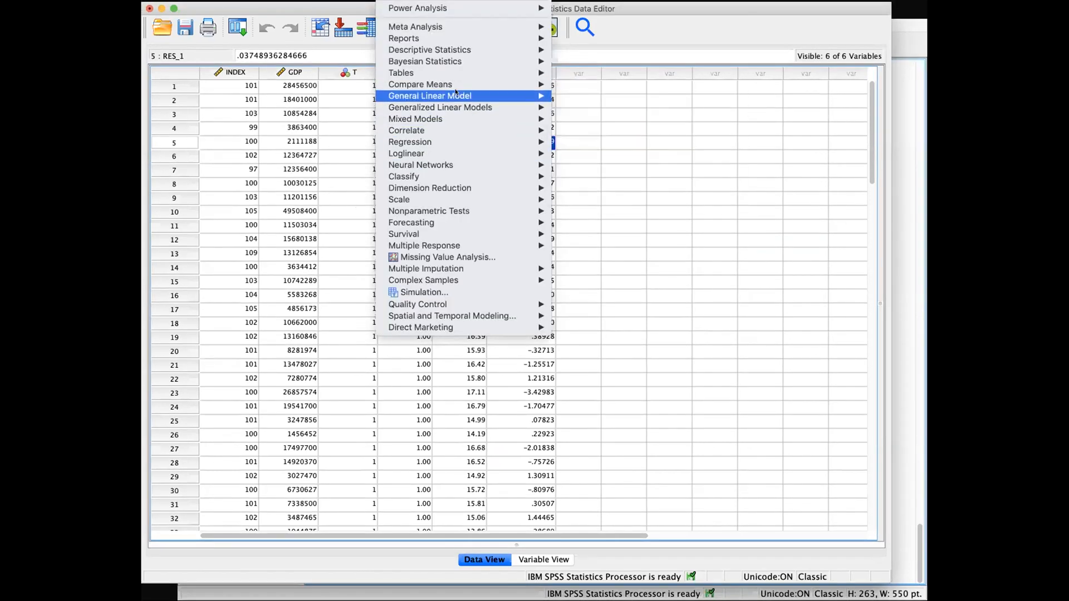
mouse_move(455, 93)
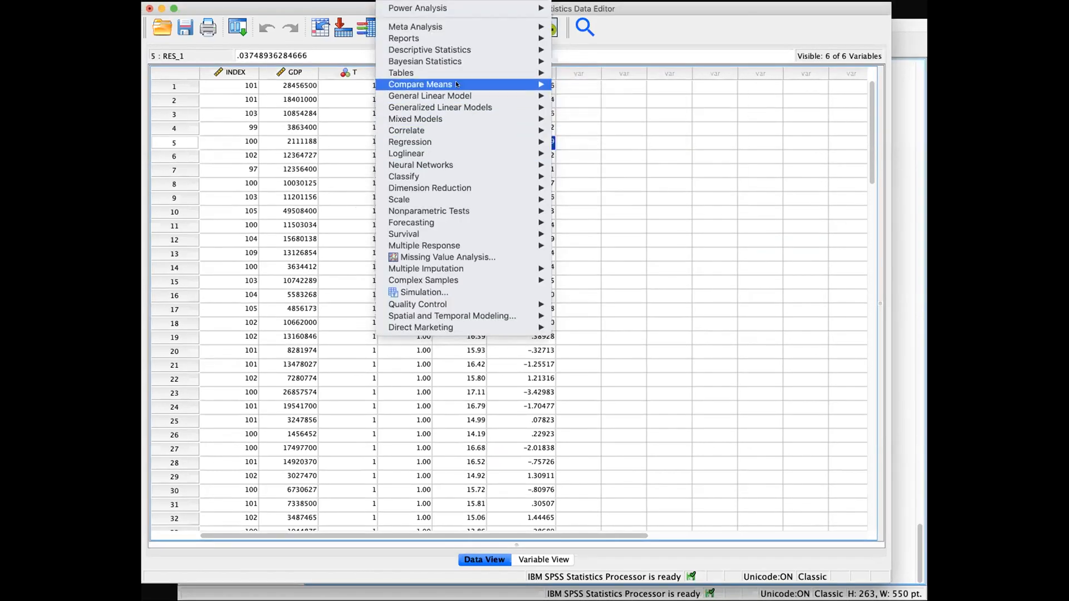
mouse_move(459, 143)
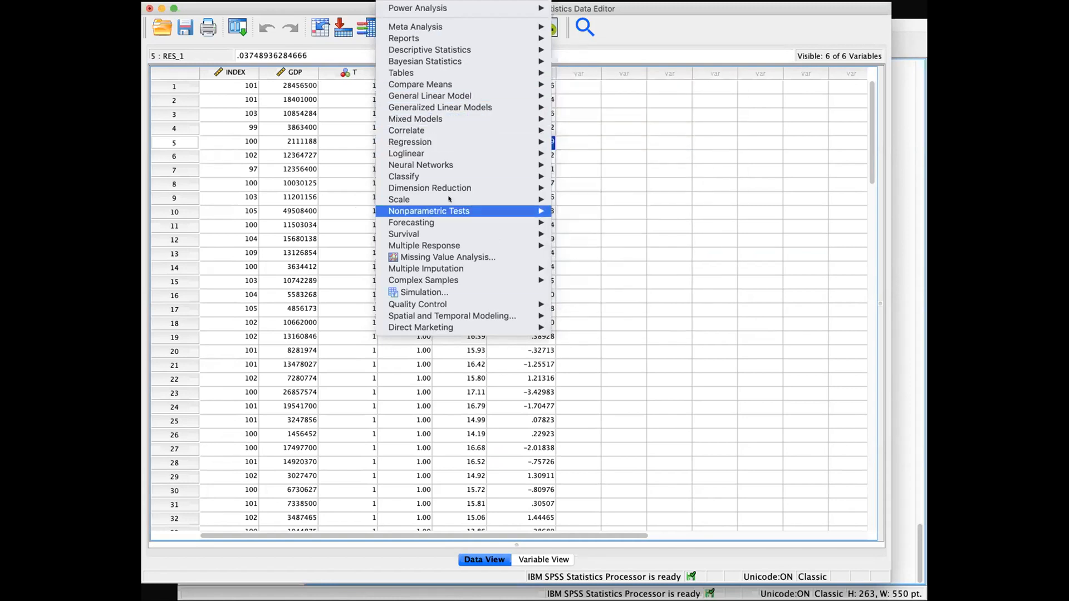
Step: Examine the scatter plot of Unstandardized Residual by GDP in the output viewer
click(912, 310)
click(904, 305)
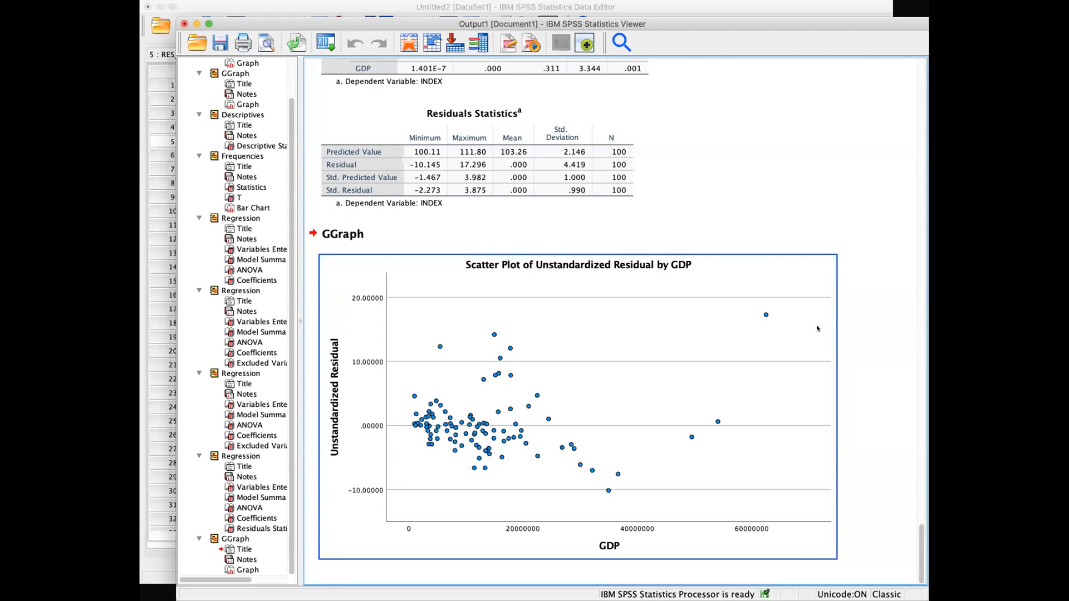
click(712, 251)
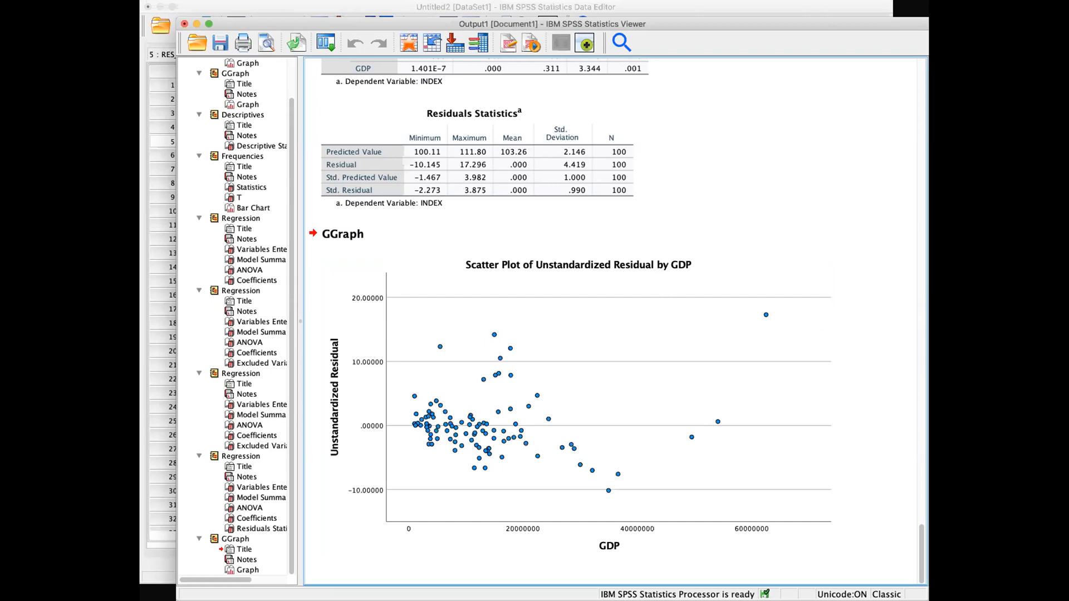
click(756, 259)
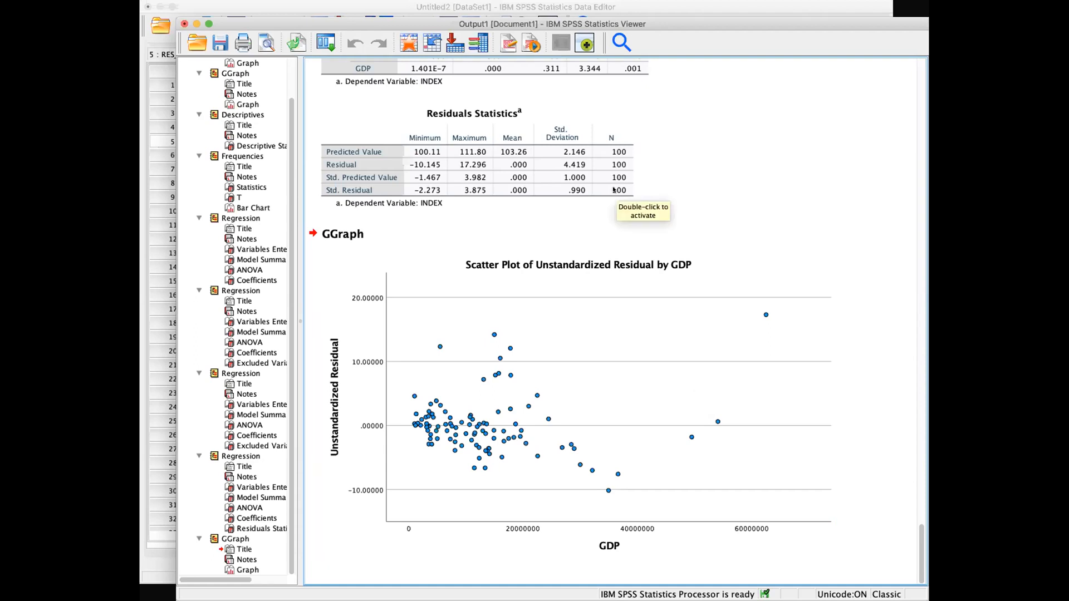
Step: Compute a new variable RESI2 in the dataset as RES_1 * RES_1
click(533, 7)
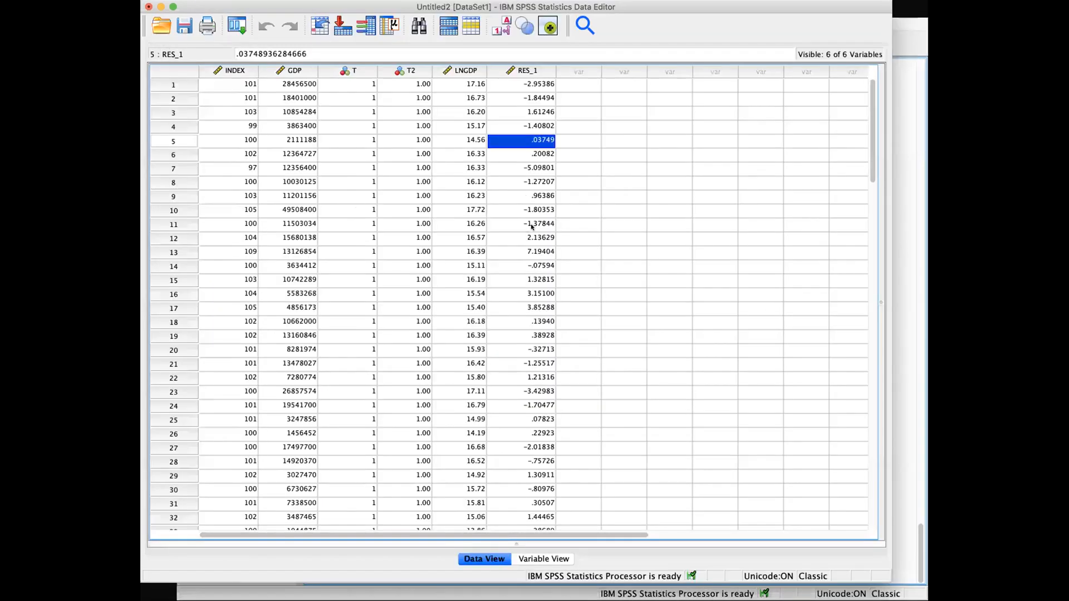
click(346, 0)
click(363, 8)
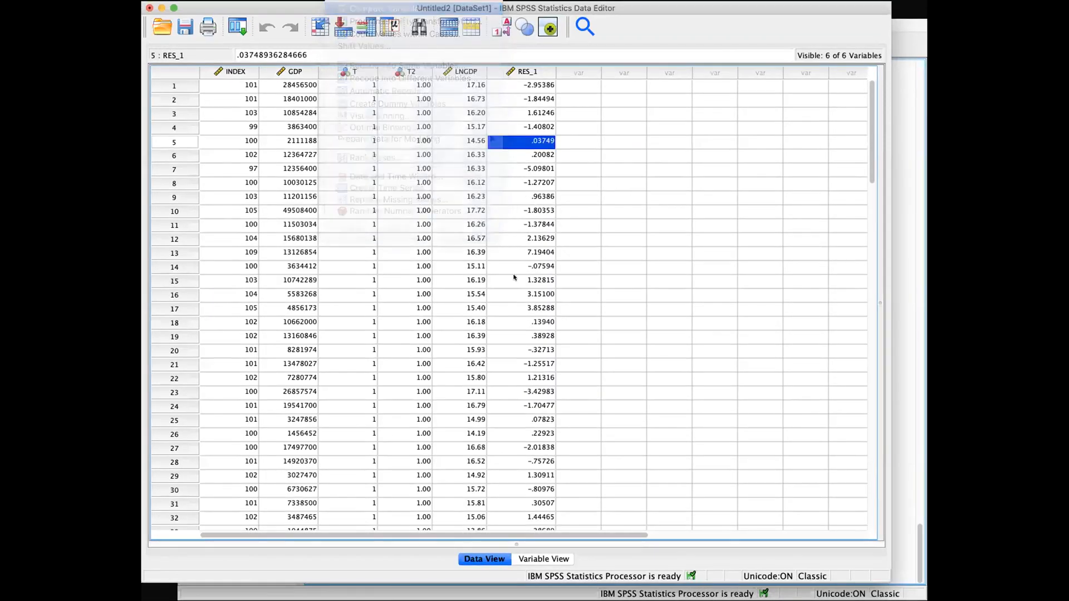
text(RESI)
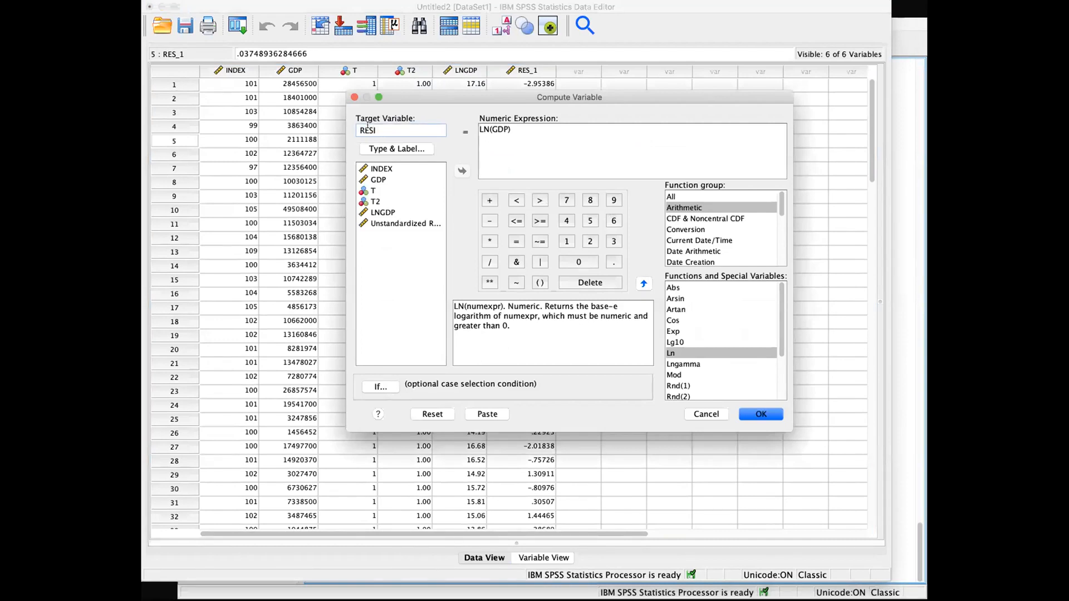
text(2)
key(Tab)
click(406, 223)
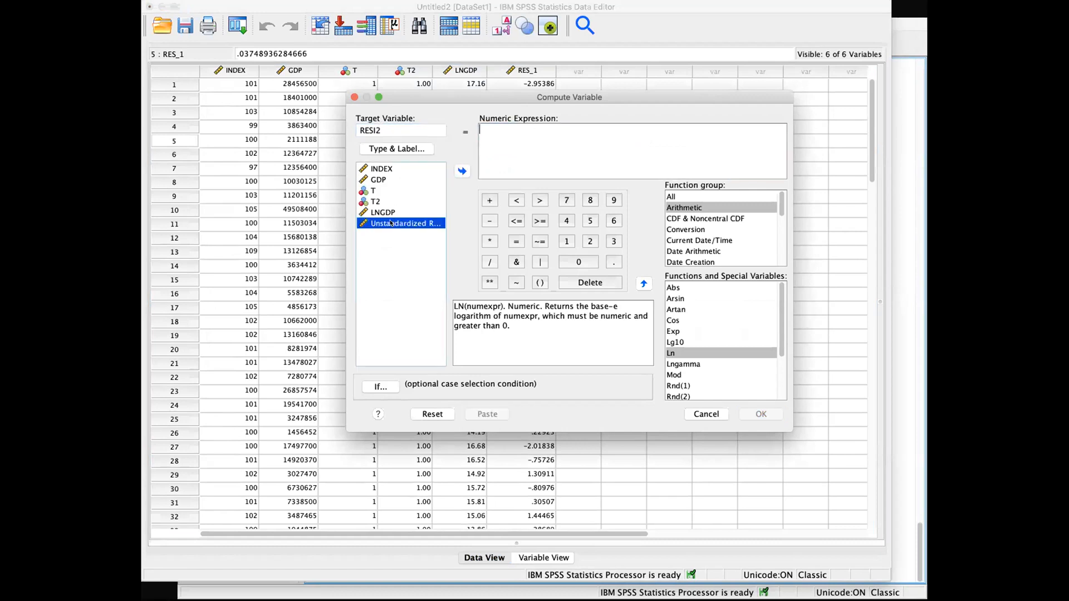
click(462, 170)
click(422, 223)
click(462, 171)
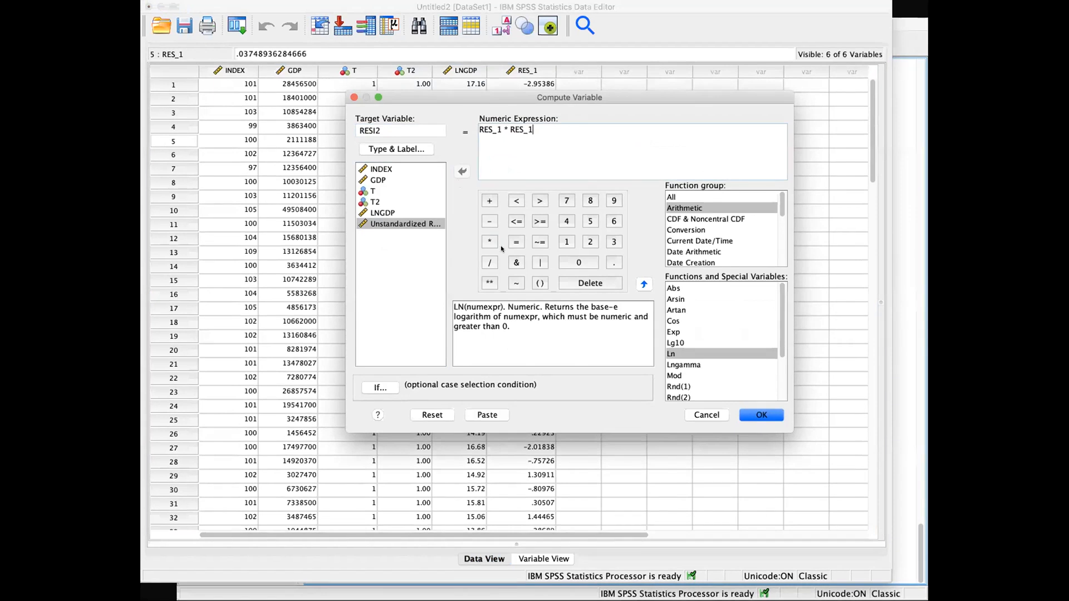
click(755, 415)
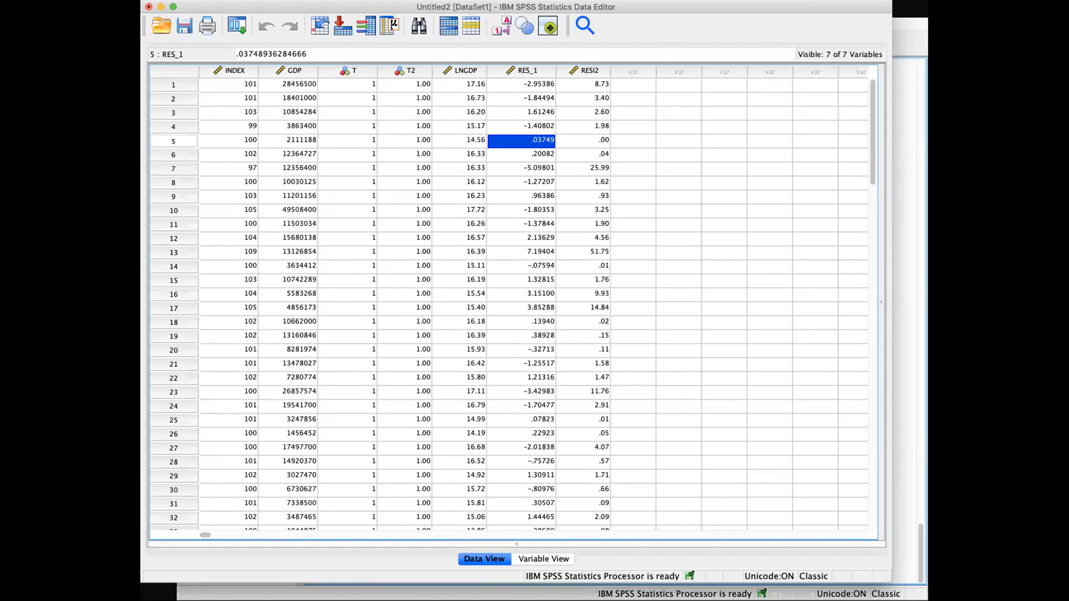
Step: Compute a new variable GDP2 as GDP * GDP, replacing the previous target and expression
click(362, 9)
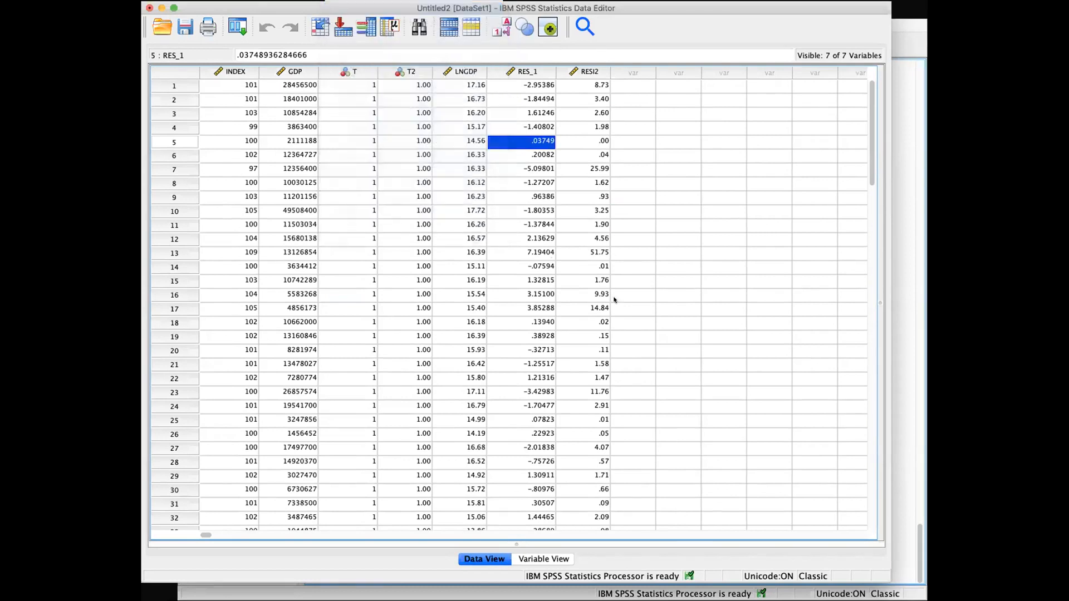
text(T)
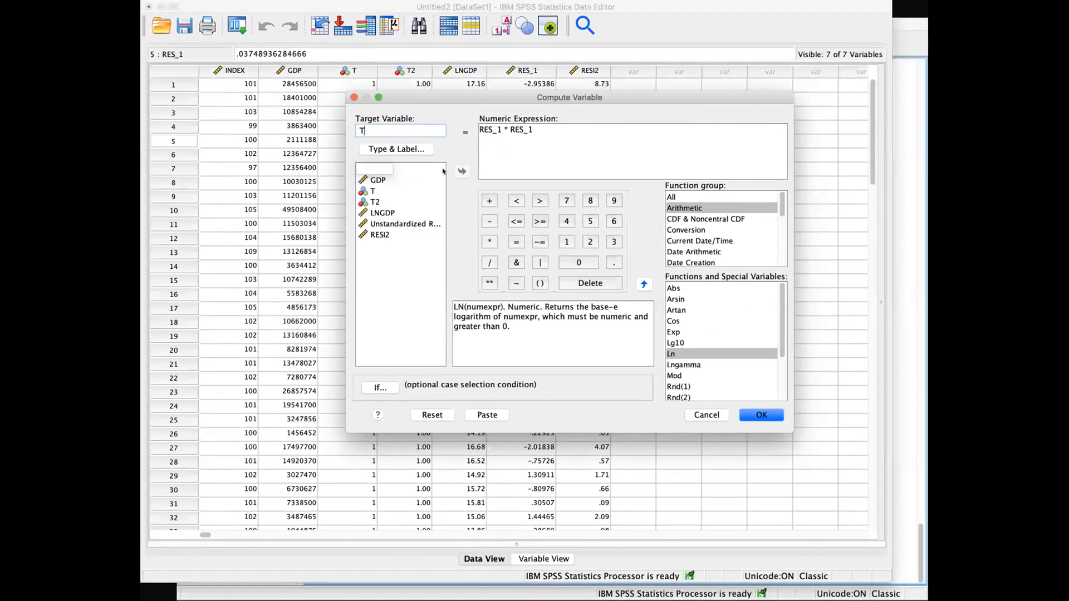
key(BackSpace)
text(GDP2)
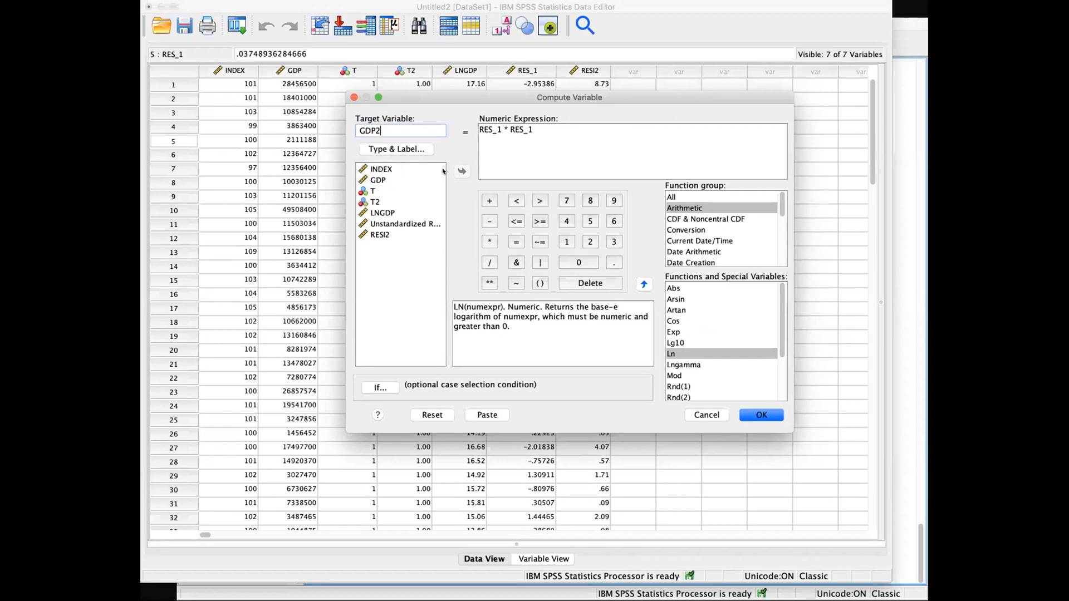
triple_click(579, 133)
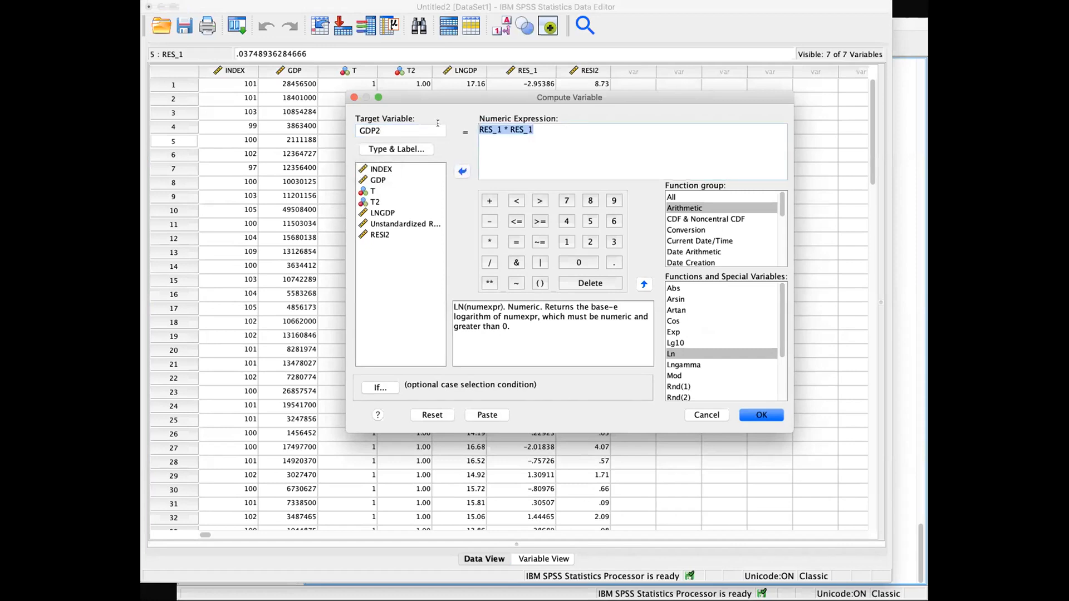
key(BackSpace)
click(377, 180)
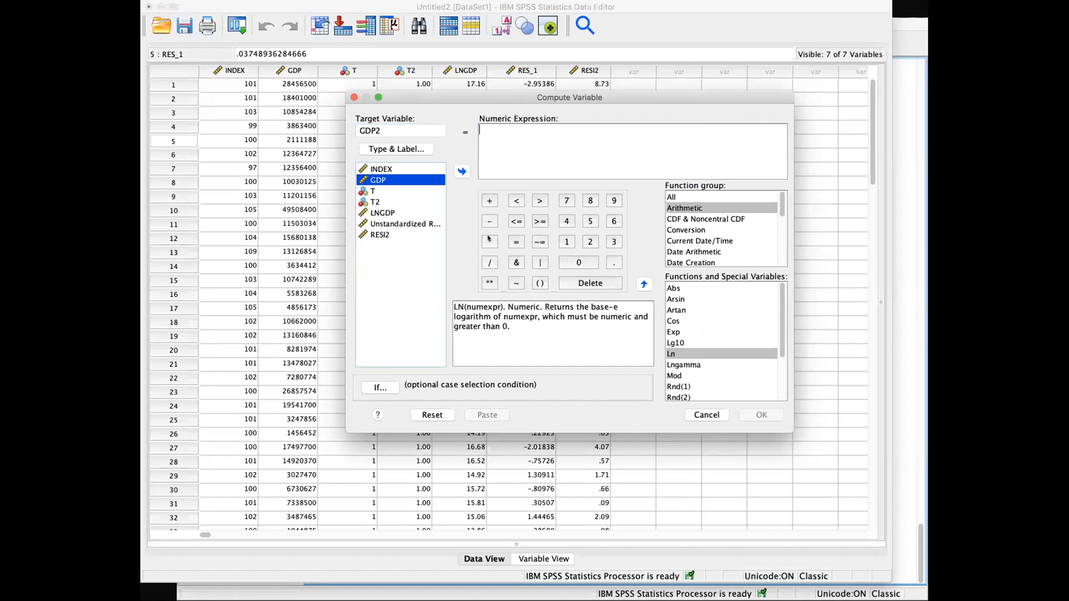
click(462, 171)
click(490, 242)
click(377, 179)
click(462, 171)
click(761, 415)
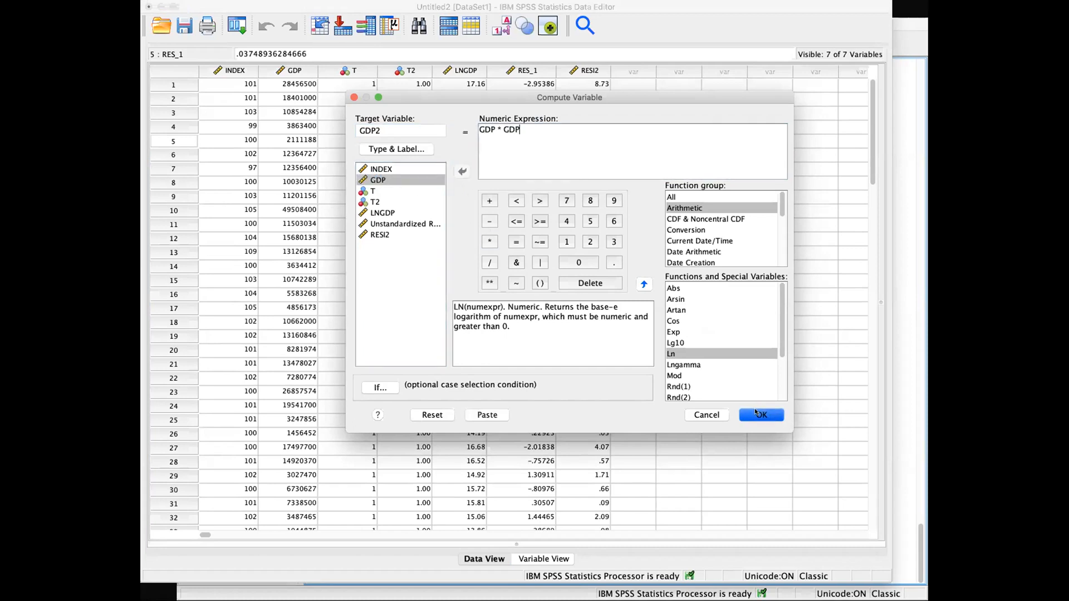
Step: Compute the interaction variable GDPT as GDP * T
click(345, 0)
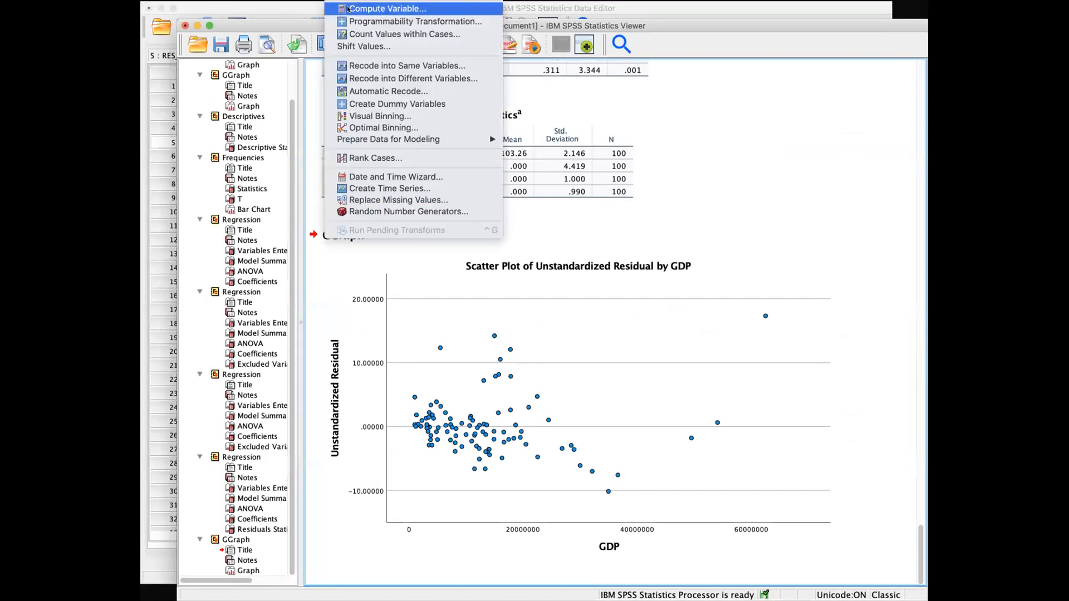
click(384, 7)
click(416, 124)
key(BackSpace)
text(T)
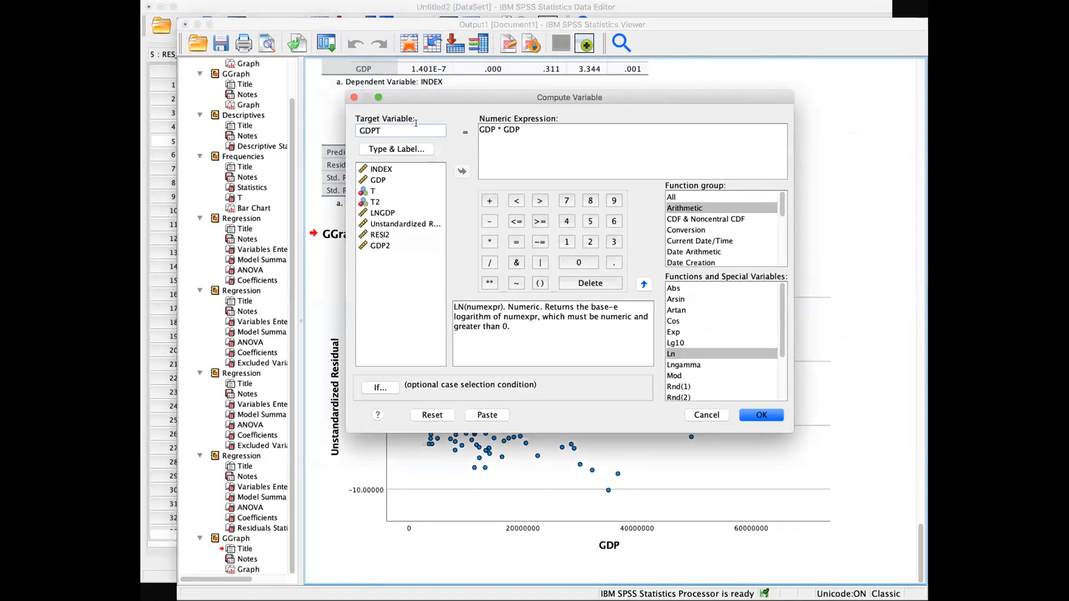
click(533, 132)
key(BackSpace)
key(BackSpace)
key(BackSpace)
text(T)
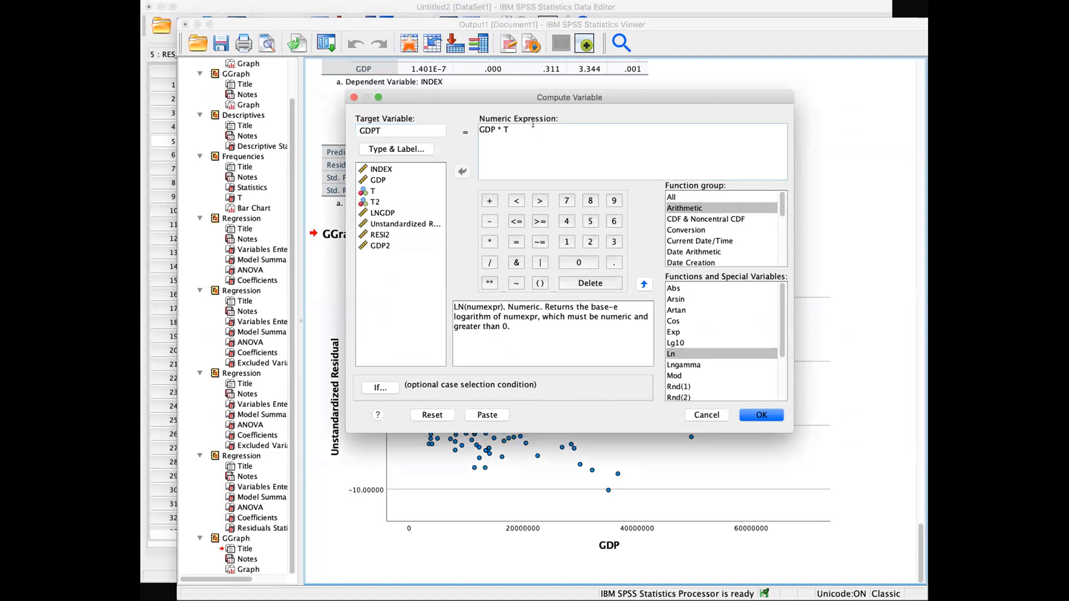
click(761, 415)
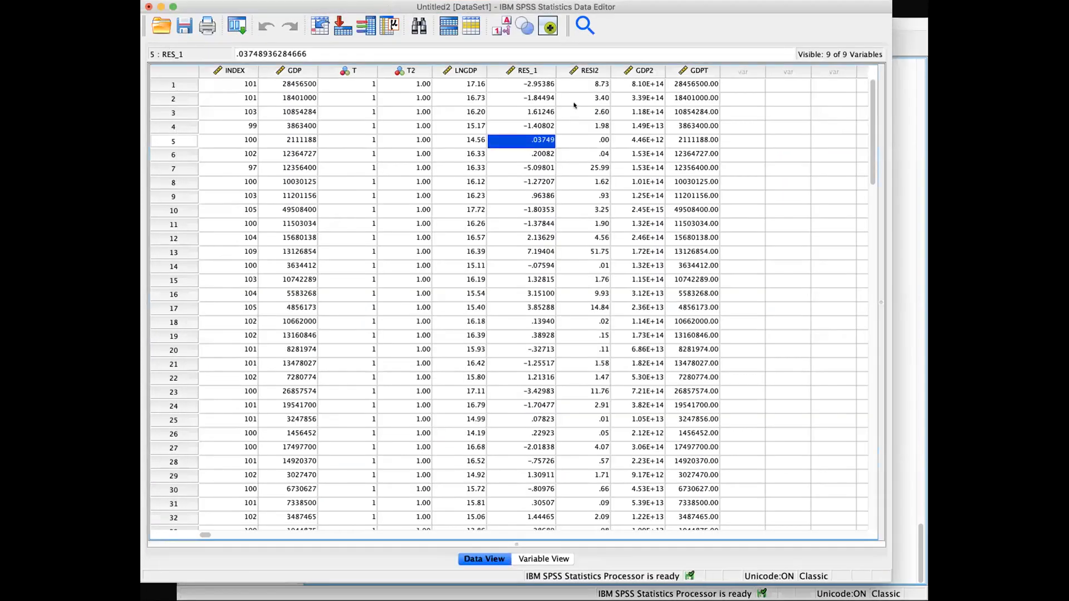
Step: Review the RESI2, GDP2, GDPT, T2, GDP and T columns in the data editor
click(579, 68)
click(644, 70)
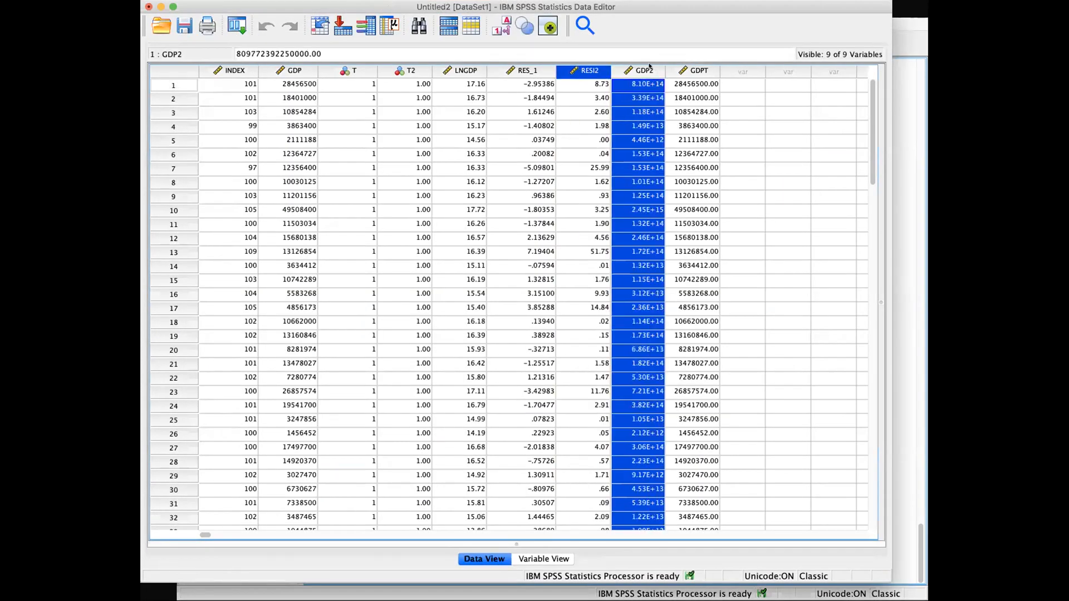
click(691, 72)
click(412, 71)
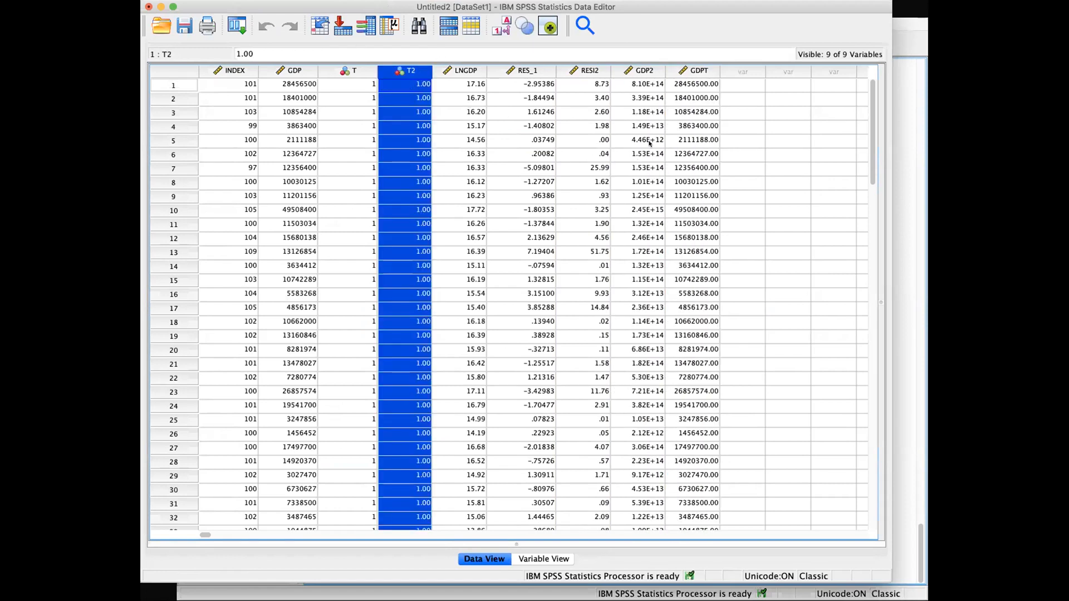
click(290, 70)
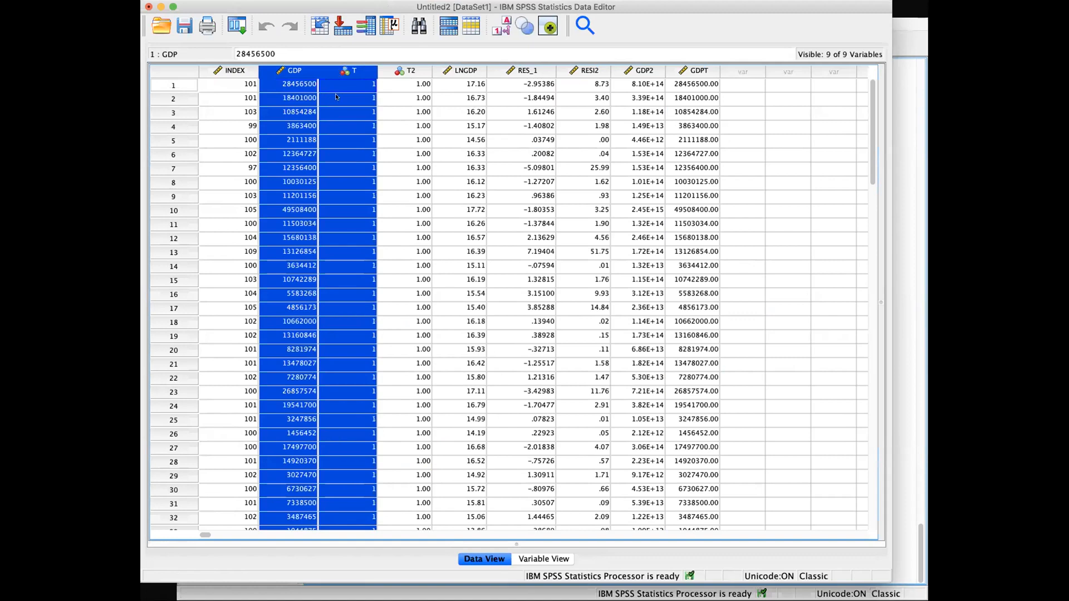
click(334, 113)
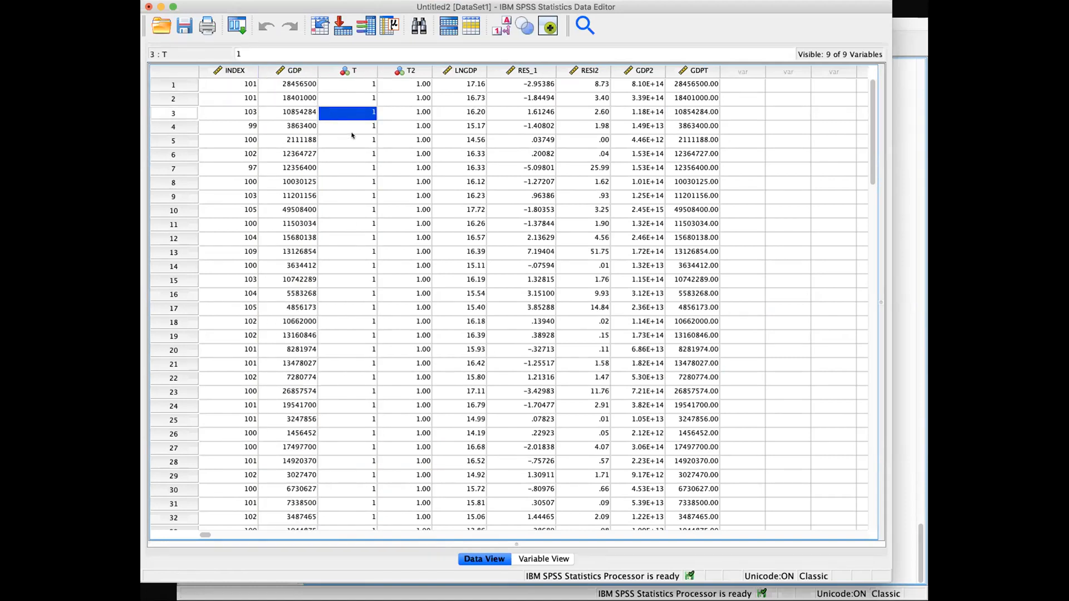
Step: Set up a linear regression with RESI2 replacing INDEX as the dependent variable
click(396, 1)
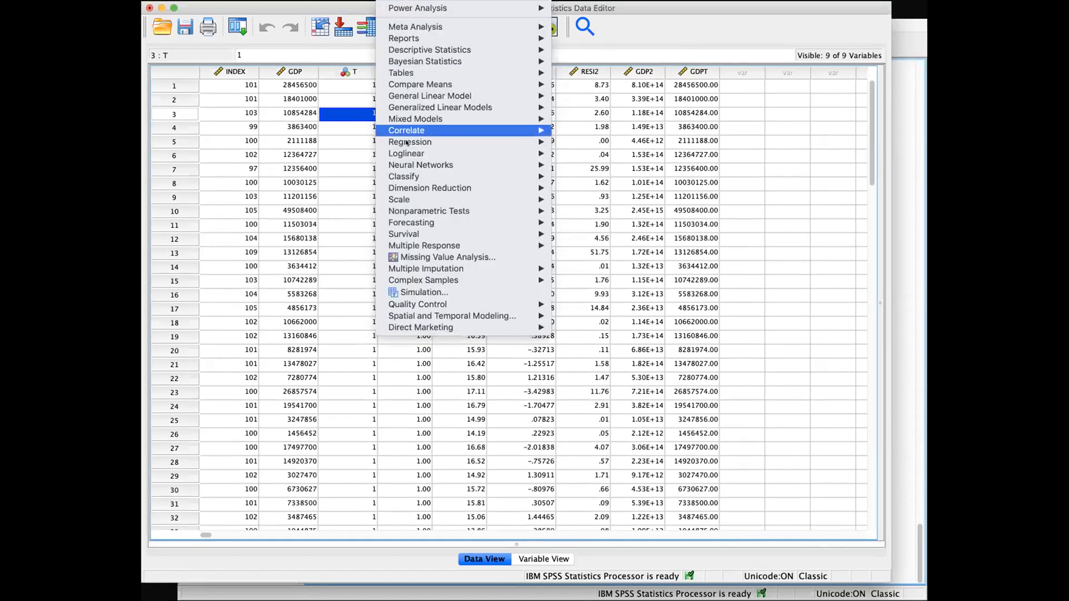
mouse_move(410, 141)
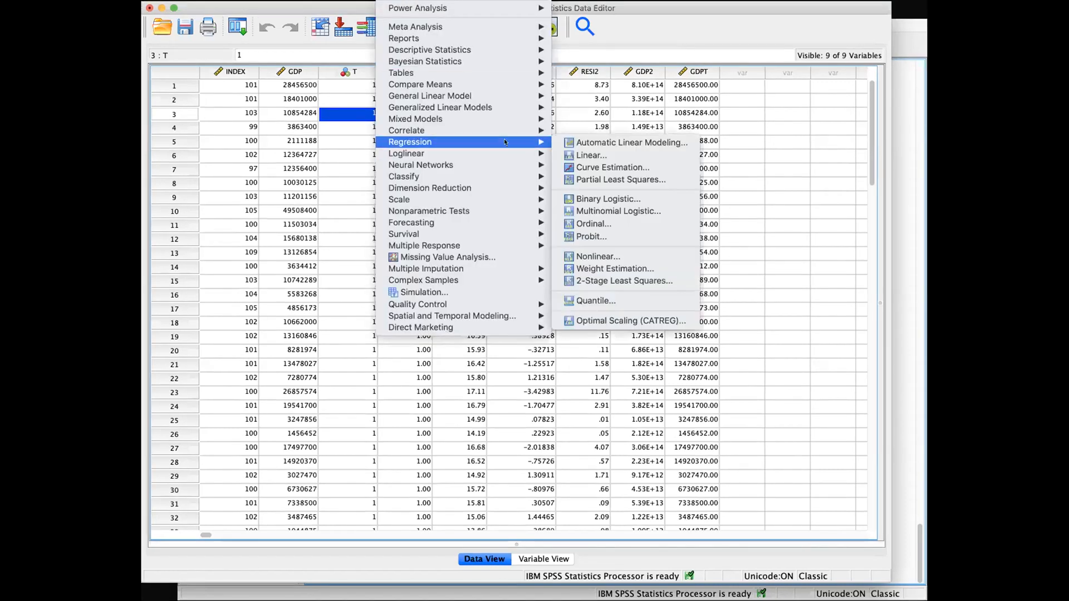
click(589, 155)
click(506, 169)
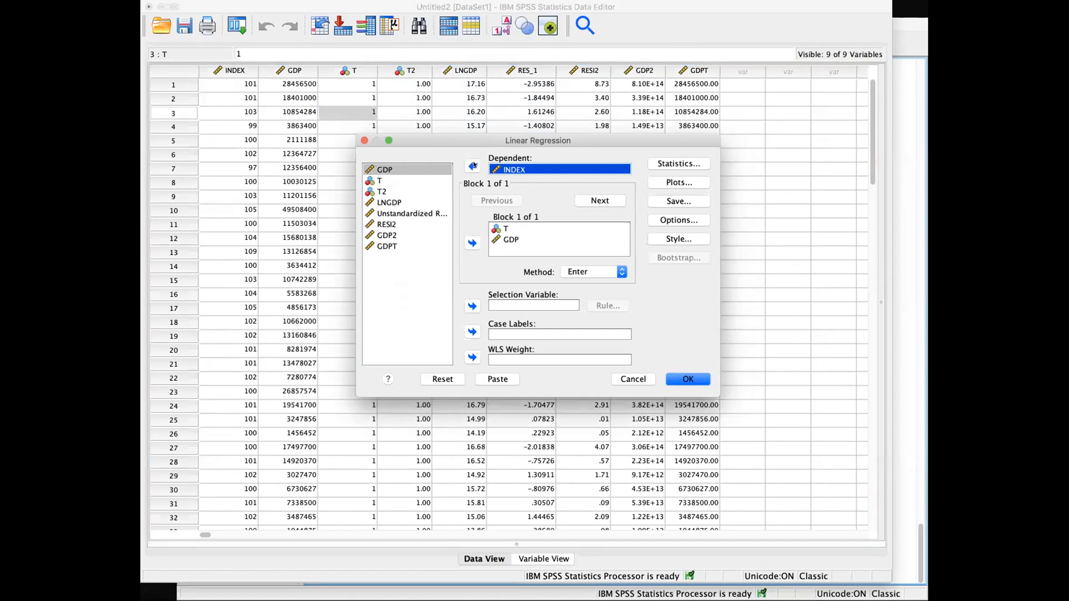
click(472, 166)
click(408, 236)
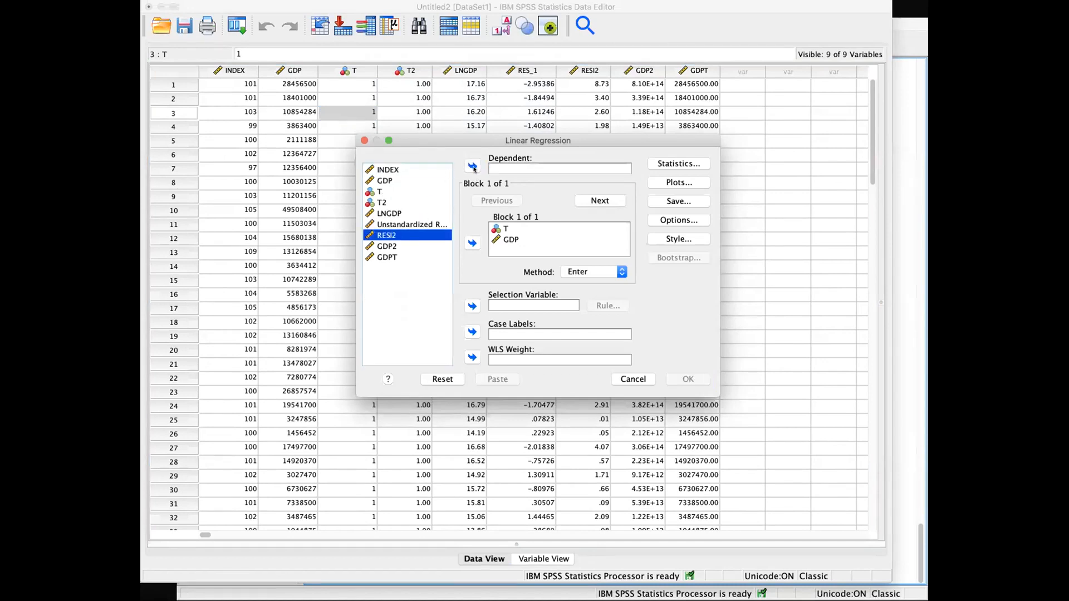
click(472, 167)
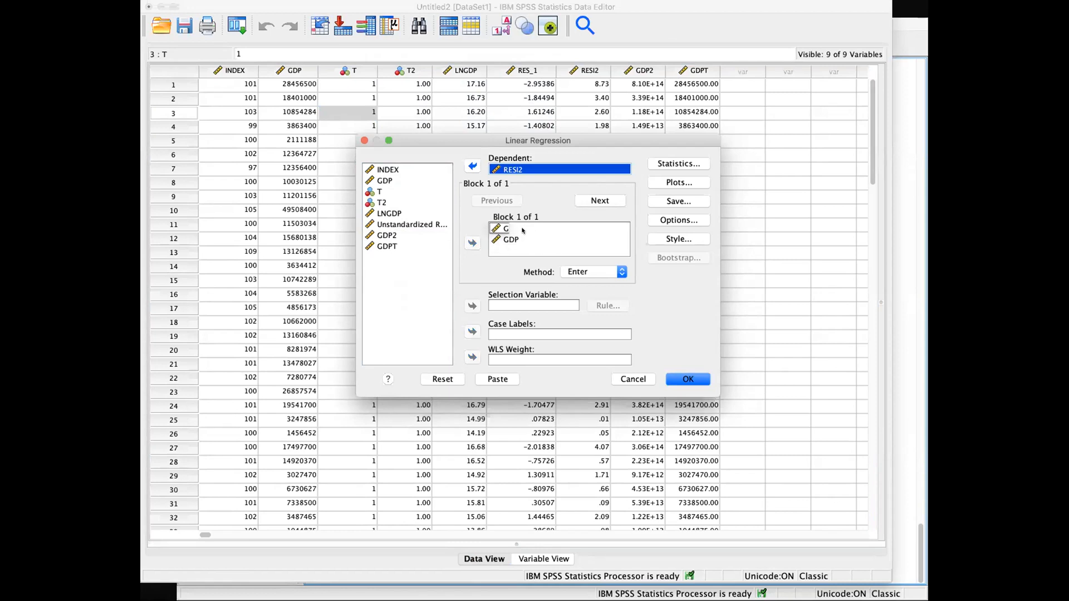
Step: Add T2, GDP2 and GDPT to the regression's independent variables alongside T and GDP
click(506, 240)
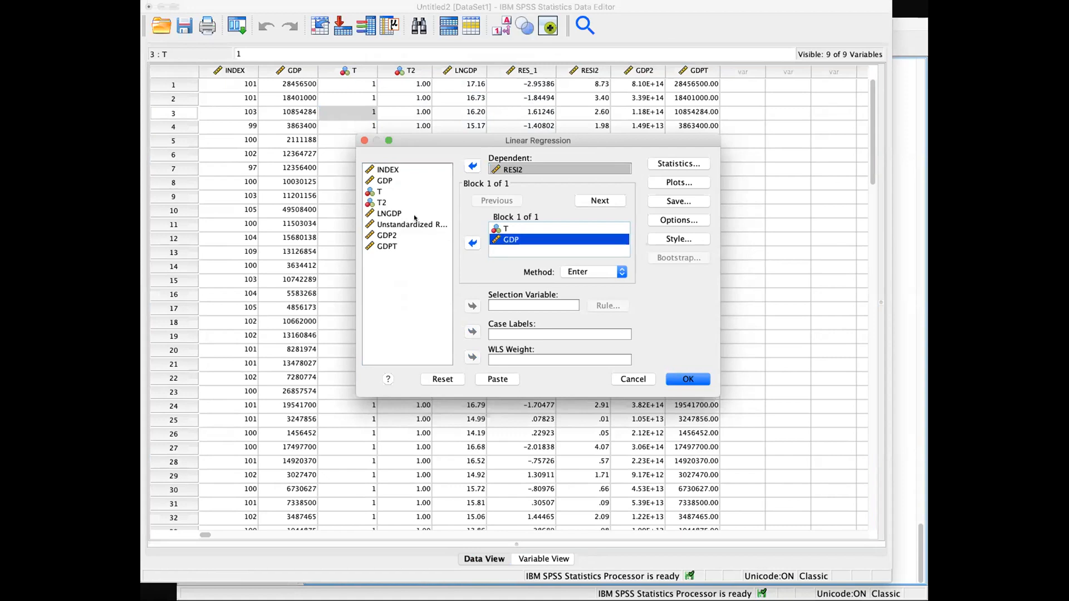
click(389, 202)
shift+click(400, 236)
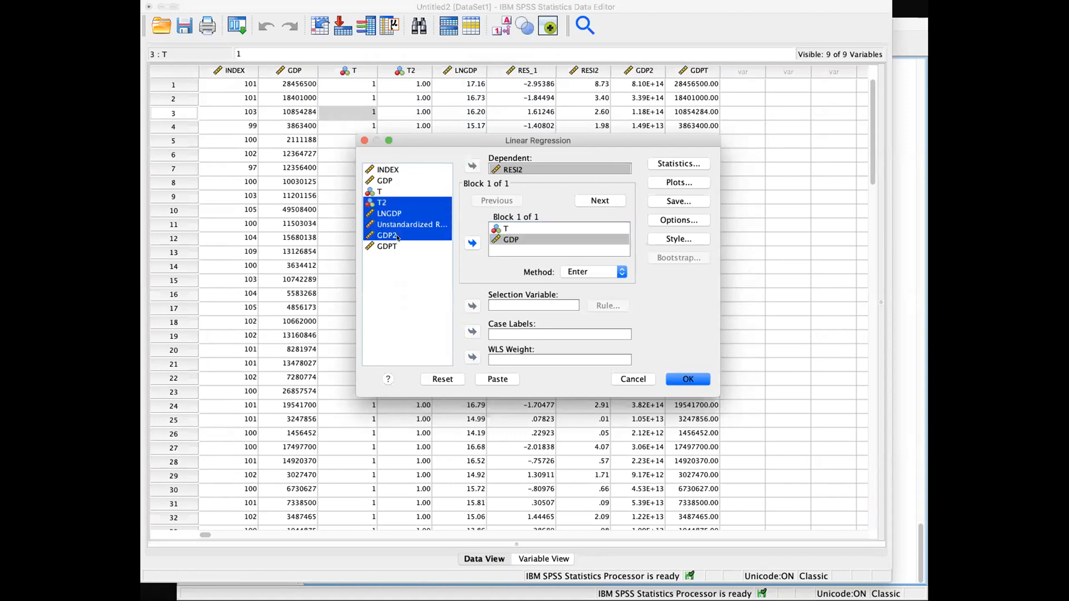
click(397, 203)
click(399, 236)
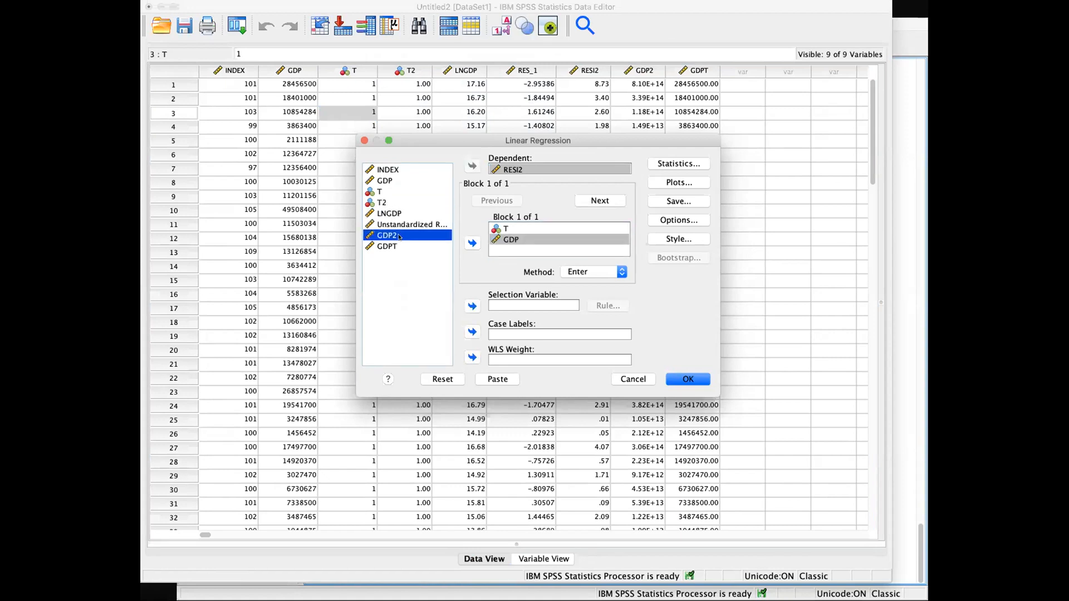
click(409, 203)
click(472, 244)
click(411, 235)
click(473, 244)
click(411, 247)
click(472, 244)
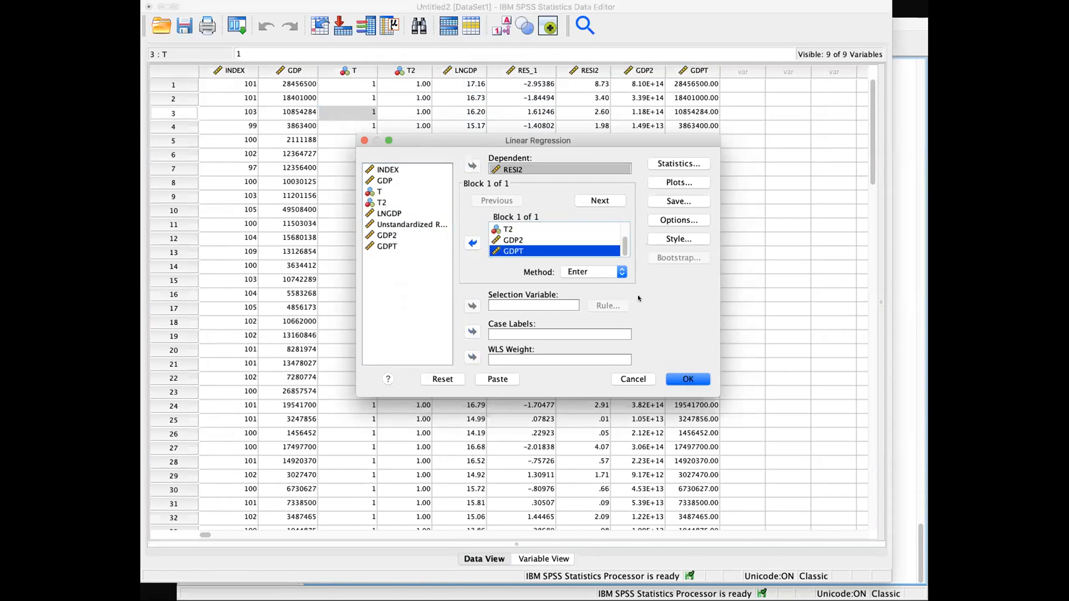
Step: Run the RESI2 regression and examine its Model Summary, ANOVA and Coefficients tables
click(689, 379)
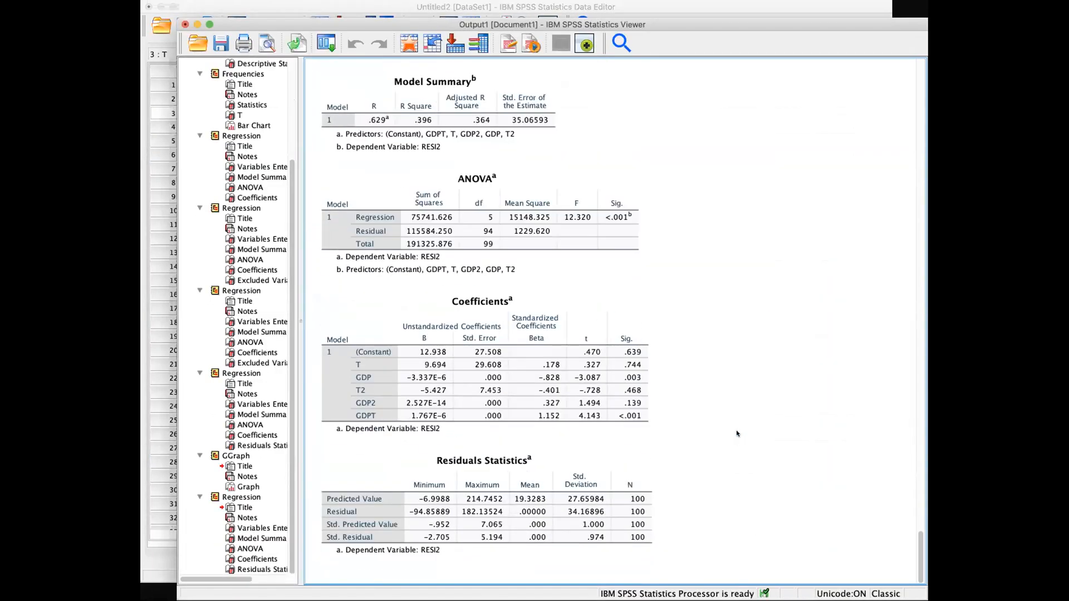
click(613, 393)
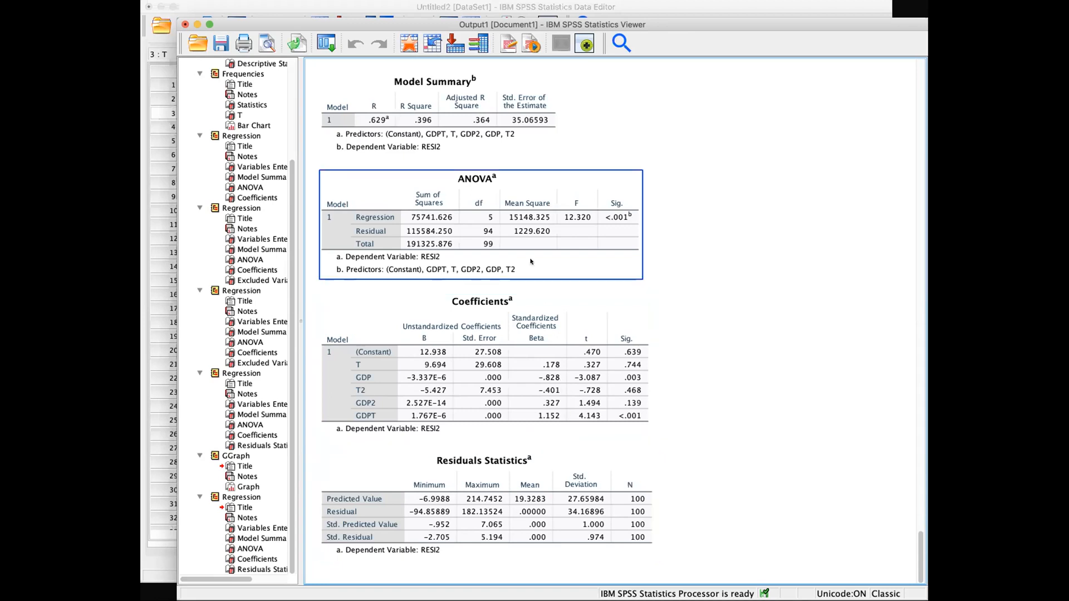
scroll(553, 249, up, 2)
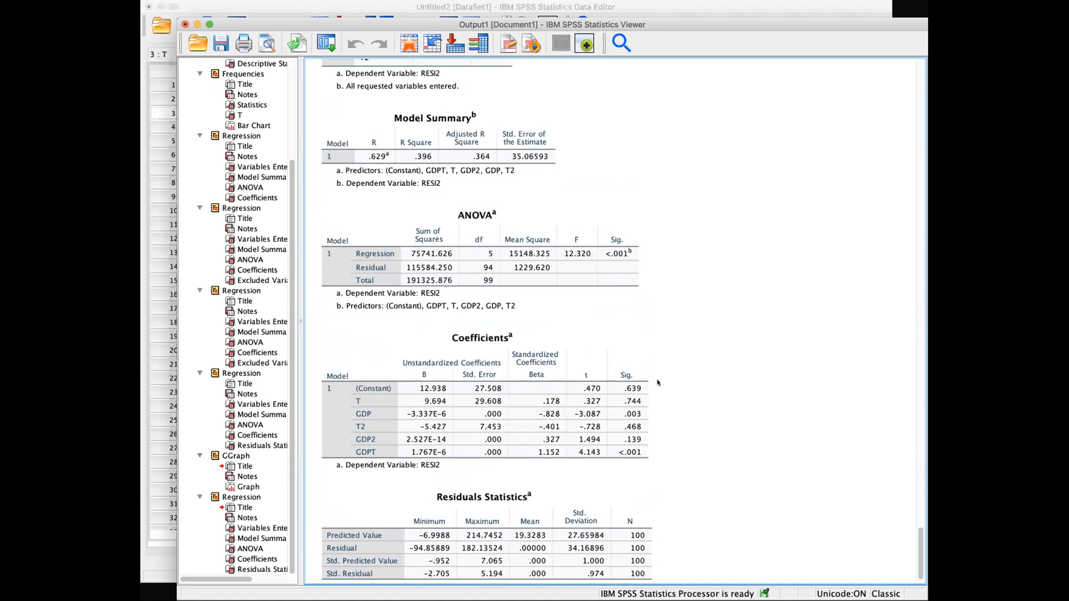
scroll(657, 383, down, 2)
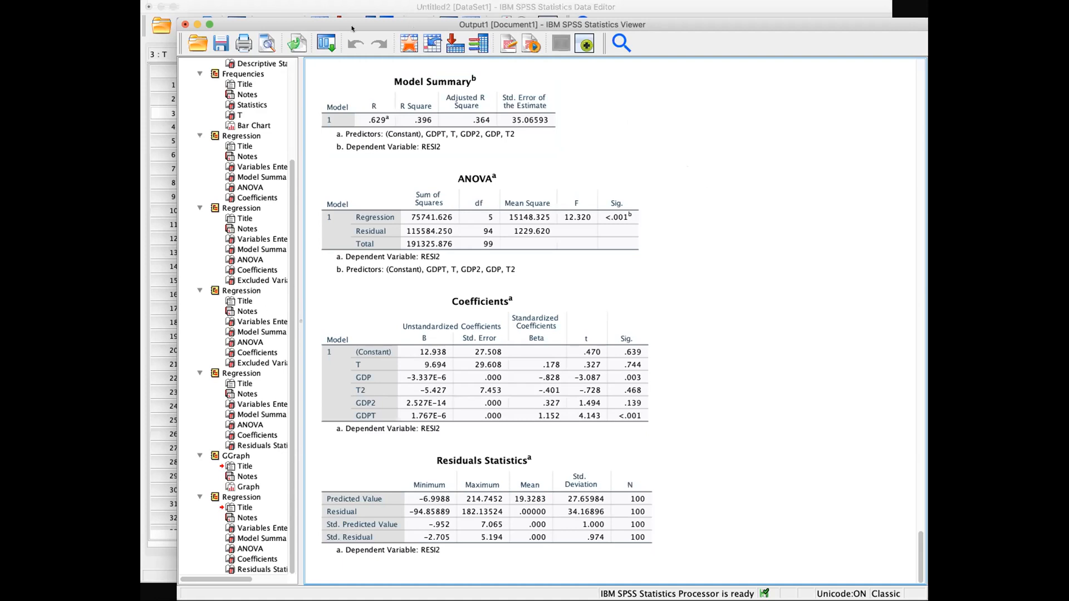
click(331, 6)
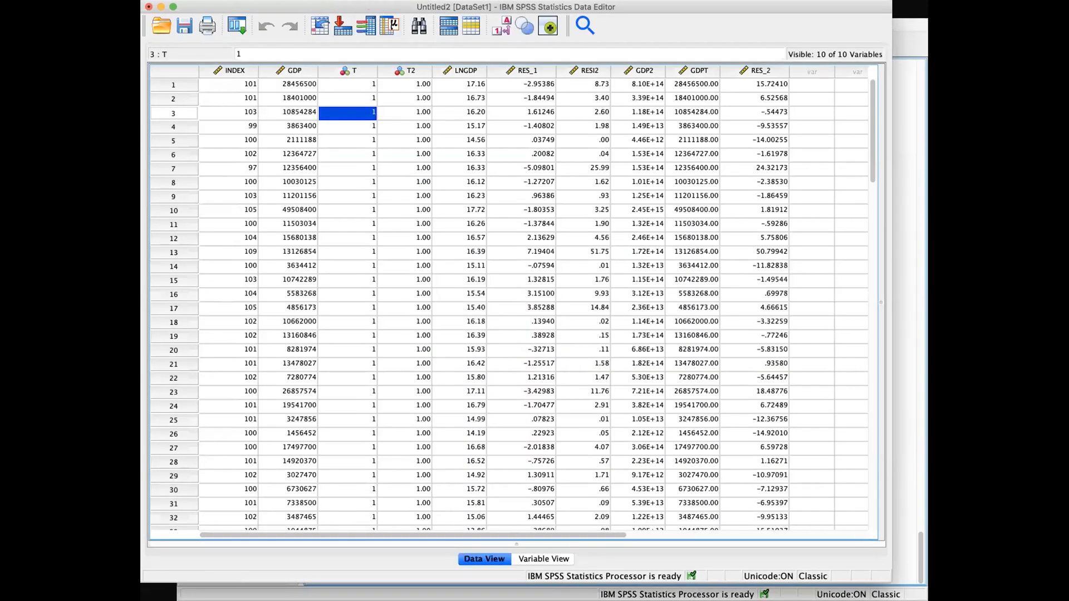
click(356, 1)
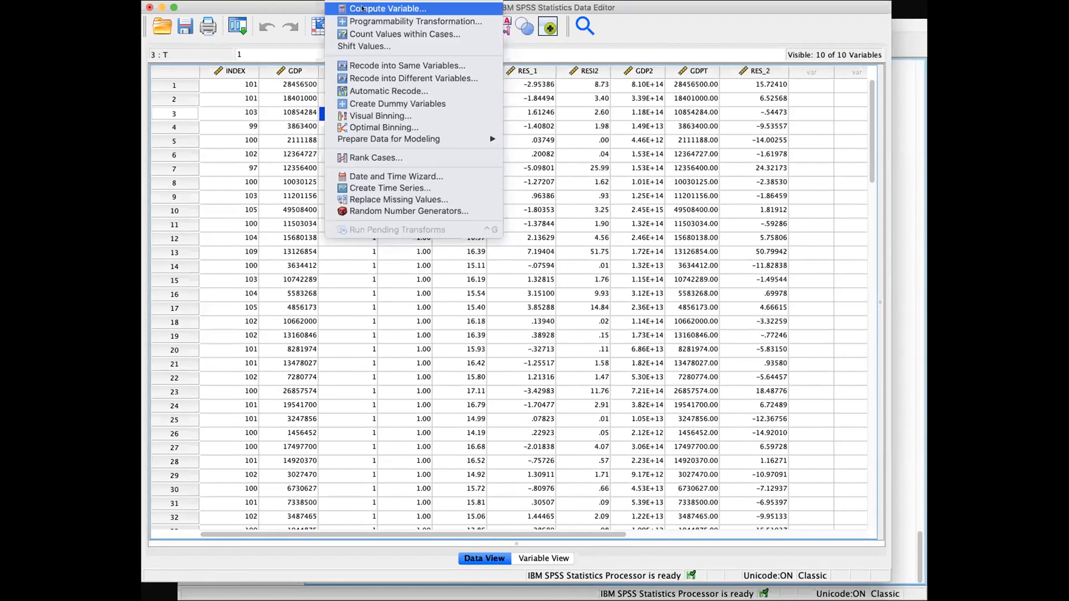
click(362, 8)
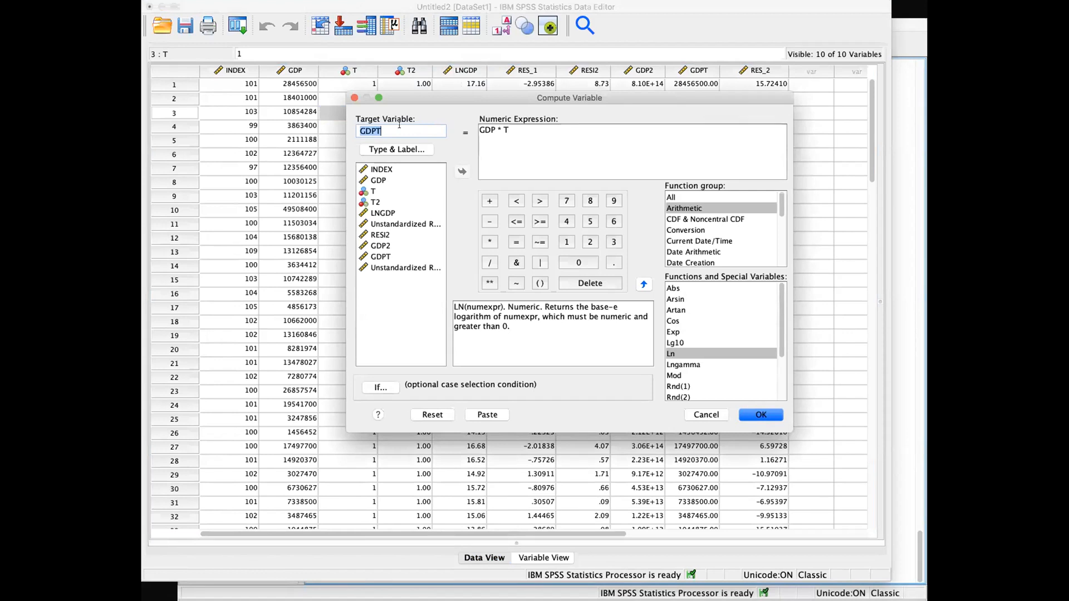
click(707, 415)
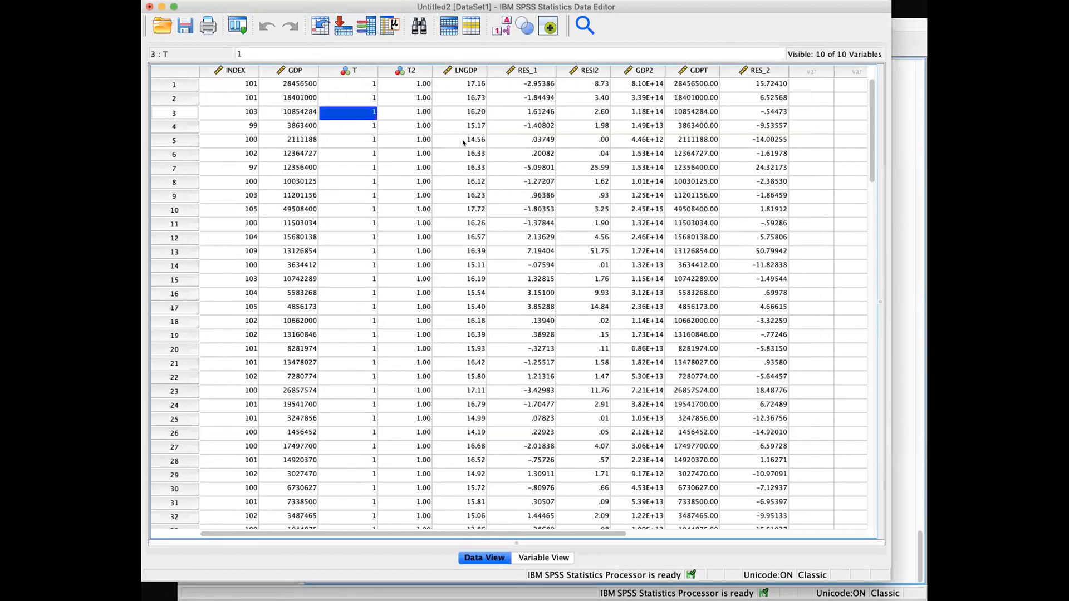
Step: Open the linear regression setup and remove T2, GDP2 and GDPT from the independent variables, keeping T and GDP
click(397, 1)
mouse_move(411, 142)
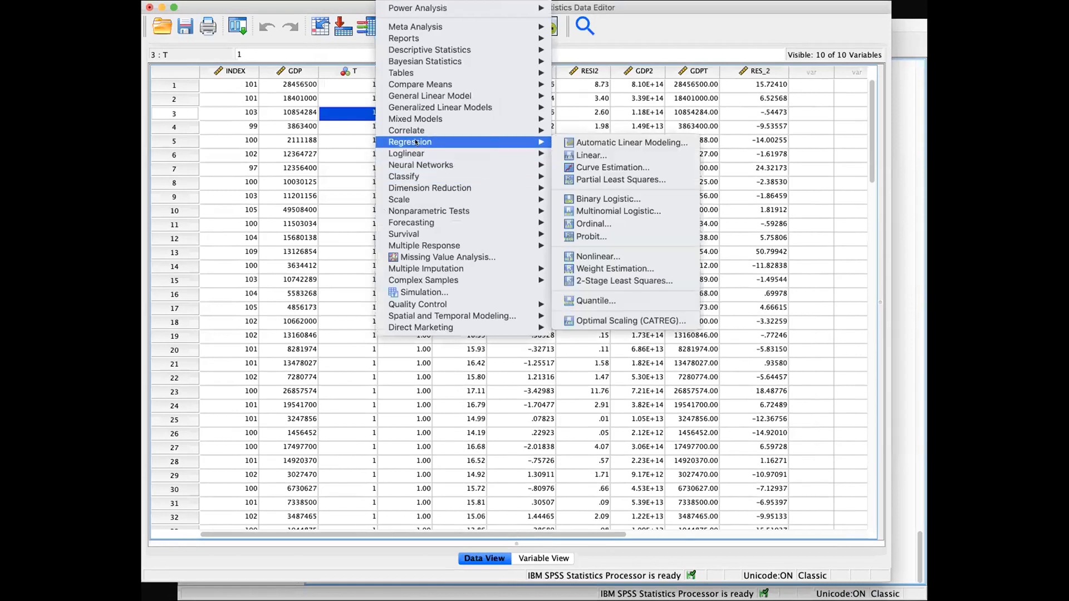
click(591, 155)
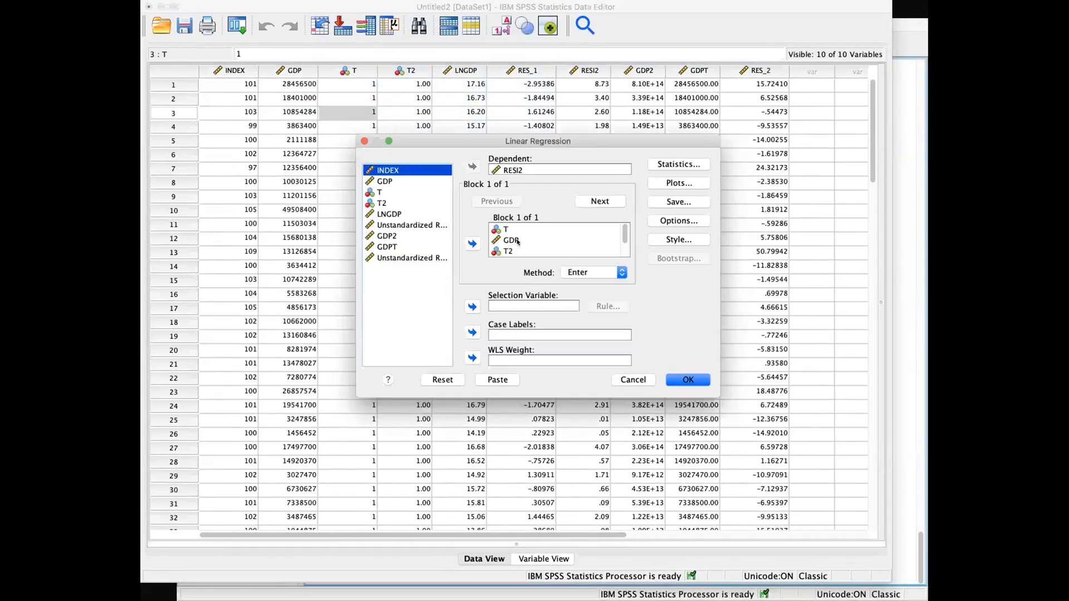
click(512, 251)
click(472, 244)
click(505, 251)
click(474, 244)
click(508, 251)
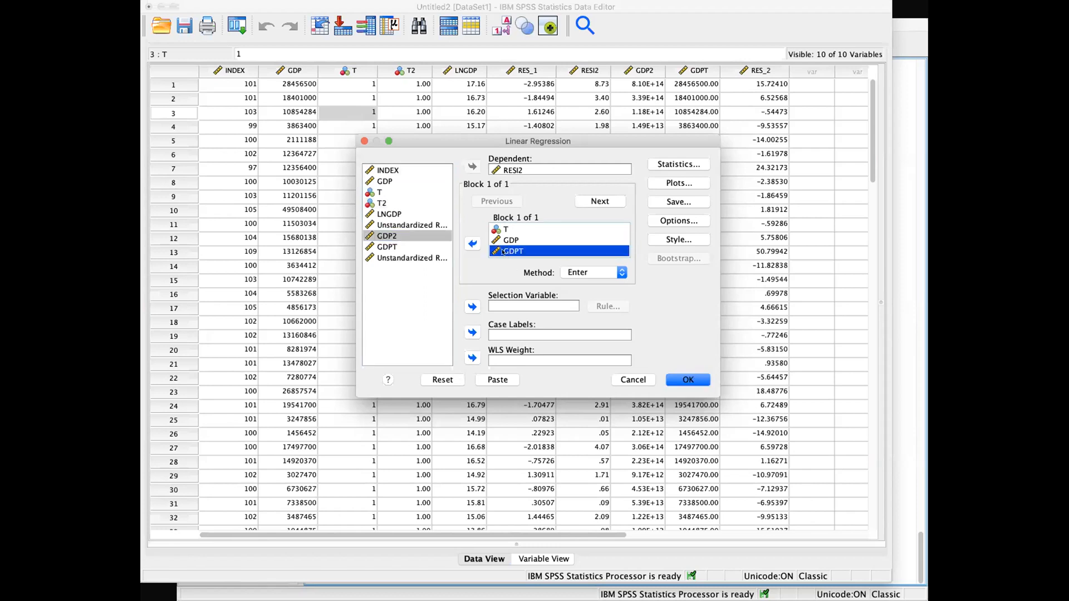
click(472, 244)
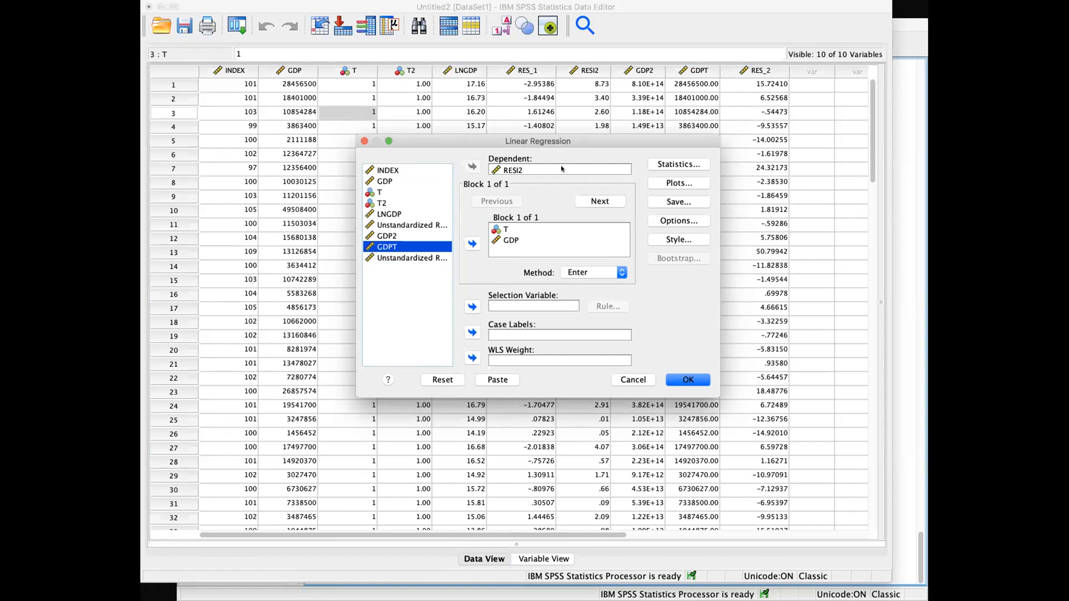
Step: Replace RESI2 with INDEX as the dependent variable of the linear regression
click(408, 170)
click(506, 170)
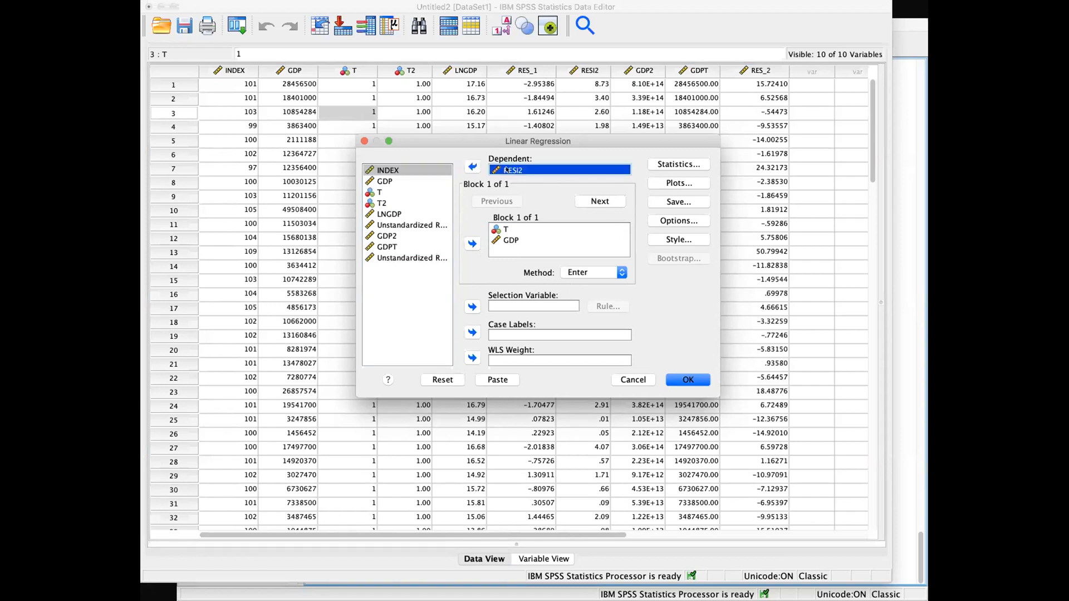
click(472, 167)
click(408, 170)
click(472, 166)
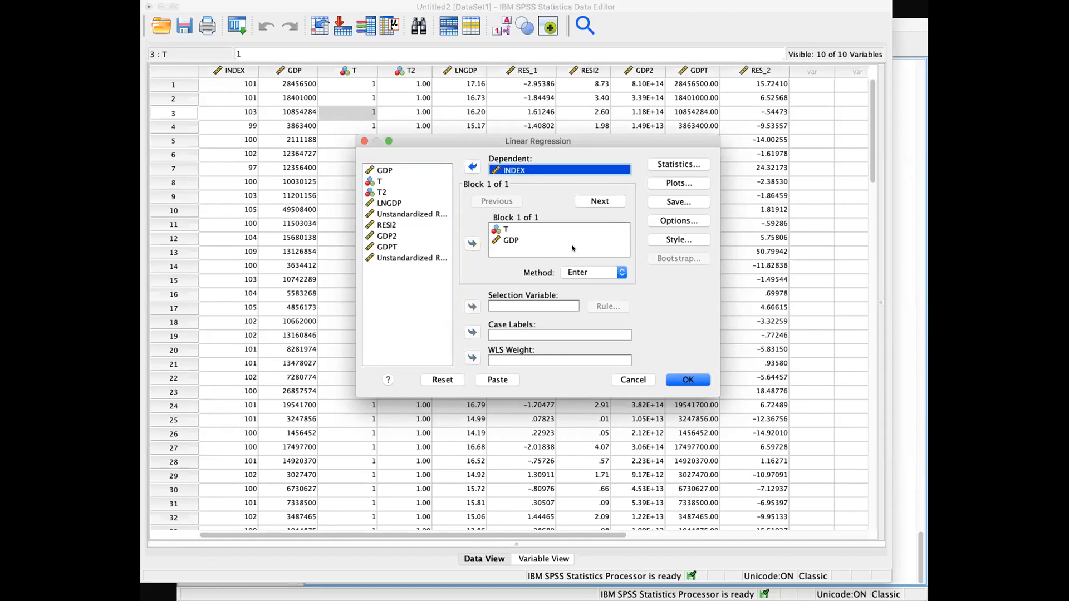
drag(573, 243, 572, 243)
click(673, 165)
click(869, 493)
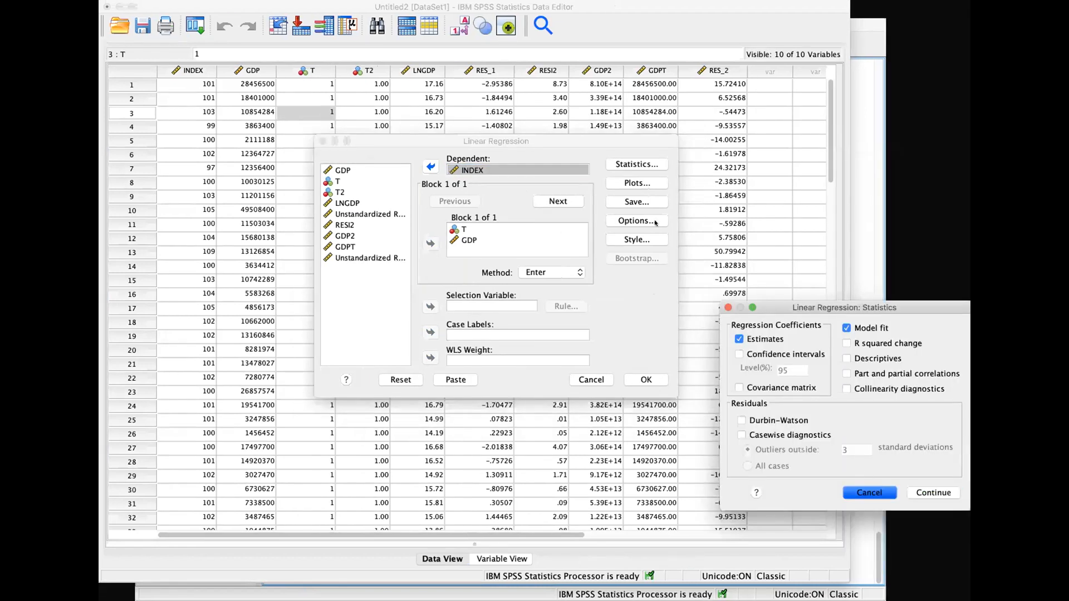
Step: Set the regression to save unstandardized predicted values instead of unstandardized residuals
click(638, 201)
drag(700, 137, 647, 123)
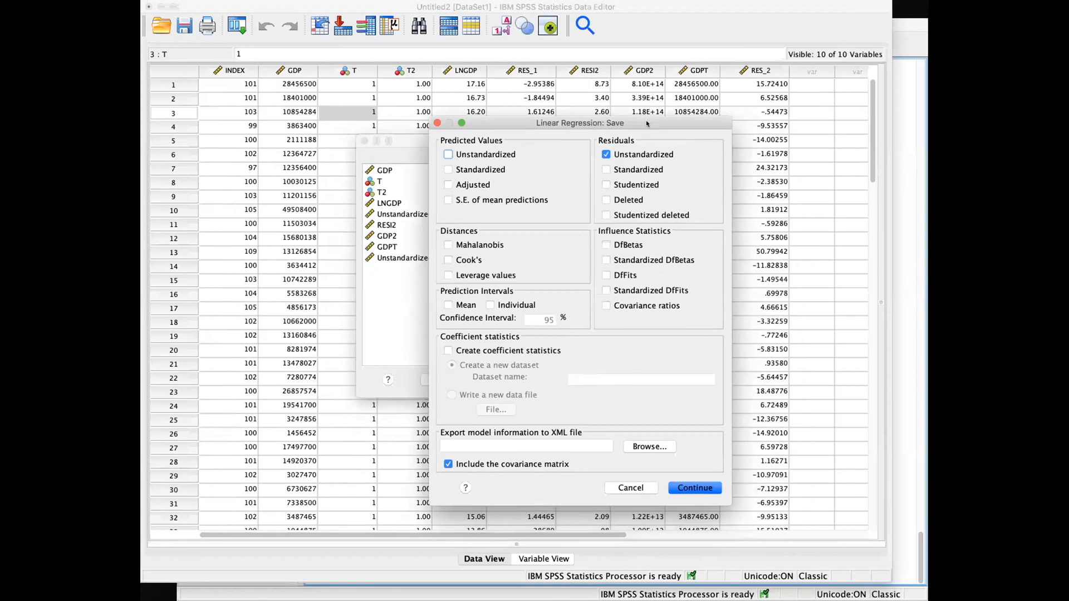
click(603, 153)
click(485, 154)
click(690, 487)
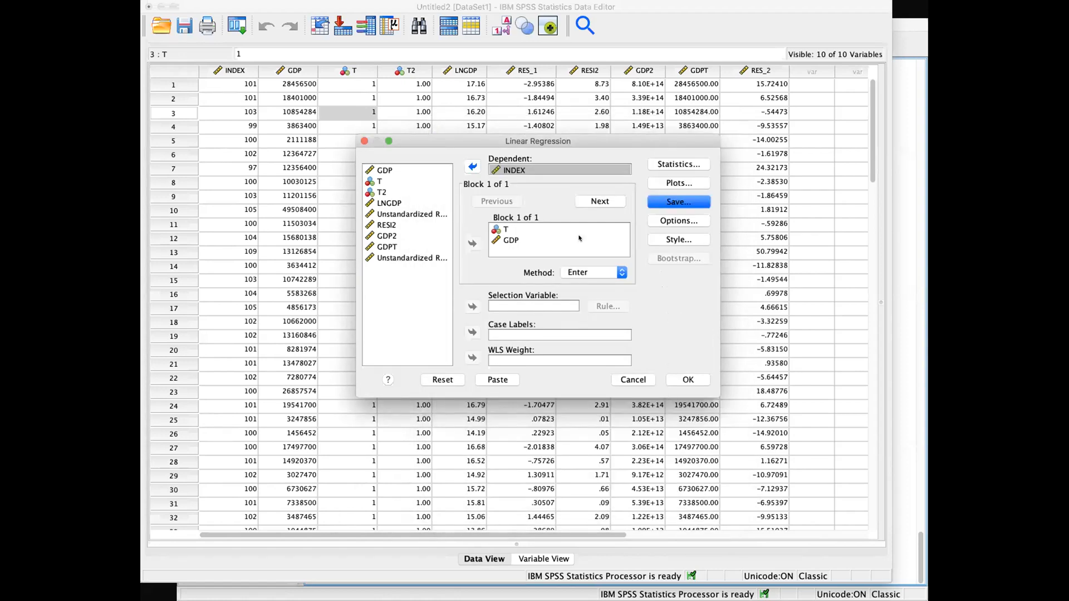
Step: Run the regression of INDEX on T and GDP and return to the data editor
click(504, 229)
click(511, 241)
click(683, 384)
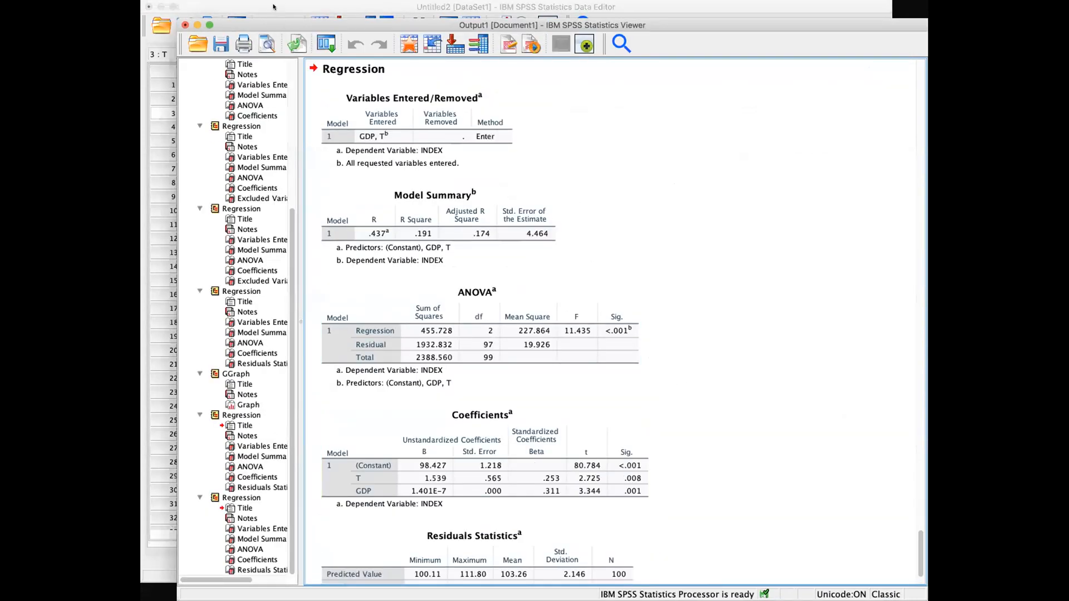
click(274, 6)
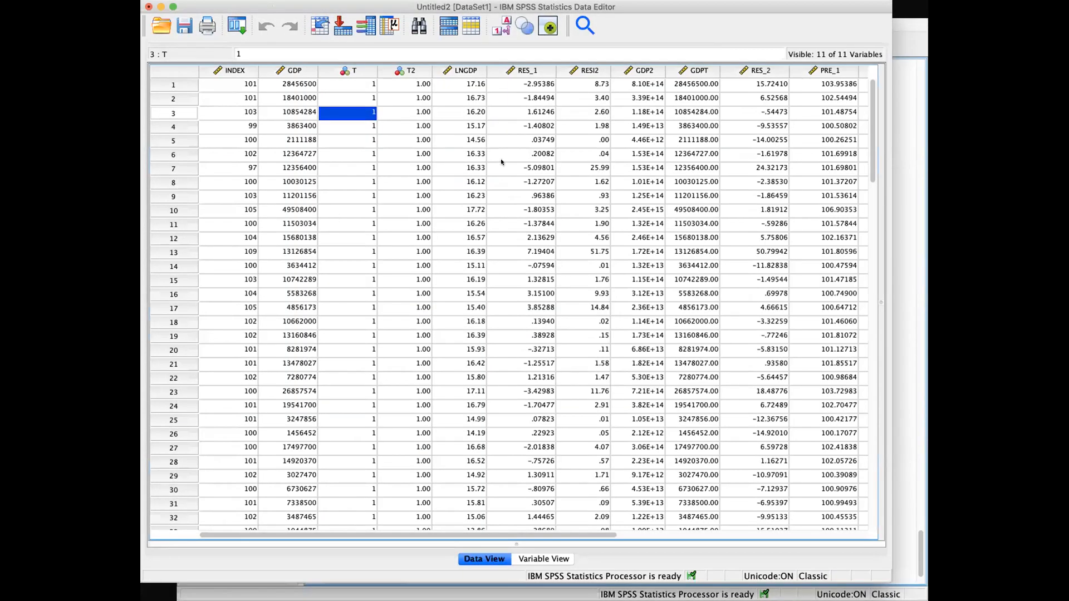
Step: Delete the RES_1, RESI2, GDP2, GDPT and RES_2 variables from the dataset
click(530, 72)
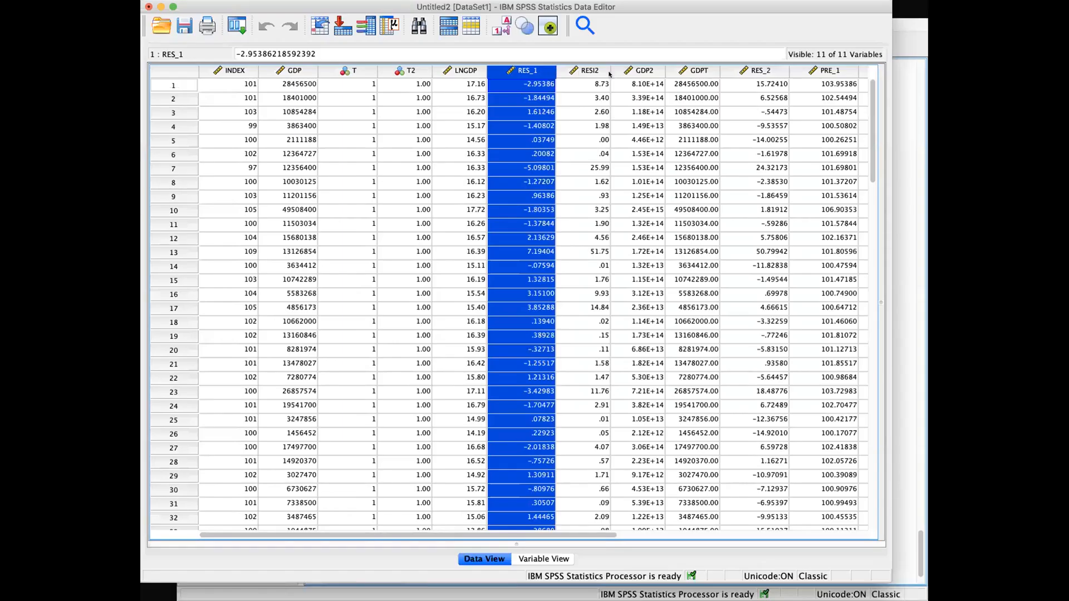
shift+click(764, 68)
click(757, 99)
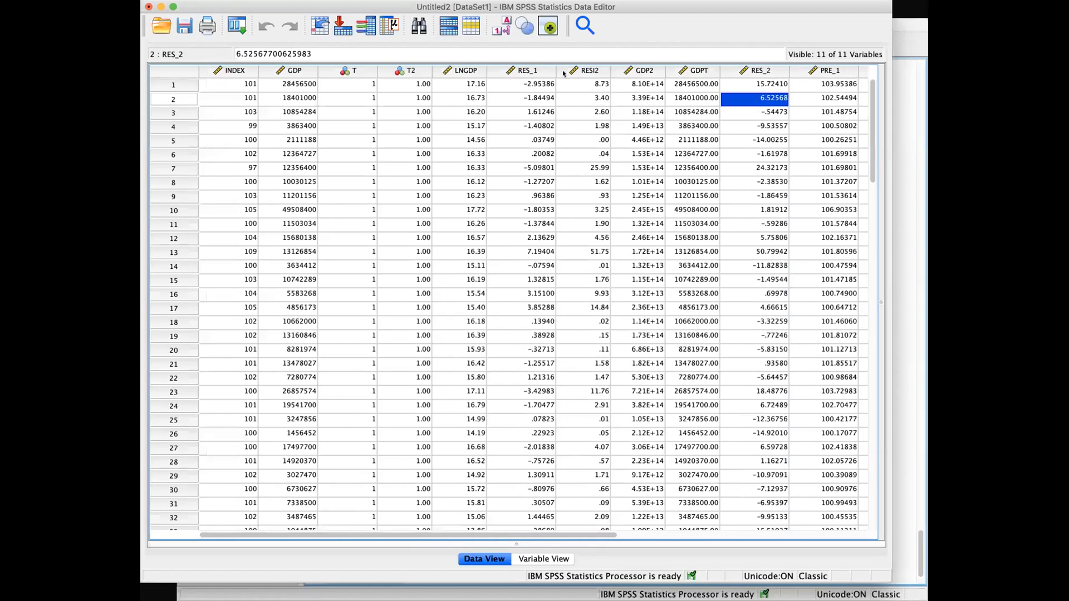
click(529, 71)
shift+click(759, 71)
right_click(745, 73)
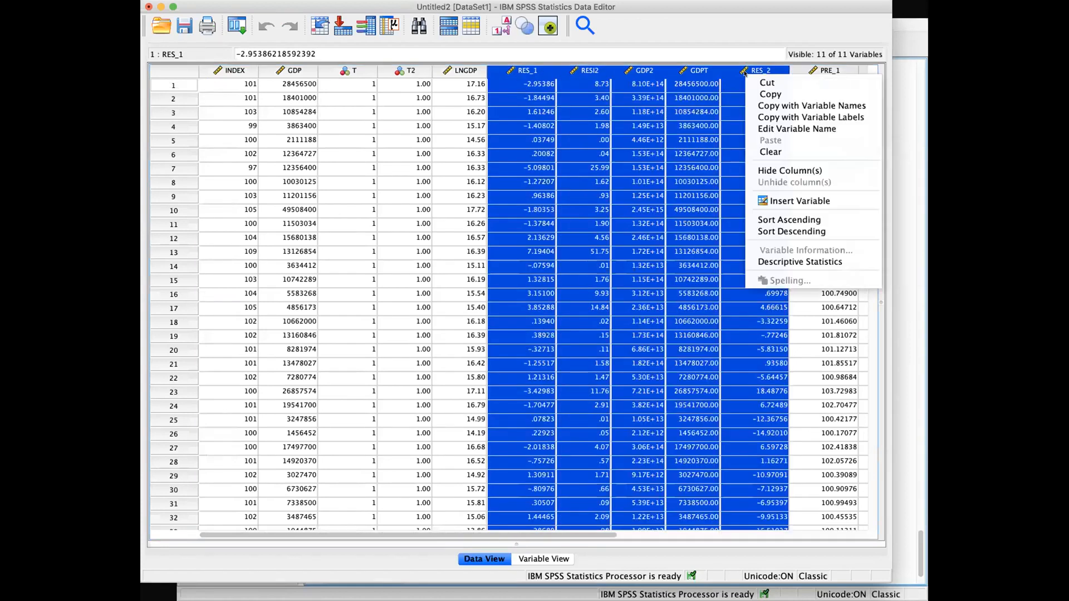
click(771, 151)
click(612, 152)
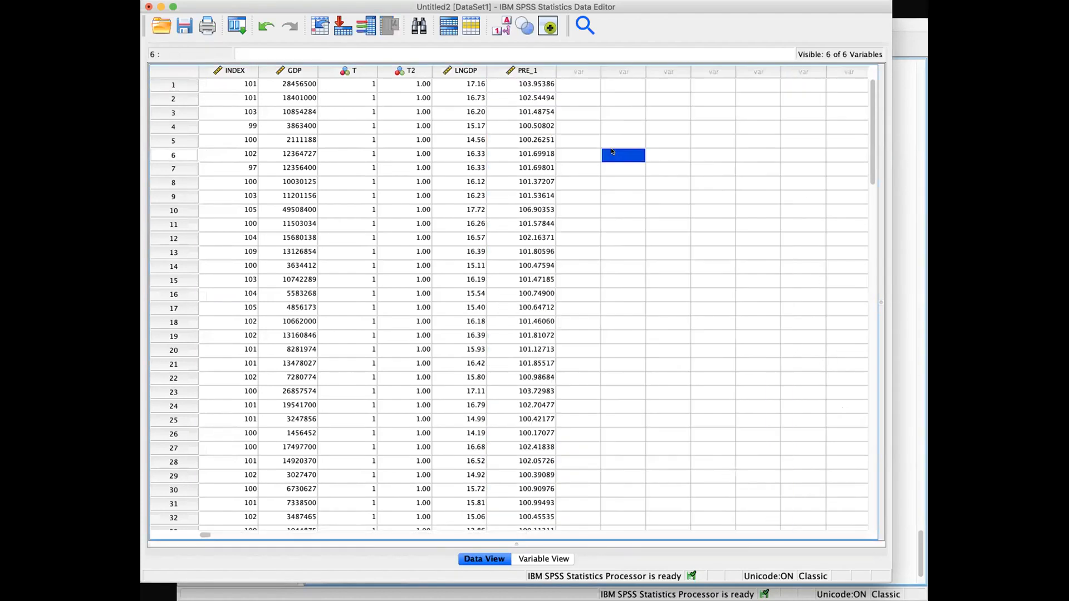
Step: Review the saved predicted values in PRE_1 alongside the GDP and T columns
click(521, 71)
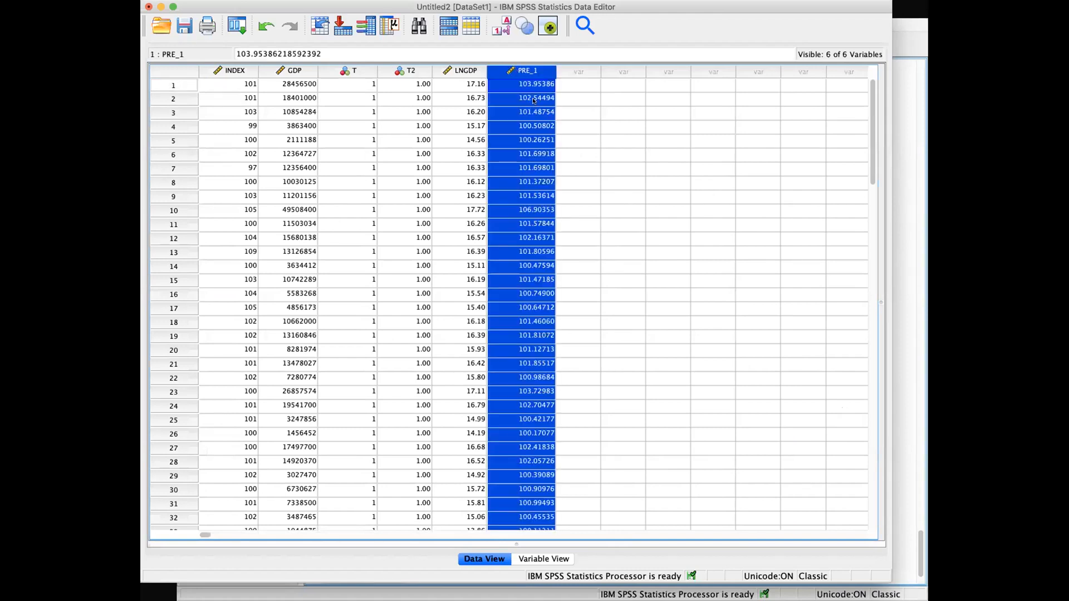
drag(299, 73, 341, 72)
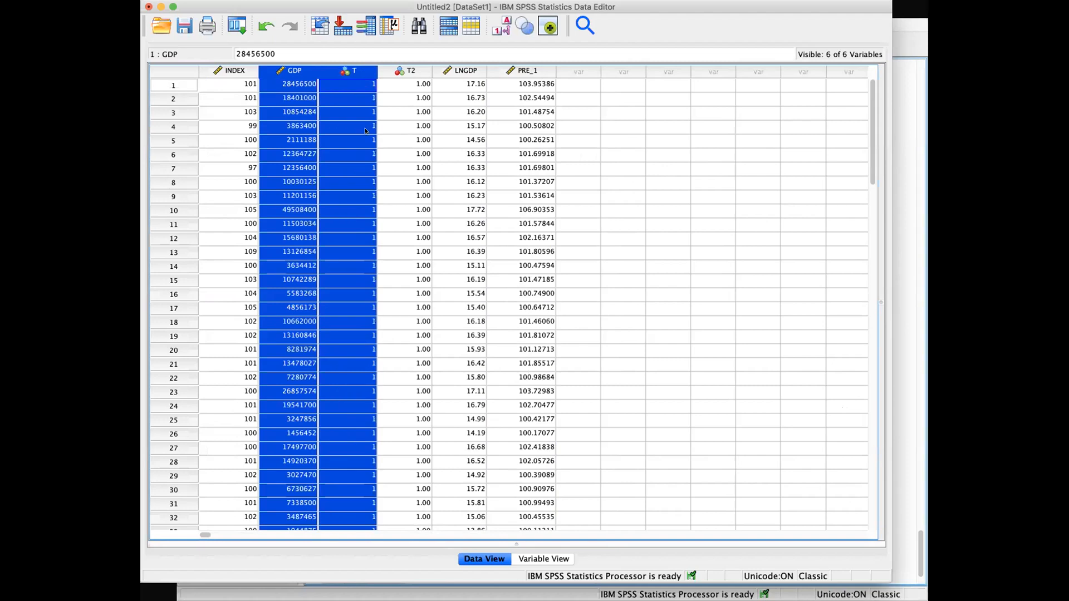
Step: Compare the actual INDEX values with the predicted PRE_1 values in the first rows of the dataset
click(233, 86)
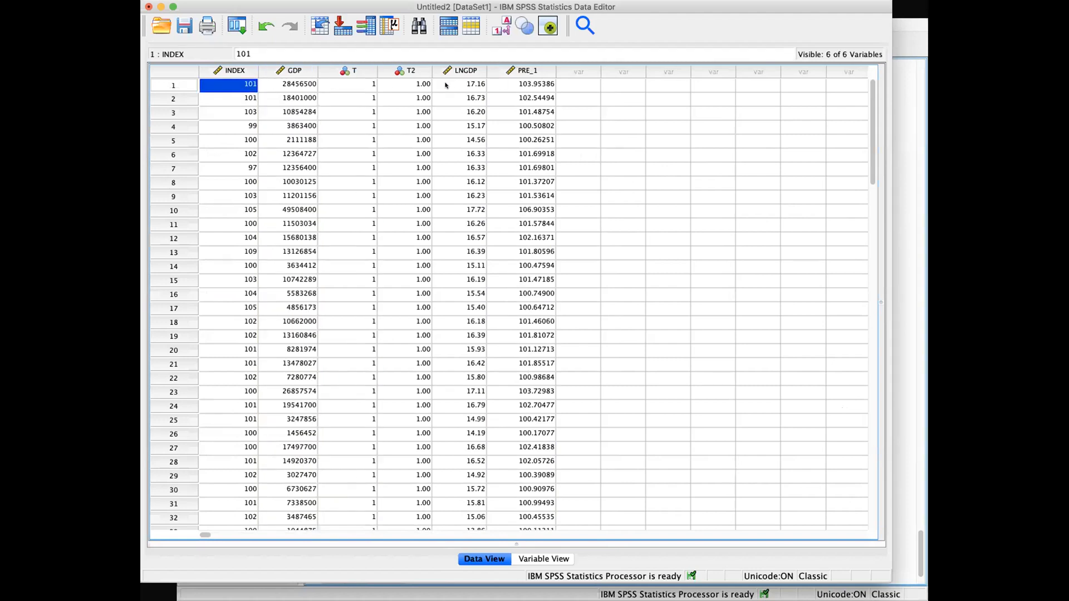
click(532, 84)
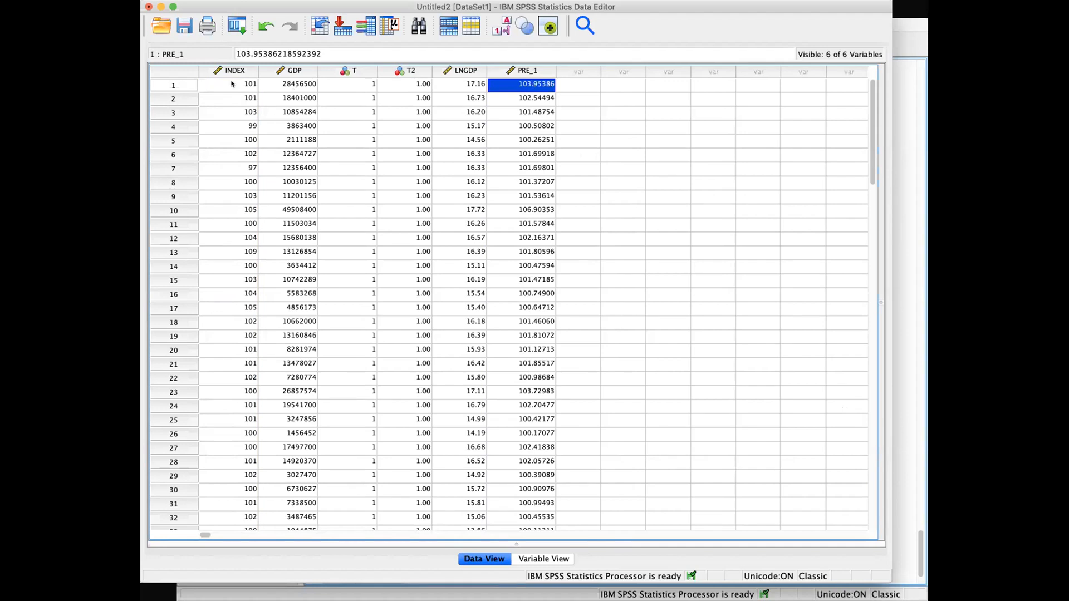
click(234, 84)
click(514, 84)
click(535, 102)
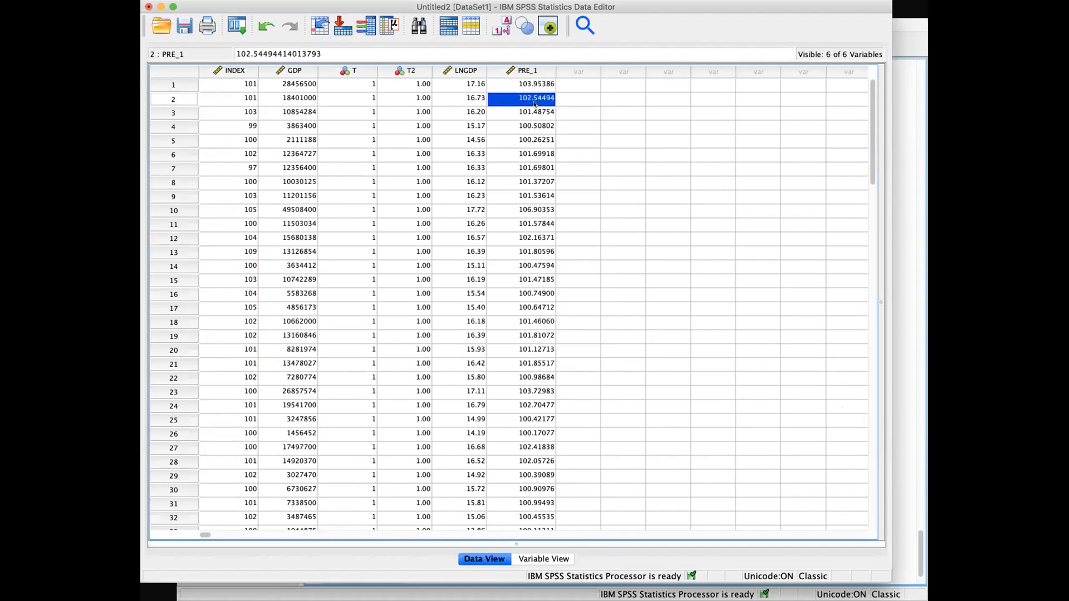
Step: Begin computing a new variable with INDEX2 as the target variable
click(355, 0)
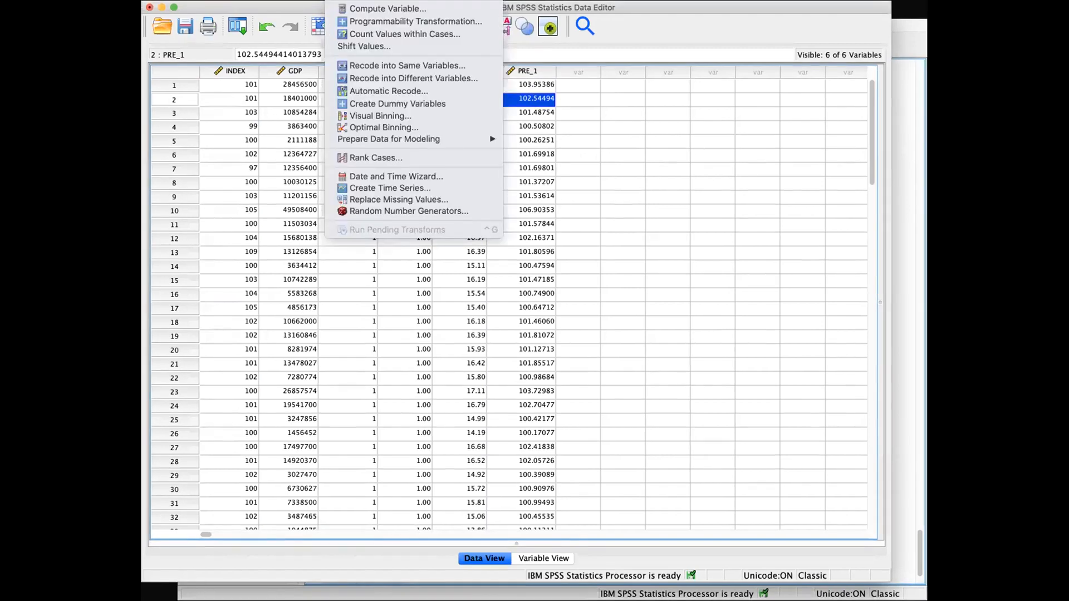
click(388, 8)
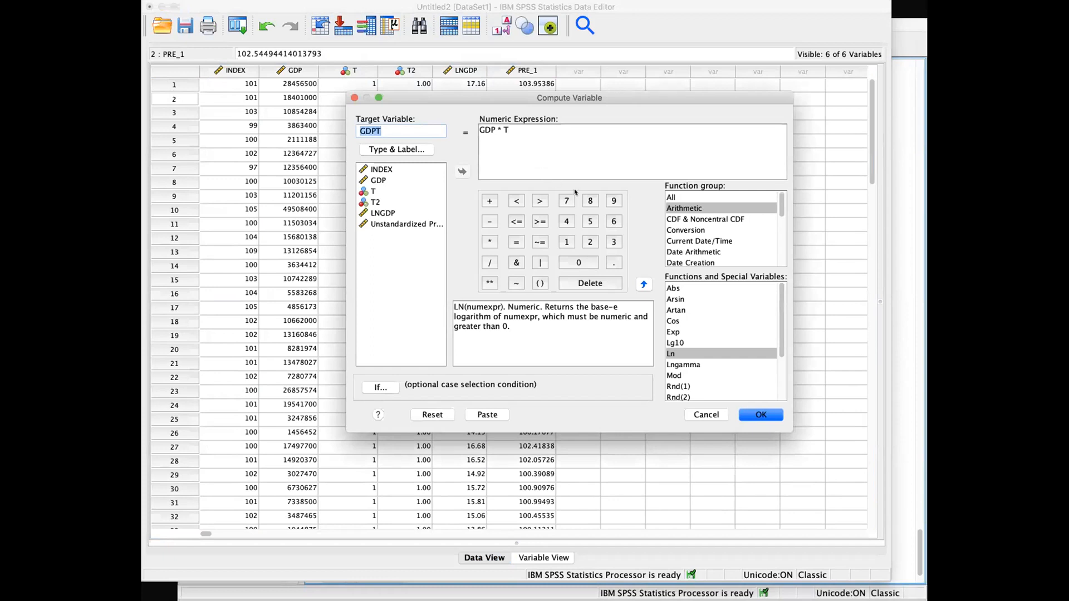
text(INDEX2)
key(Tab)
Step: Replace the numeric expression with PRE_1 * PRE_1 and compute the squared predicted values
click(417, 223)
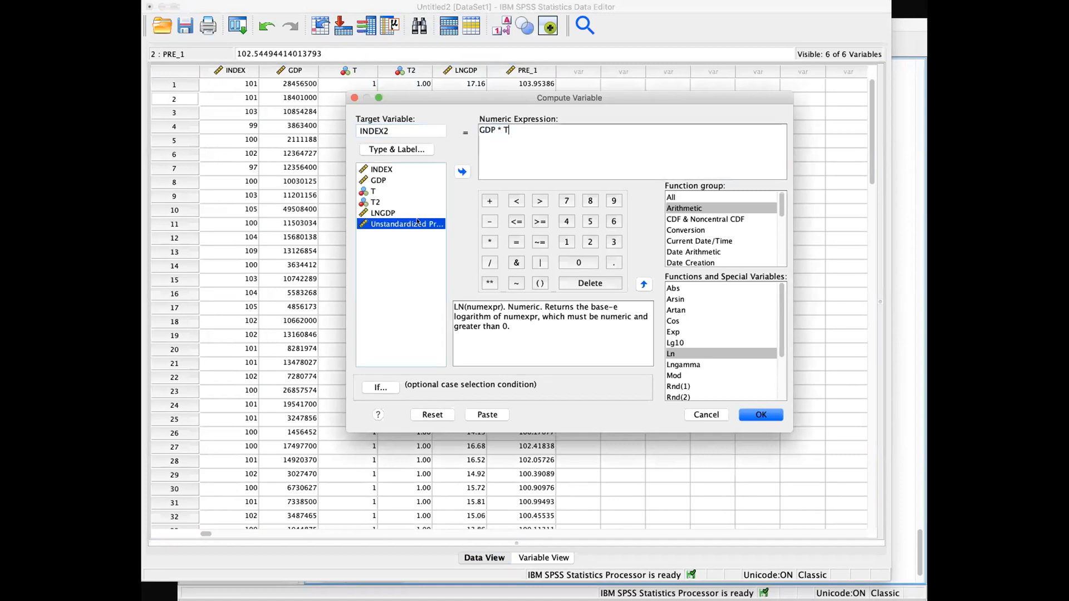
click(511, 131)
drag(511, 131, 460, 171)
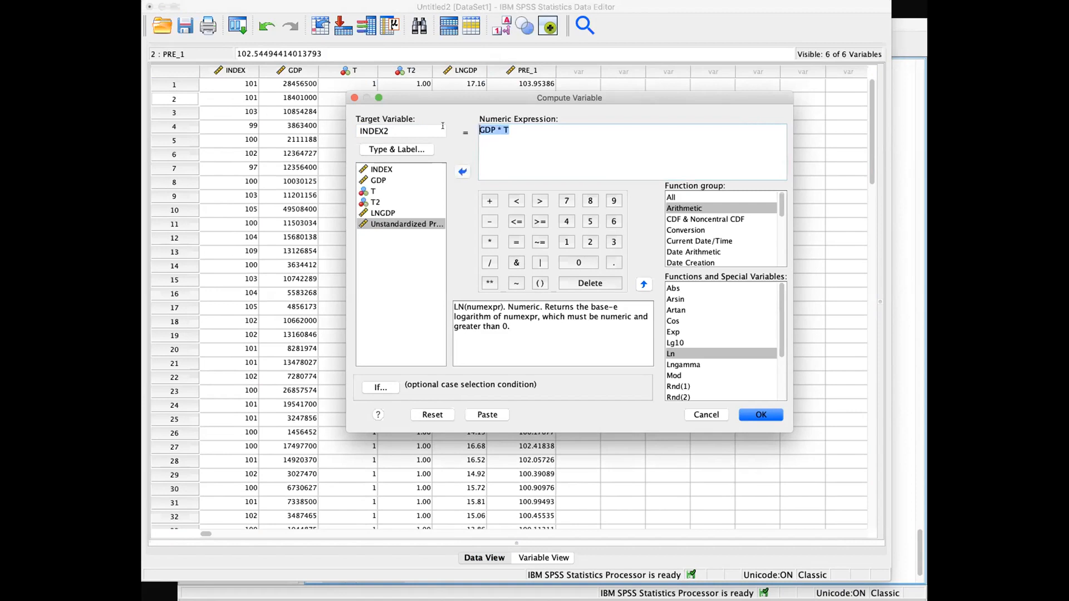
key(BackSpace)
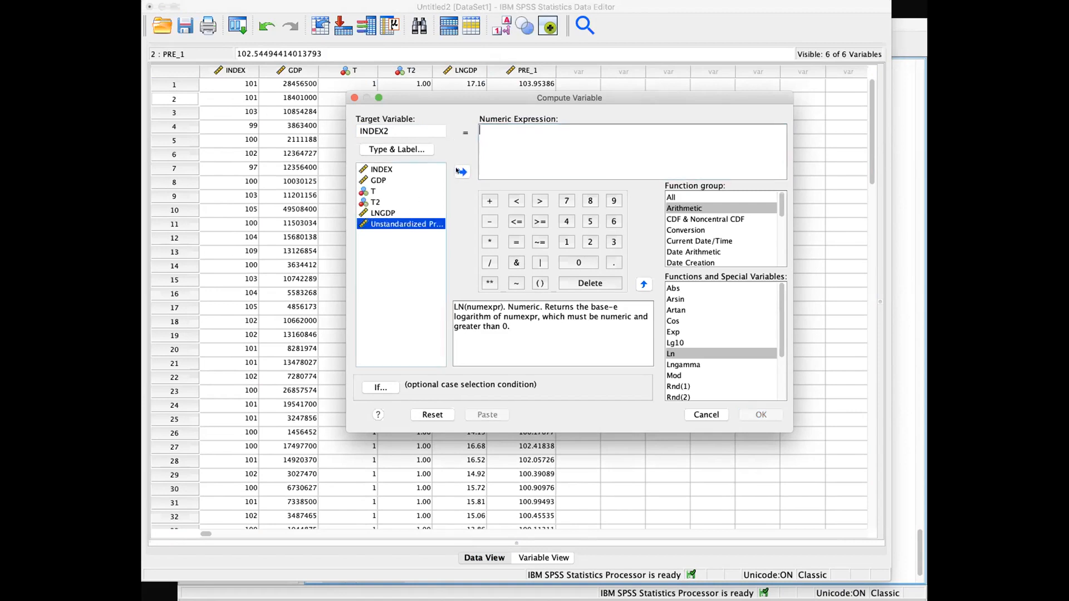
click(460, 171)
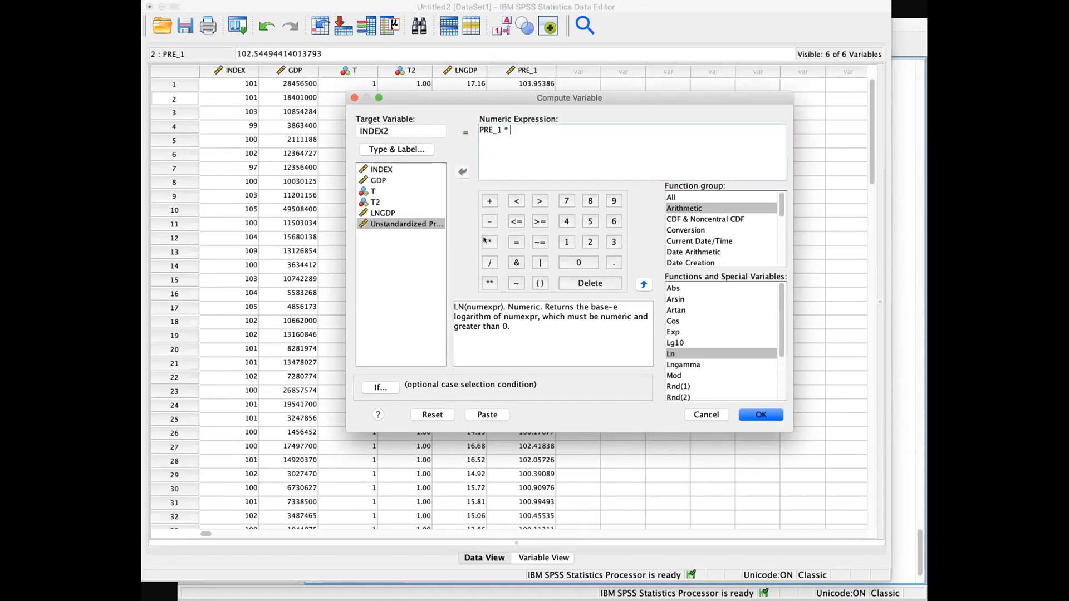
click(461, 172)
click(761, 414)
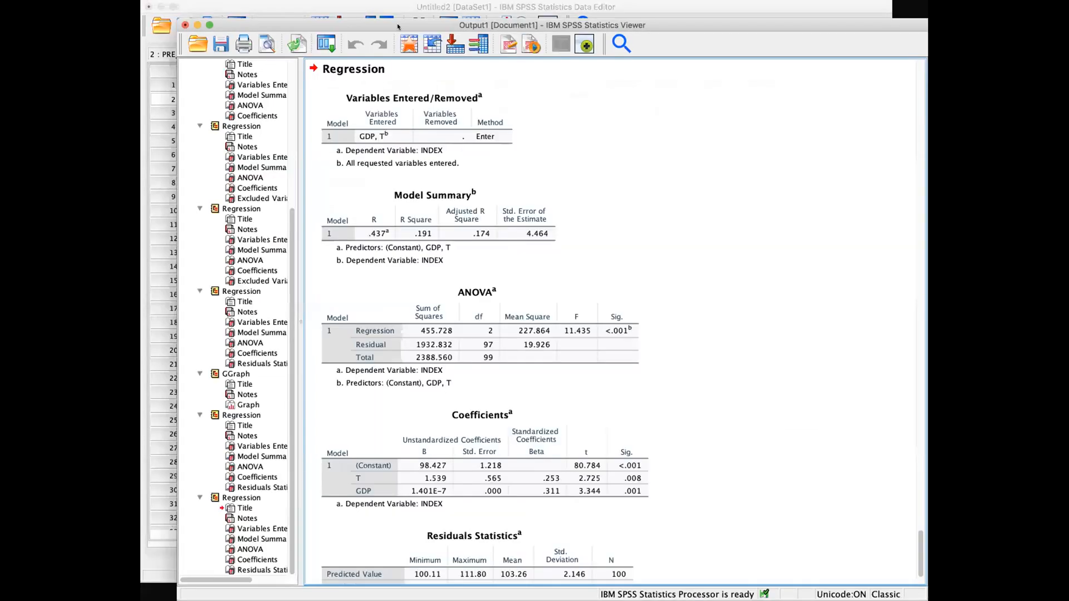
Step: Check the INDEX2 column against PRE_1 in the dataset and set up another computed variable with target INDEX3
click(583, 71)
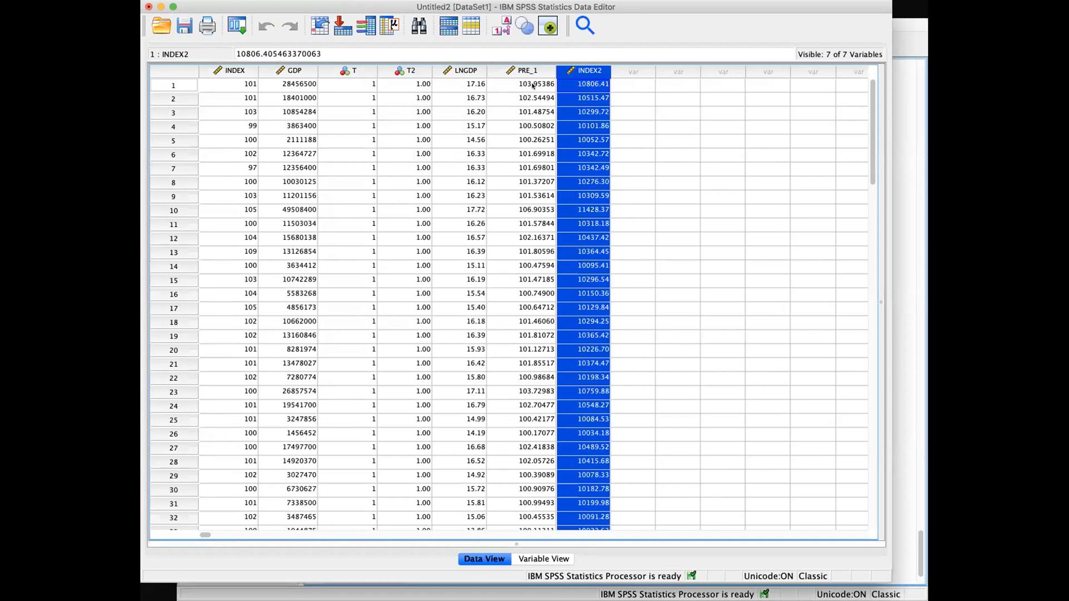
click(533, 85)
click(532, 71)
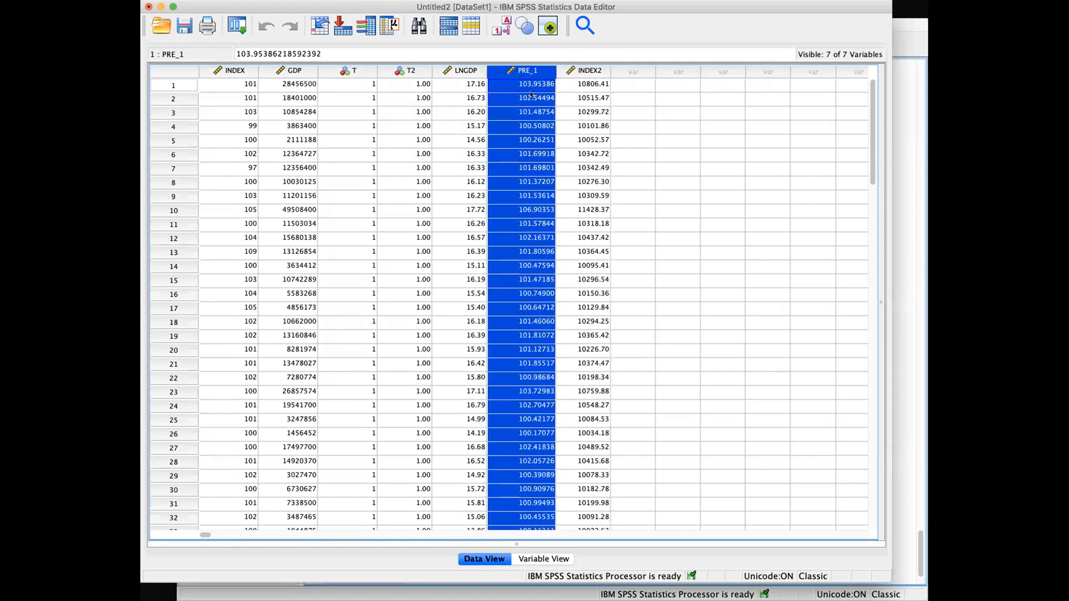
click(575, 71)
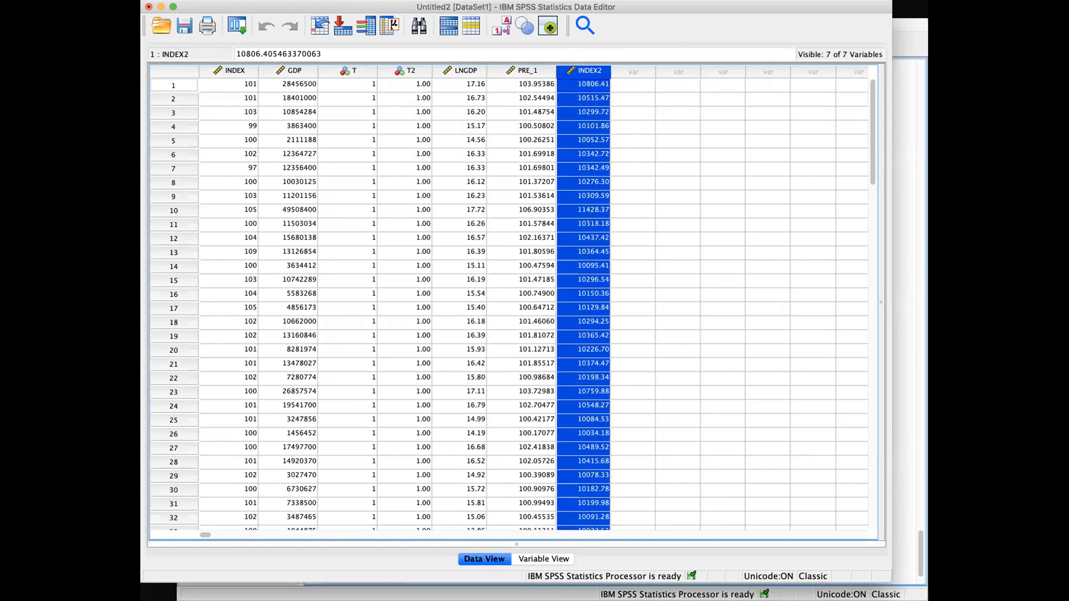
click(273, 1)
click(340, 10)
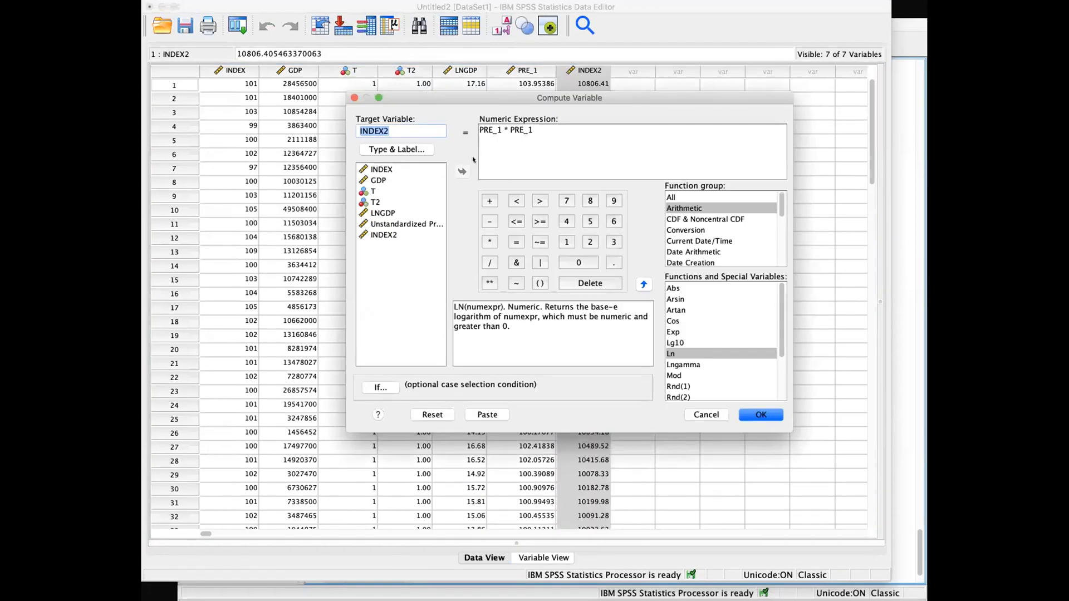
click(419, 131)
key(BackSpace)
text(3)
Step: Change the numeric expression to PRE_1 * INDEX2 and compute the cubed predicted values
click(550, 125)
key(BackSpace)
key(BackSpace)
key(BackSpace)
key(BackSpace)
key(BackSpace)
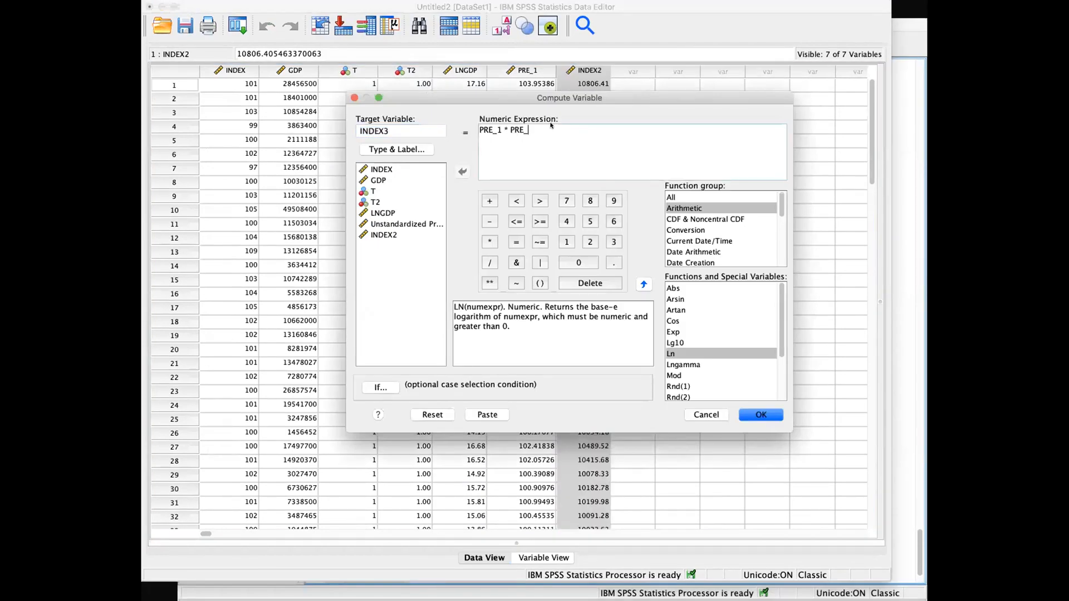
click(407, 233)
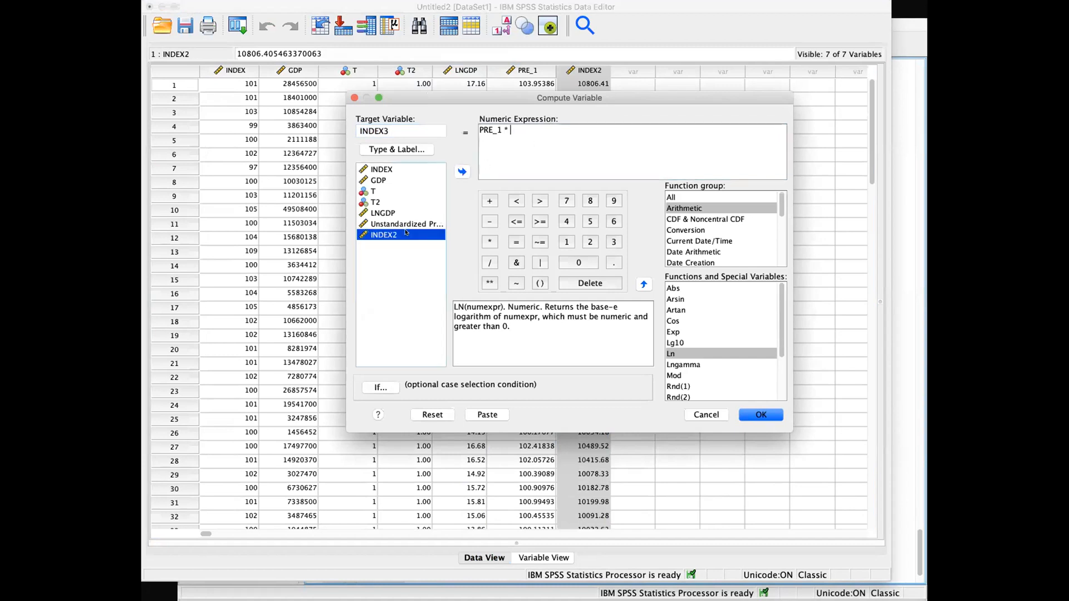
click(462, 171)
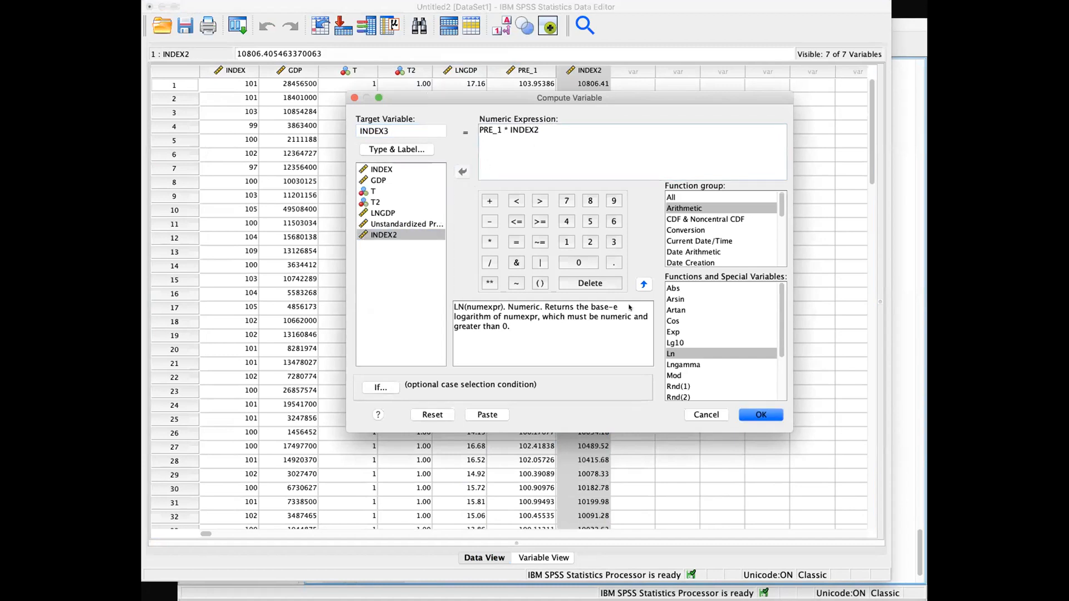
click(760, 414)
Step: Run a linear regression on INDEX with INDEX2 and INDEX3 added to the predictors T and GDP, using the Enter method
click(311, 6)
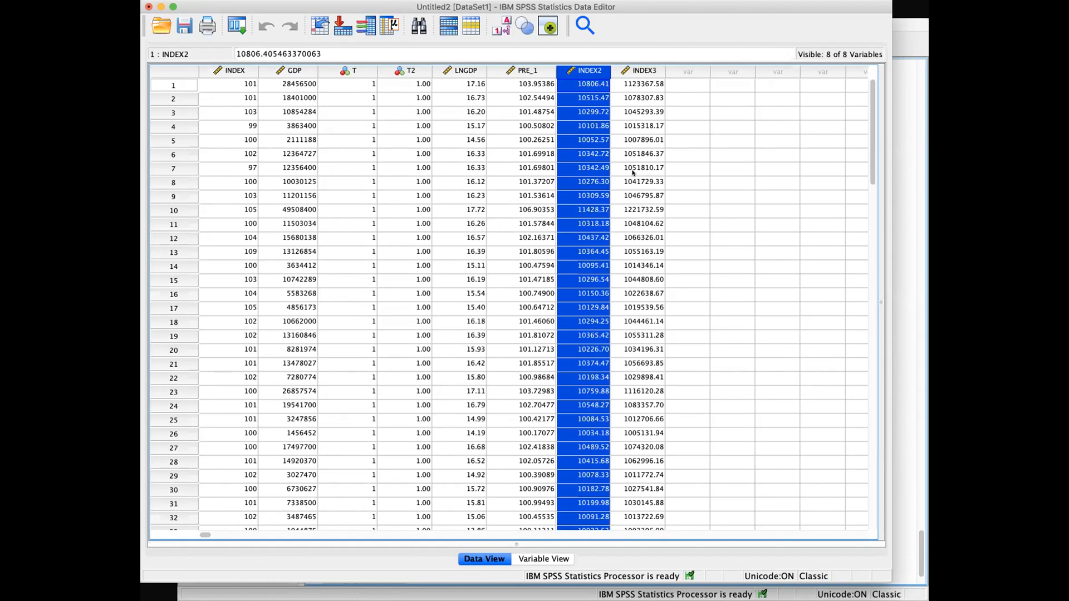
click(622, 153)
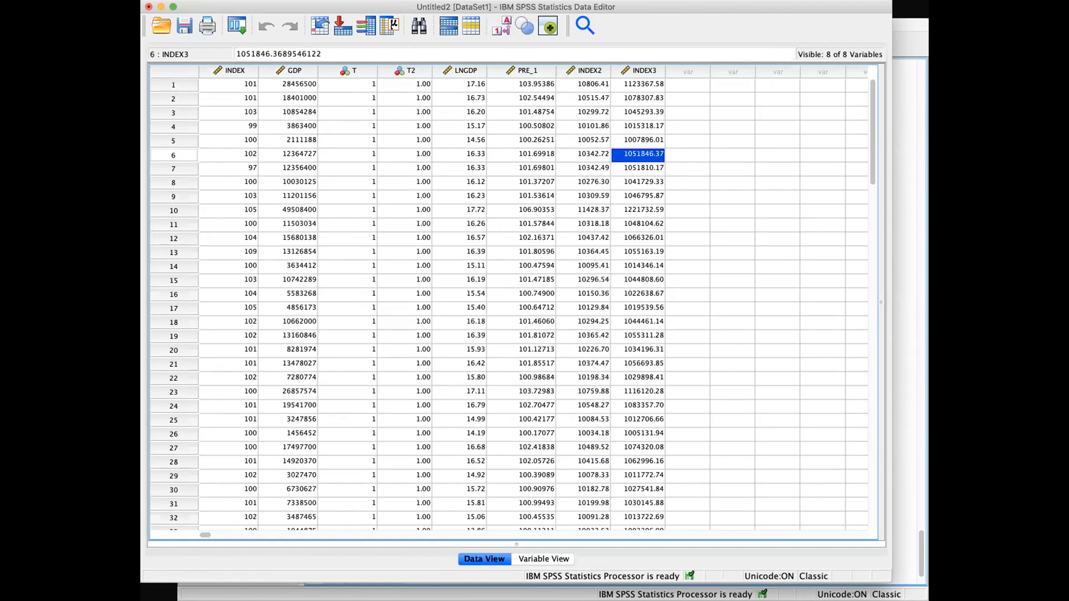
click(397, 1)
mouse_move(436, 140)
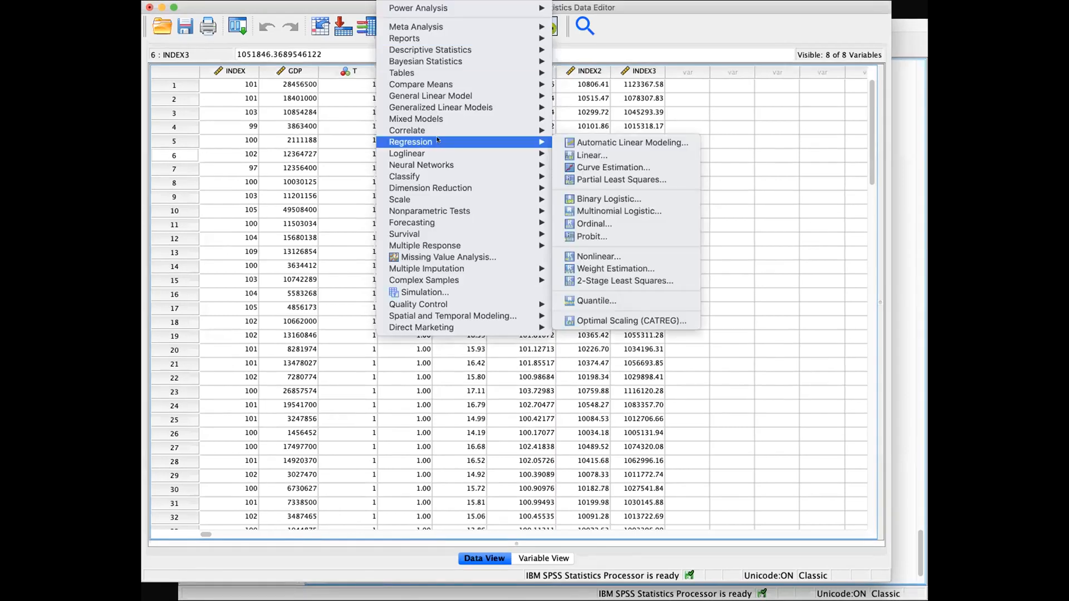
click(588, 156)
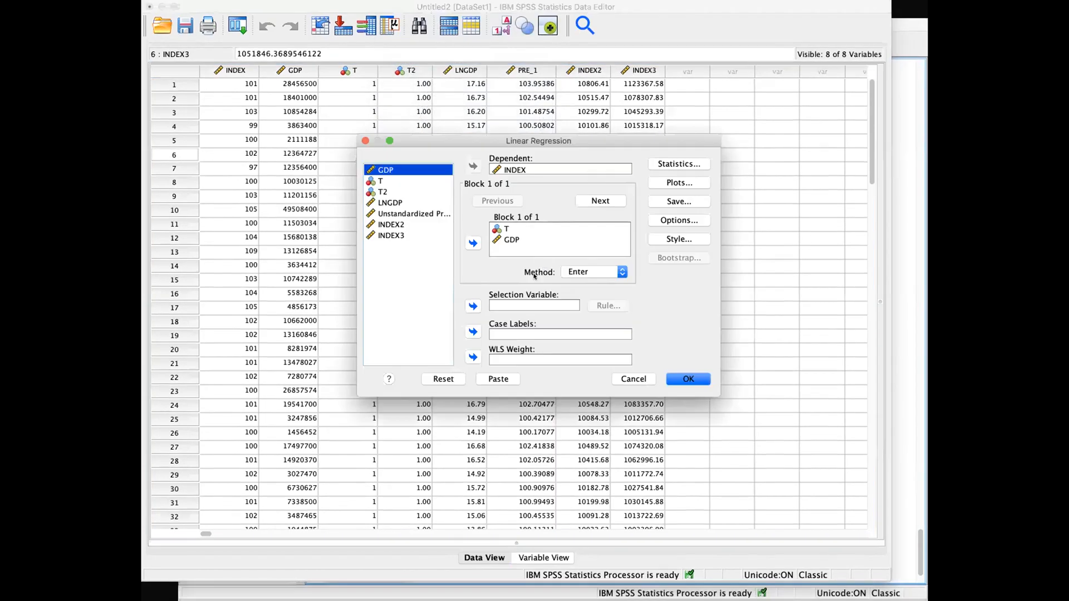
click(522, 238)
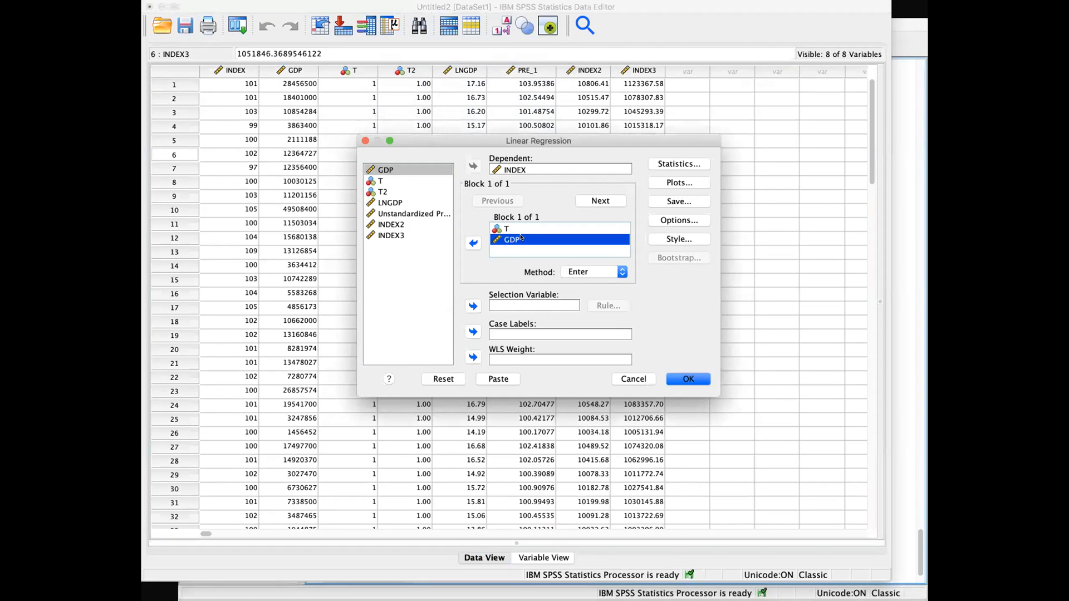
click(406, 226)
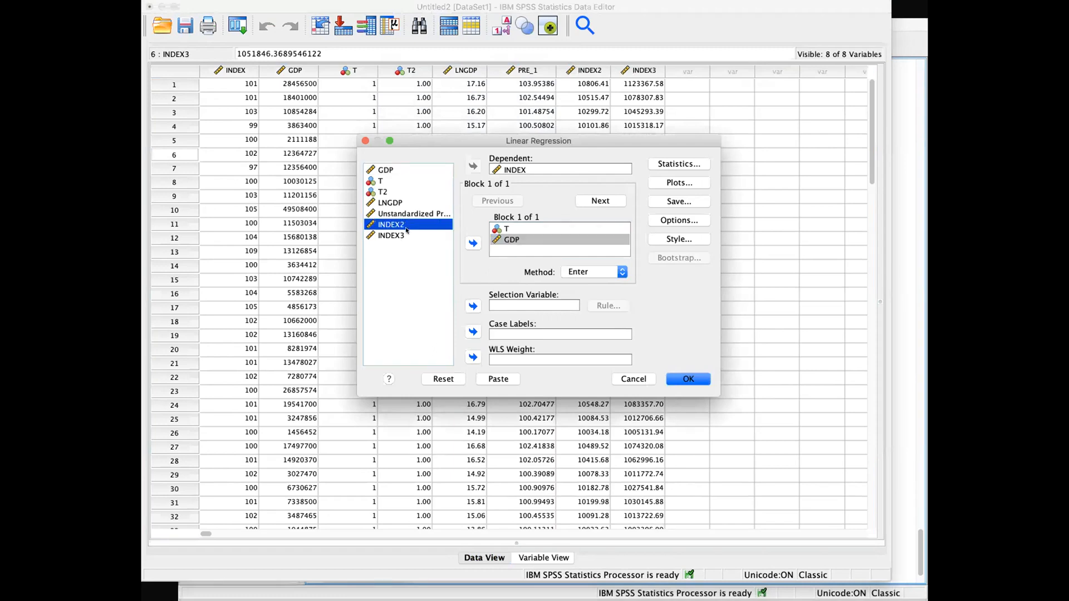
click(473, 243)
scroll(555, 252, down, 2)
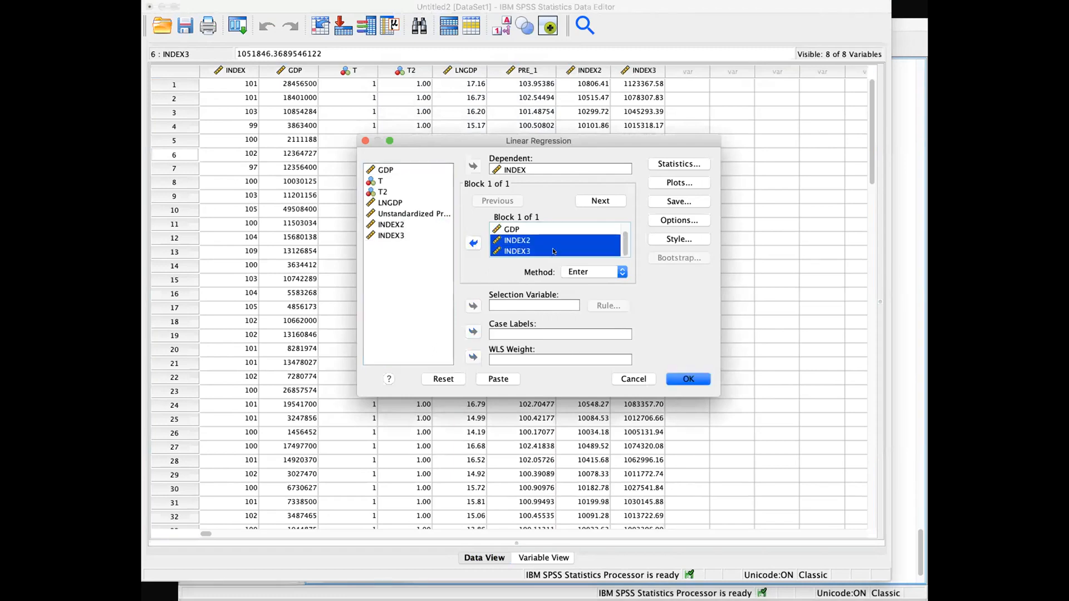
click(532, 251)
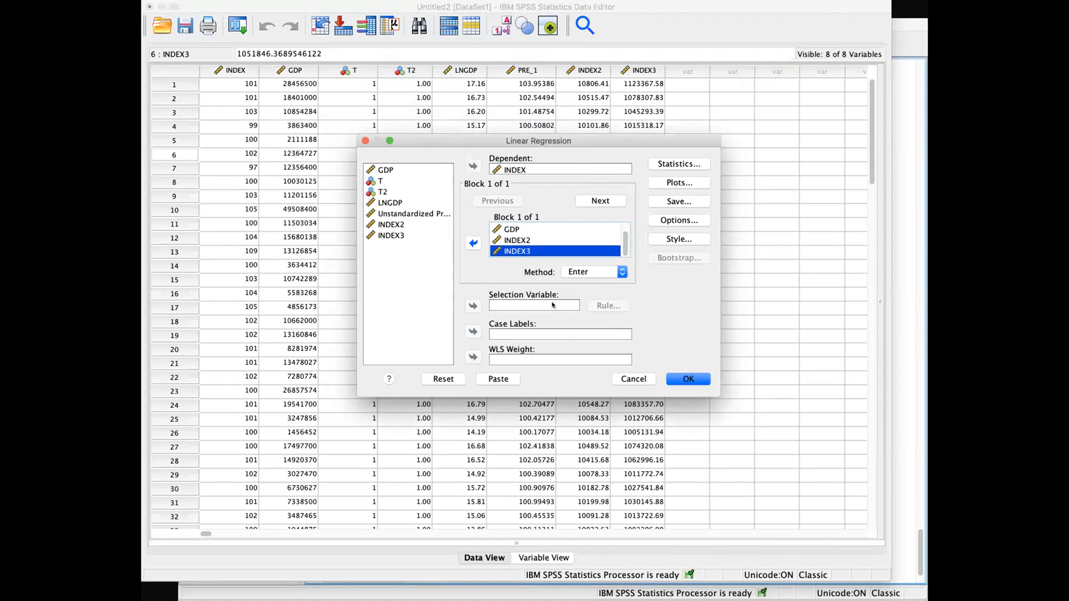
click(691, 378)
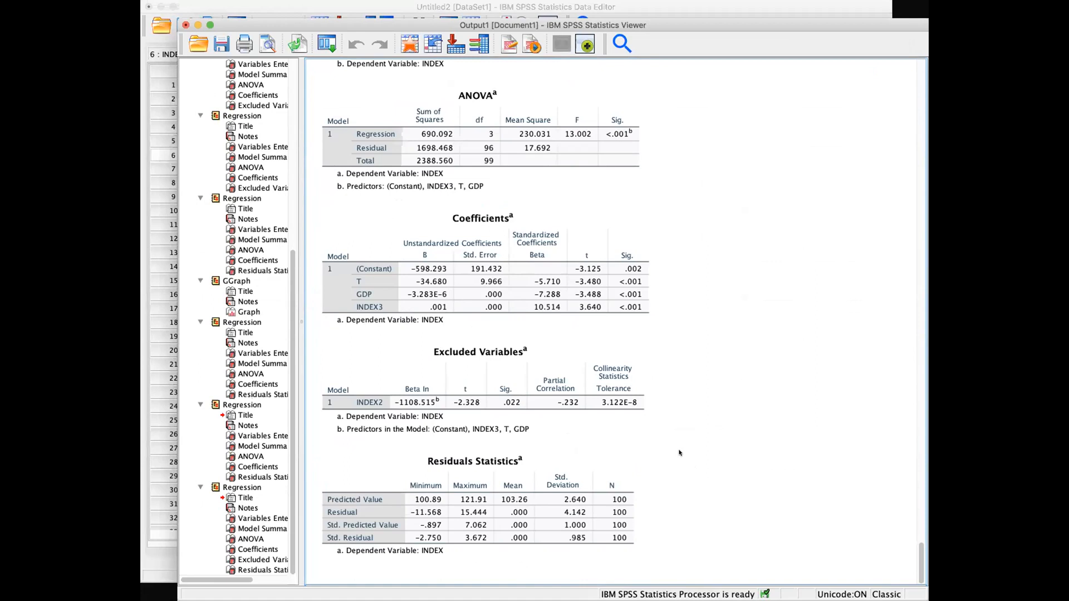
Step: Examine the new regression's output, including the model summary, ANOVA, coefficients, excluded variables and residuals statistics tables
scroll(681, 455, up, 5)
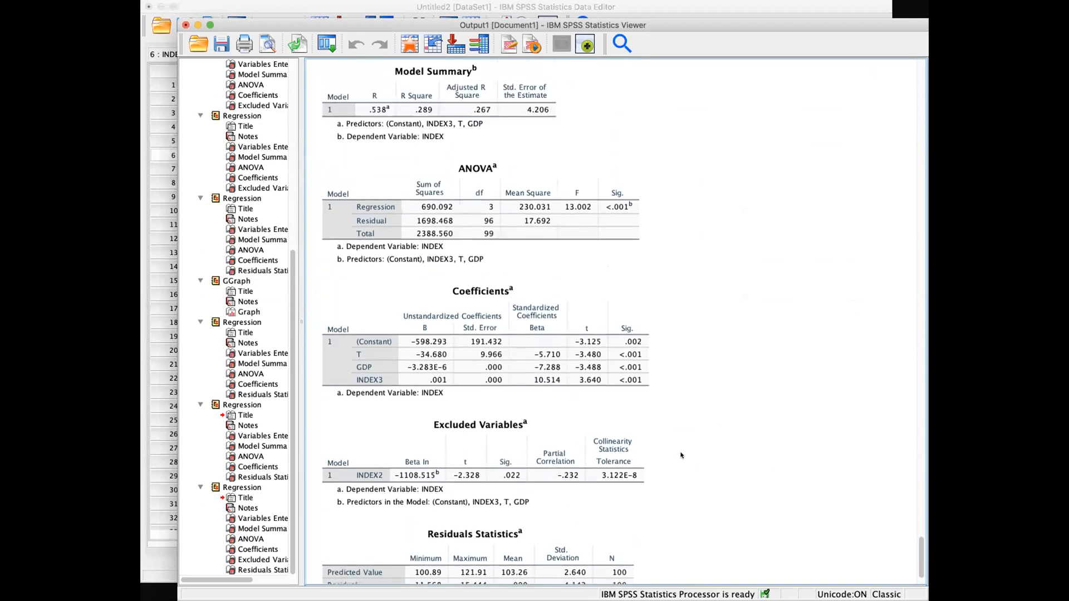
scroll(681, 456, down, 5)
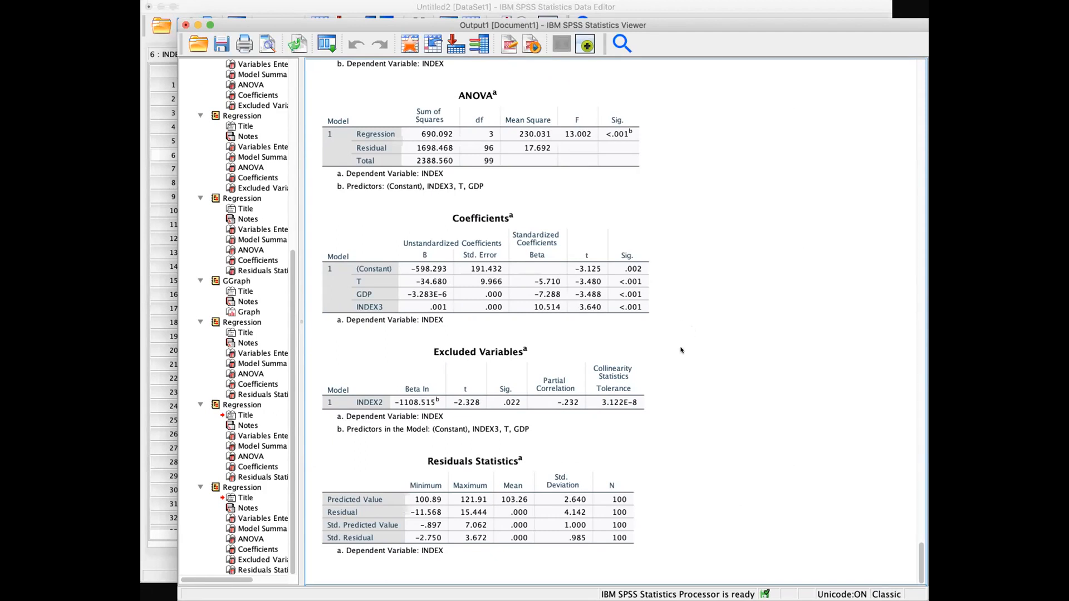
click(623, 324)
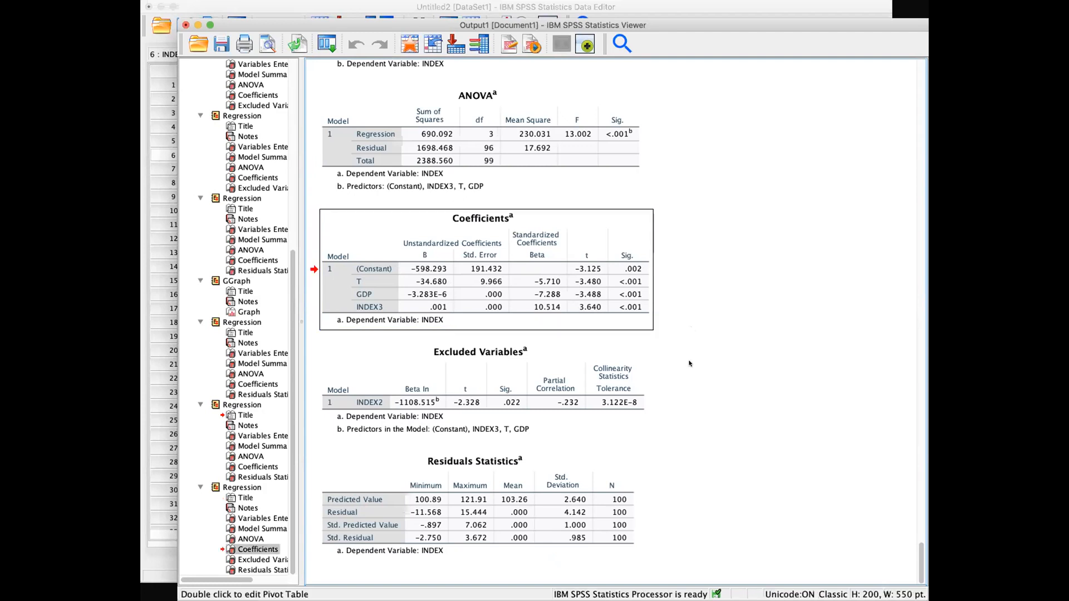
scroll(690, 364, up, 5)
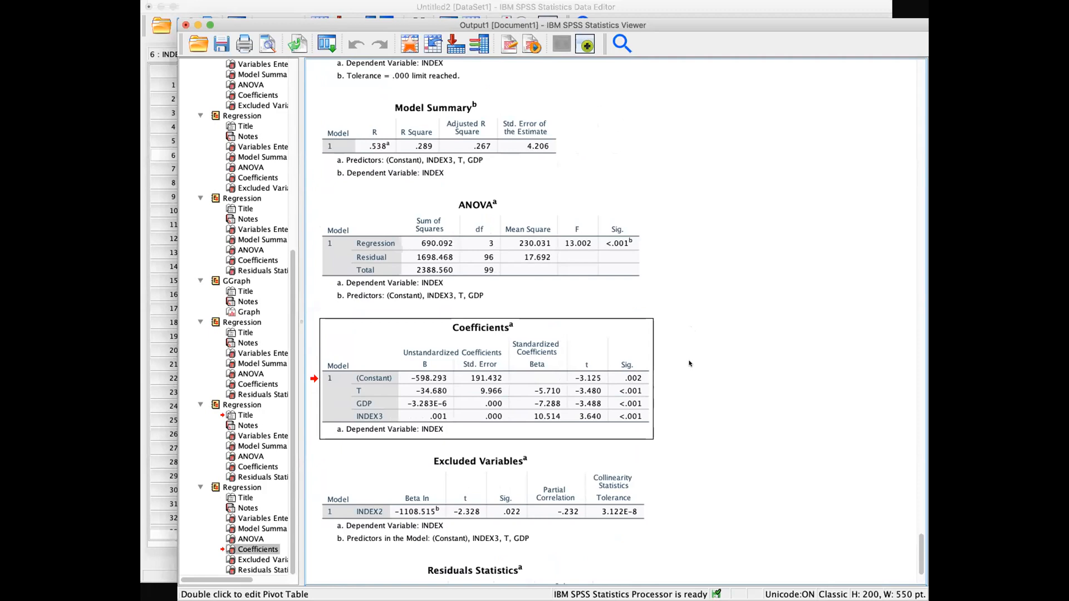
scroll(689, 363, up, 3)
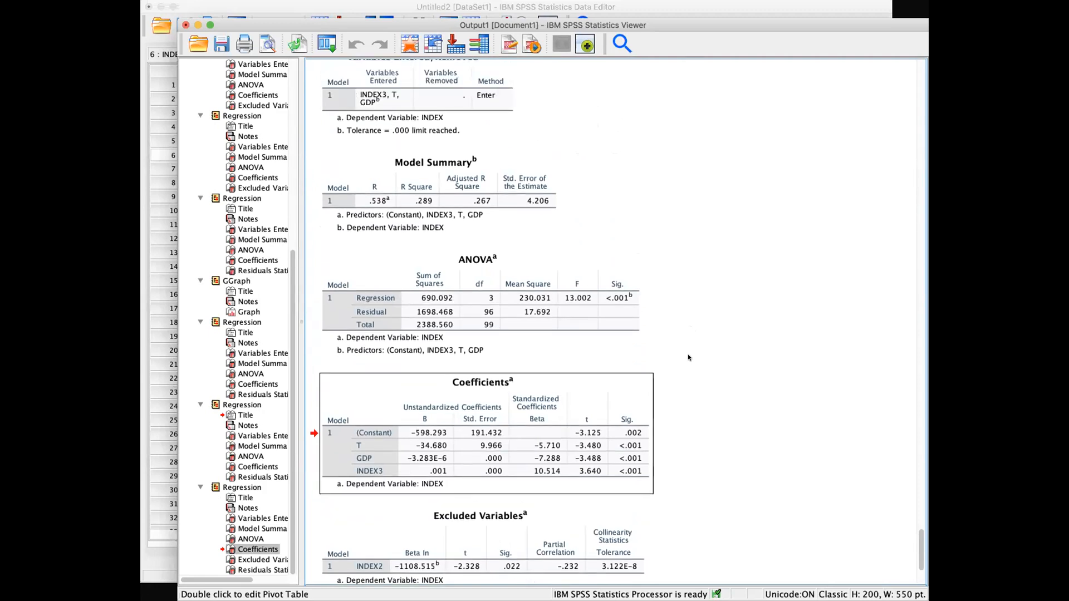
scroll(689, 358, down, 8)
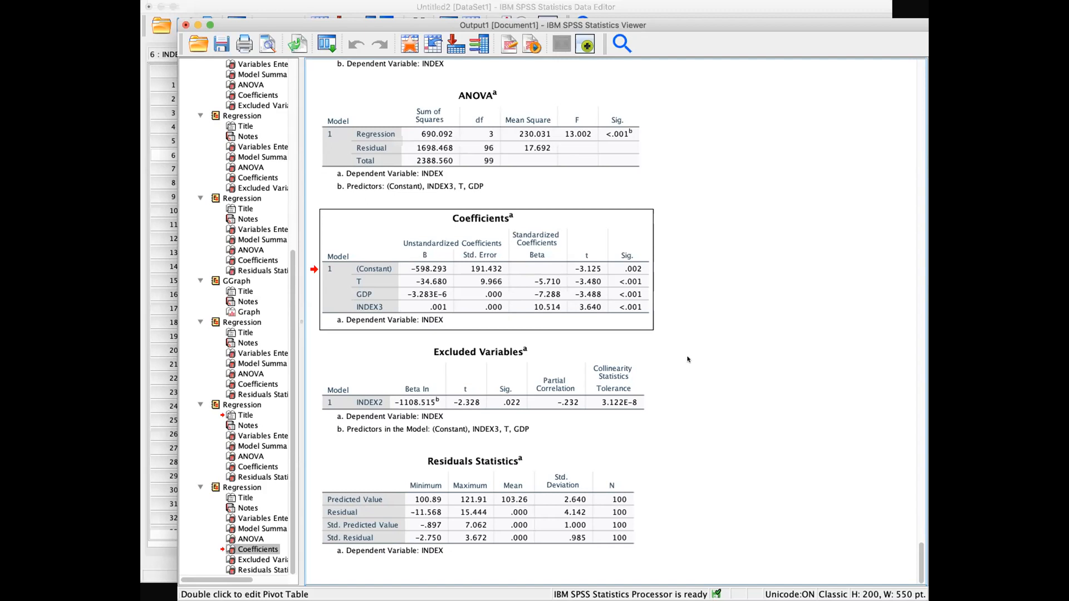
click(689, 358)
scroll(688, 368, up, 5)
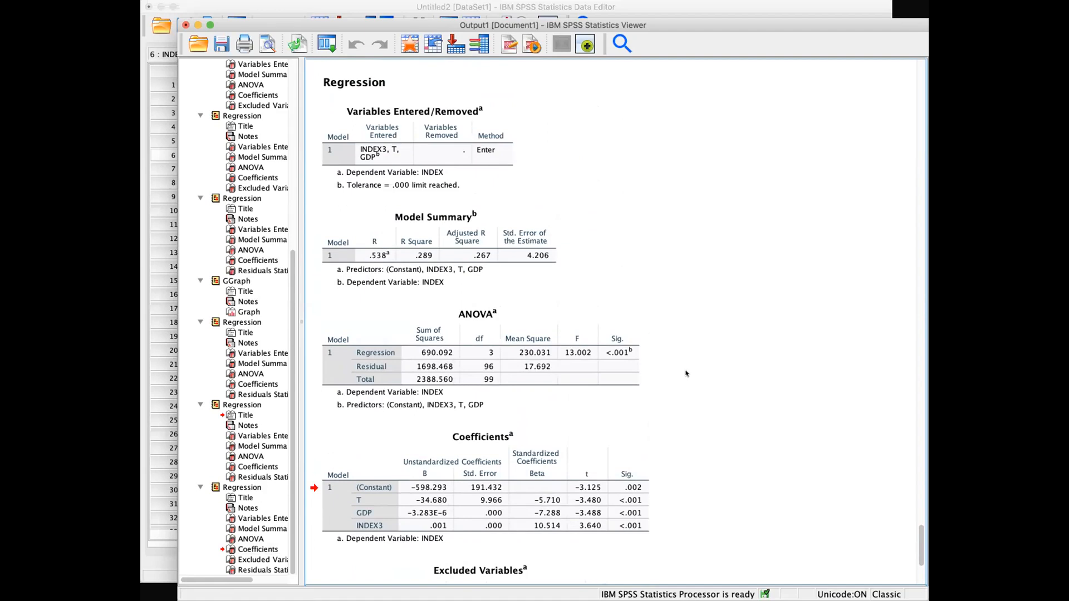
scroll(682, 375, down, 2)
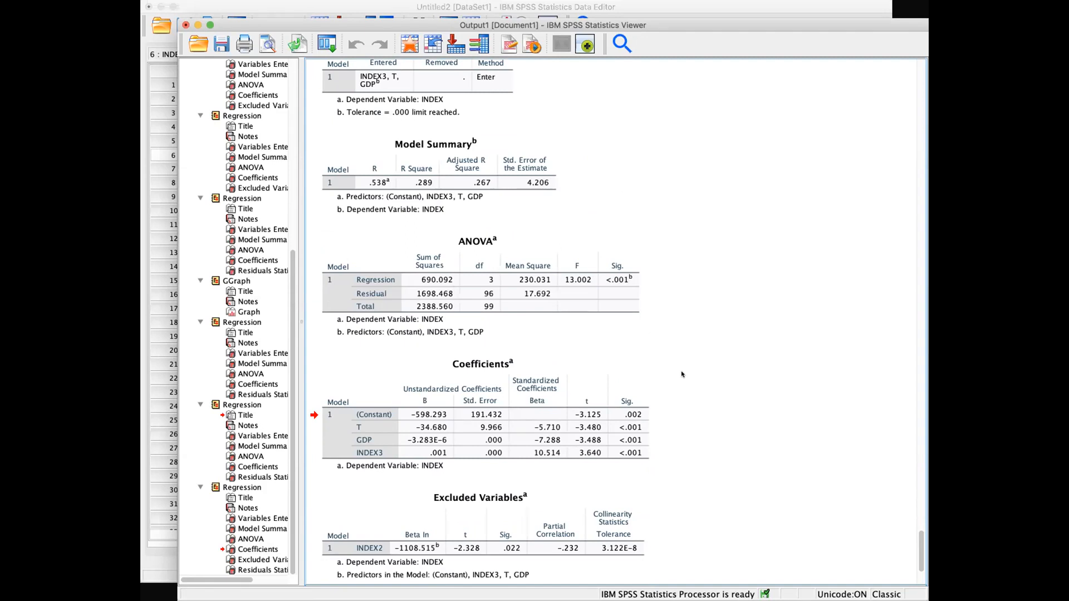
scroll(682, 374, down, 5)
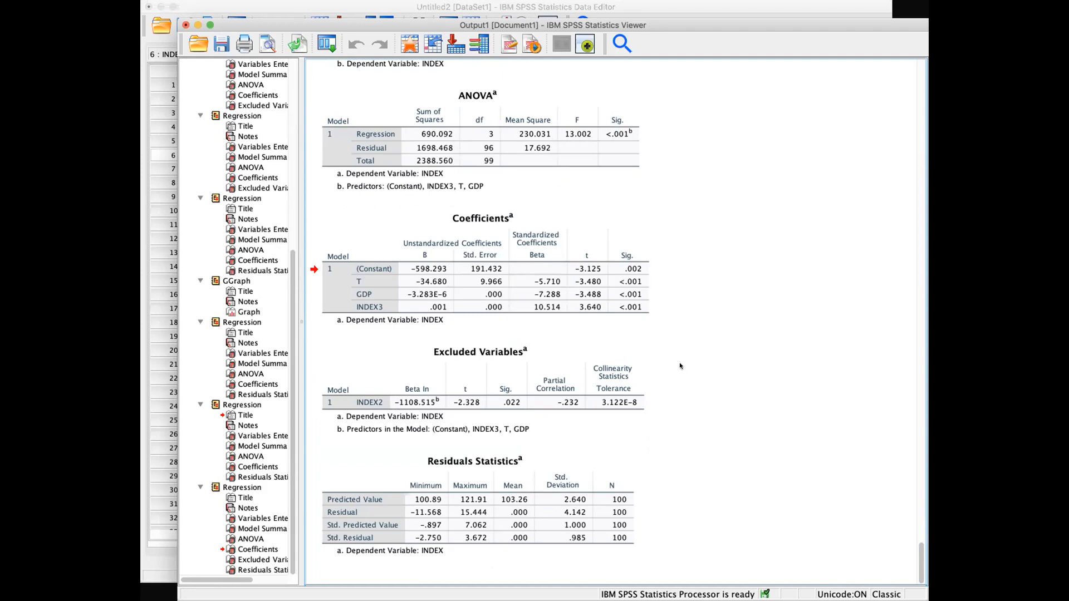
Step: Review the regression tables with INDEX3, T and GDP again, from the variables entered down to the residuals statistics
scroll(680, 366, up, 8)
scroll(679, 365, up, 8)
scroll(679, 362, down, 9)
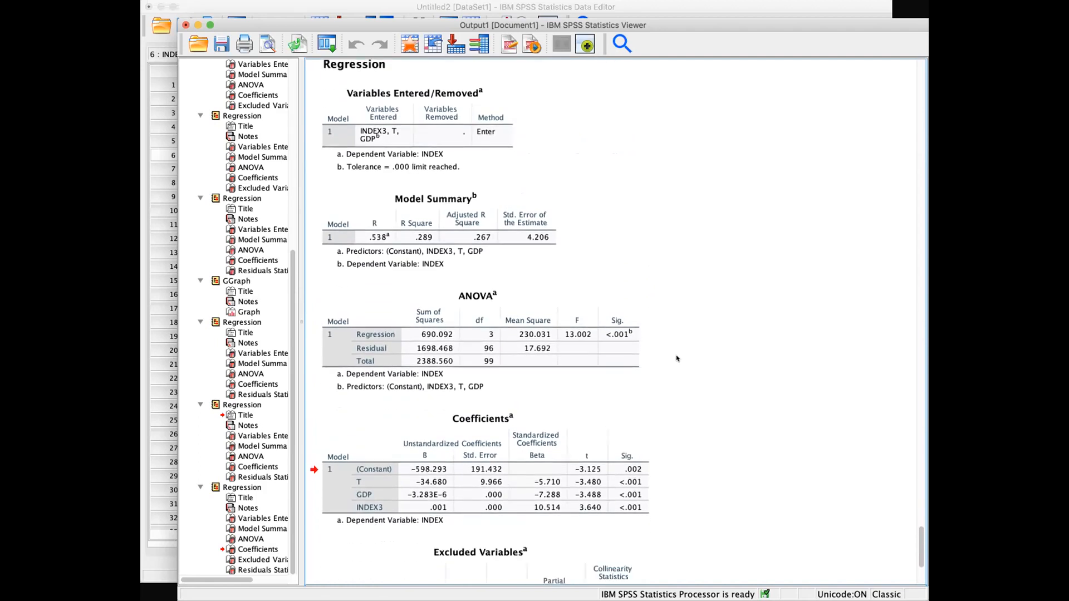
scroll(676, 358, down, 2)
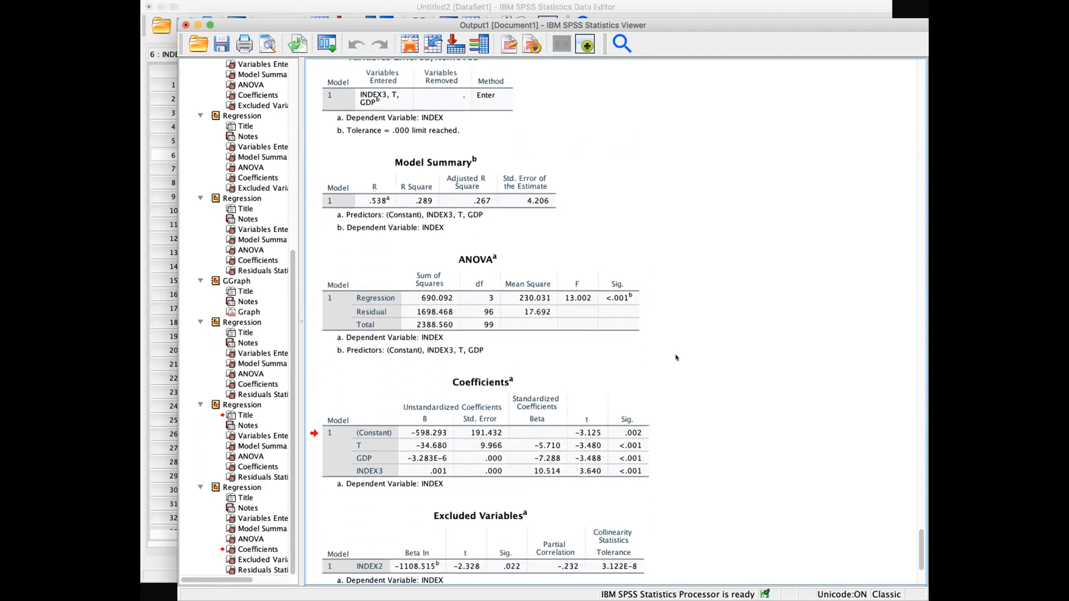
scroll(677, 357, down, 1)
scroll(677, 357, down, 8)
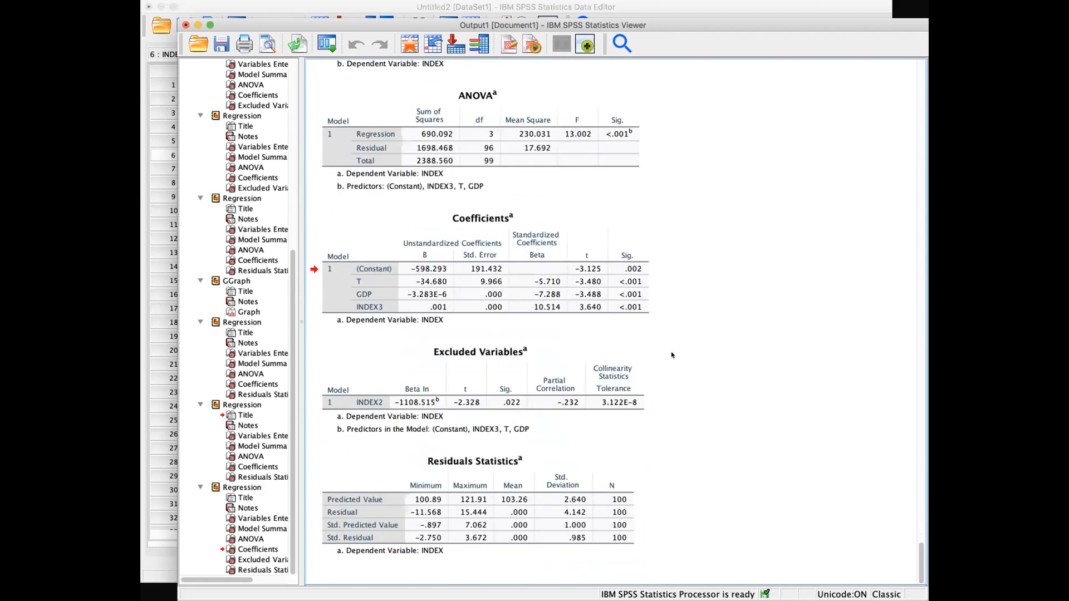
scroll(671, 355, up, 1)
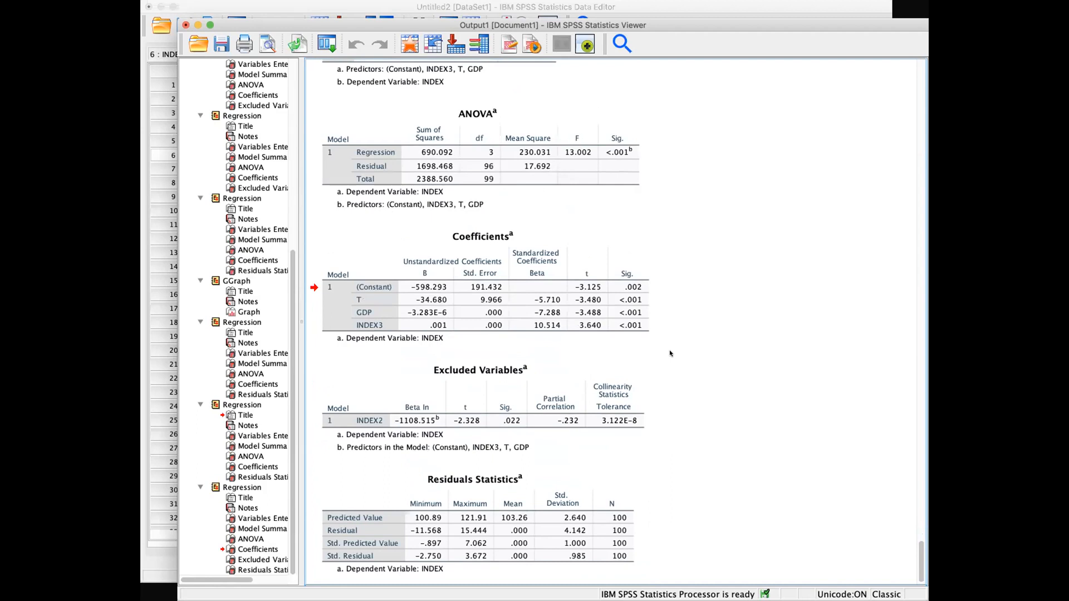
scroll(670, 352, up, 3)
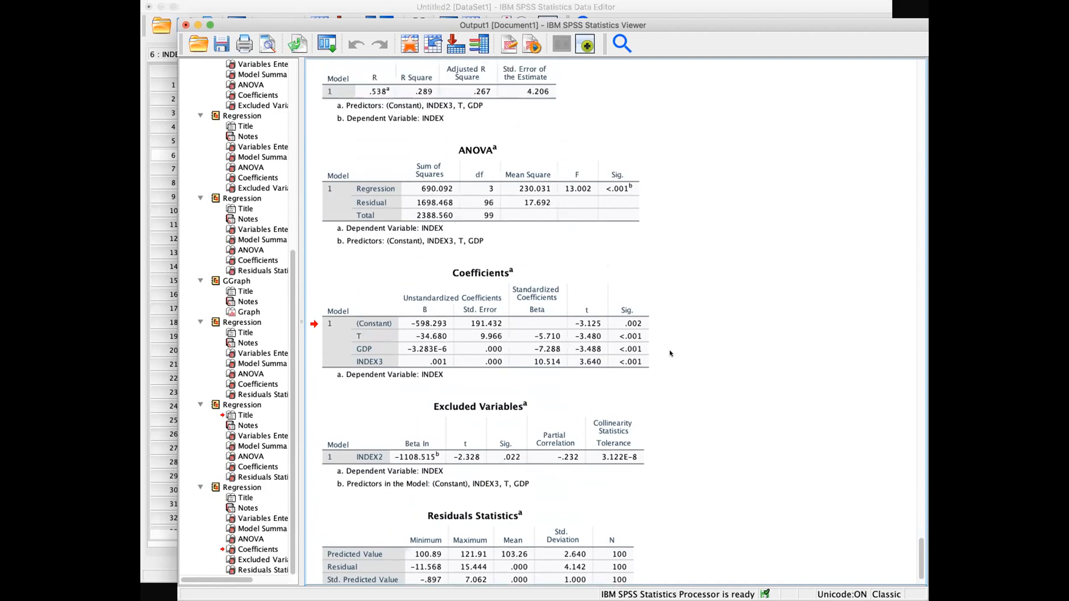
scroll(670, 353, up, 4)
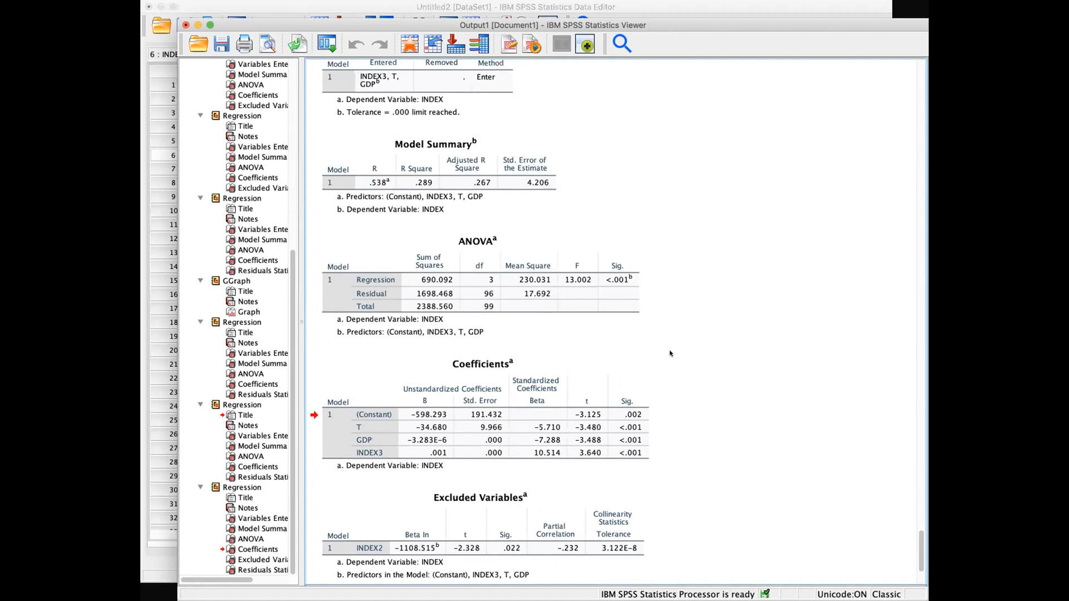
scroll(669, 353, down, 5)
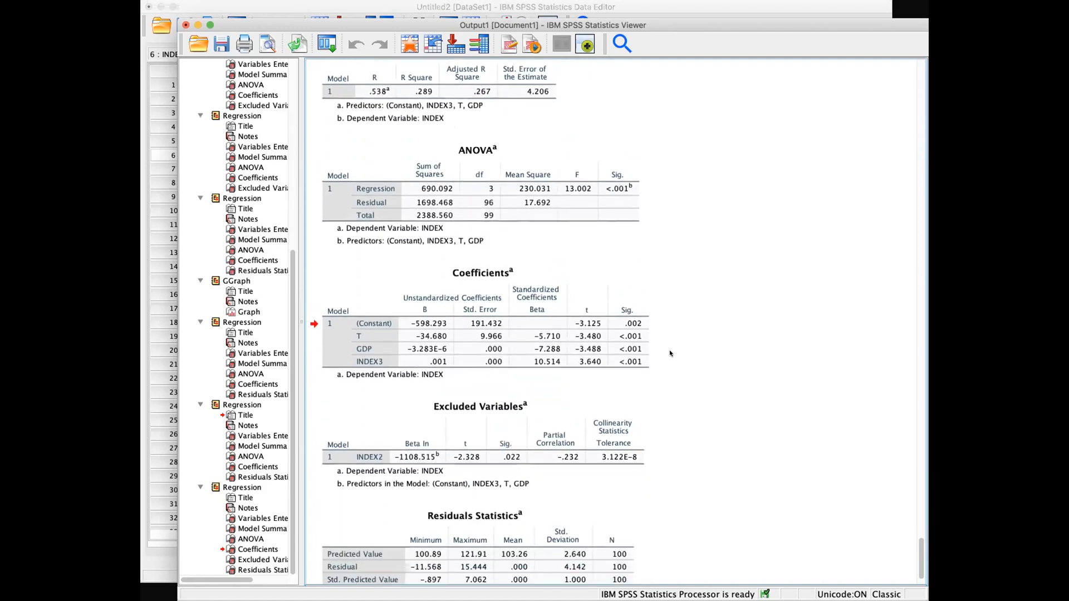
scroll(670, 353, down, 2)
scroll(670, 353, up, 6)
scroll(669, 353, down, 7)
Step: Inspect the significance and collinearity tolerance of INDEX2 in the Excluded Variables table, along with the ANOVA table
click(600, 385)
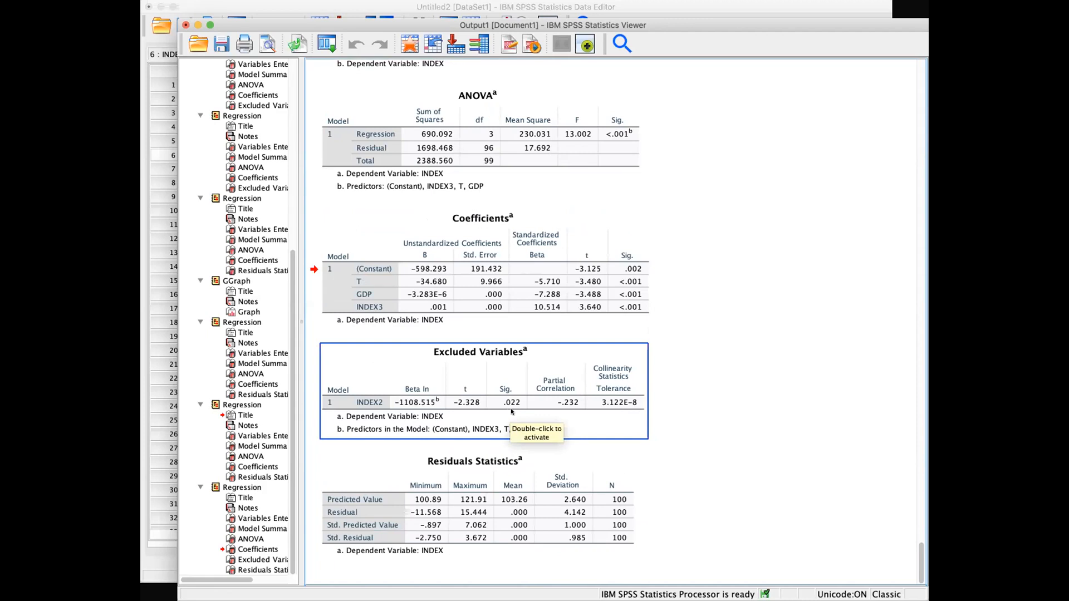
click(705, 413)
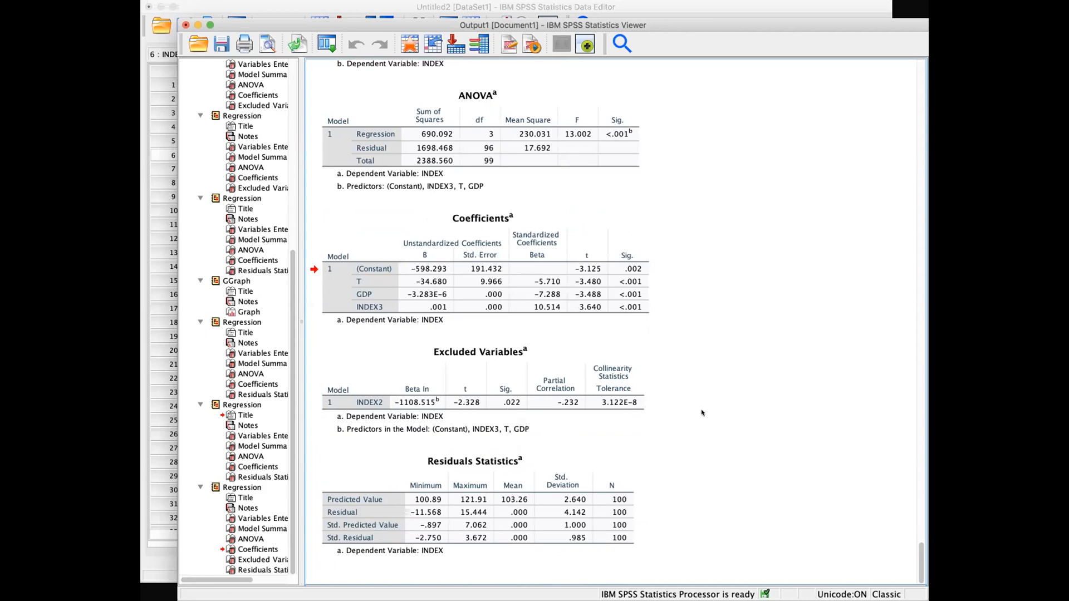
click(554, 398)
click(658, 428)
click(577, 355)
click(499, 94)
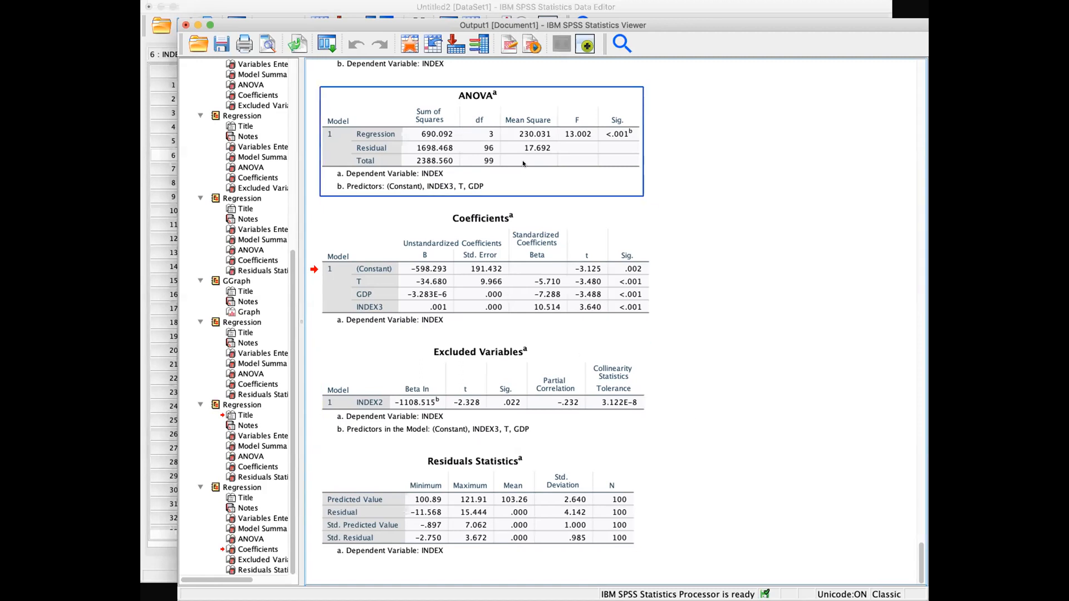
click(687, 227)
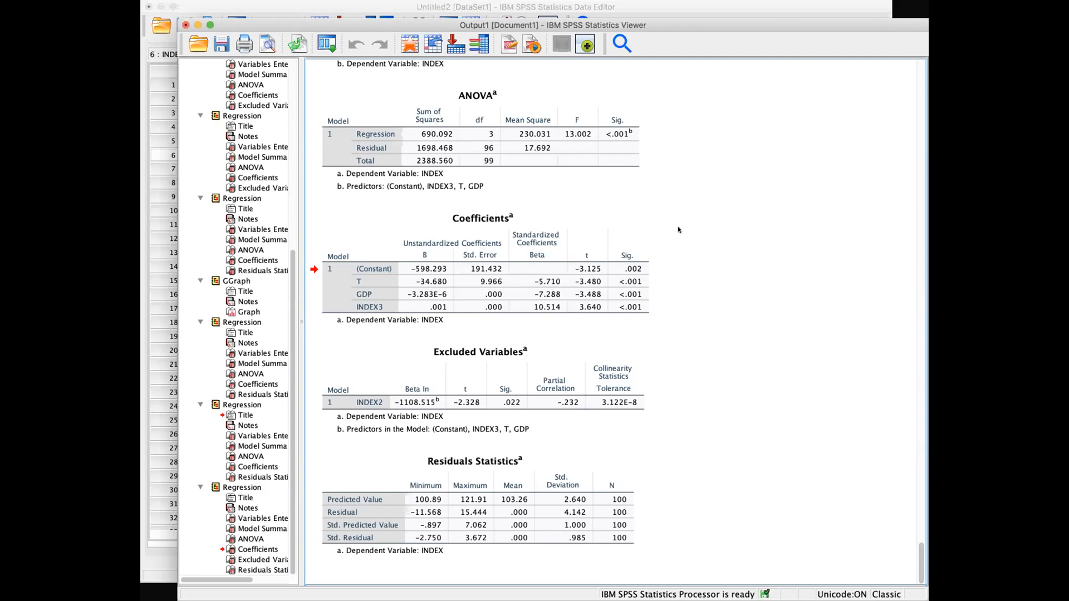
click(463, 115)
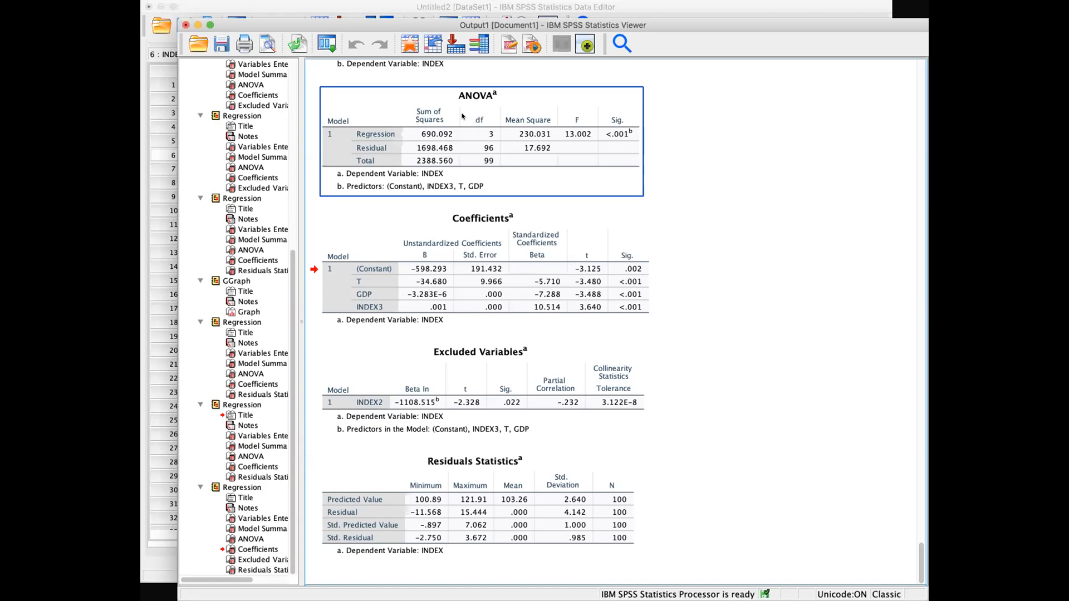
click(504, 240)
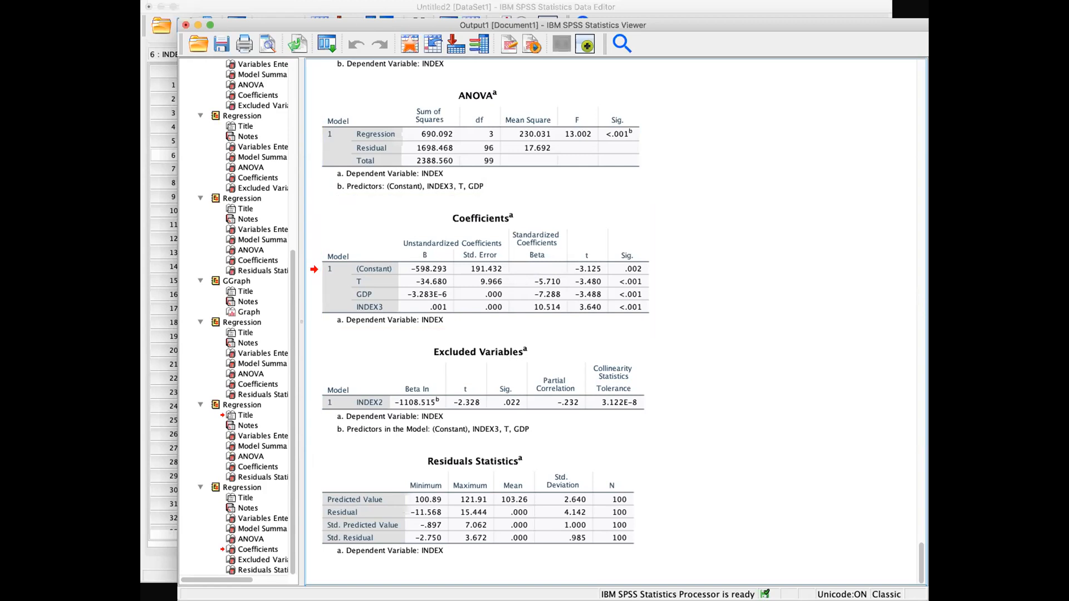
Step: Return to the Data Editor, look through the dataset, and compute a new variable PRED equal to 0 for all cases
click(311, 6)
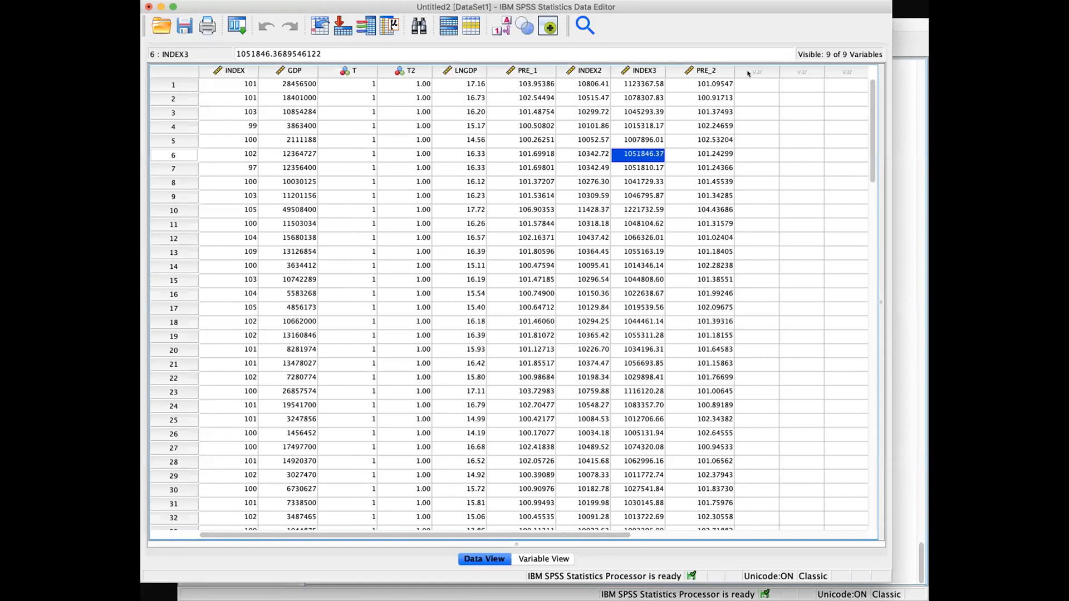
scroll(759, 143, down, 20)
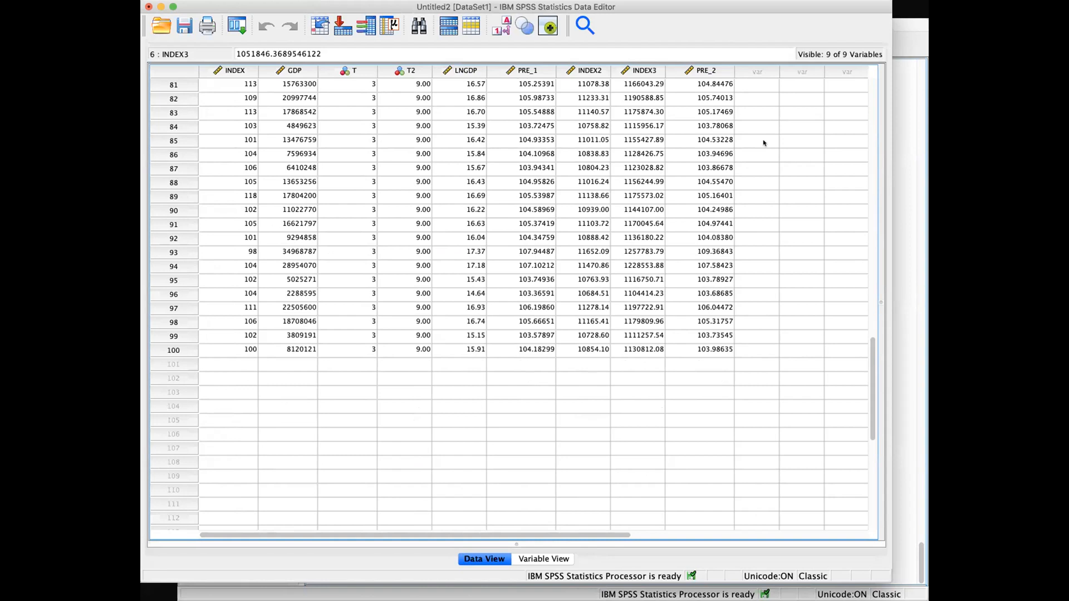
scroll(745, 191, up, 10)
scroll(745, 191, up, 15)
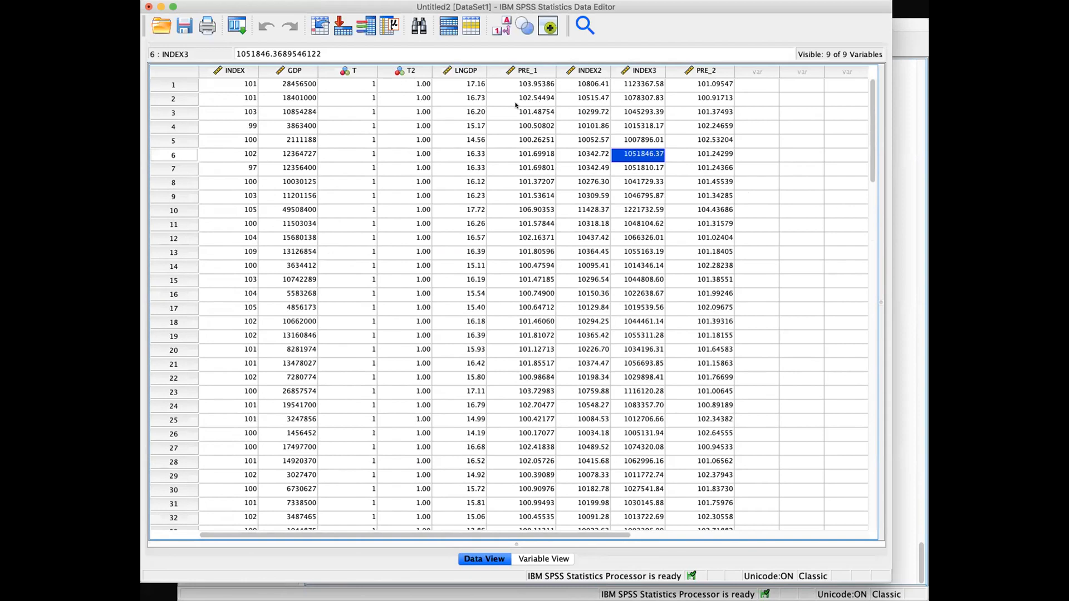
click(345, 1)
click(389, 7)
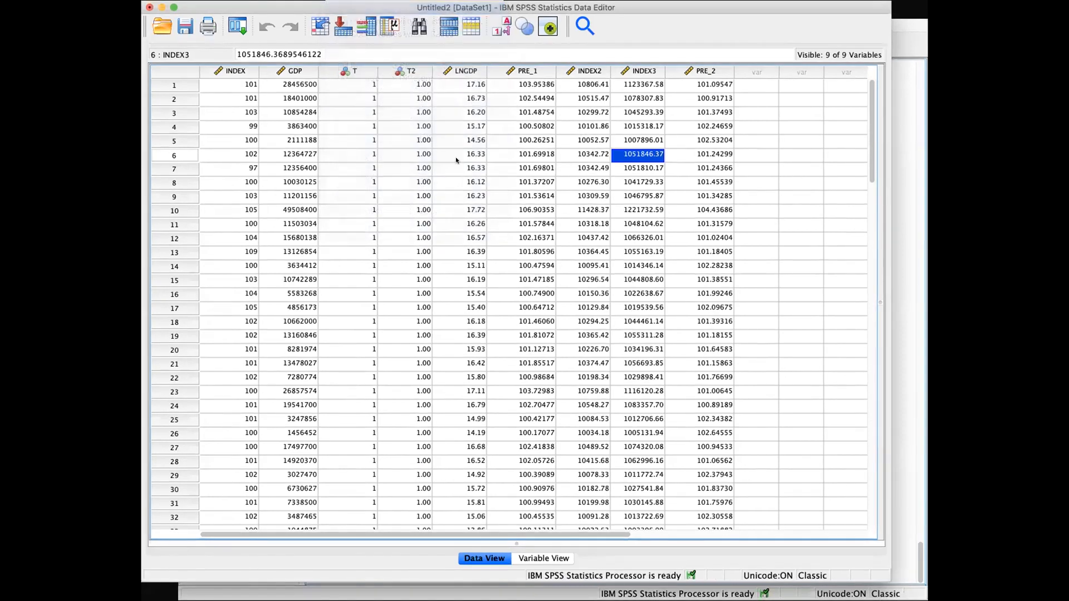
text(PRED)
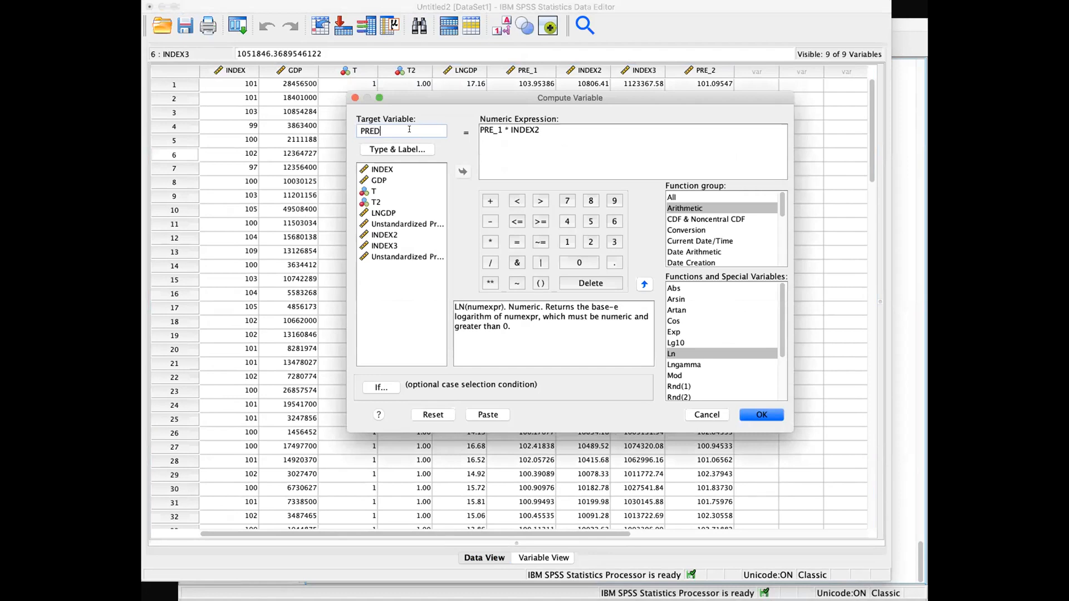
triple_click(520, 126)
key(BackSpace)
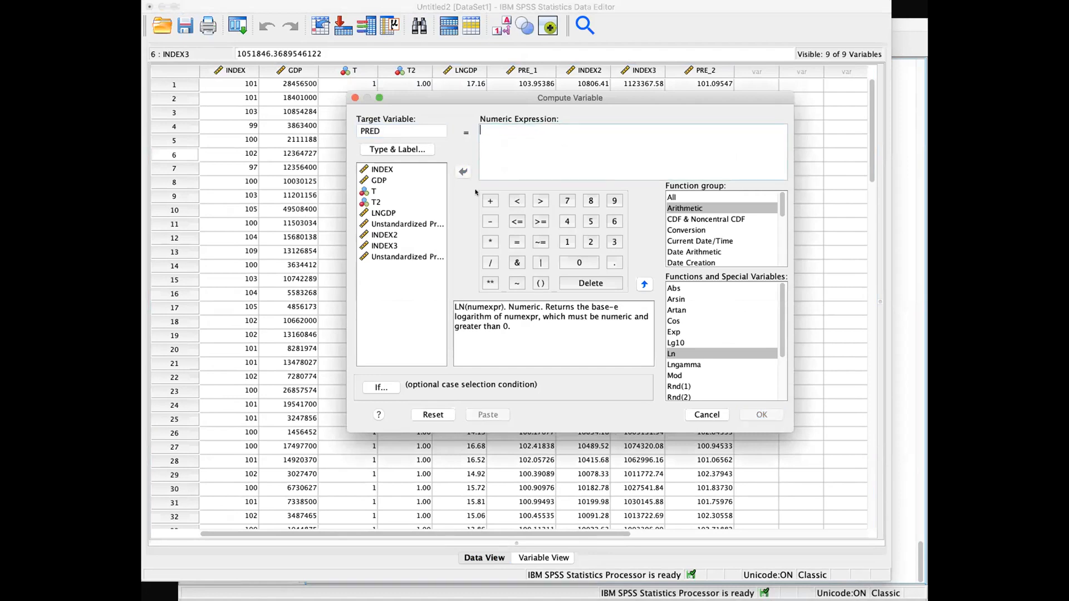
text(0)
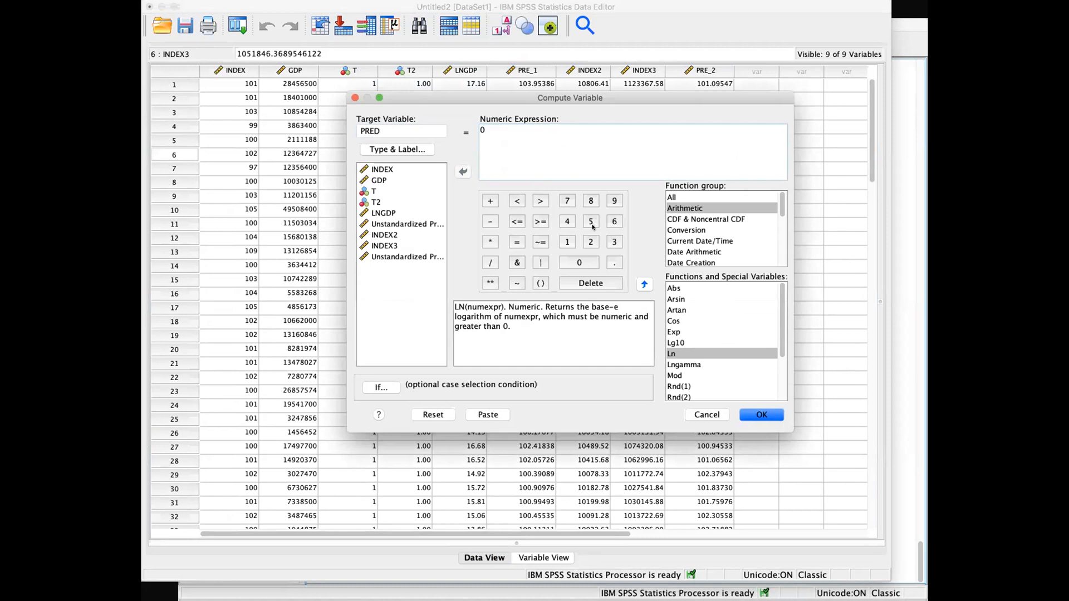
click(749, 416)
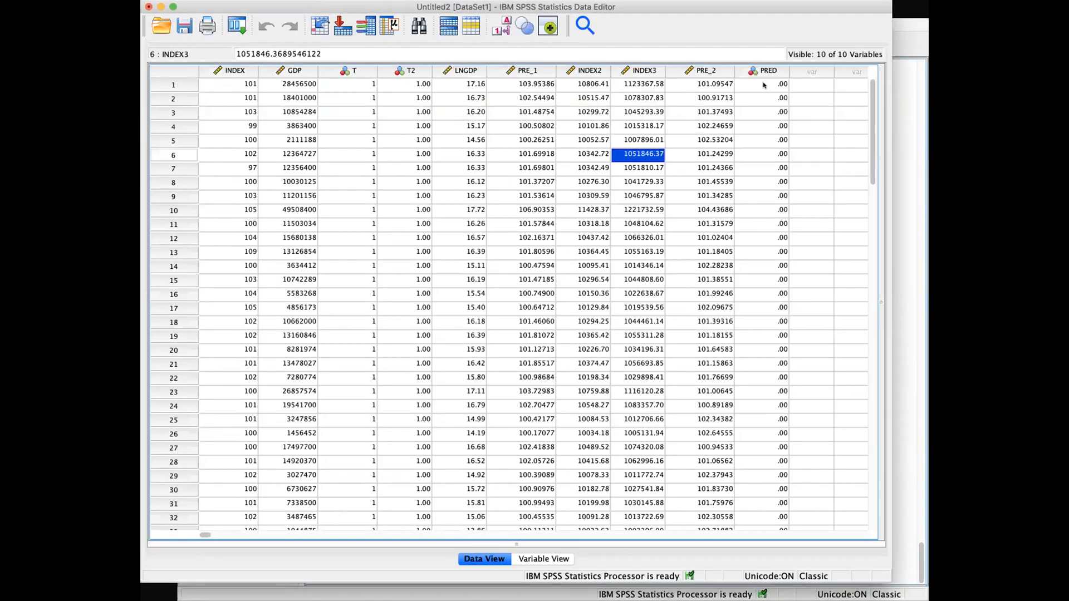
Step: Check the PRED column down to the last case and highlight its values for cases 90 to 100
scroll(765, 234, down, 8)
scroll(764, 240, down, 10)
scroll(765, 240, up, 15)
scroll(764, 241, down, 20)
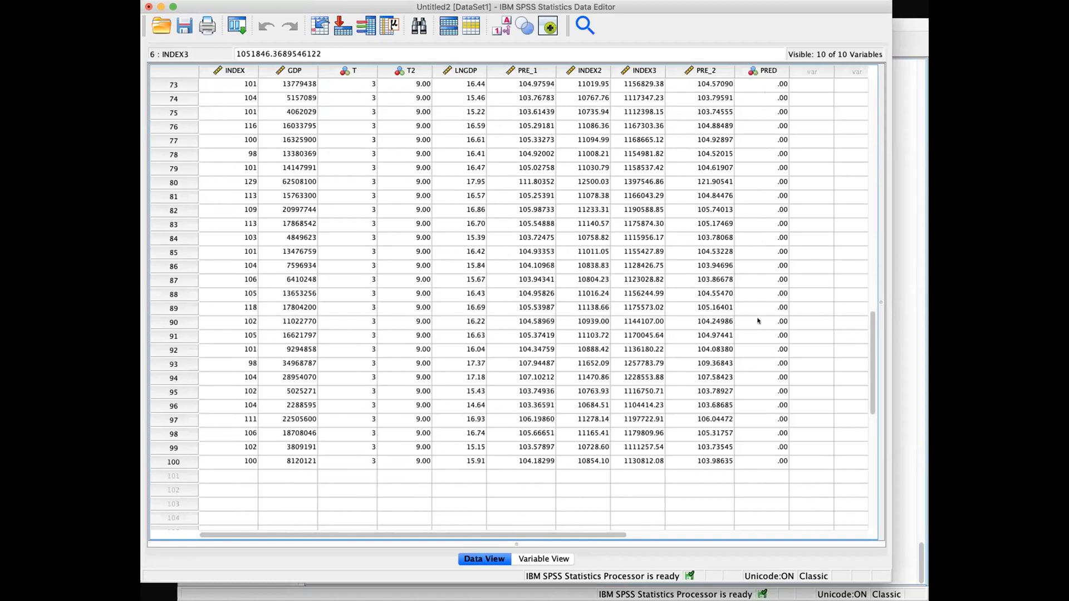
drag(758, 321, 760, 462)
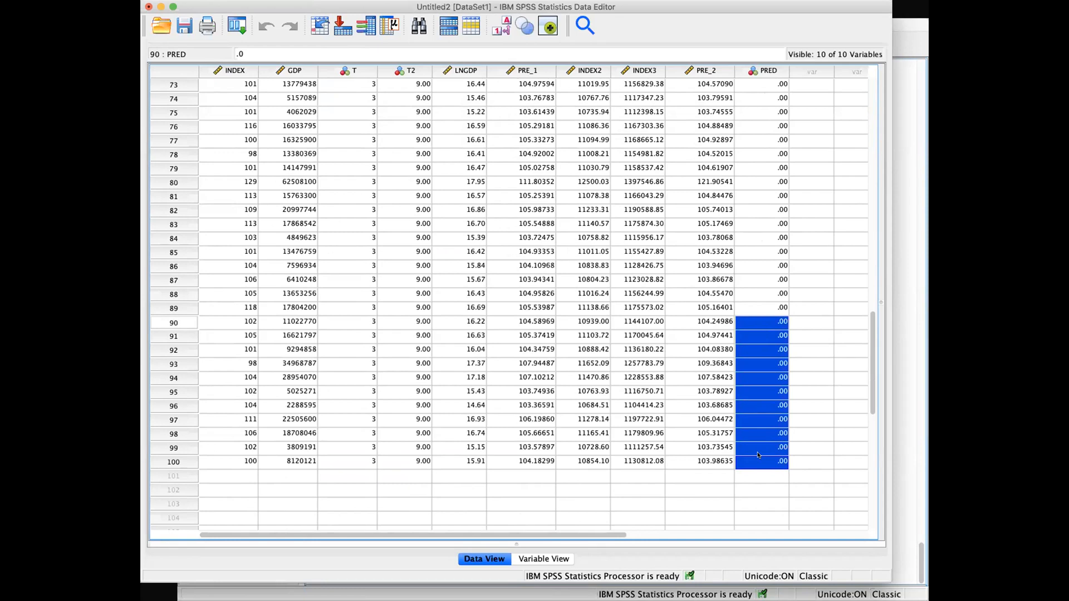
click(513, 254)
Step: Set up another variable computation with PRED as the target and 1 as the numeric expression
click(359, 5)
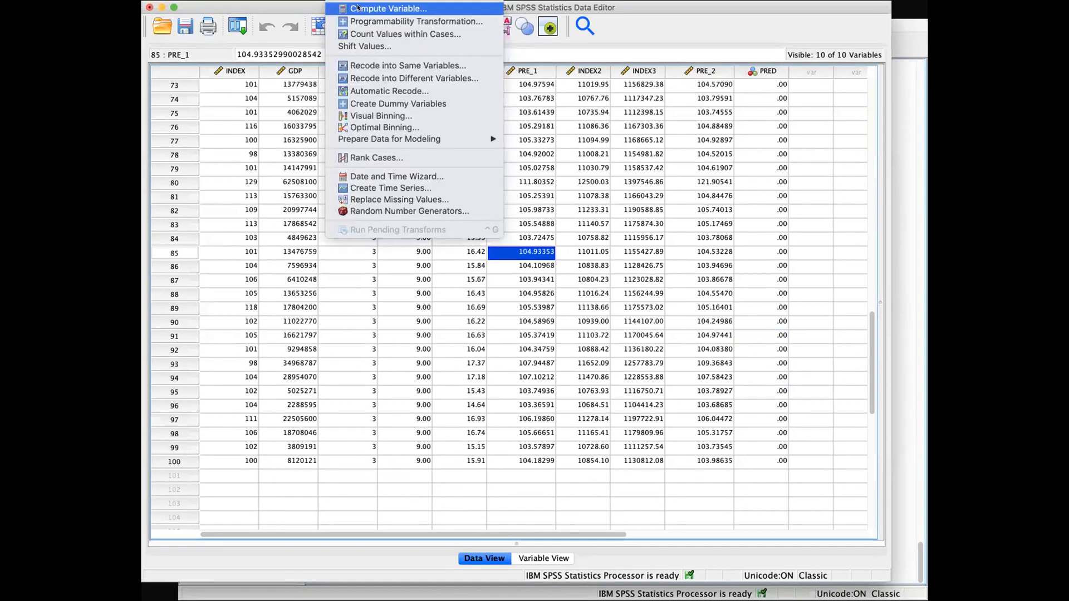
click(358, 8)
click(416, 126)
click(497, 126)
key(BackSpace)
text(1)
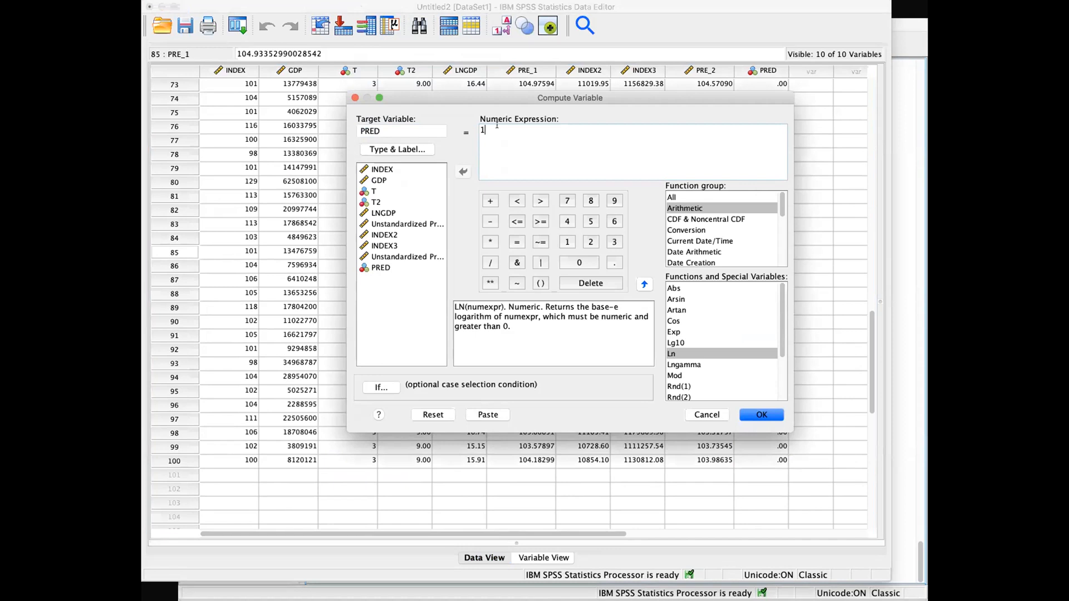
Step: Limit the computation to cases satisfying $CASENUM>90, using the $Casenum variable from the Miscellaneous function group
click(381, 387)
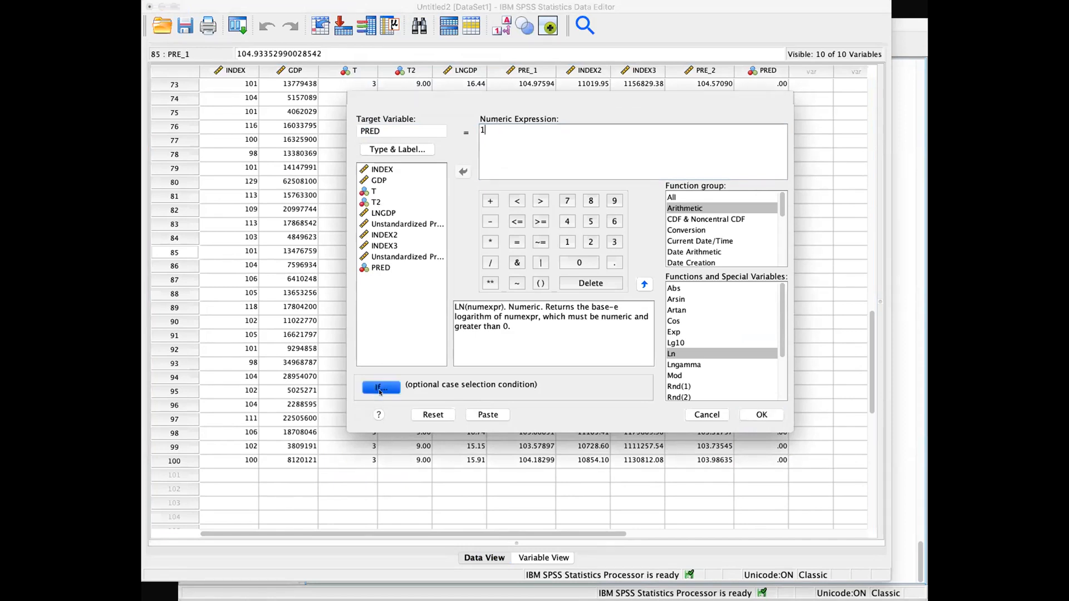
drag(699, 232, 392, 102)
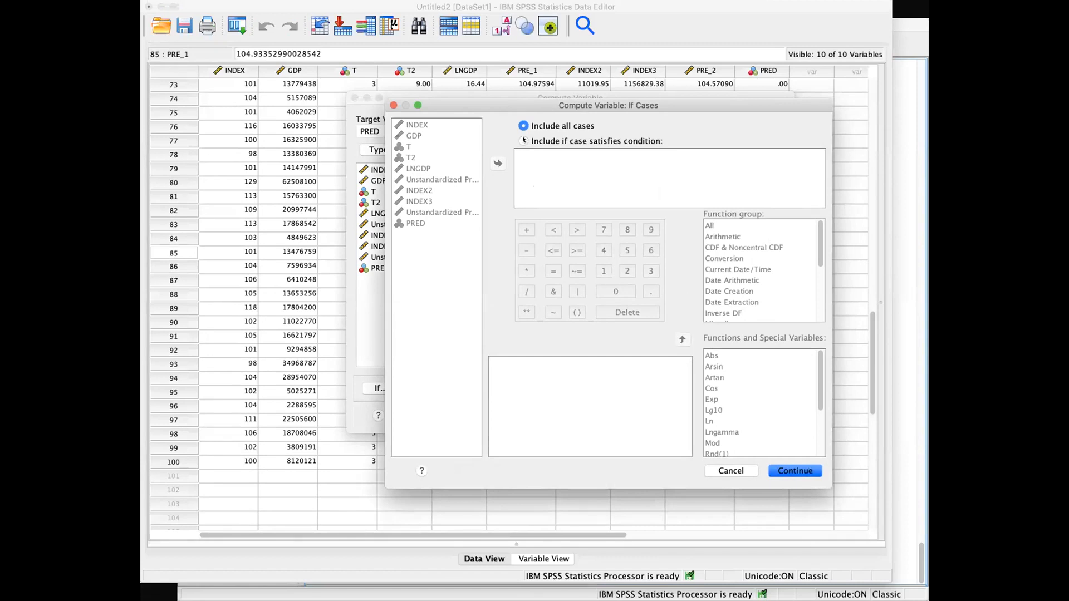
click(523, 141)
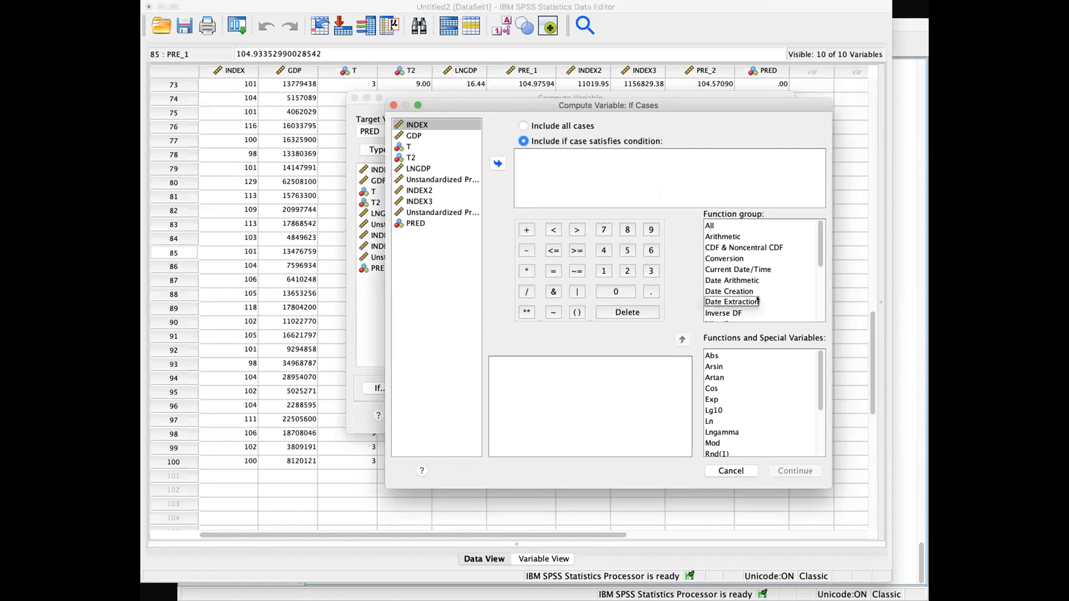
scroll(757, 298, down, 5)
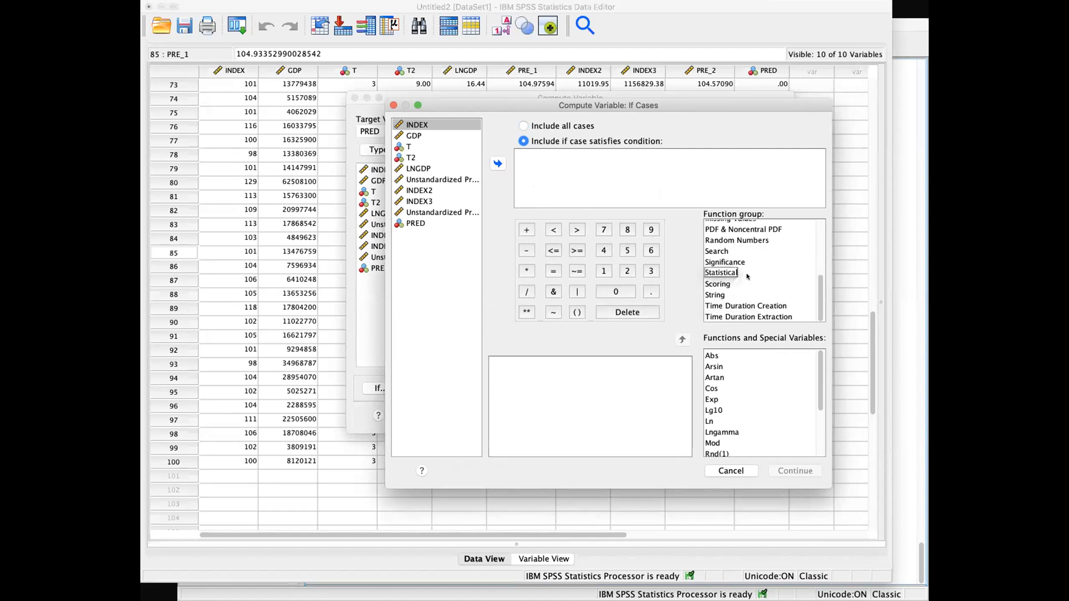
scroll(748, 286, up, 2)
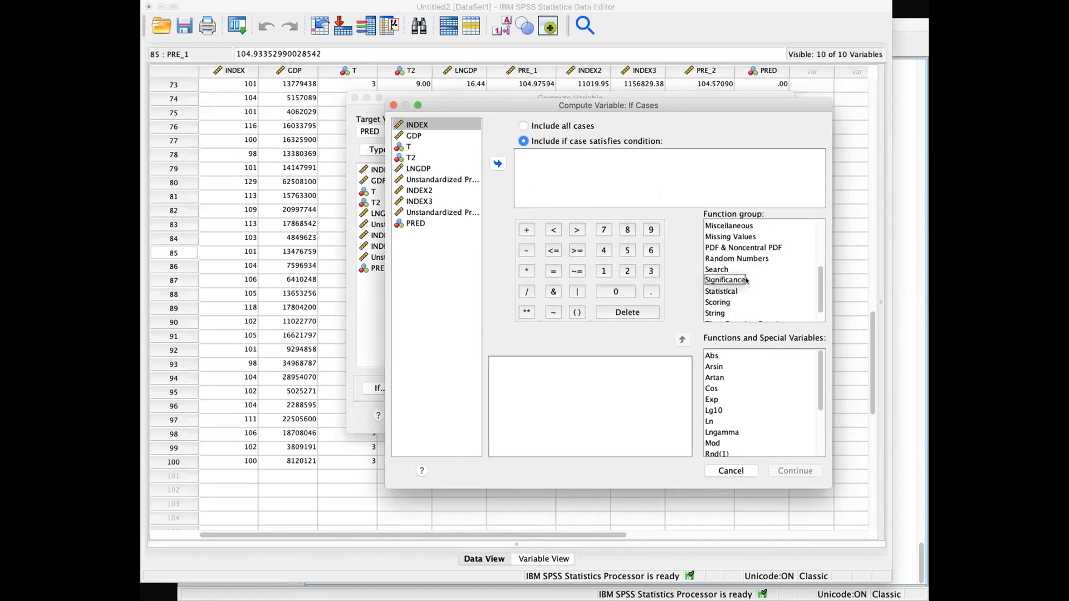
click(739, 226)
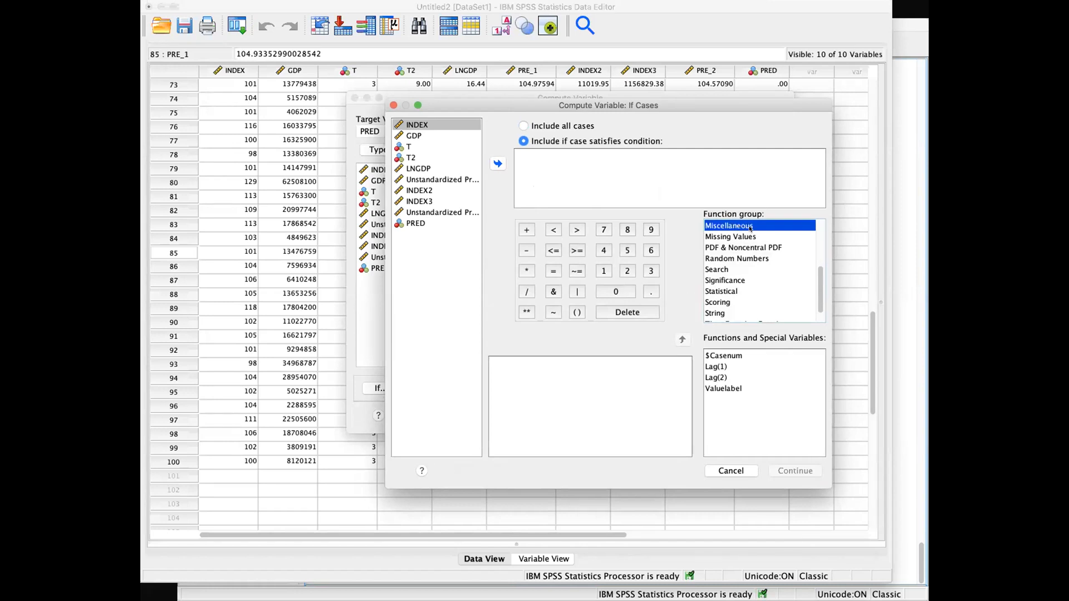
click(727, 356)
click(682, 340)
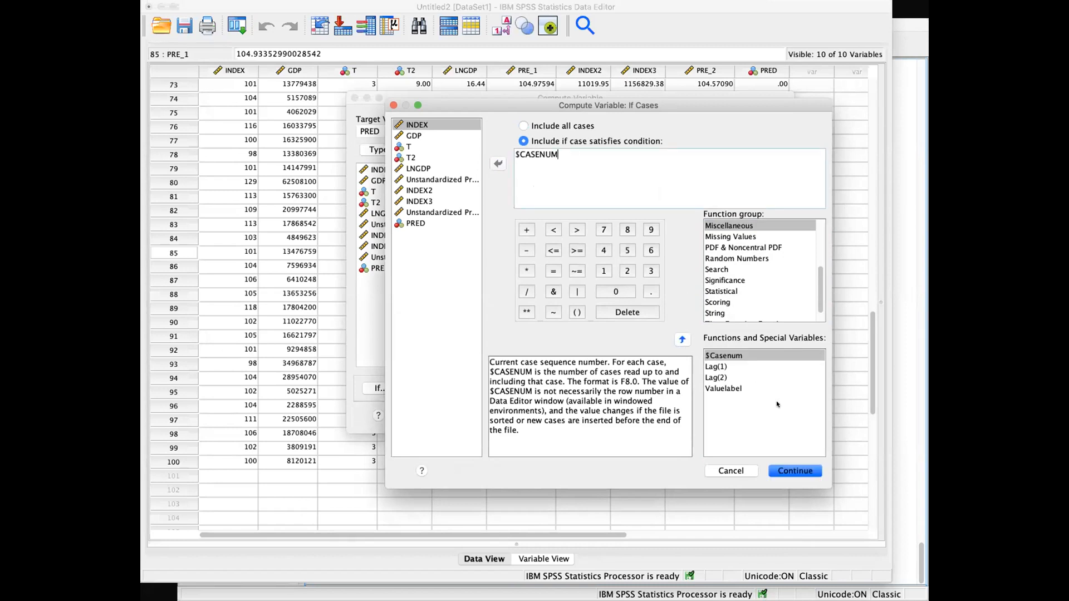
text(>90)
click(788, 469)
Step: Run the computation, allowing the existing PRED variable to change, and check its values for cases 91 to 100
click(758, 415)
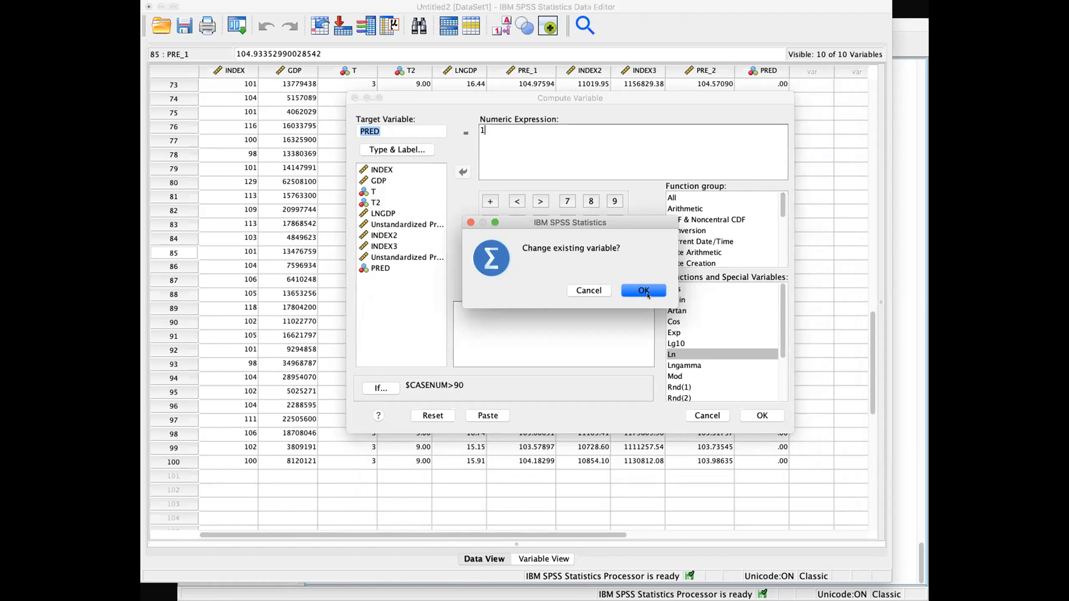
click(647, 293)
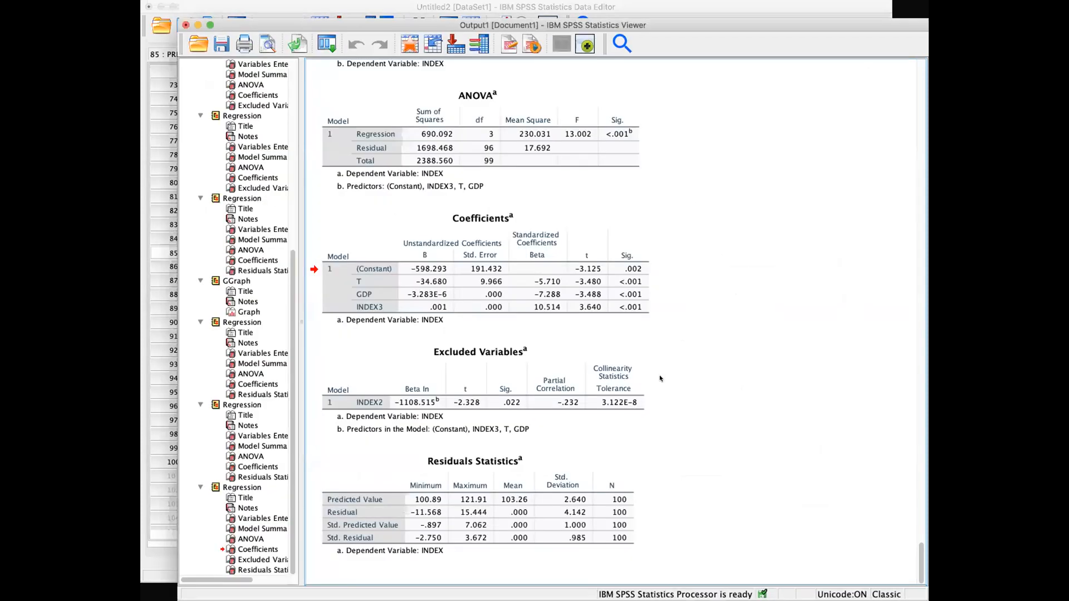
click(332, 6)
drag(768, 335, 769, 460)
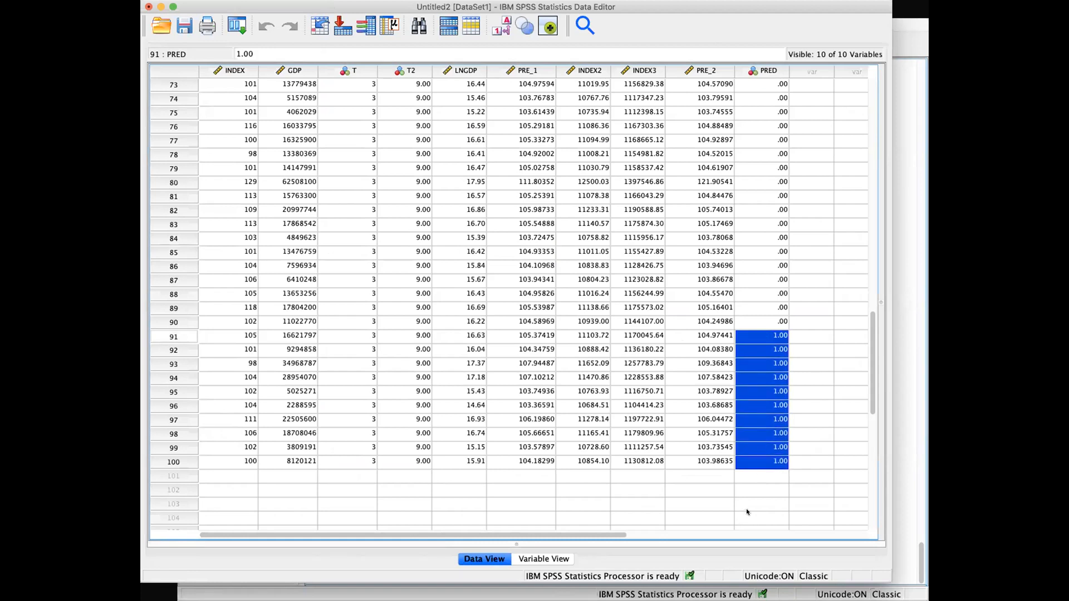
Step: Examine the PRED values around cases 90 and 91, highlighting the full row of case 90 and all data for cases 91 to 100
scroll(736, 416, up, 20)
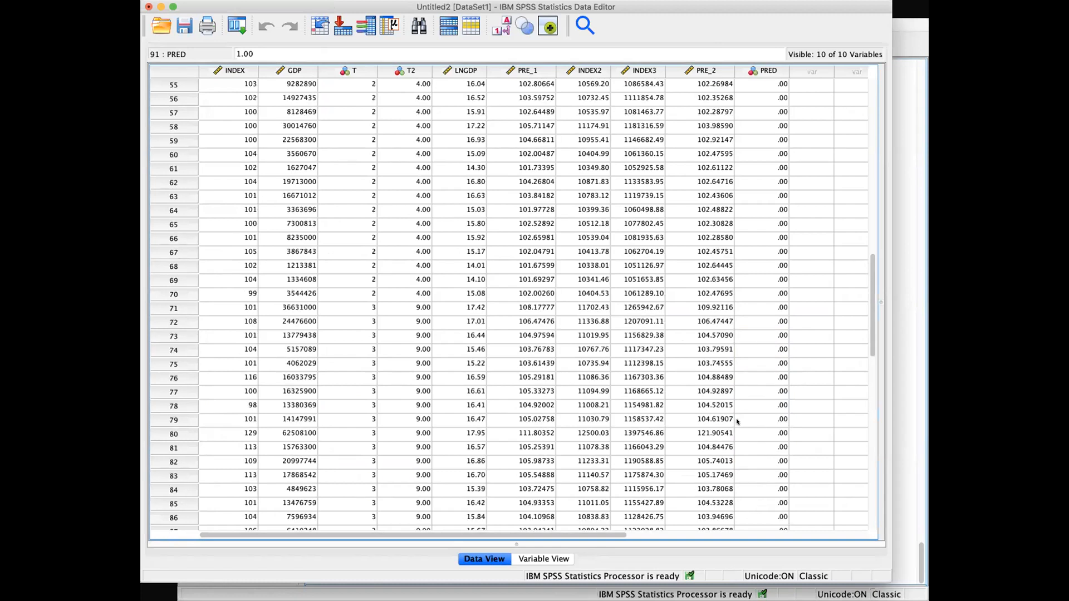
scroll(736, 417, down, 20)
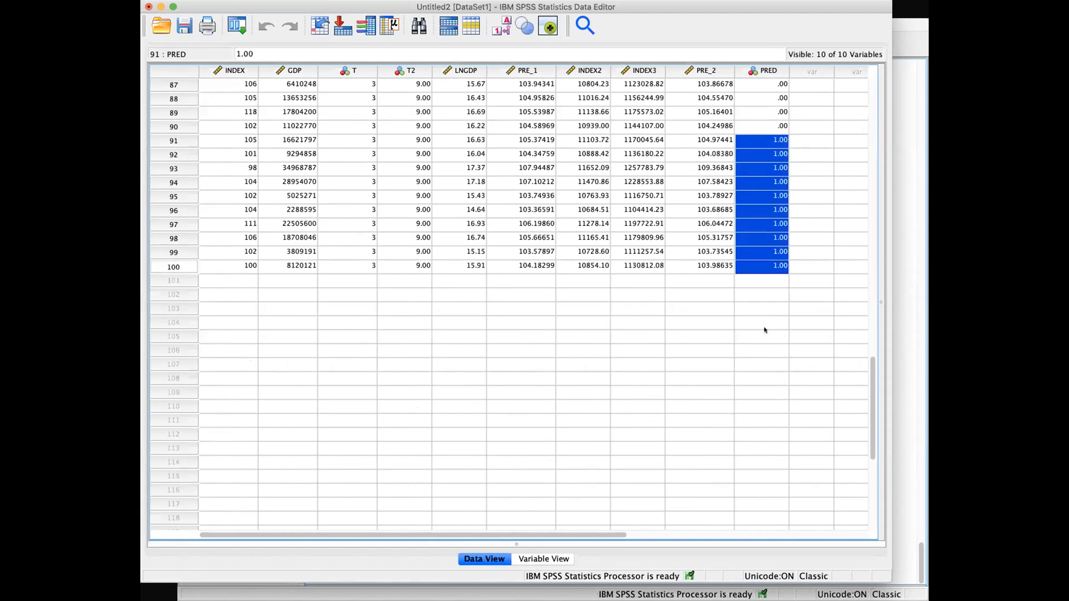
click(756, 267)
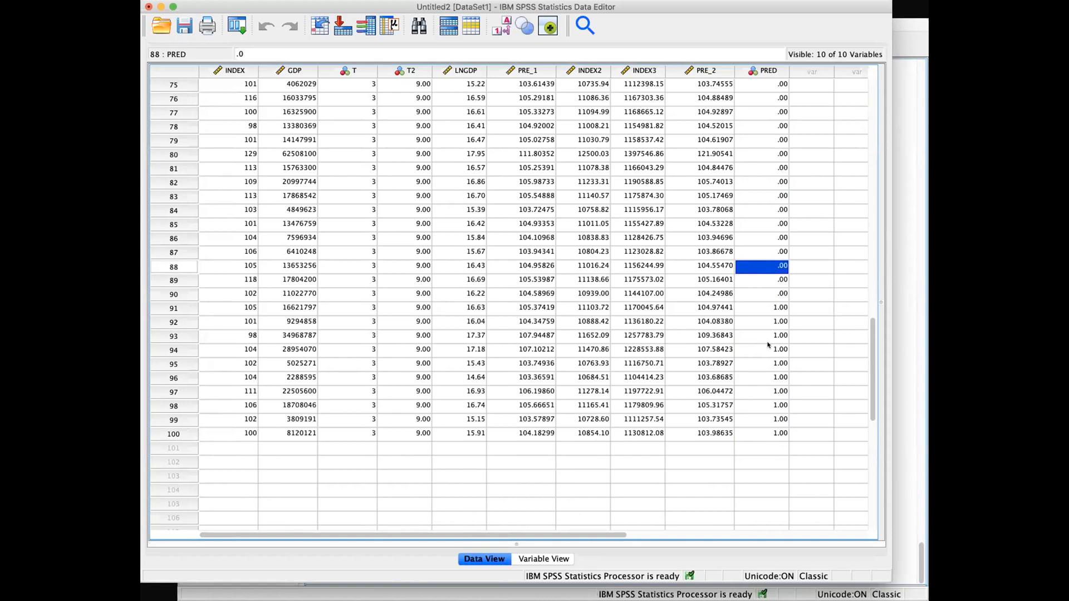
key(Down)
key(Down)
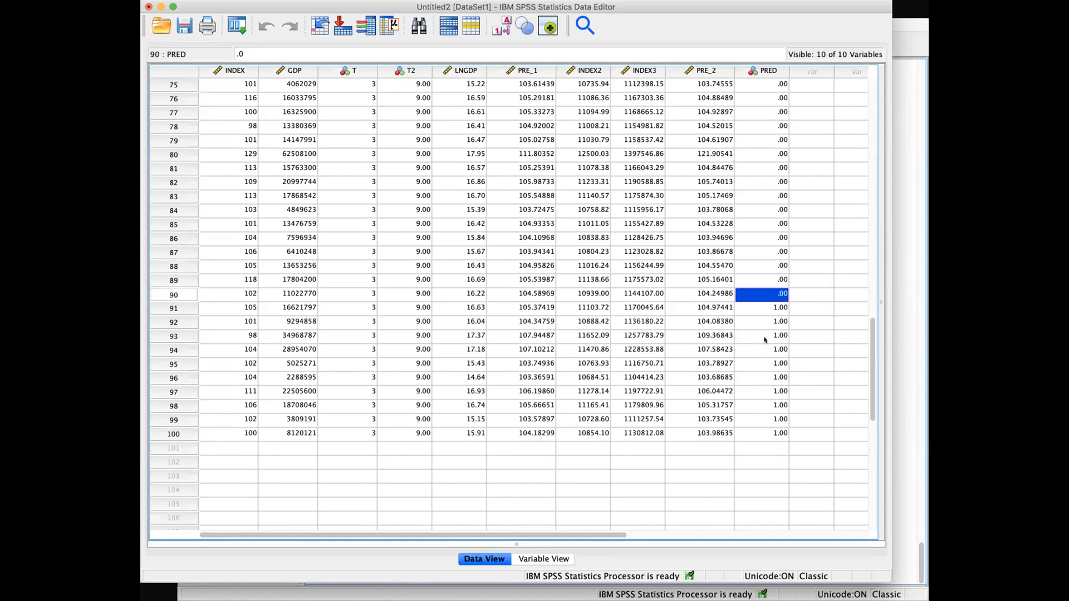
drag(758, 295, 240, 297)
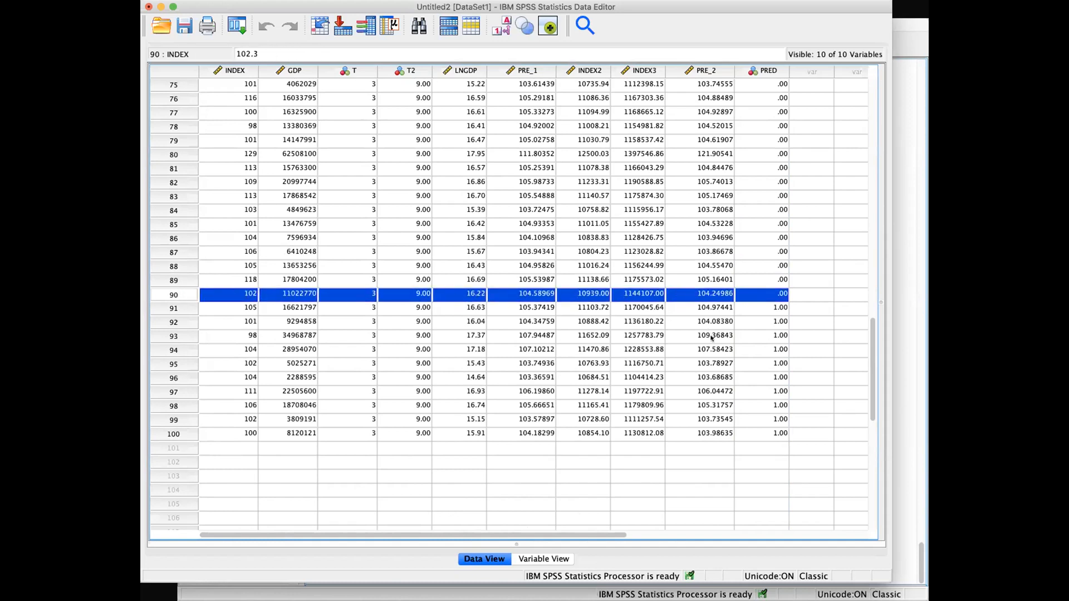
click(770, 309)
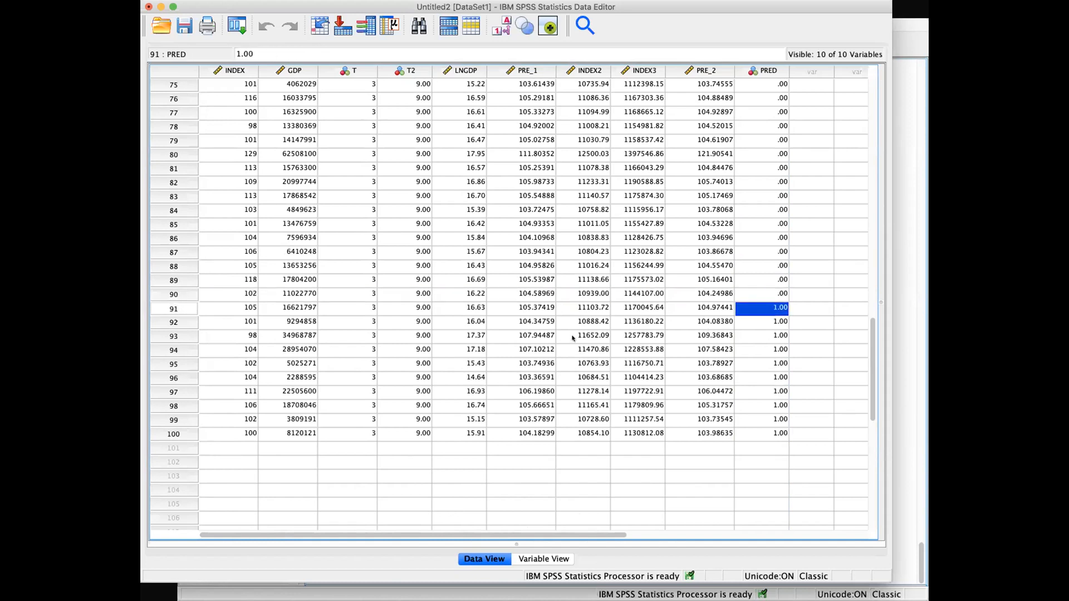
drag(213, 310, 747, 434)
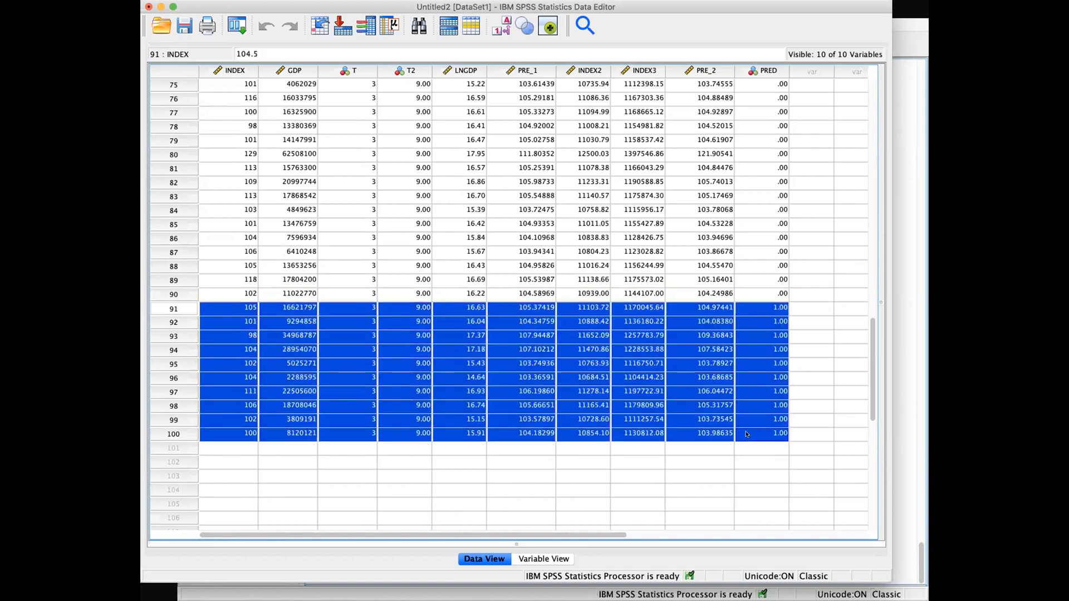
click(749, 433)
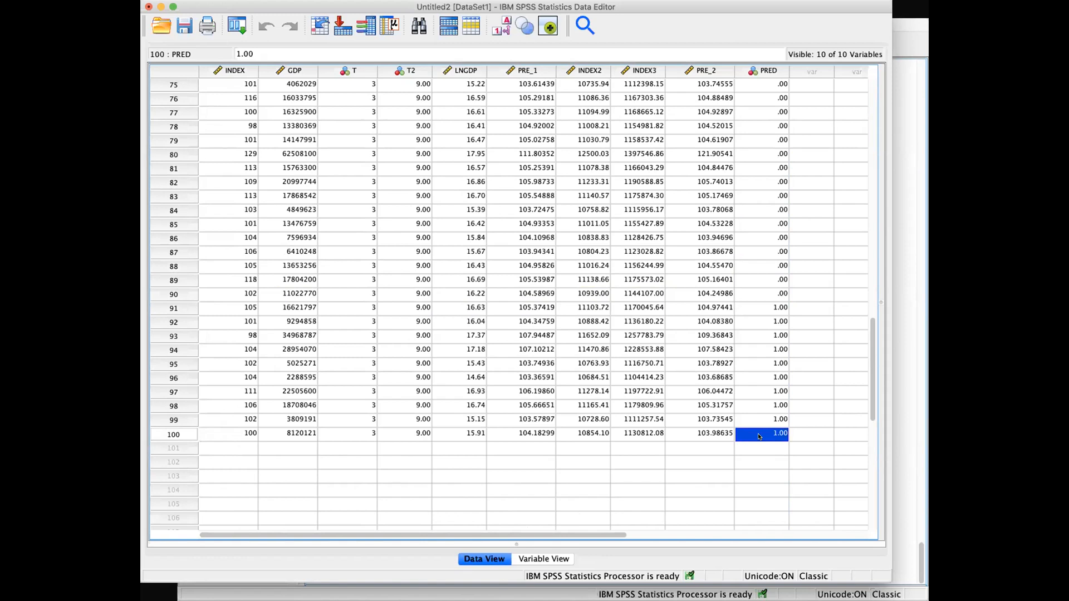
click(647, 308)
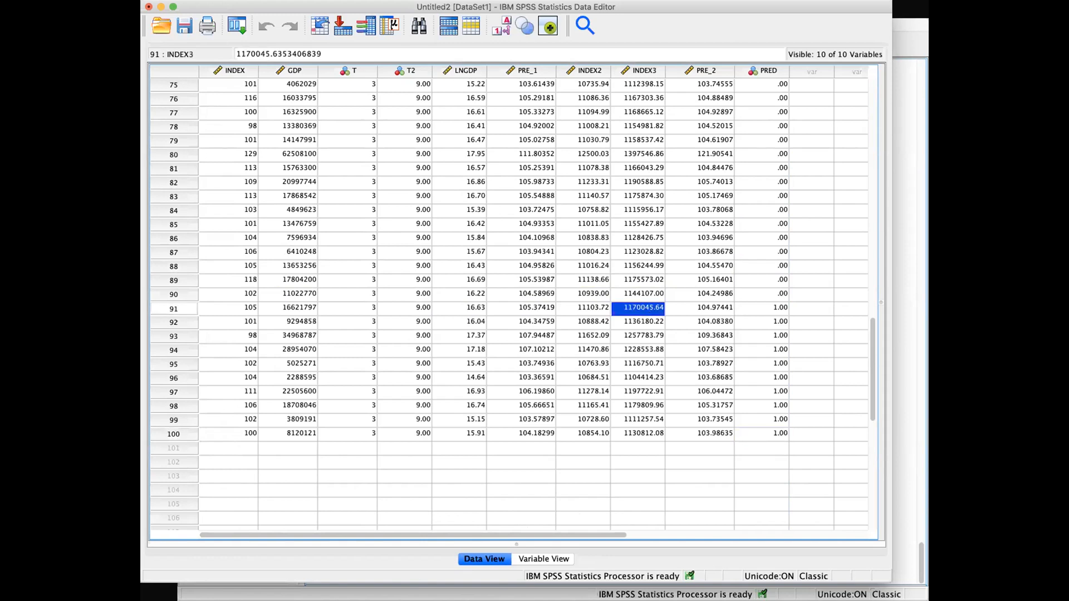
Step: Reopen the Linear Regression setup for INDEX and remove INDEX2 and INDEX3 from the independent variables, keeping T and GDP
click(394, 1)
mouse_move(423, 158)
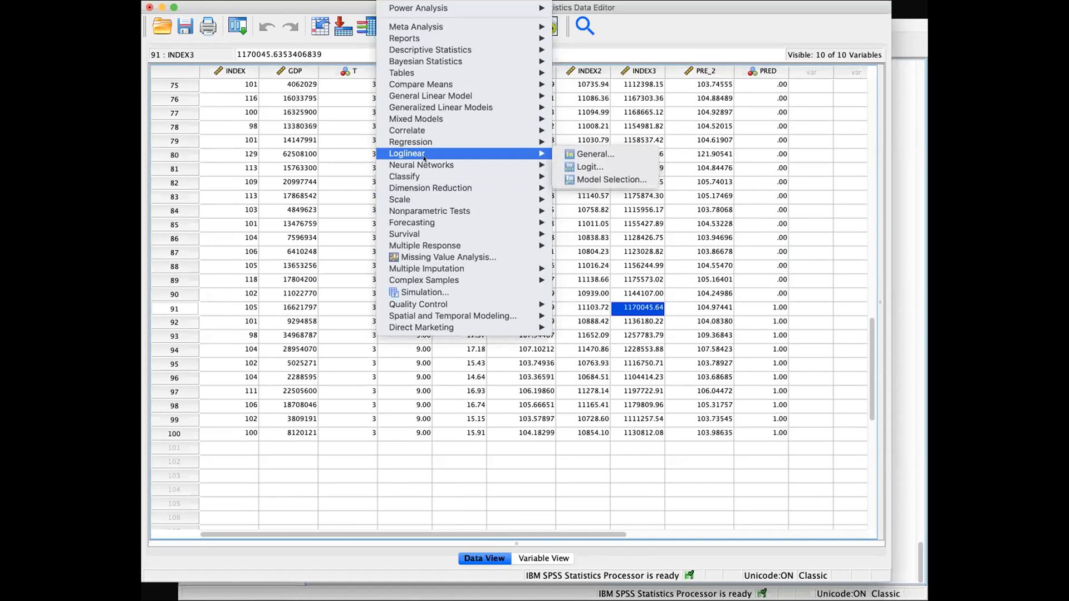
click(590, 154)
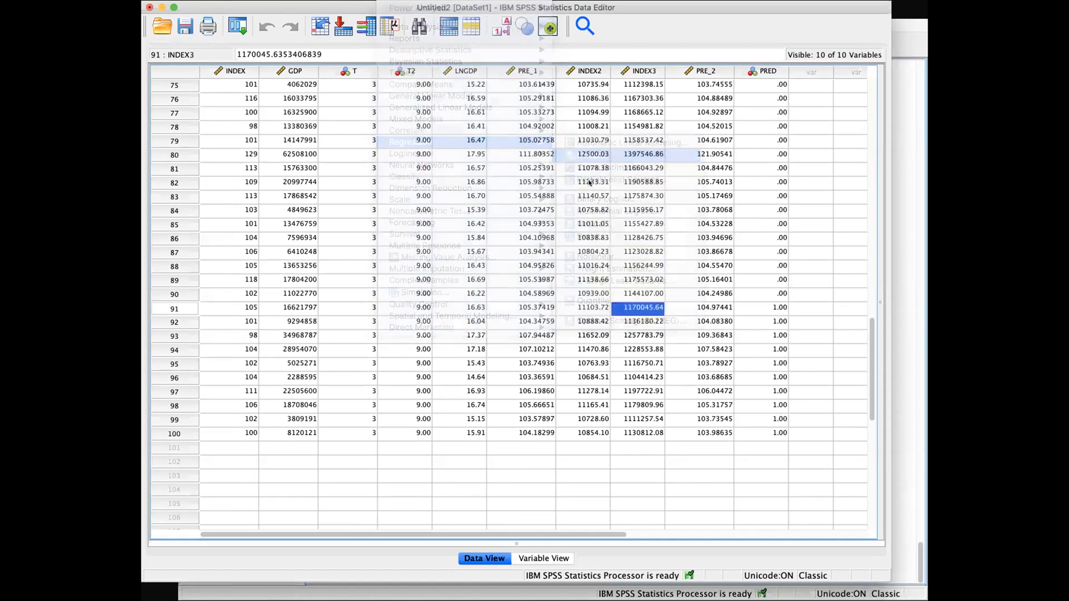
click(542, 250)
click(473, 243)
click(526, 251)
click(473, 243)
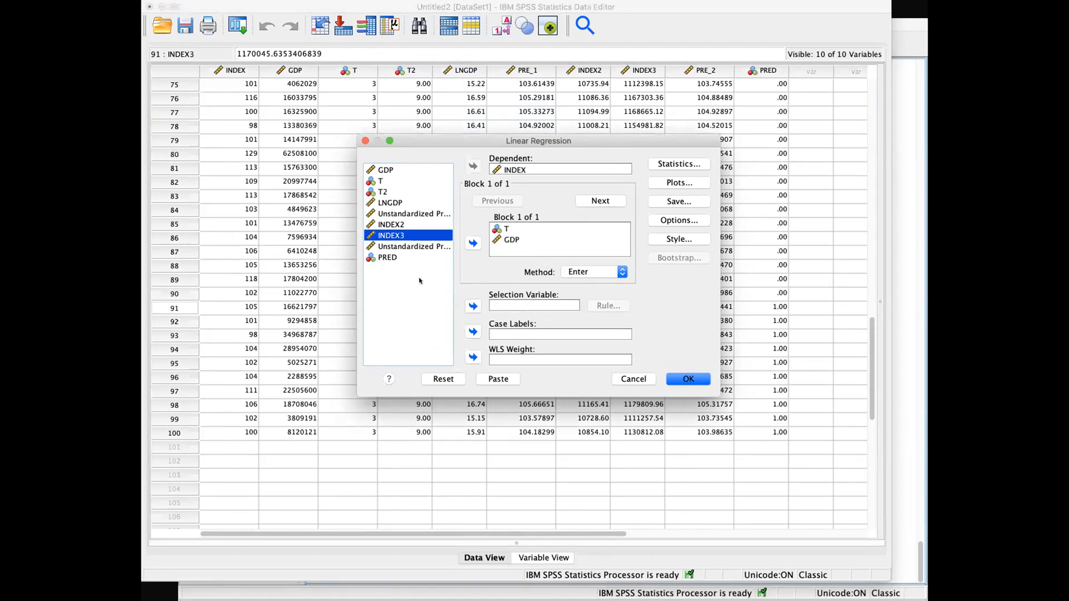
Step: Use PRED as the selection variable with the rule equal to 0
click(406, 259)
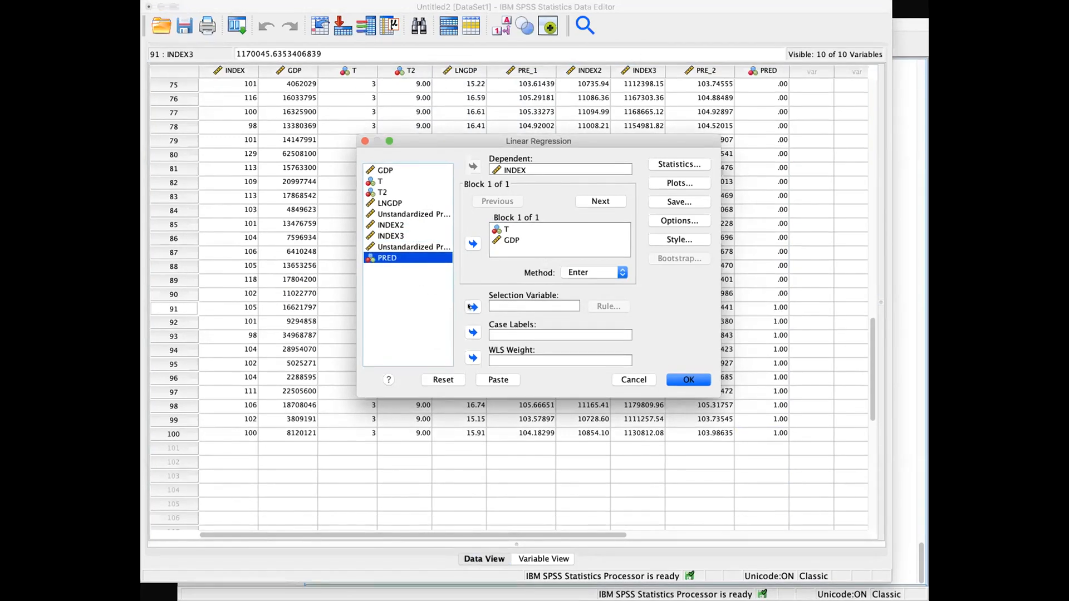
click(473, 307)
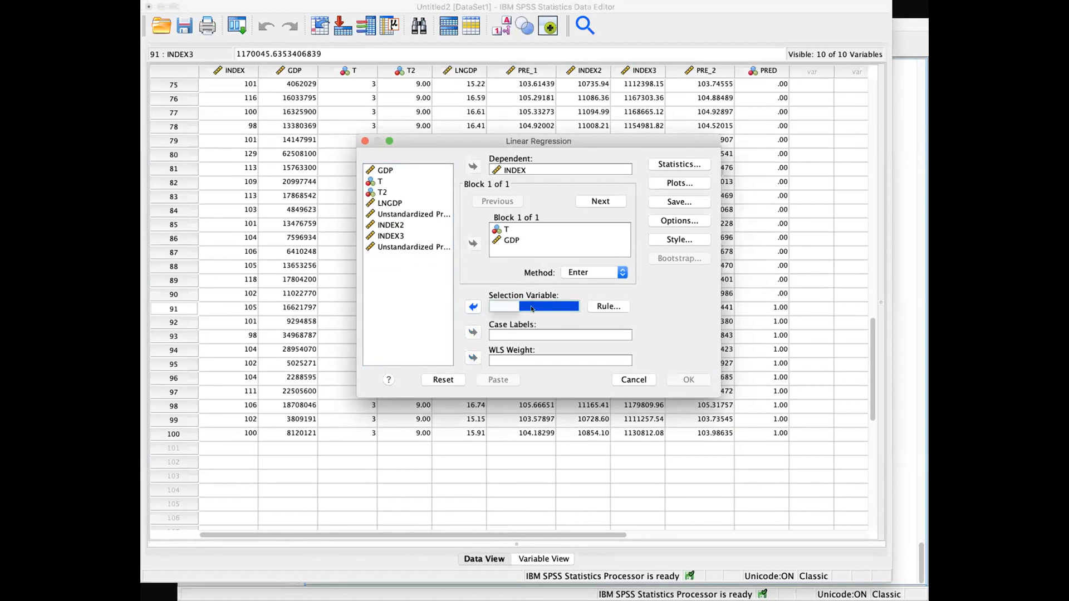
click(610, 307)
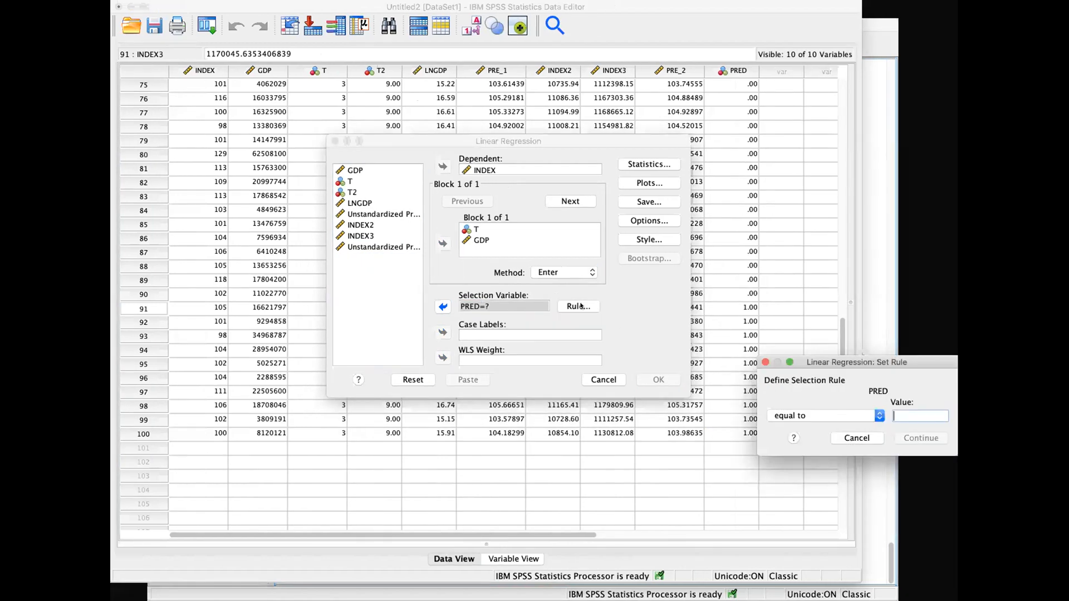
text(0)
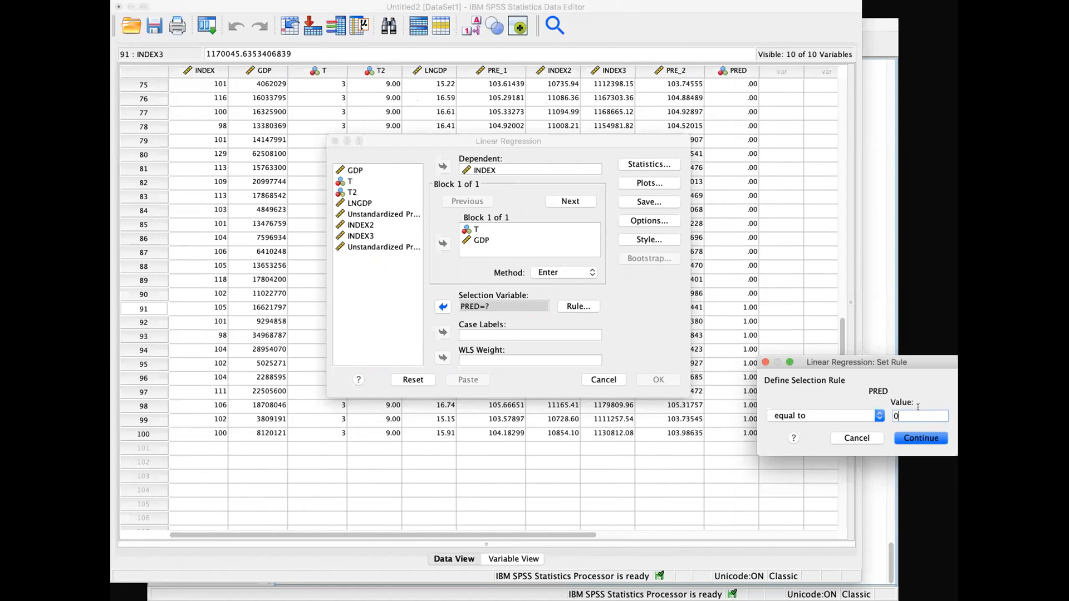
click(921, 439)
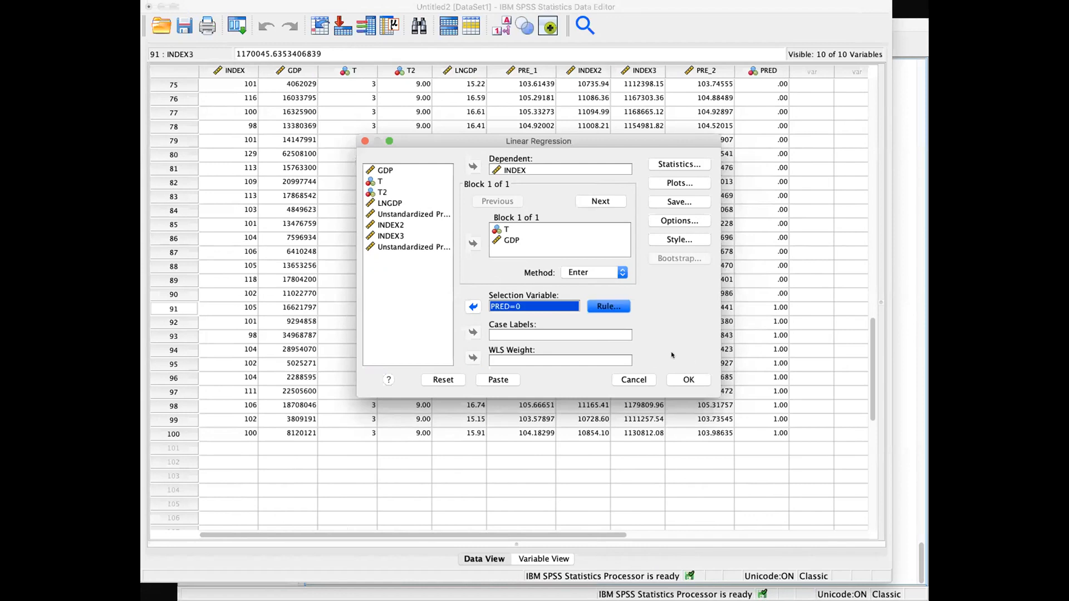
Step: Turn off saving of unstandardized predicted values, run the restricted regression, and select its ANOVA table
click(657, 164)
click(933, 493)
click(637, 202)
click(501, 155)
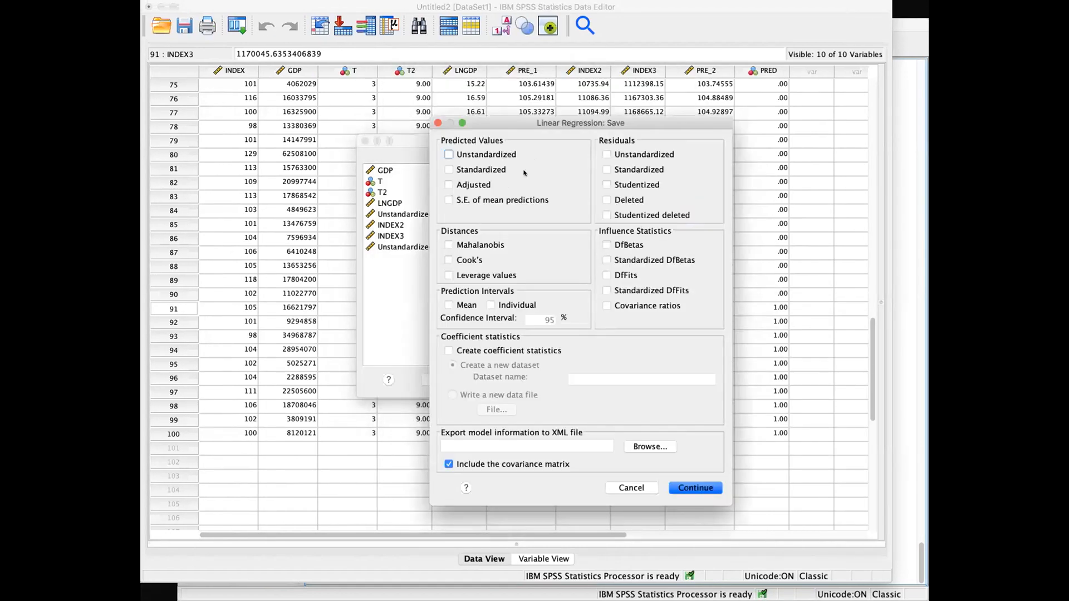
click(687, 492)
drag(591, 141, 581, 111)
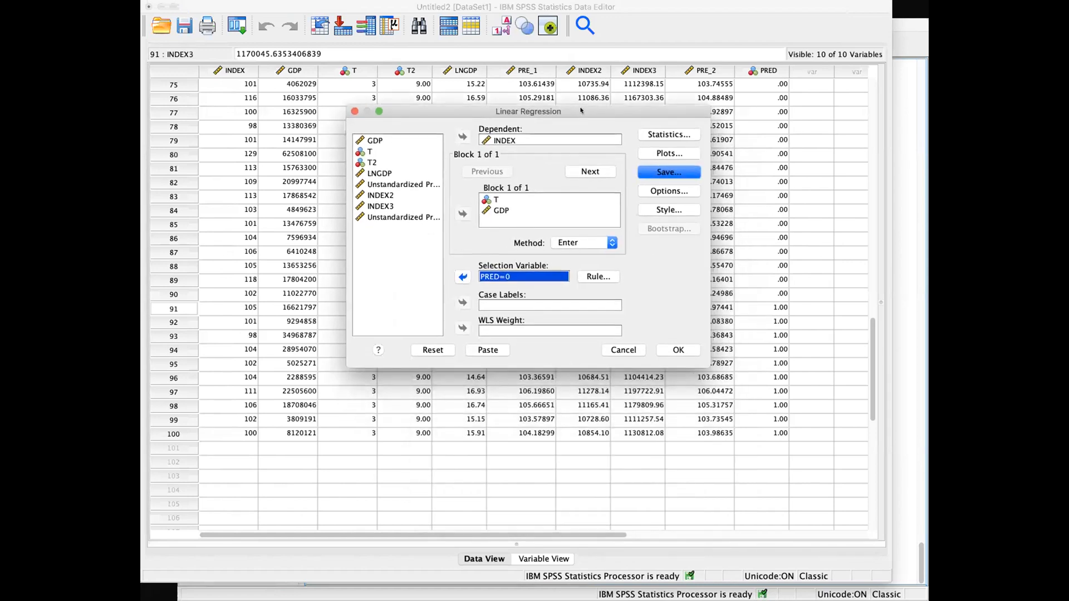
click(678, 349)
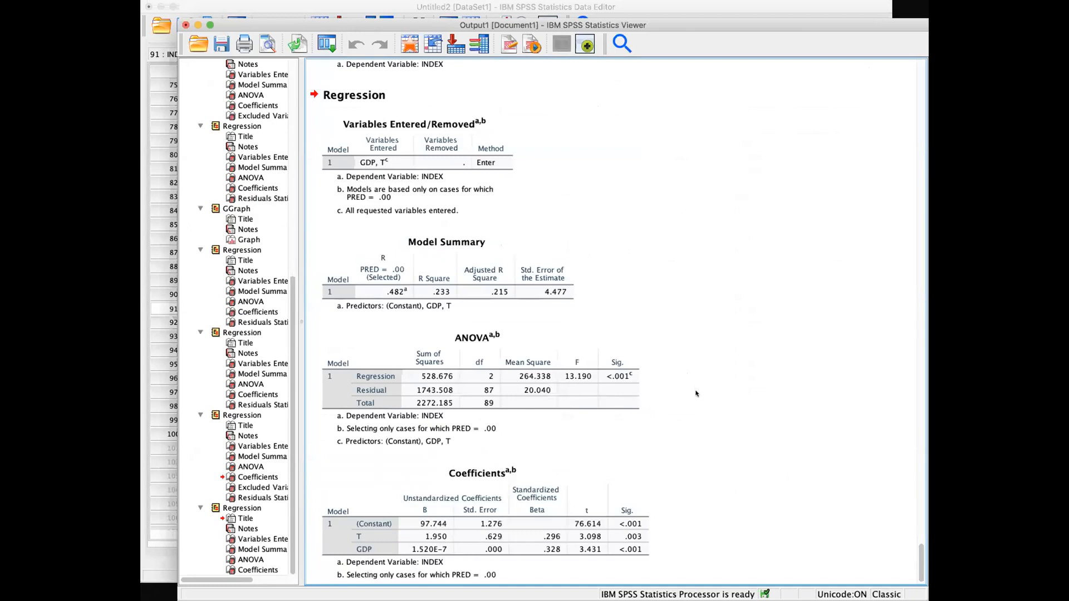
click(387, 348)
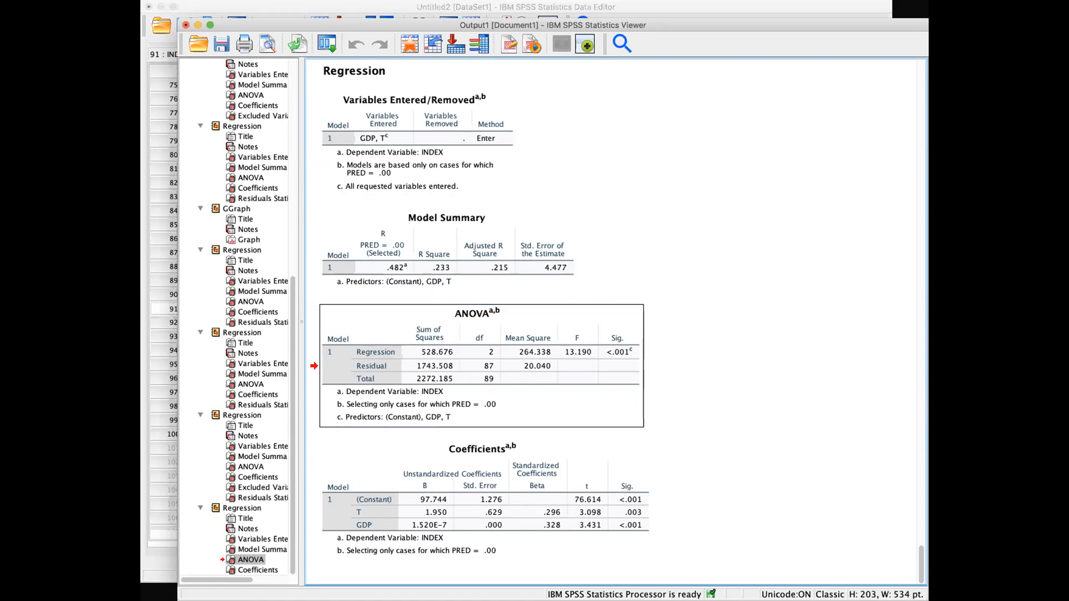
Step: Remove the PRED selection variable from the linear regression and rerun INDEX on T and GDP for all cases
click(469, 1)
mouse_move(506, 142)
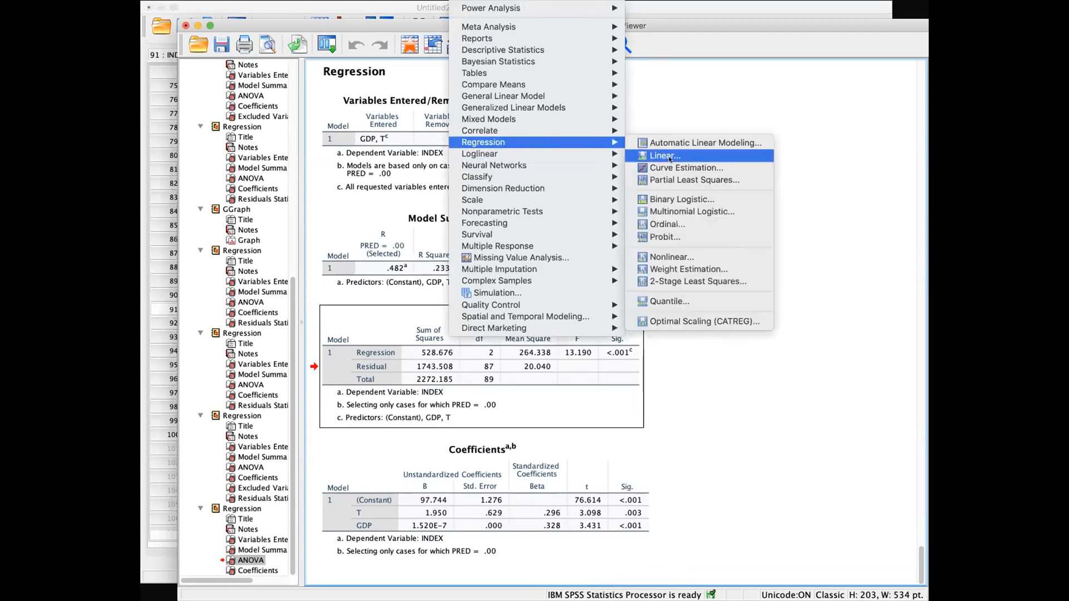
click(670, 156)
click(531, 282)
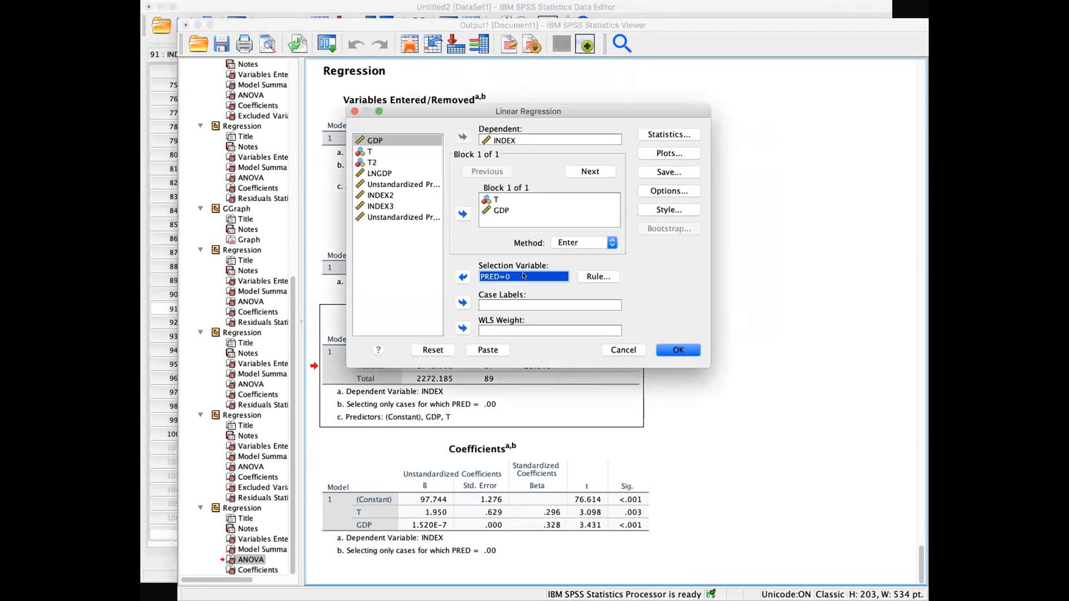
click(463, 277)
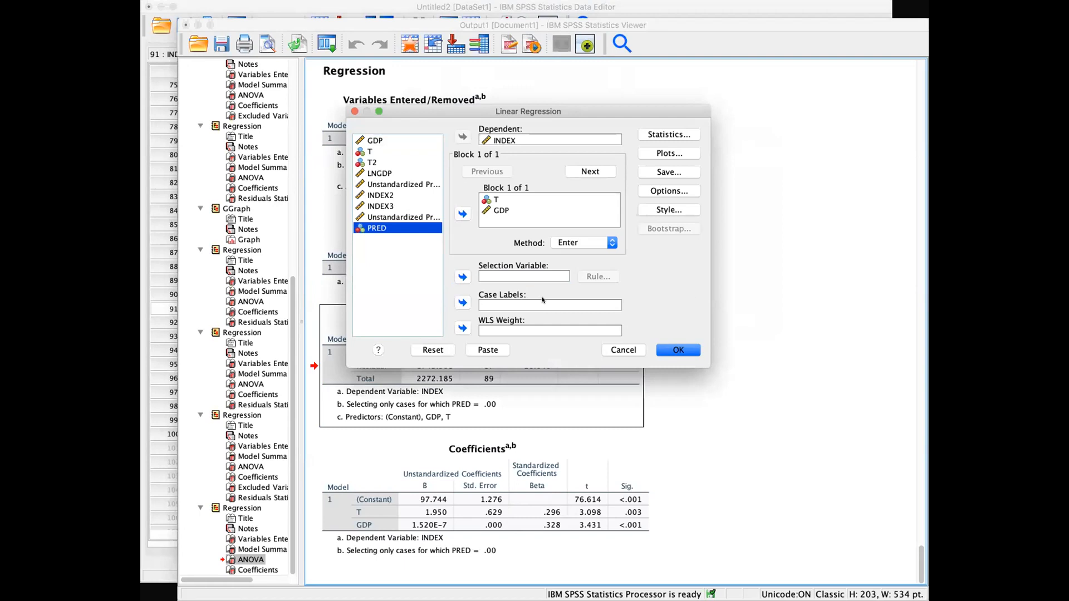
click(677, 349)
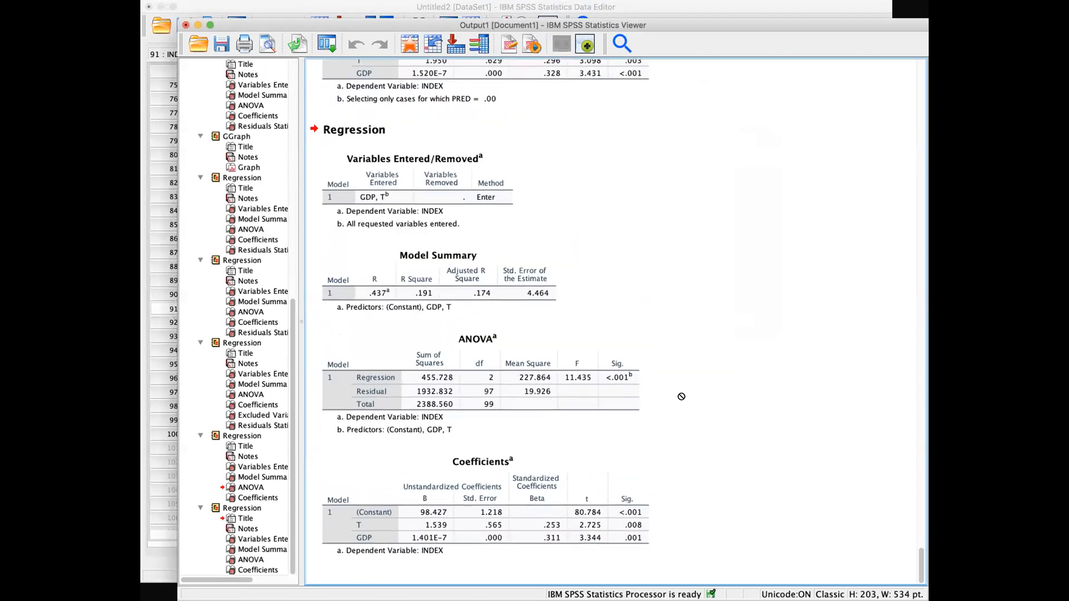
Step: Compare the residual sums of squares in the ANOVA tables of the full-sample and PRED=0 regressions
click(551, 378)
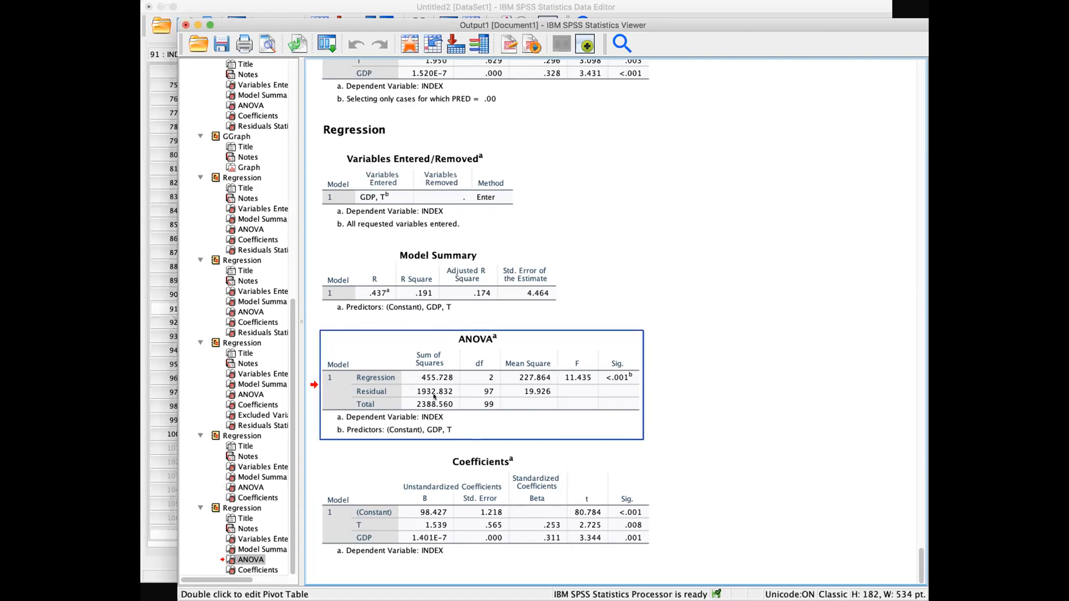
scroll(434, 396, up, 10)
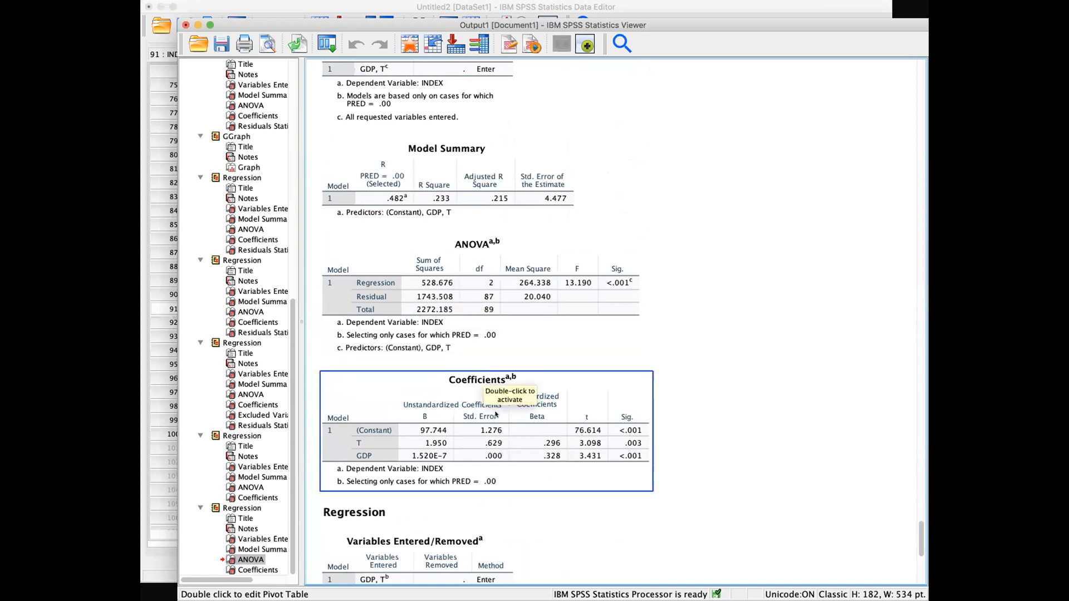
scroll(443, 398, down, 10)
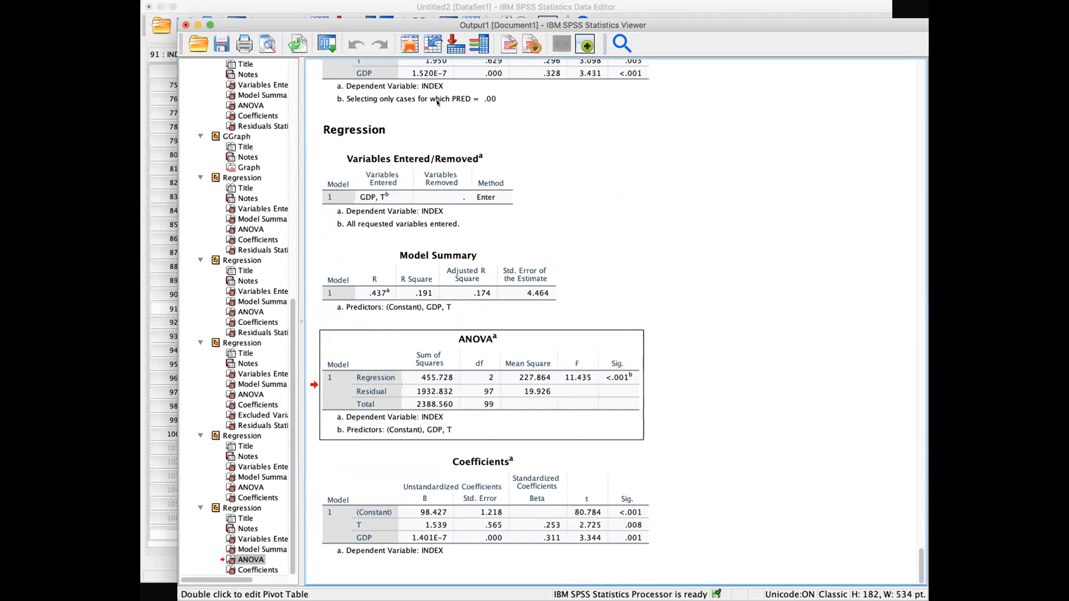
Step: Return to the data set and set up a variable computation with BREAK as the target and 0 as the numeric expression
click(408, 6)
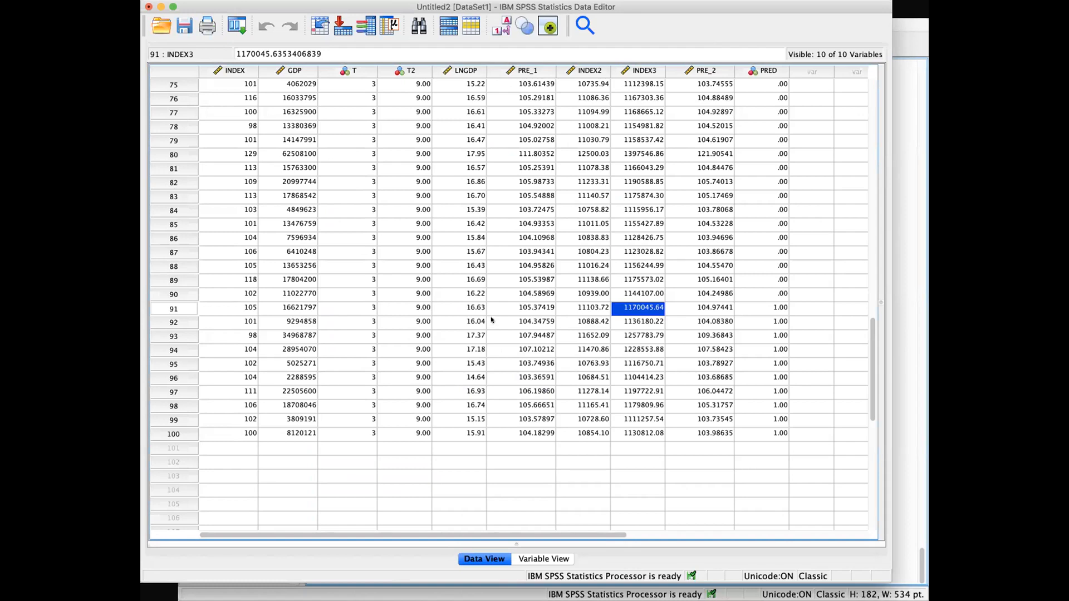
scroll(492, 320, up, 15)
scroll(491, 321, up, 10)
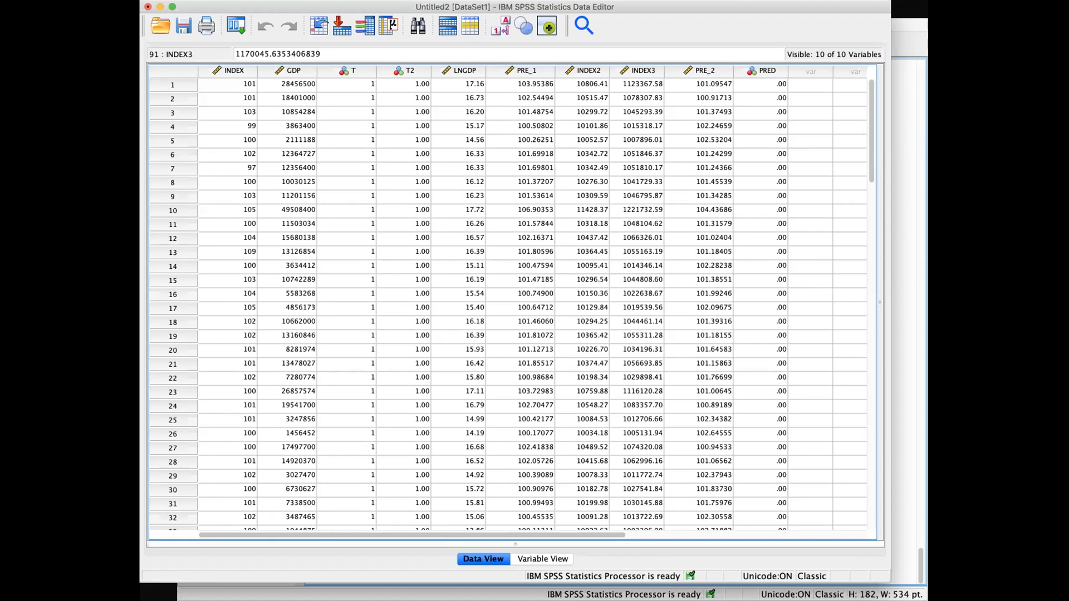
click(346, 1)
click(384, 8)
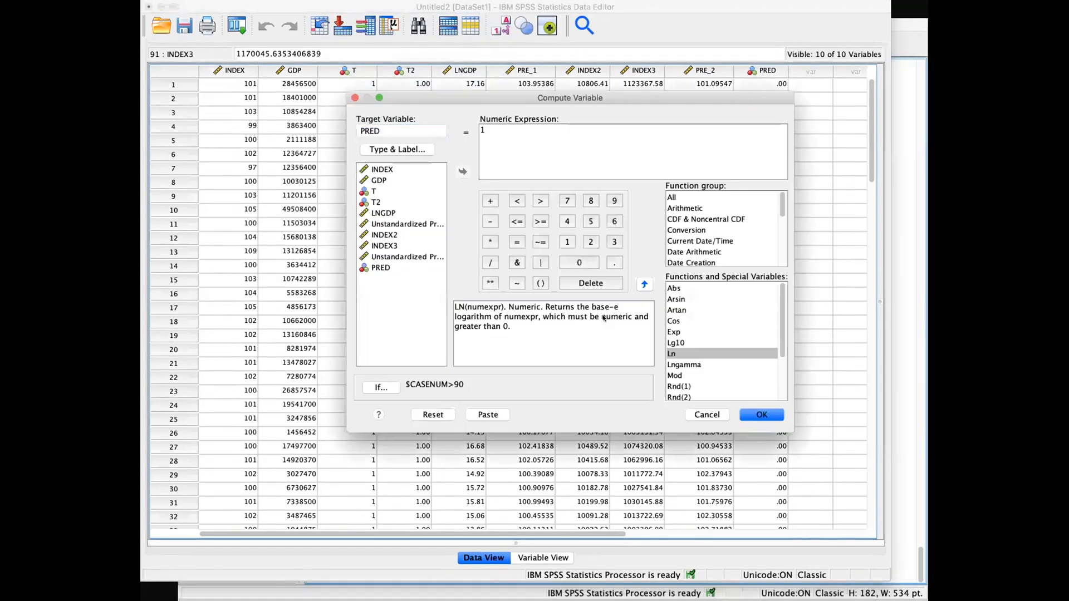
text(BREAK)
key(Tab)
text(0)
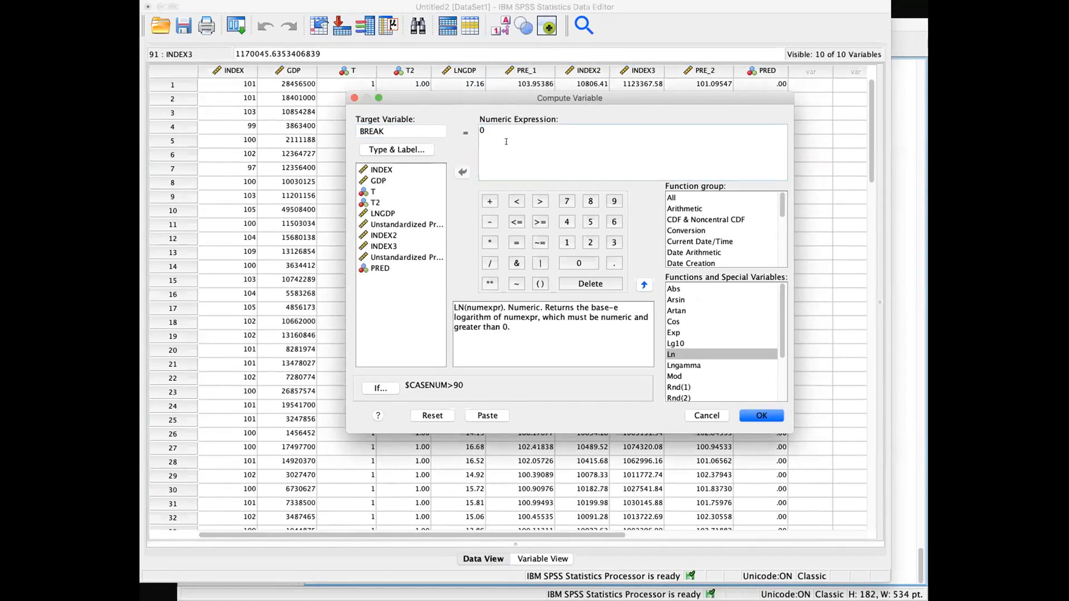
Step: Remove the $CASENUM>90 condition so all cases are included, and run the BREAK computation
click(381, 388)
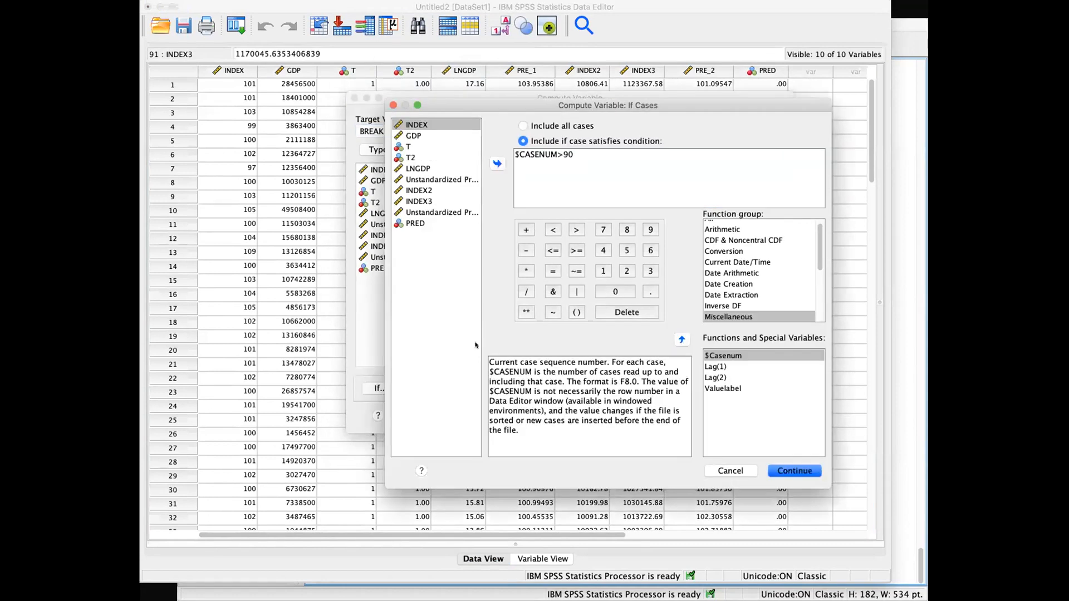
click(773, 473)
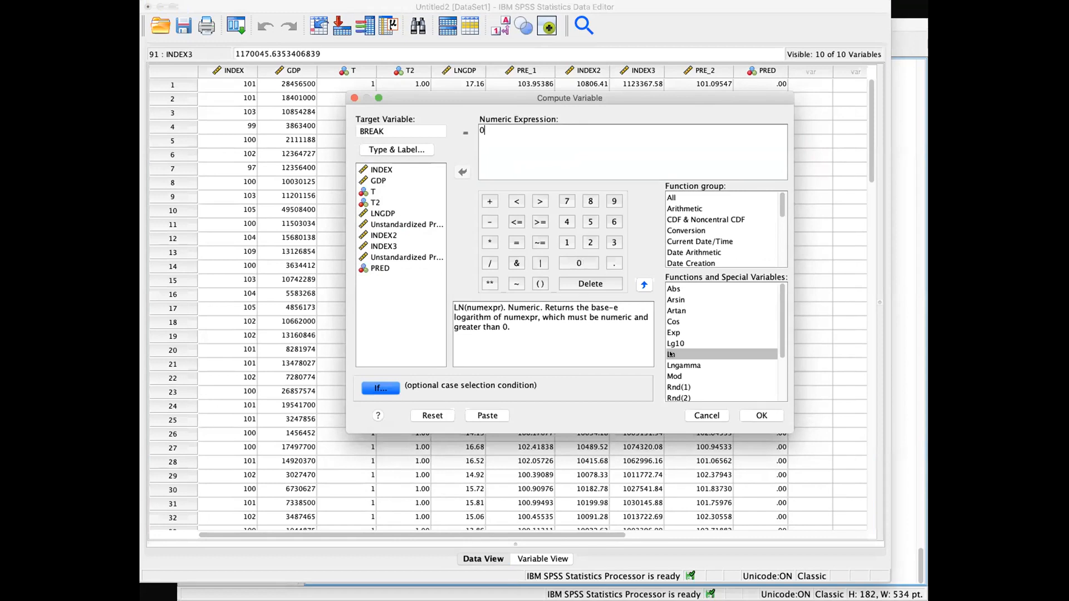
click(762, 415)
click(317, 15)
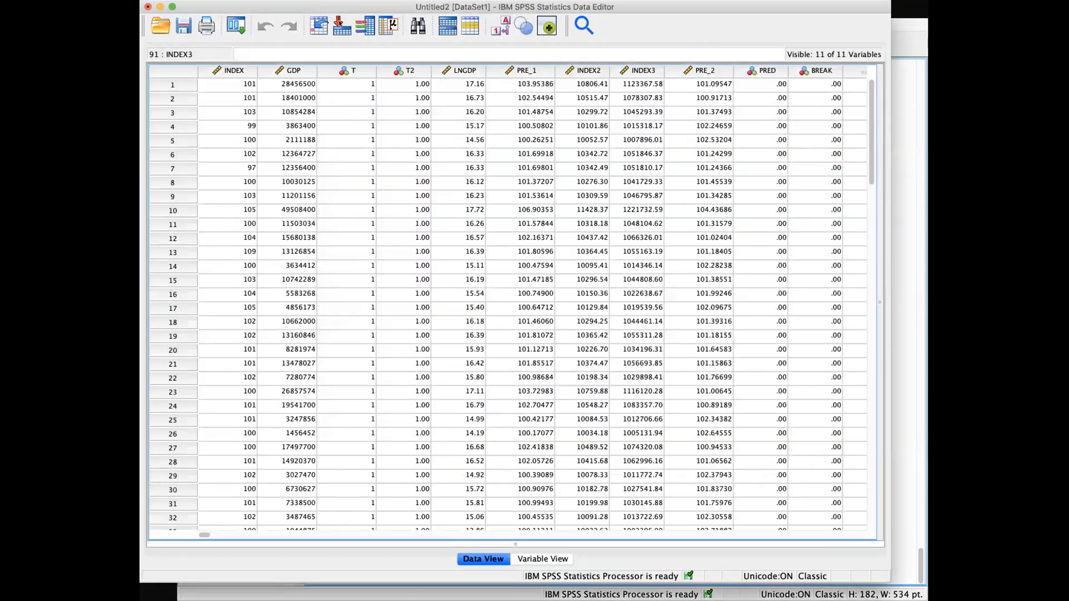
Step: Review the GDP values in the data set, and set the numeric expression for BREAK to 1
drag(871, 94, 854, 126)
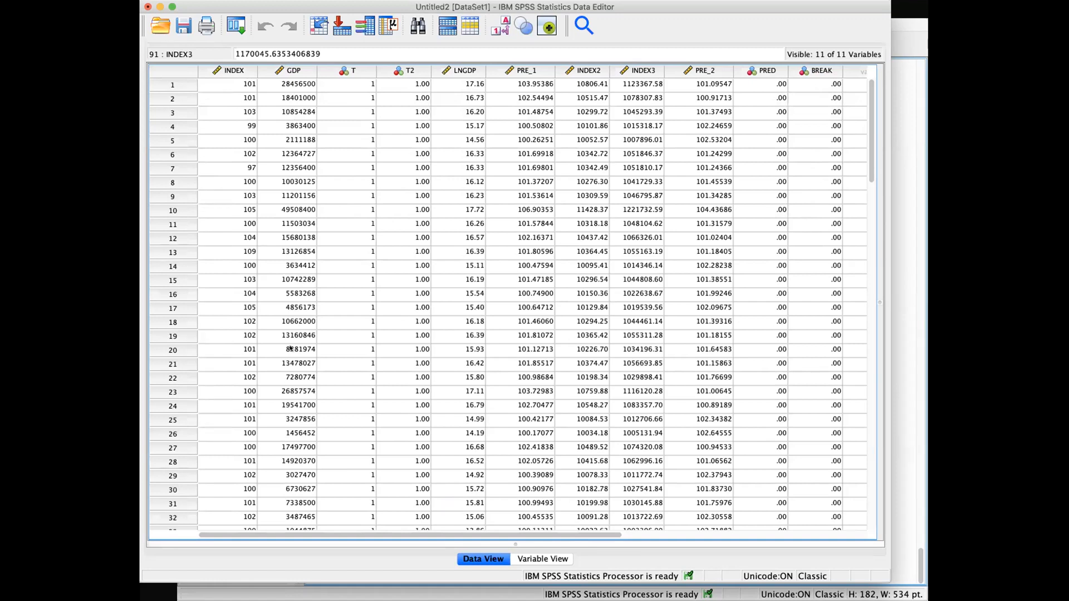
scroll(290, 463, down, 10)
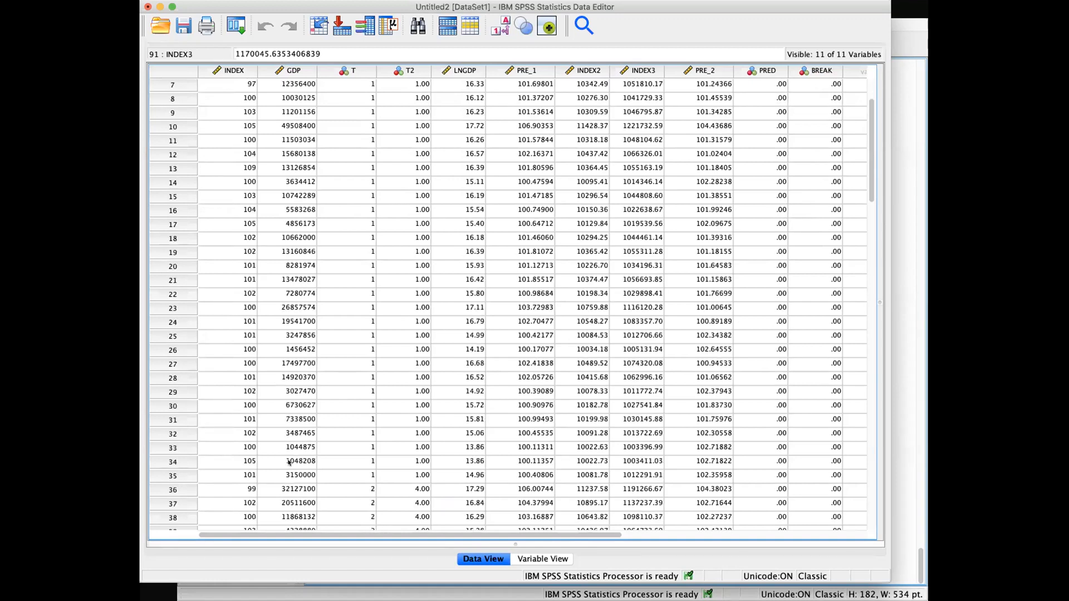
click(290, 181)
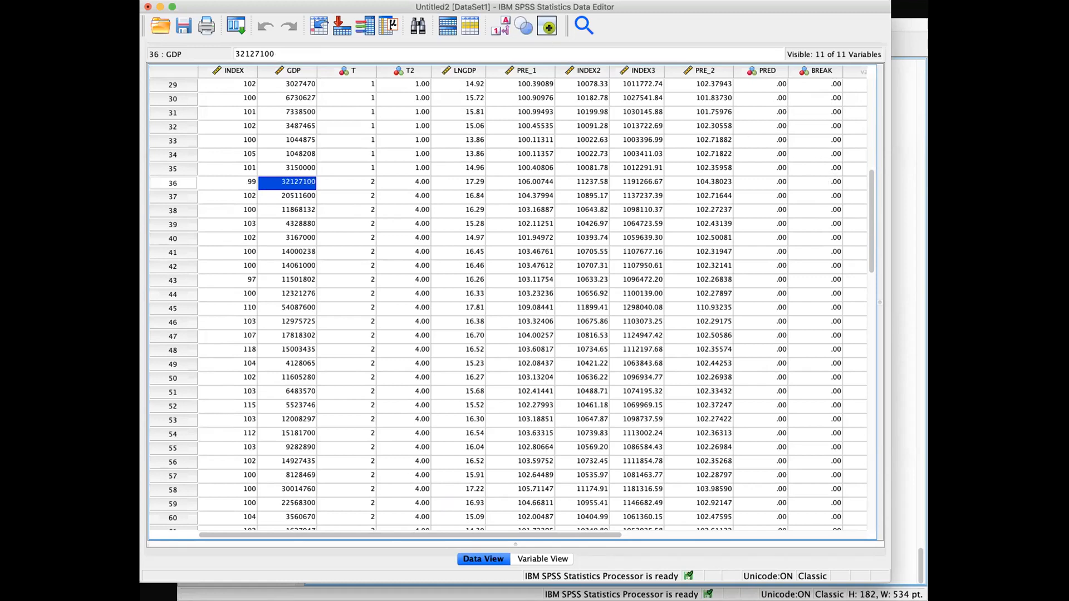
click(362, 0)
click(390, 7)
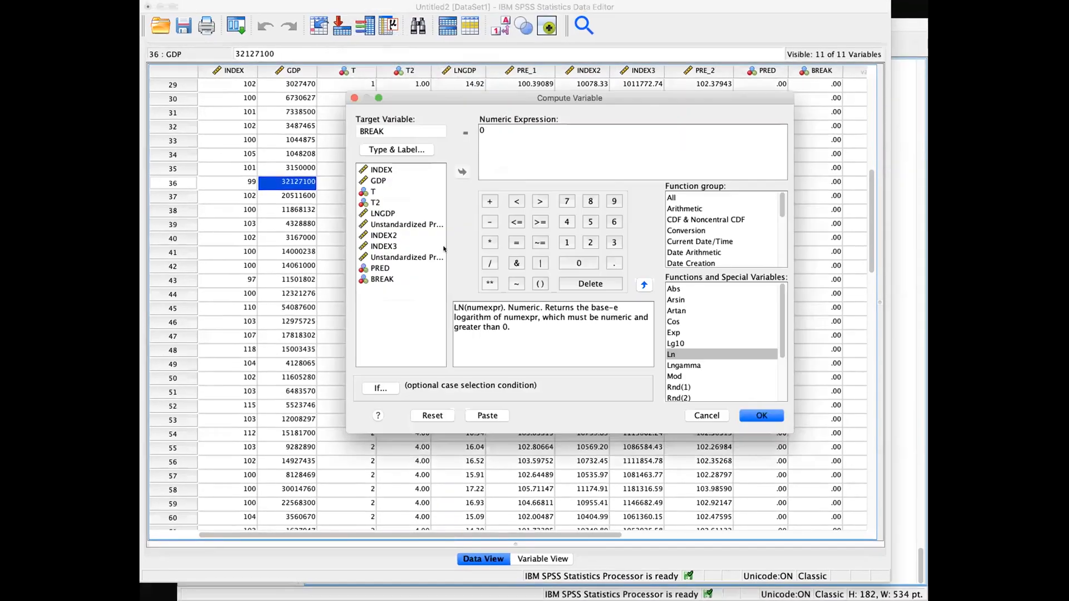
click(484, 130)
key(BackSpace)
text(1)
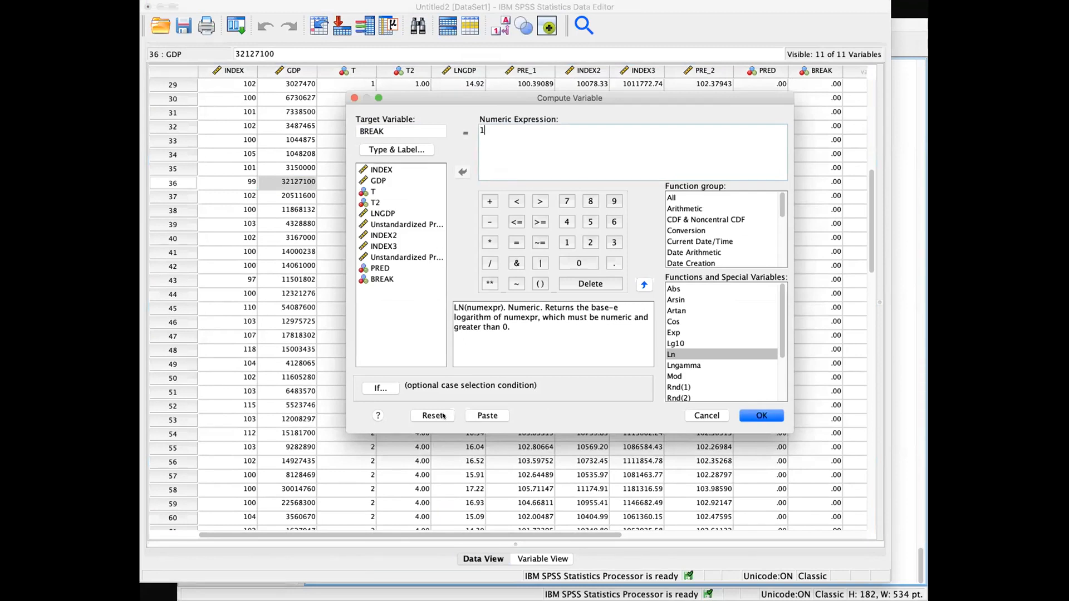
Step: Replace the $CASENUM>90 condition with GDP>3000000 and run the computation, overwriting the existing BREAK variable
click(380, 388)
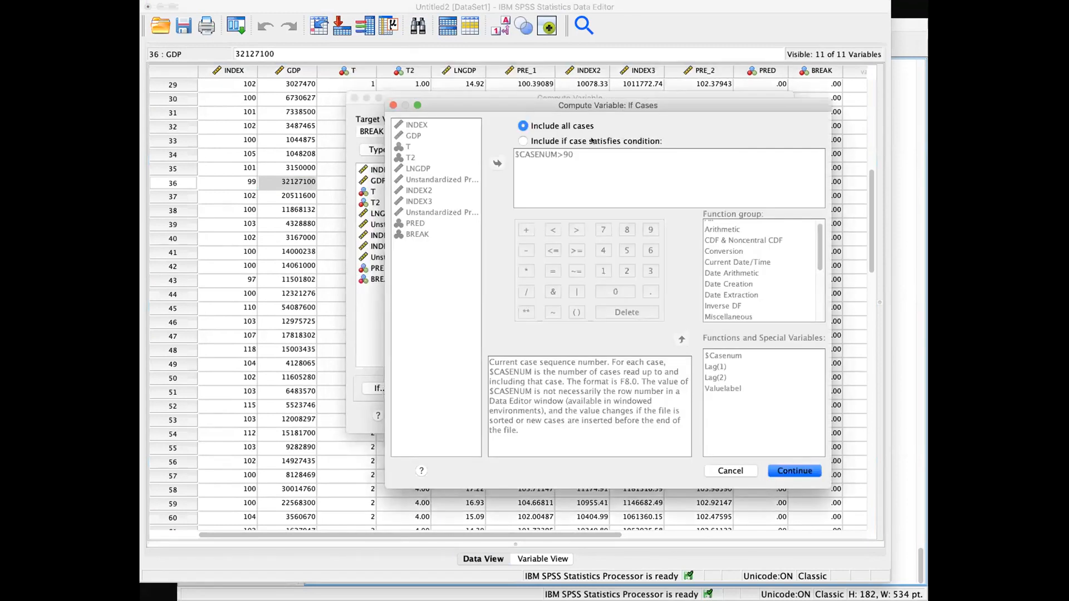
drag(597, 157, 505, 152)
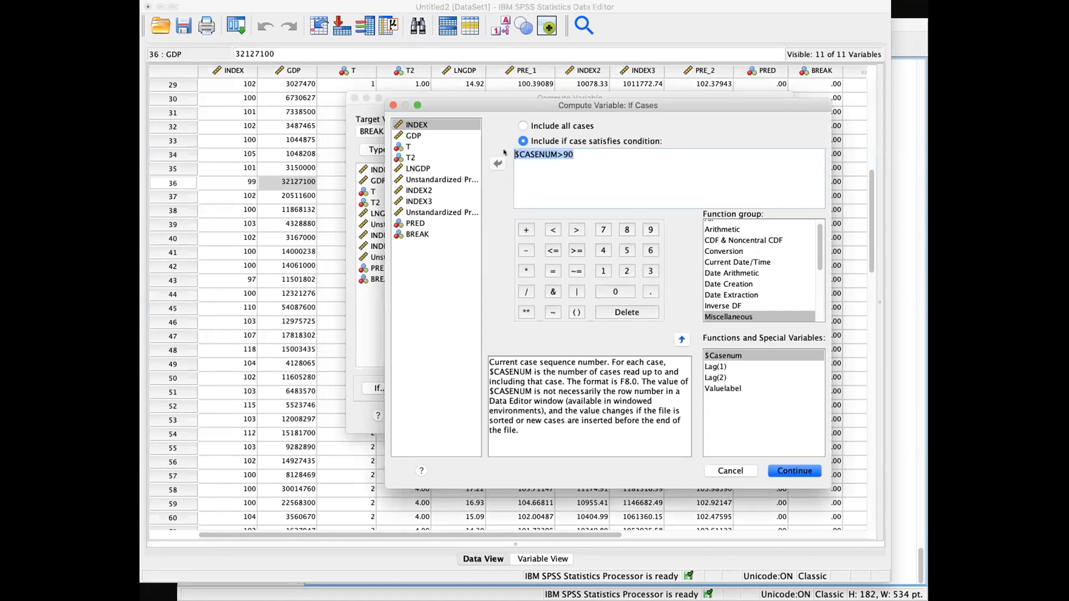
key(BackSpace)
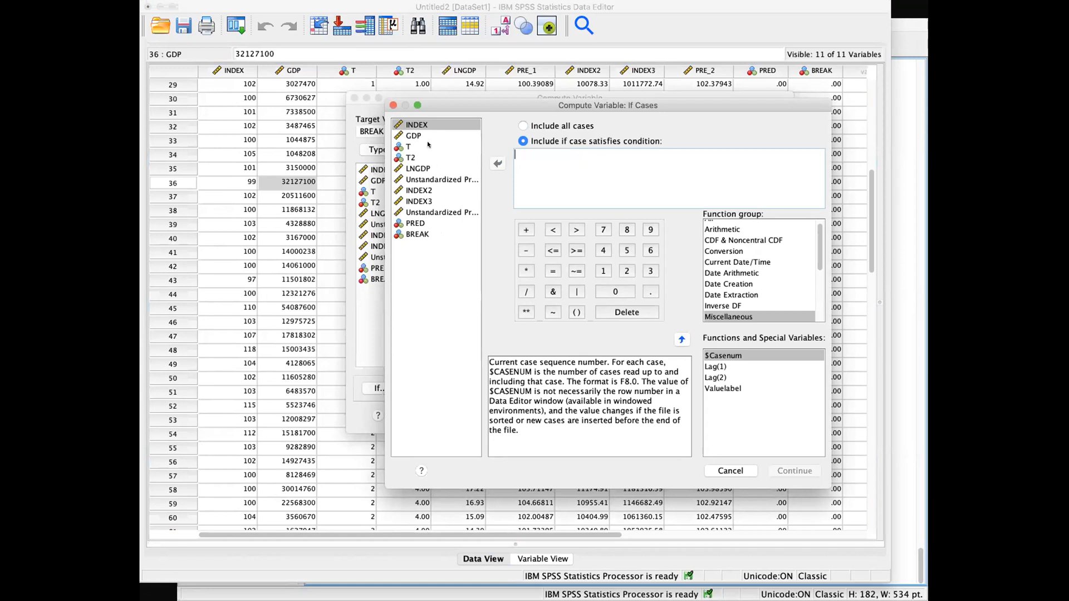
click(413, 136)
click(497, 163)
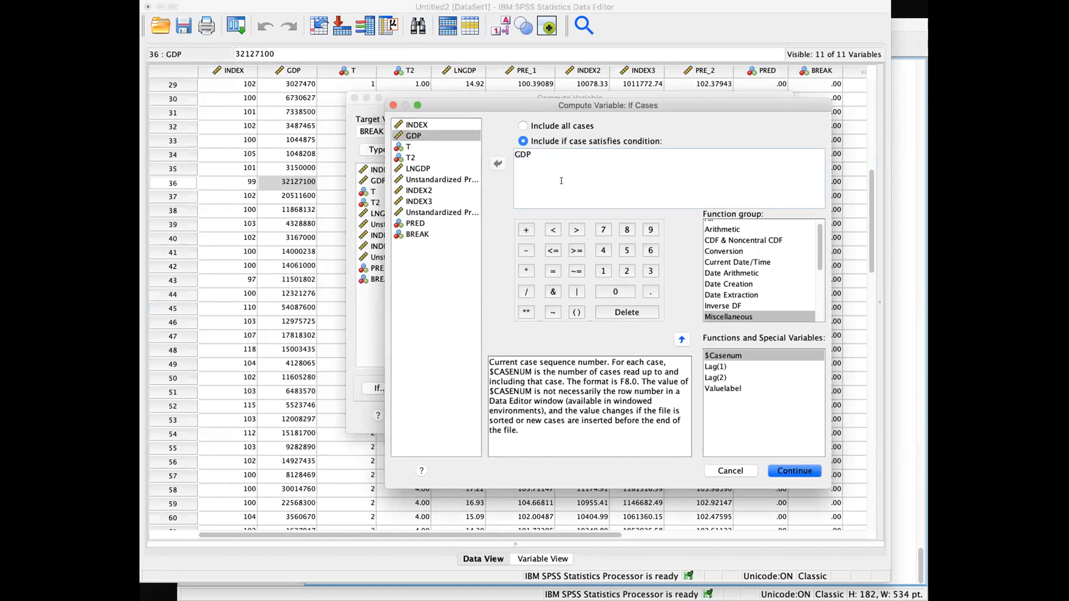
text(>3000000)
click(793, 470)
click(763, 416)
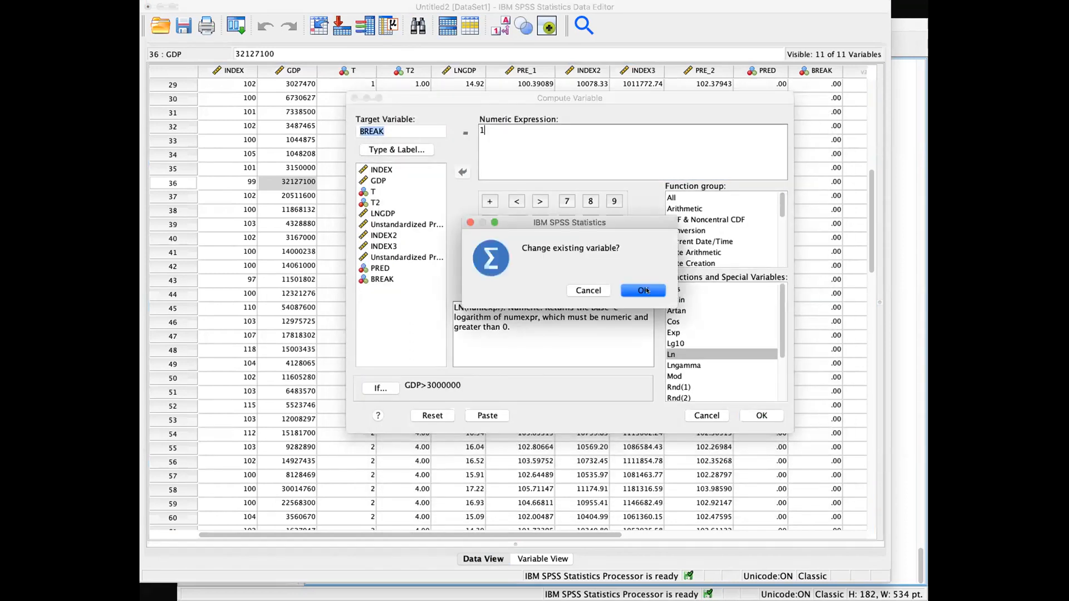
click(646, 290)
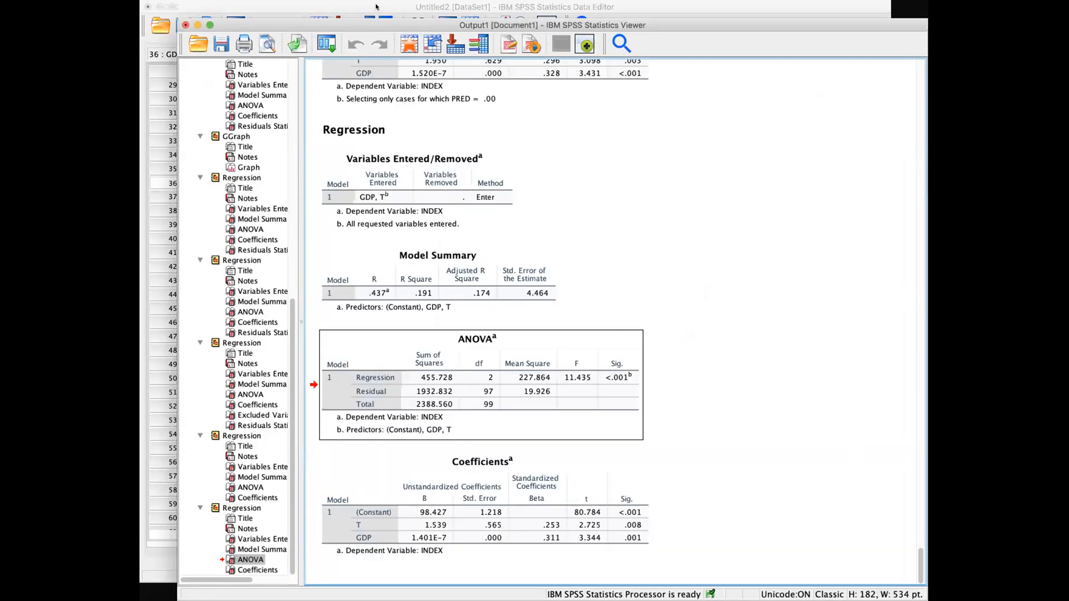
Step: Return to the data set and change the case condition of the BREAK computation to GDP>30000000
click(376, 7)
scroll(754, 290, up, 4)
scroll(734, 290, up, 5)
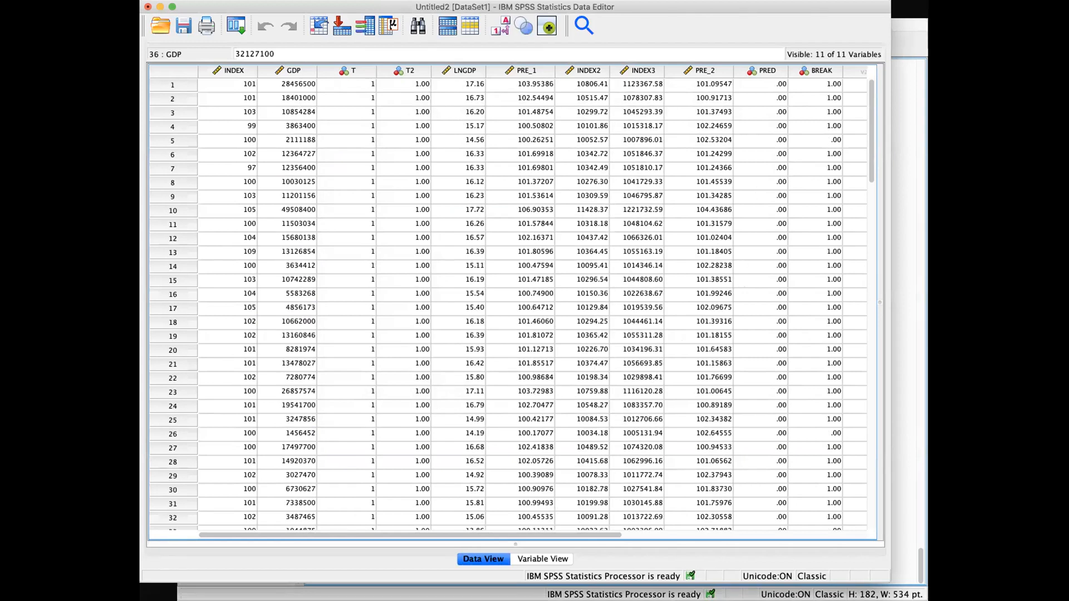
click(379, 10)
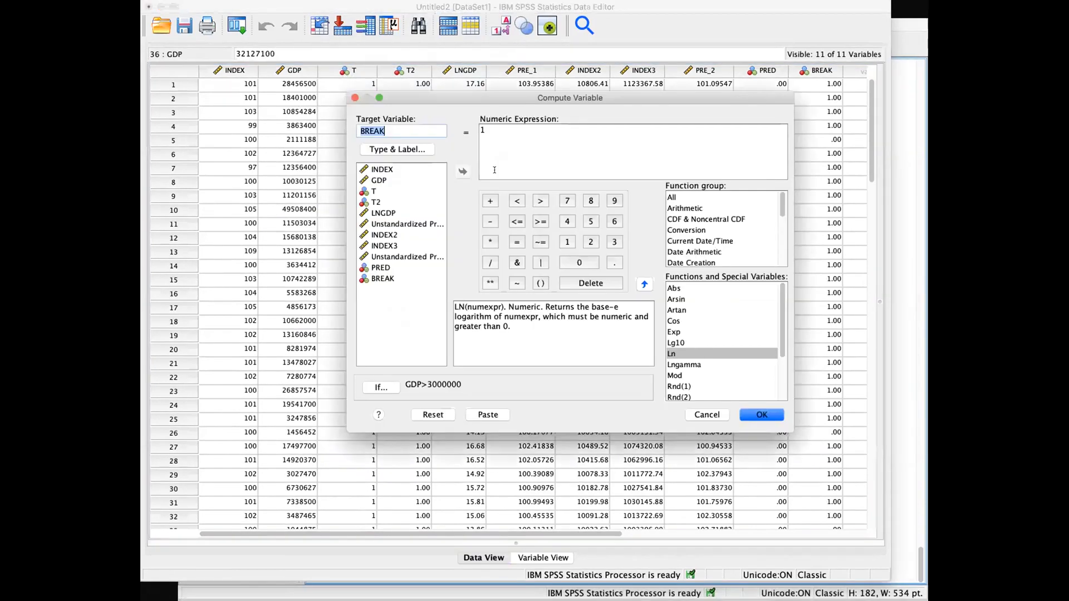
click(381, 387)
click(578, 152)
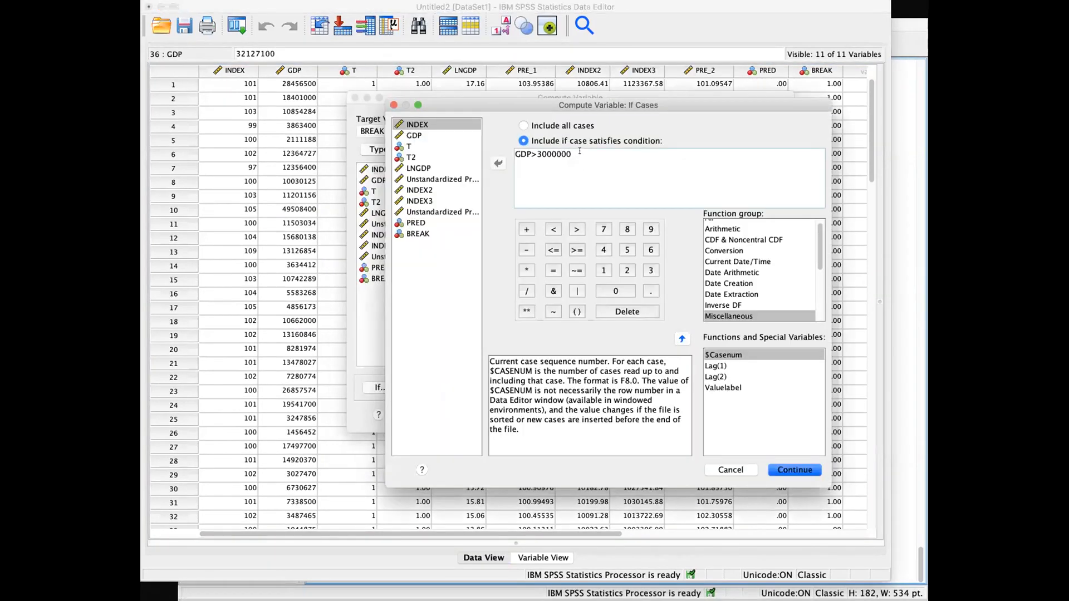
text(0)
click(787, 471)
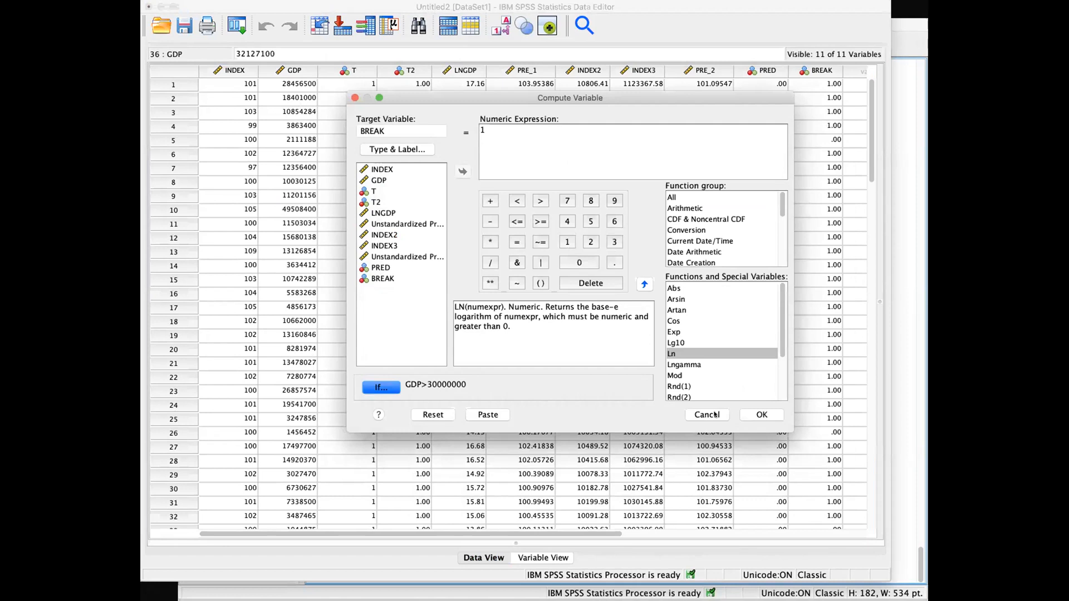
Step: Reset BREAK to 0 for all cases, overwriting the existing variable
click(502, 125)
key(BackSpace)
text(0)
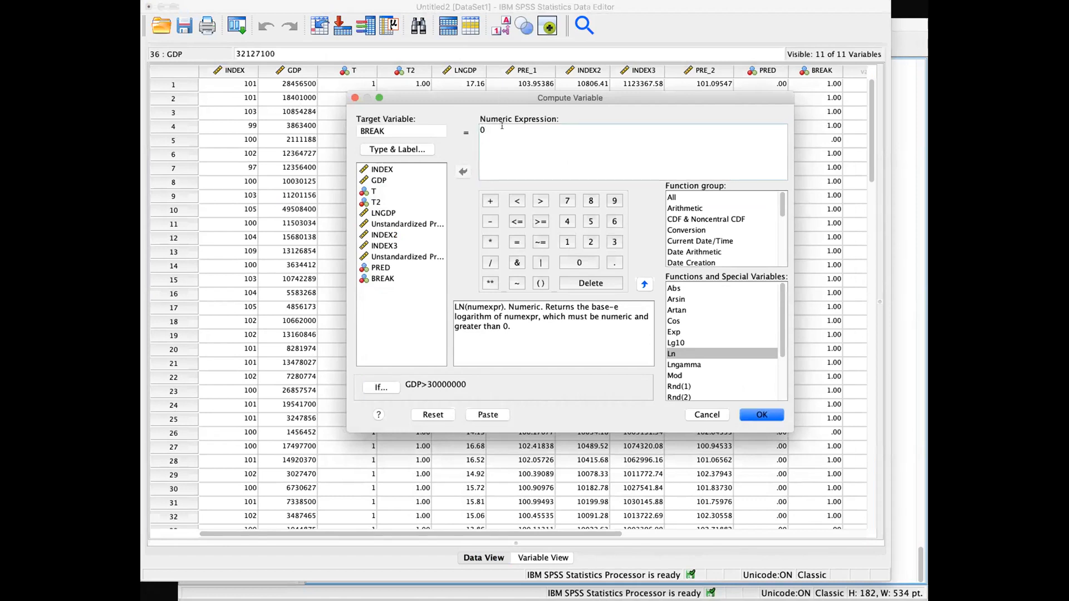
click(381, 387)
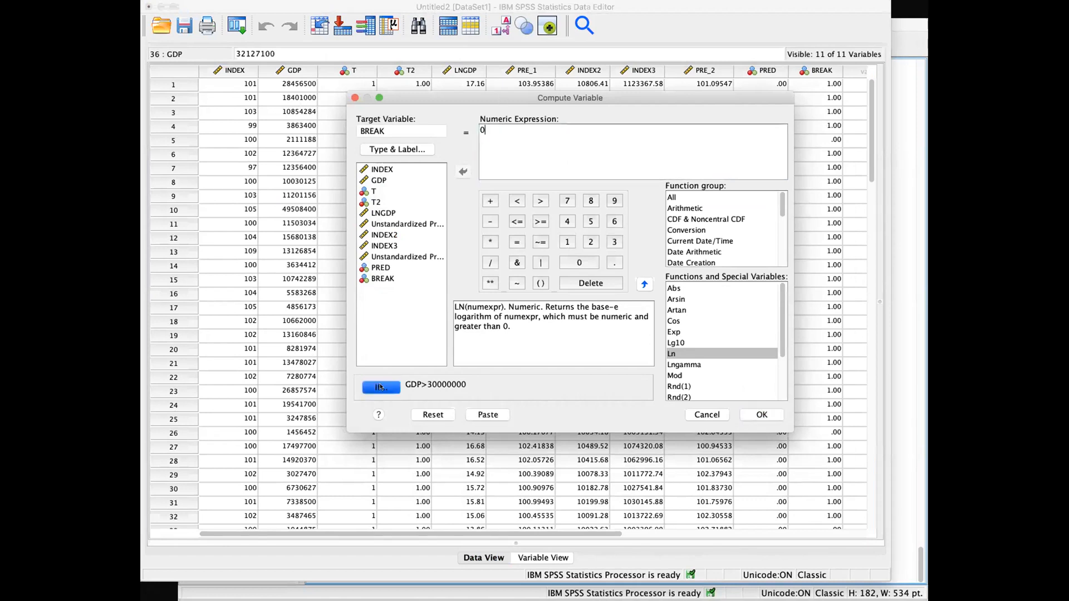
click(788, 471)
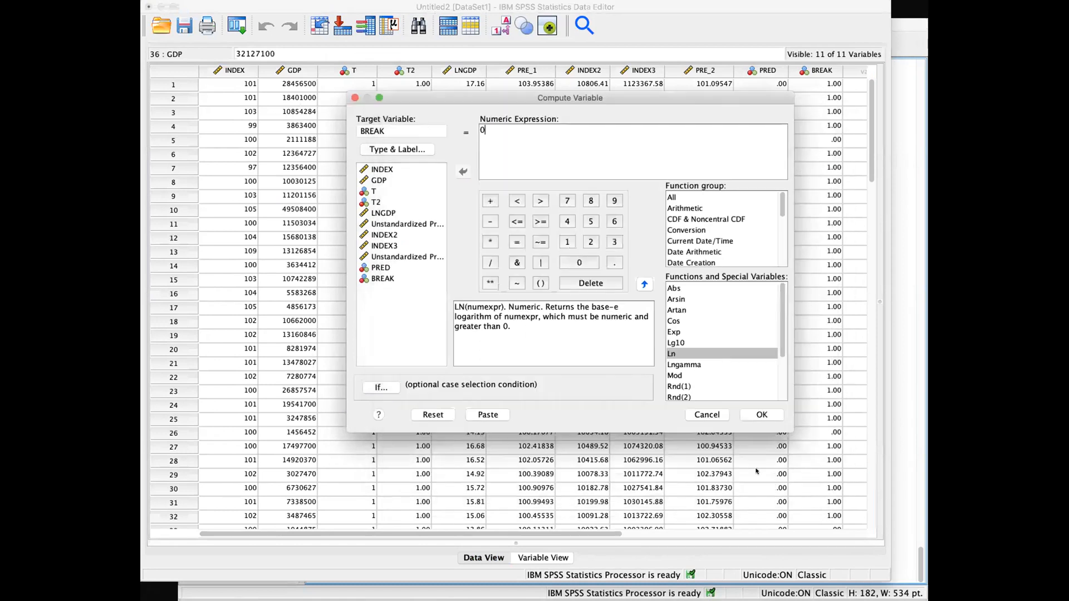
click(757, 414)
click(646, 290)
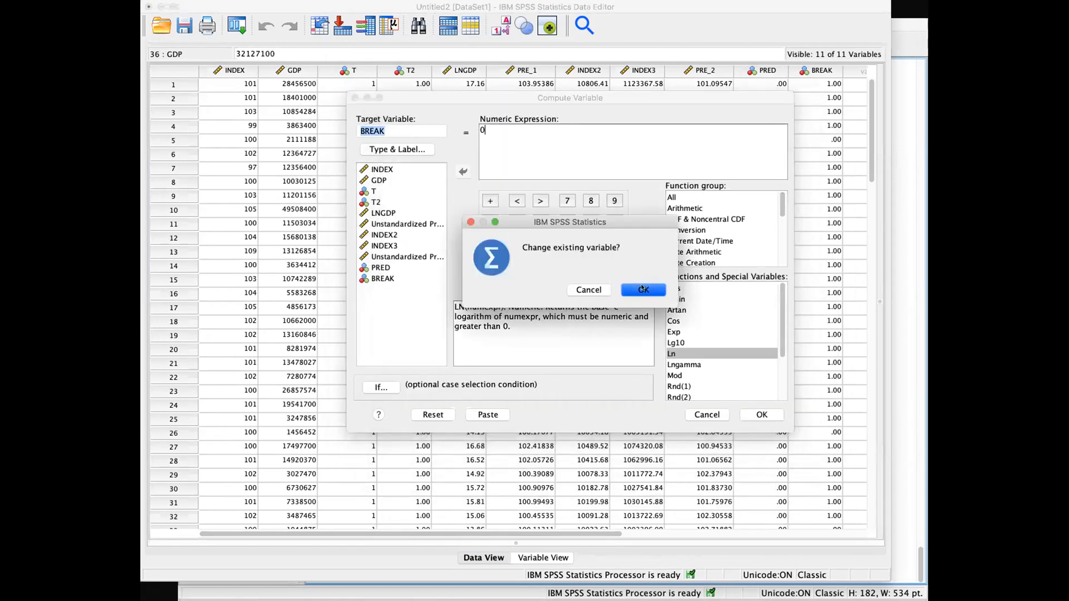
Step: Return to the data set and set up the BREAK computation with 1 as the numeric expression
click(360, 7)
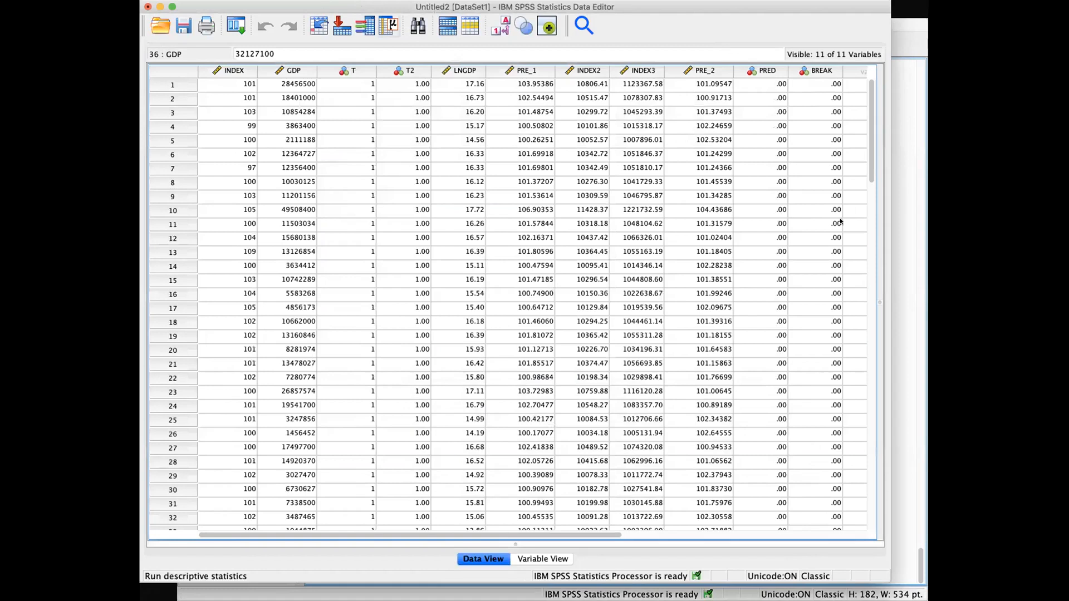
click(339, 1)
click(368, 6)
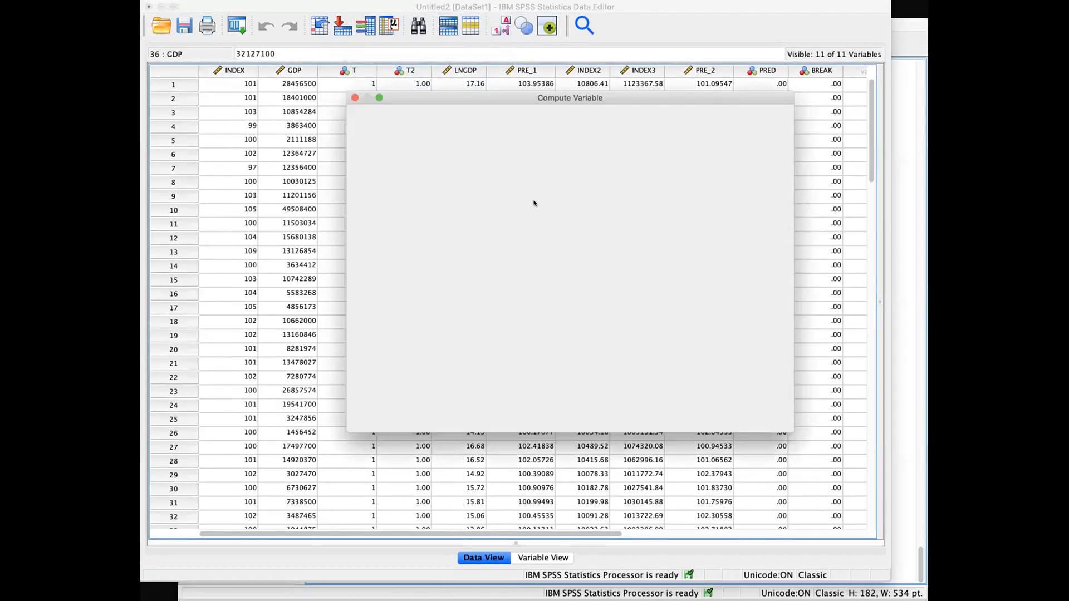
click(495, 131)
key(BackSpace)
text(1)
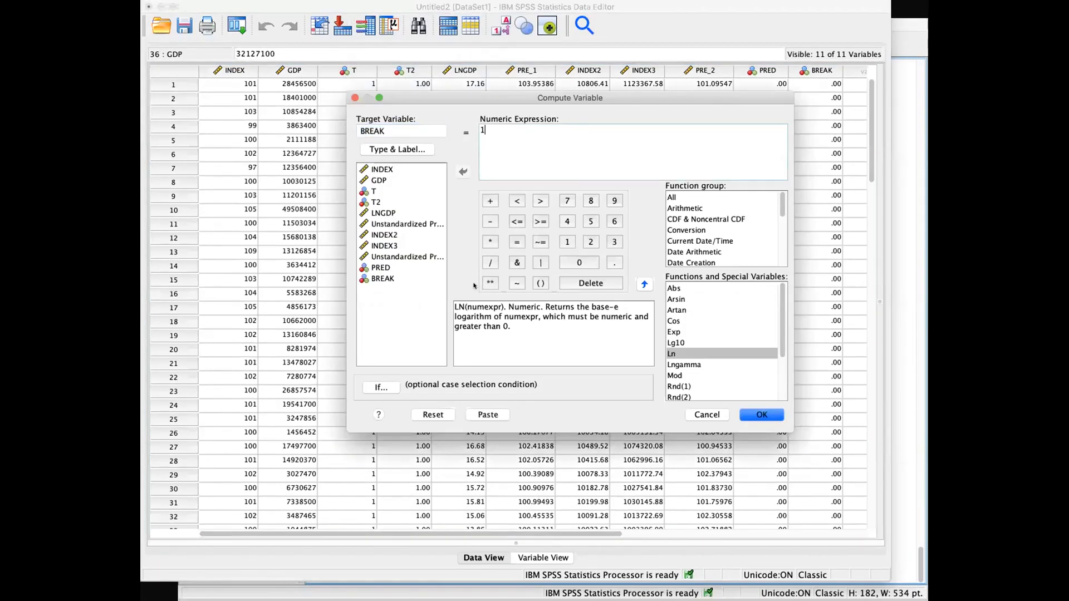
Step: Restrict the BREAK computation to cases with GDP>30000000 and run it, overwriting the existing variable
click(370, 393)
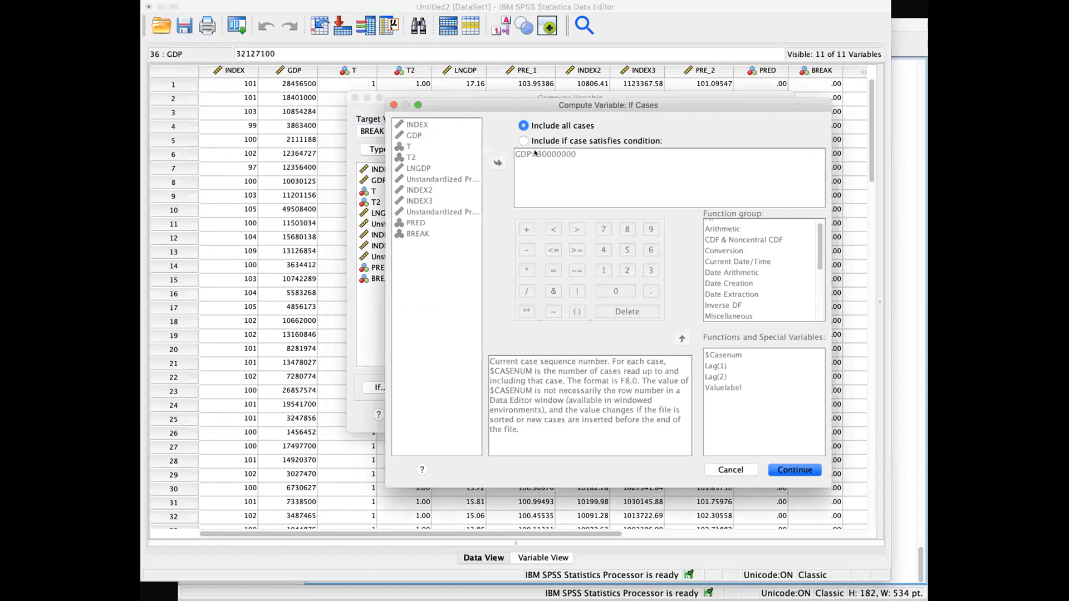
click(573, 161)
click(579, 154)
key(Left)
key(Left)
key(Left)
key(Left)
key(Left)
key(Left)
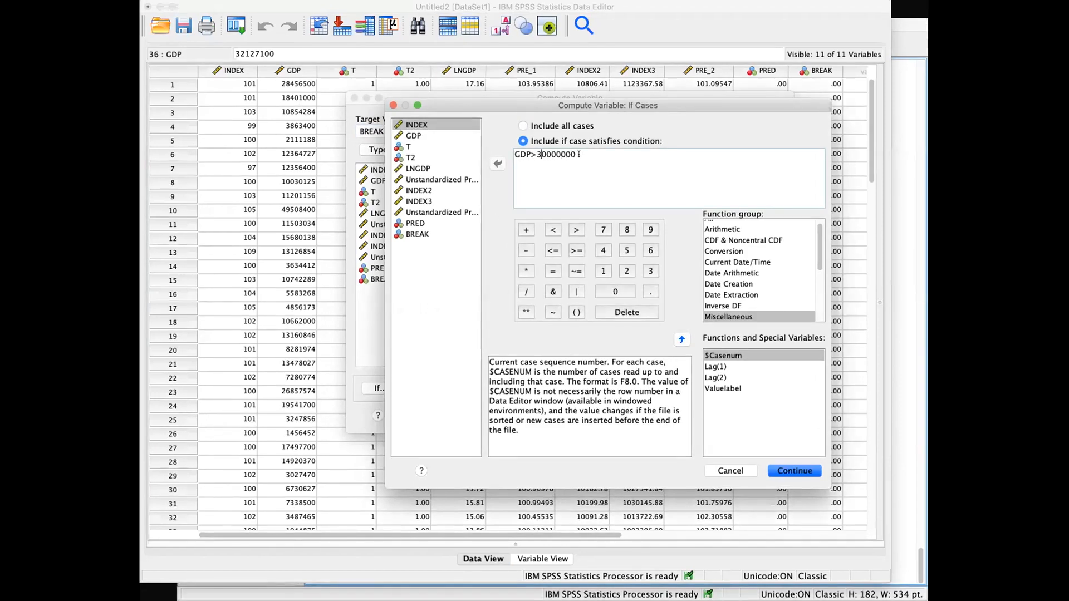
click(801, 473)
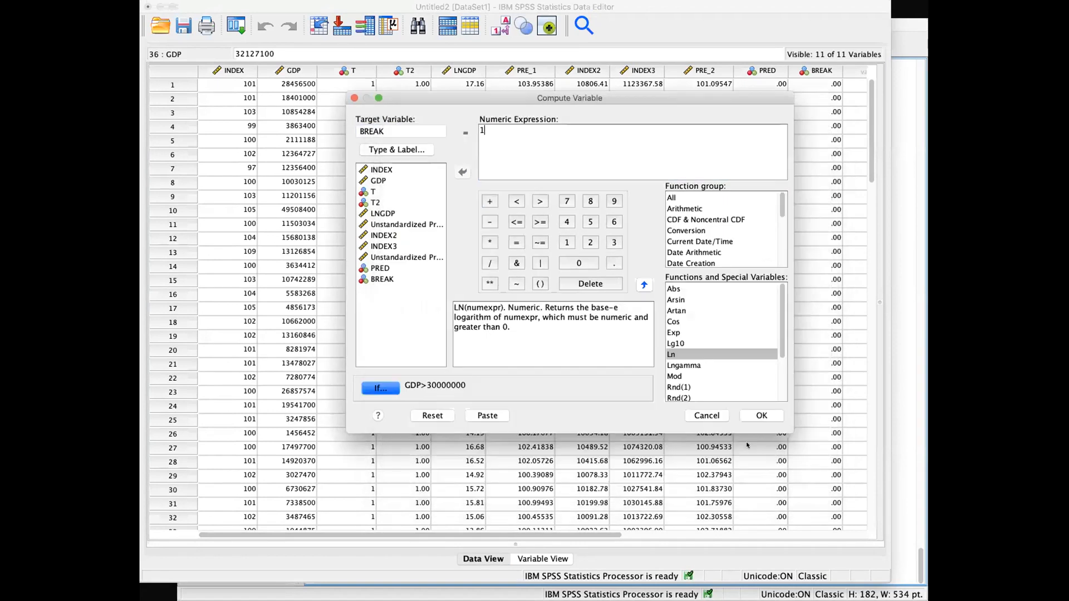
click(761, 415)
click(640, 293)
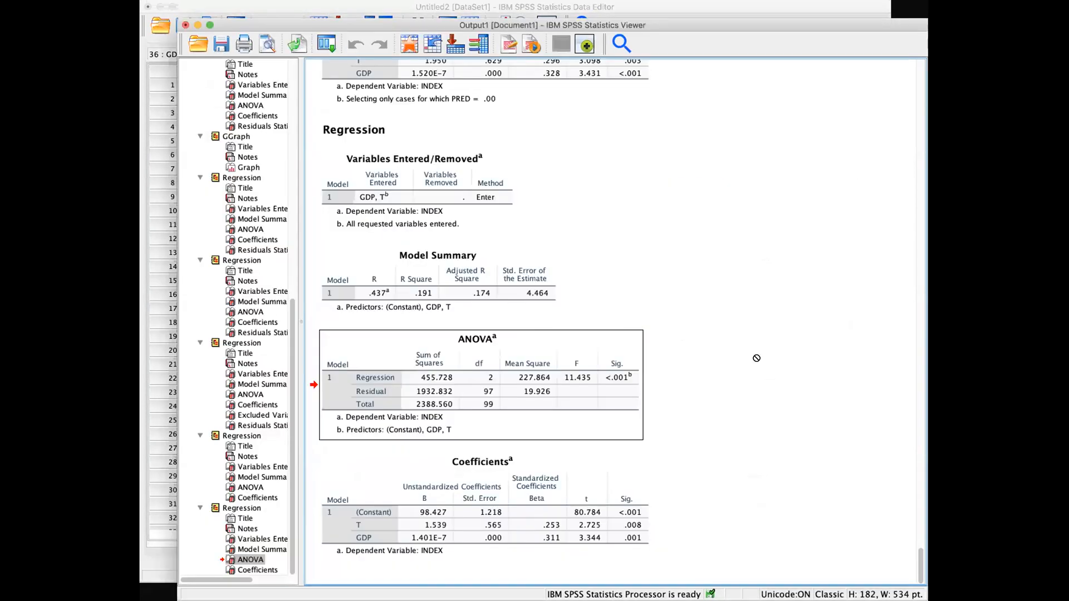
Step: Check in the data set that the BREAK values match the GDP threshold, starting with case 10
click(493, 8)
click(797, 210)
click(300, 210)
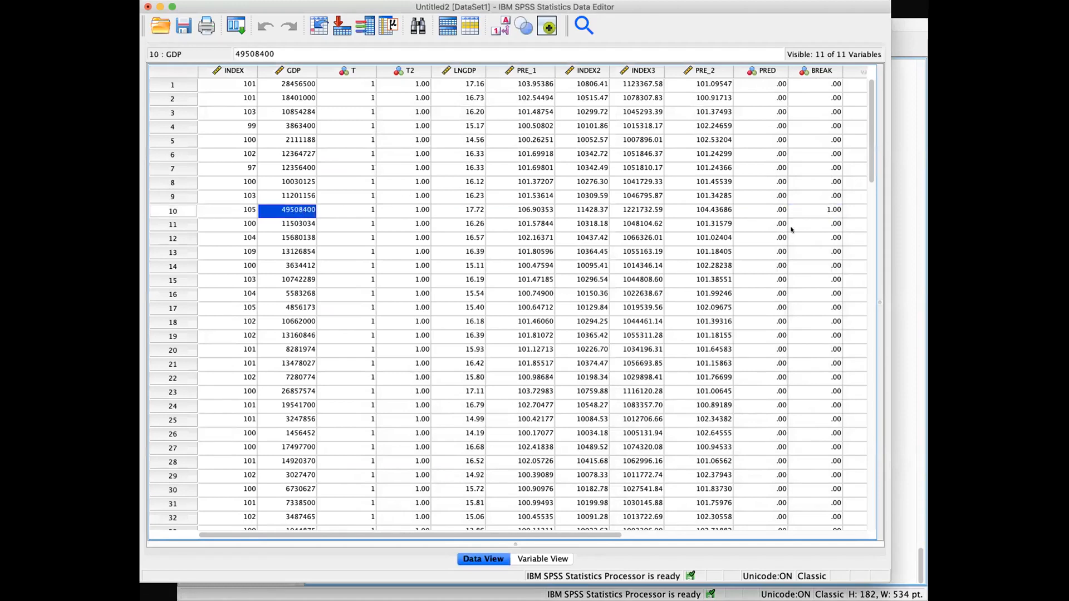
click(805, 209)
scroll(801, 228, down, 10)
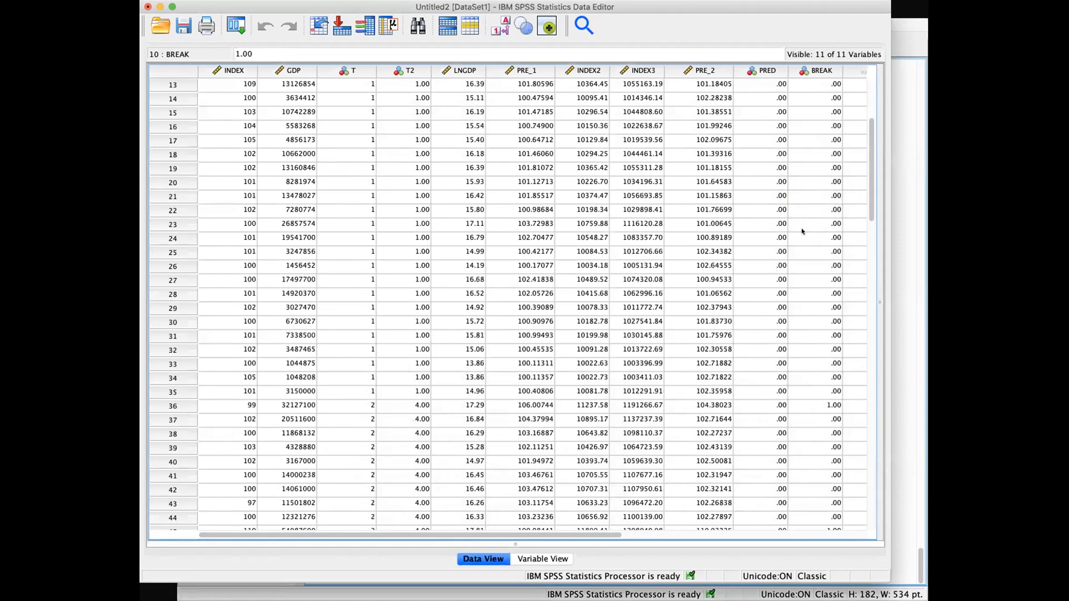
scroll(801, 240, down, 10)
scroll(791, 249, up, 20)
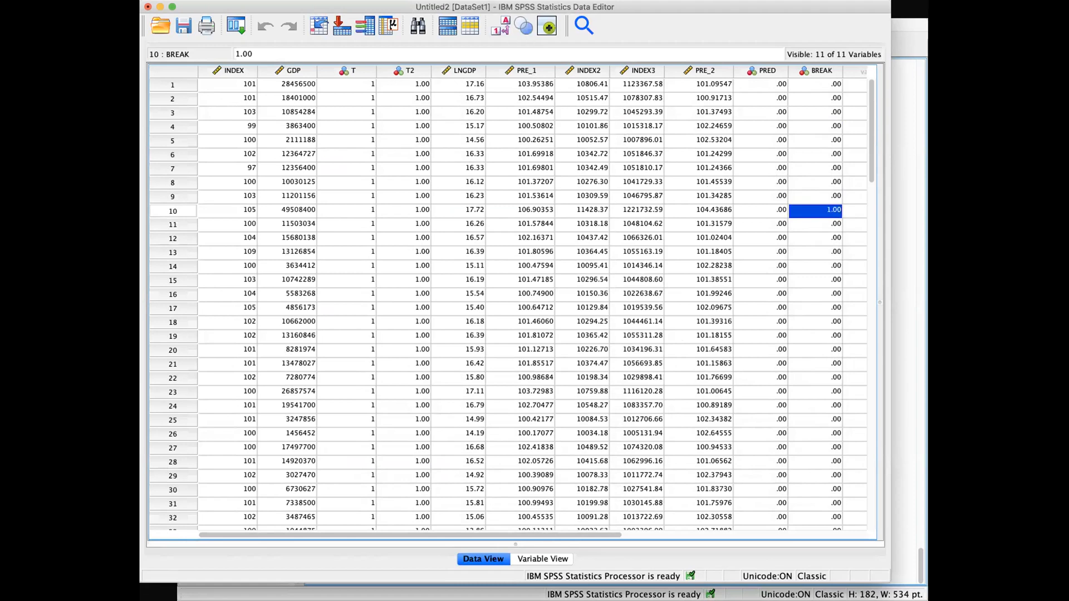
Step: Set up a new variable computation with GDPBREAK as the target and clear the numeric expression
click(390, 8)
click(404, 130)
key(Left)
key(Left)
key(Left)
key(Left)
key(Left)
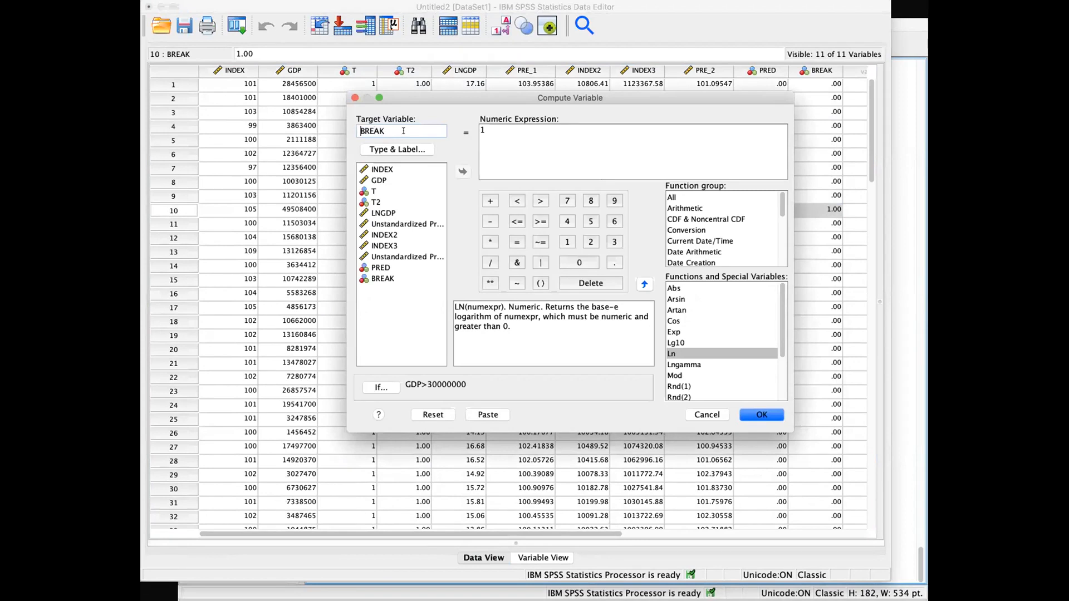
text(GDP)
click(513, 129)
key(BackSpace)
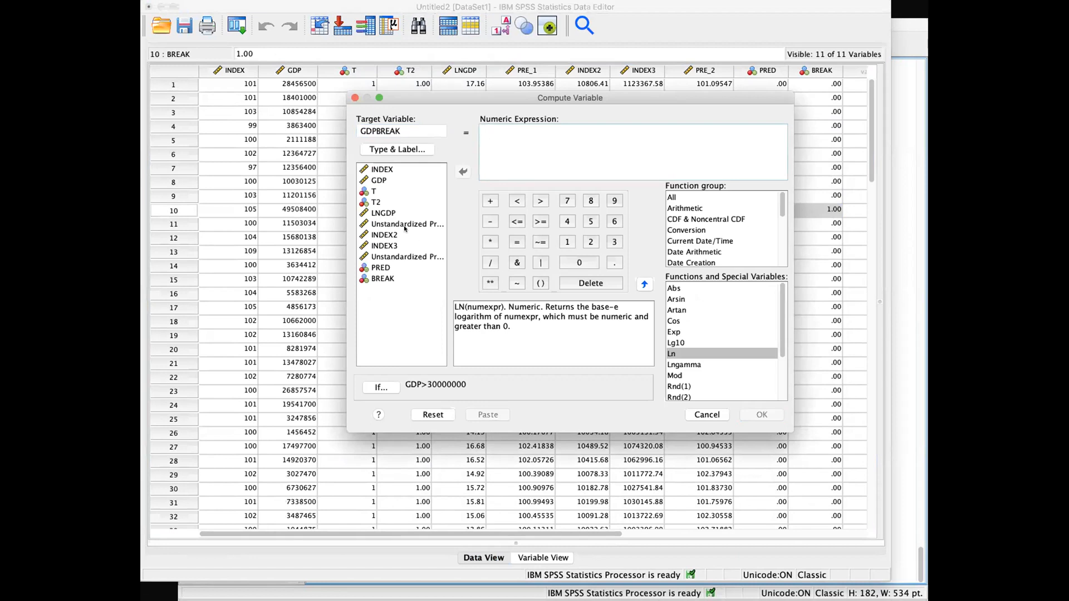
Step: Build the expression GDP * BREAK for GDPBREAK and run the computation
click(379, 180)
click(463, 171)
click(487, 240)
click(383, 278)
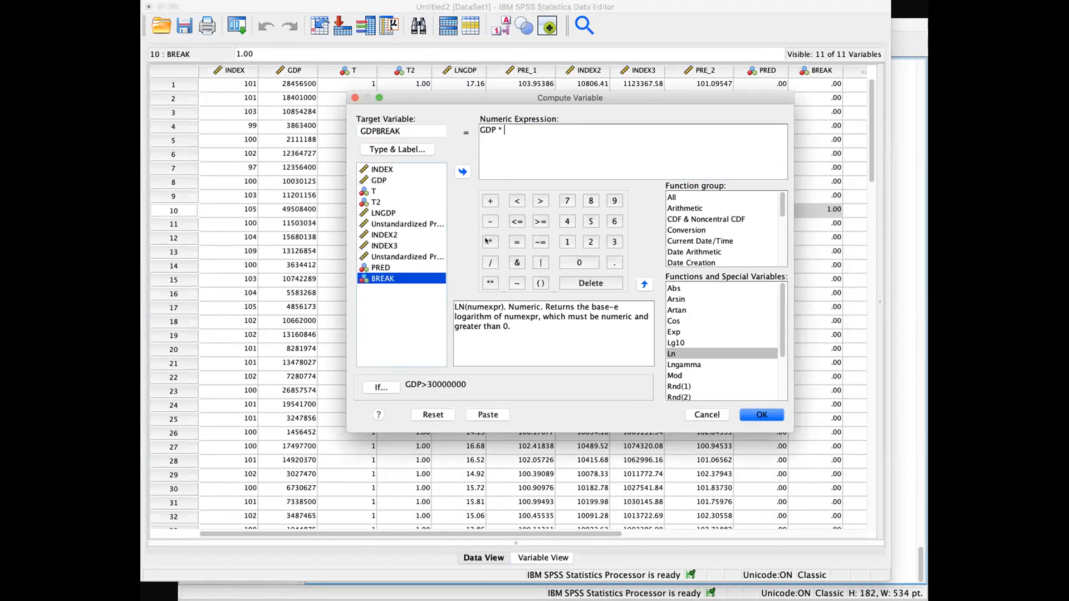
click(463, 172)
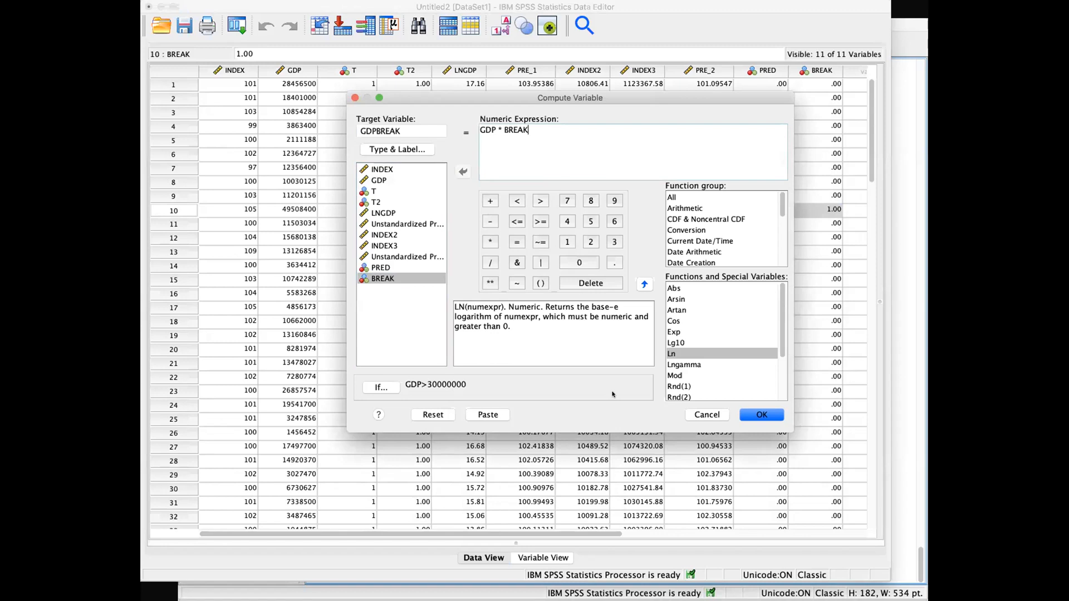
click(761, 414)
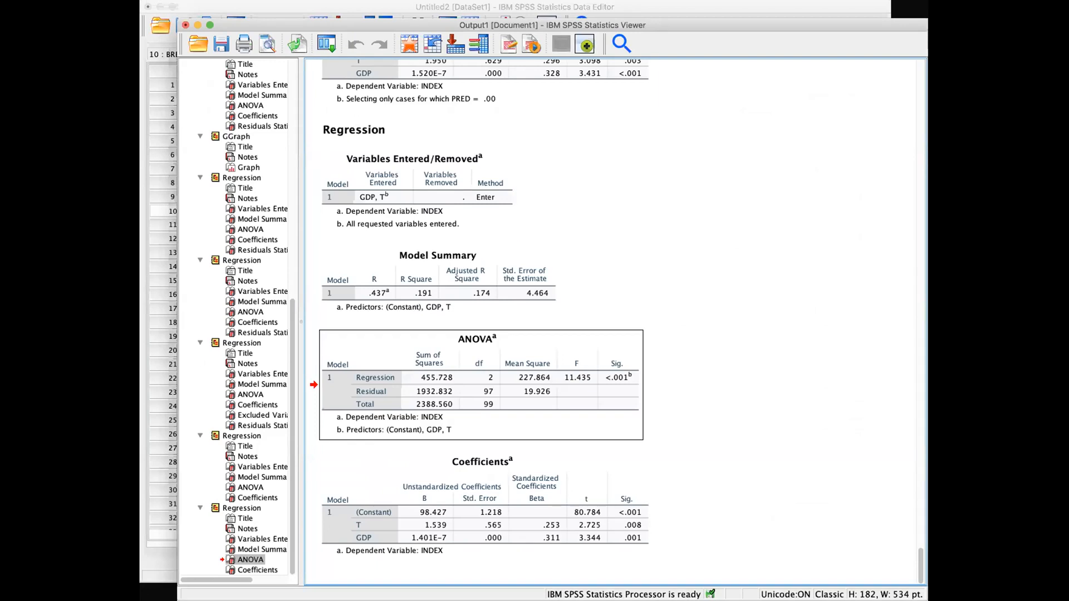
Step: Start another variable computation and change the numeric expression to T * BREAK
click(347, 1)
click(387, 7)
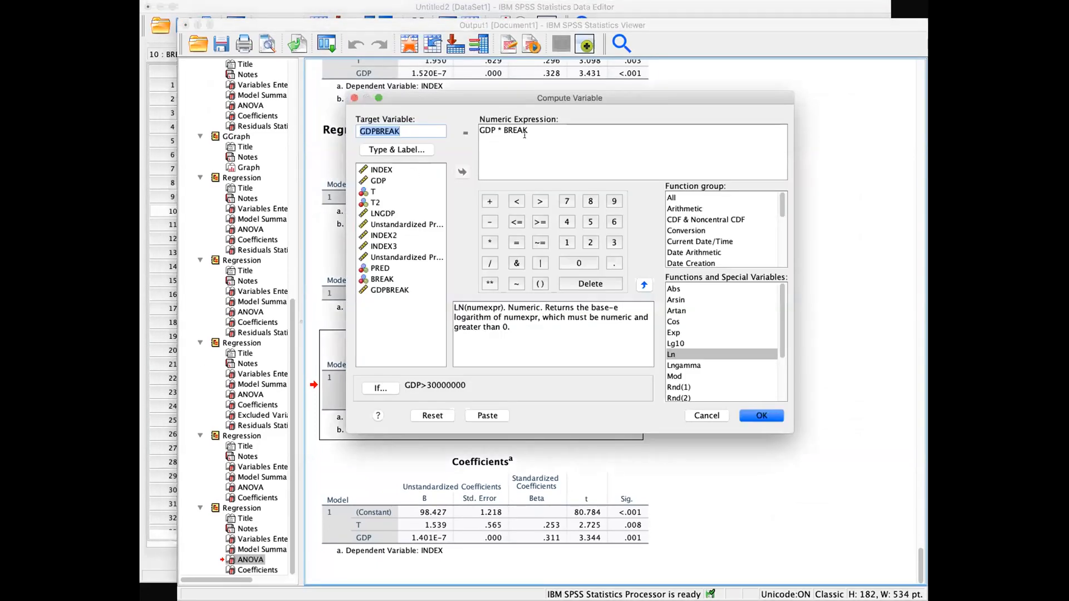
click(525, 134)
drag(495, 130, 482, 123)
text(T)
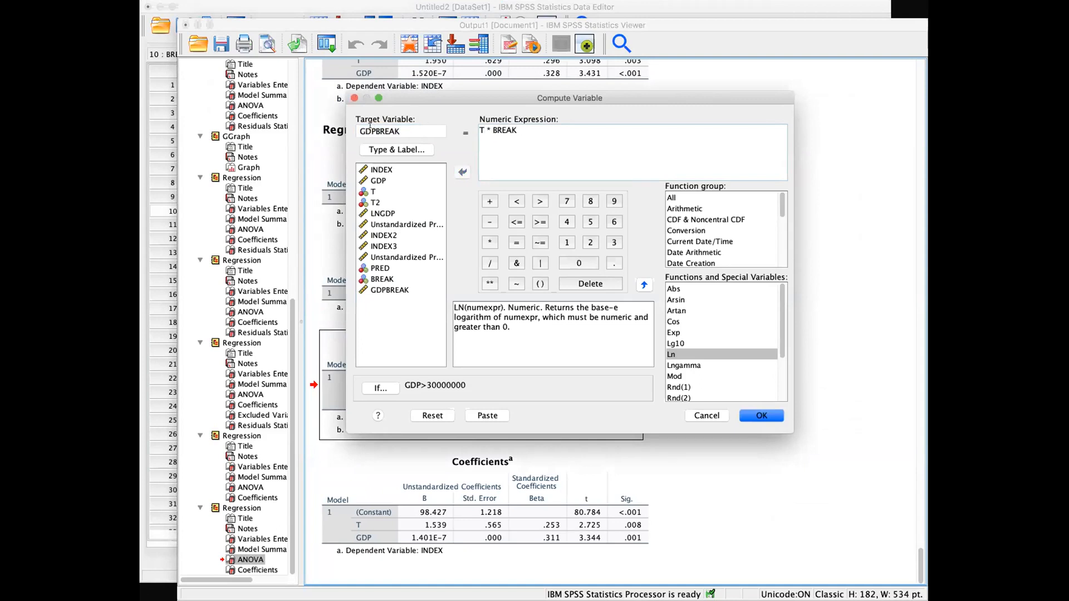
Step: Name the target variable TBREAK and run the computation
drag(400, 131, 336, 130)
key(BackSpace)
click(336, 129)
click(374, 134)
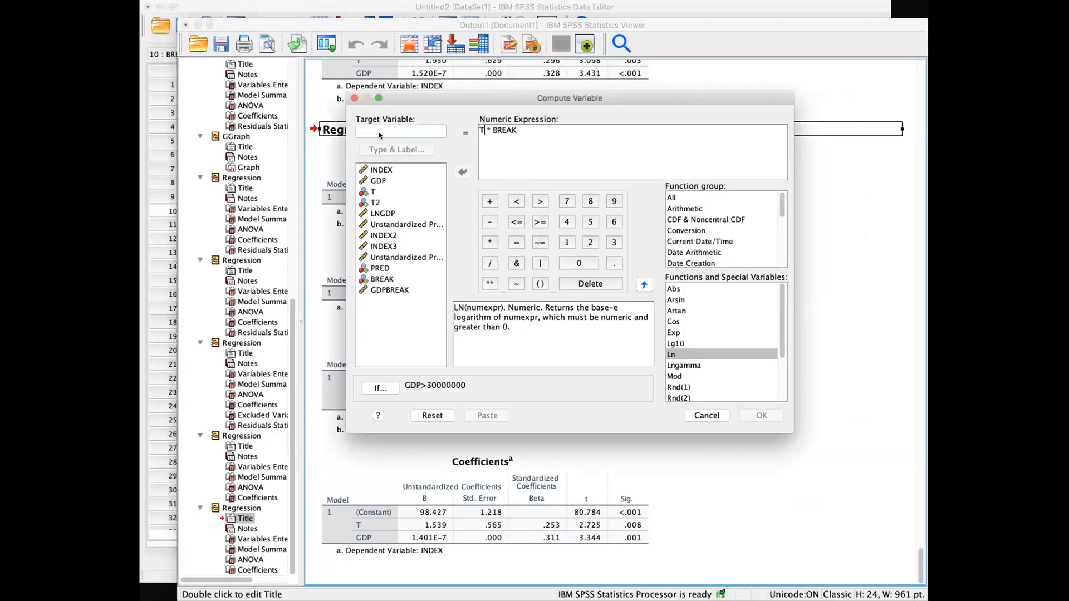
text(TBREAK)
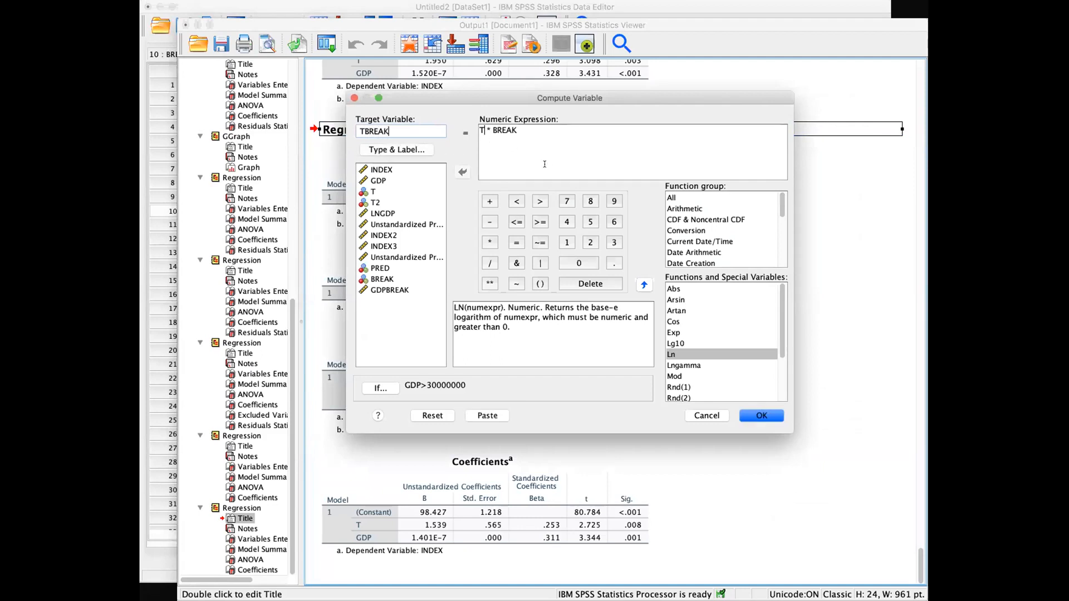
click(755, 416)
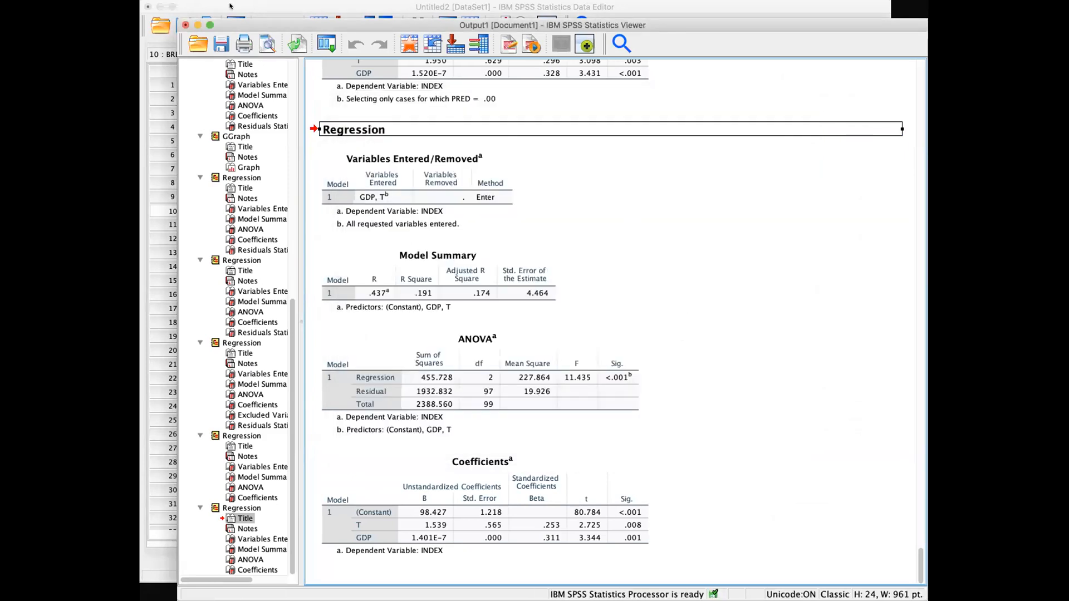
Step: Check the first-case values of BREAK, GDPBREAK and TBREAK in the data set
click(230, 7)
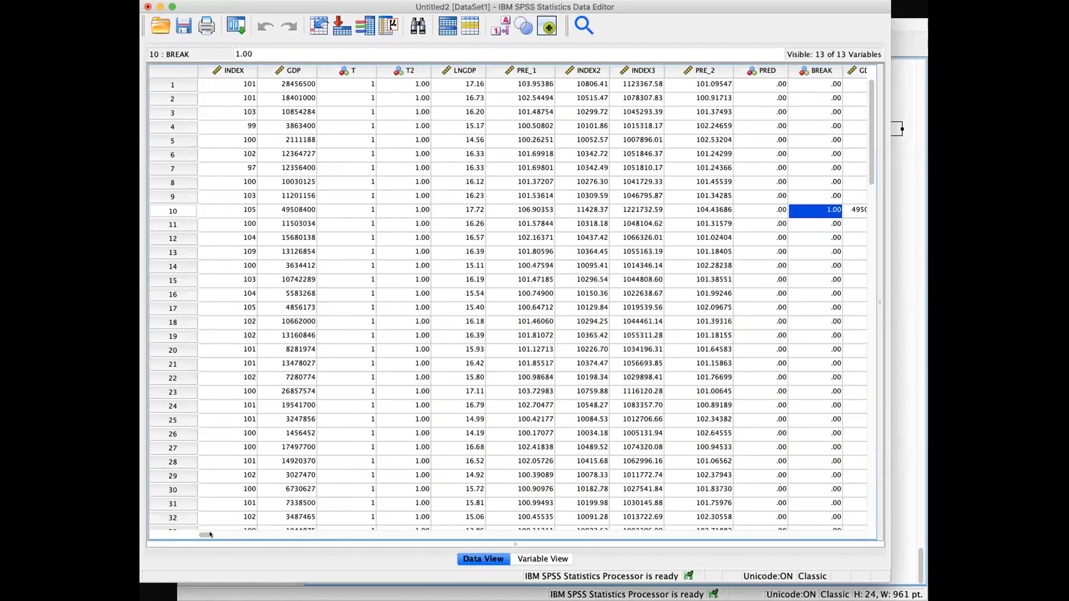
drag(205, 535, 352, 538)
click(633, 85)
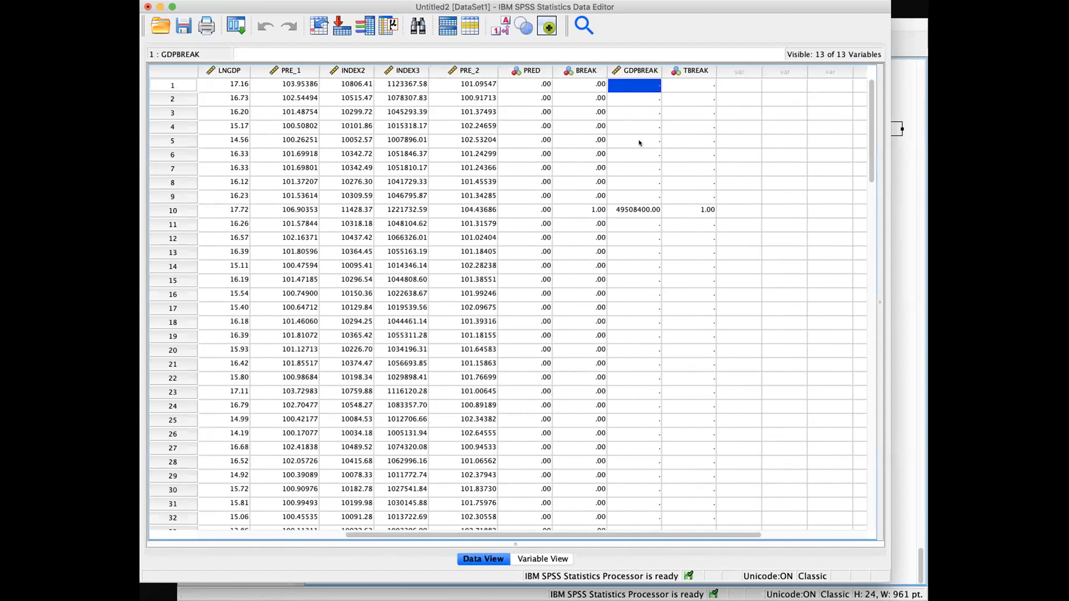
click(588, 83)
click(633, 84)
click(691, 86)
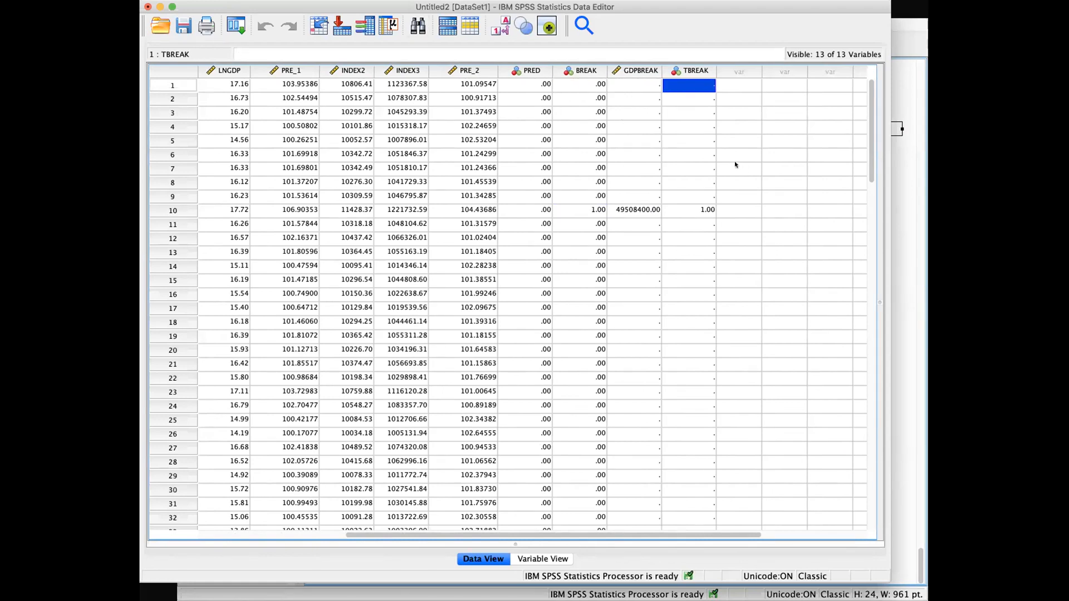
click(341, 1)
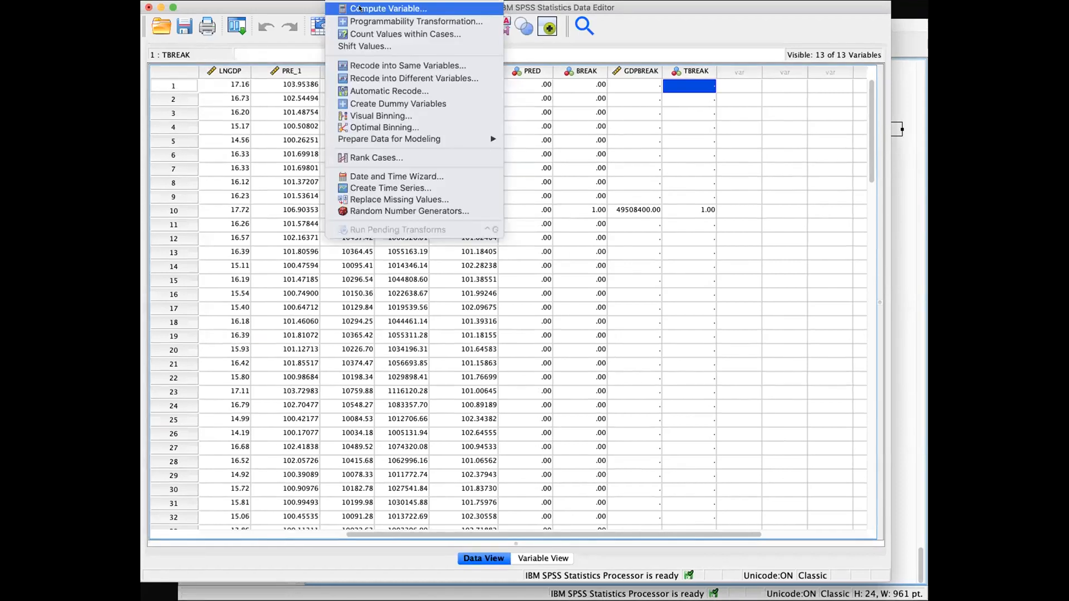
click(359, 8)
click(379, 387)
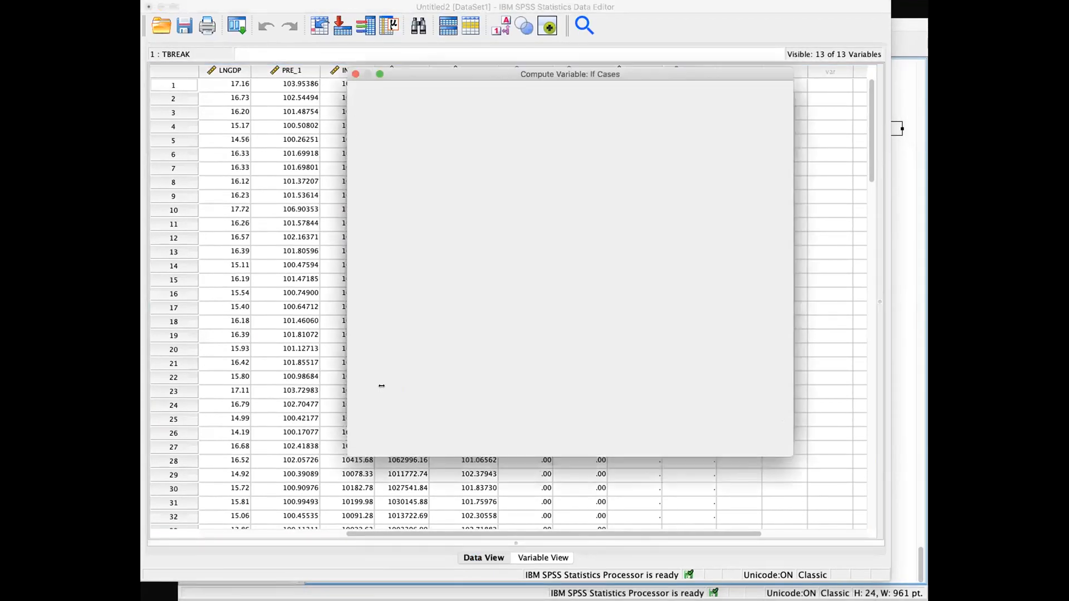
click(563, 125)
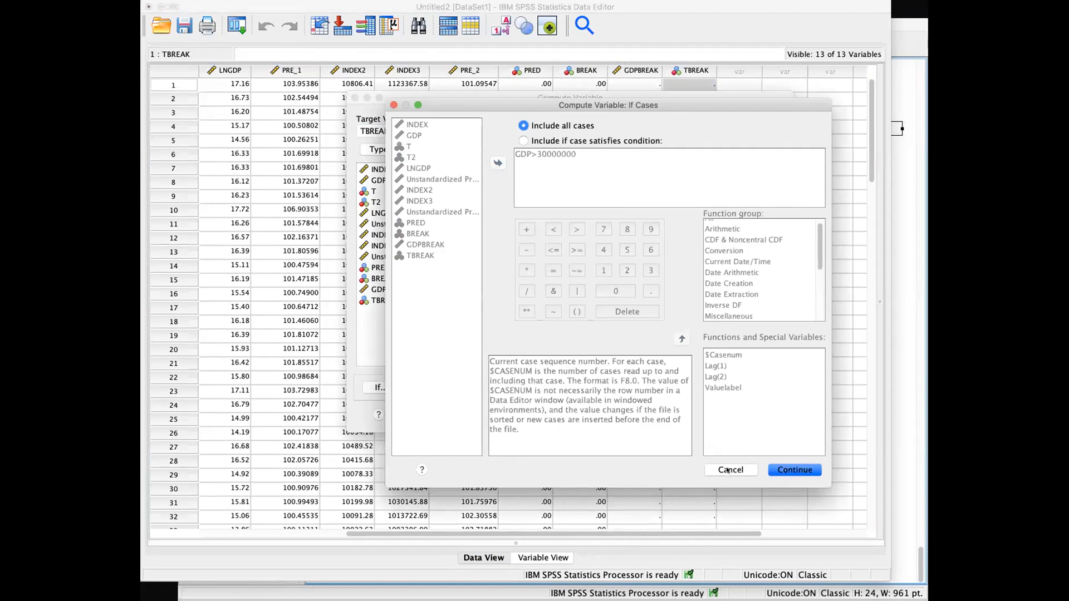
click(784, 471)
click(701, 414)
Step: Recompute TBREAK as T * BREAK with all cases included, overwriting the existing variable
drag(638, 86, 636, 192)
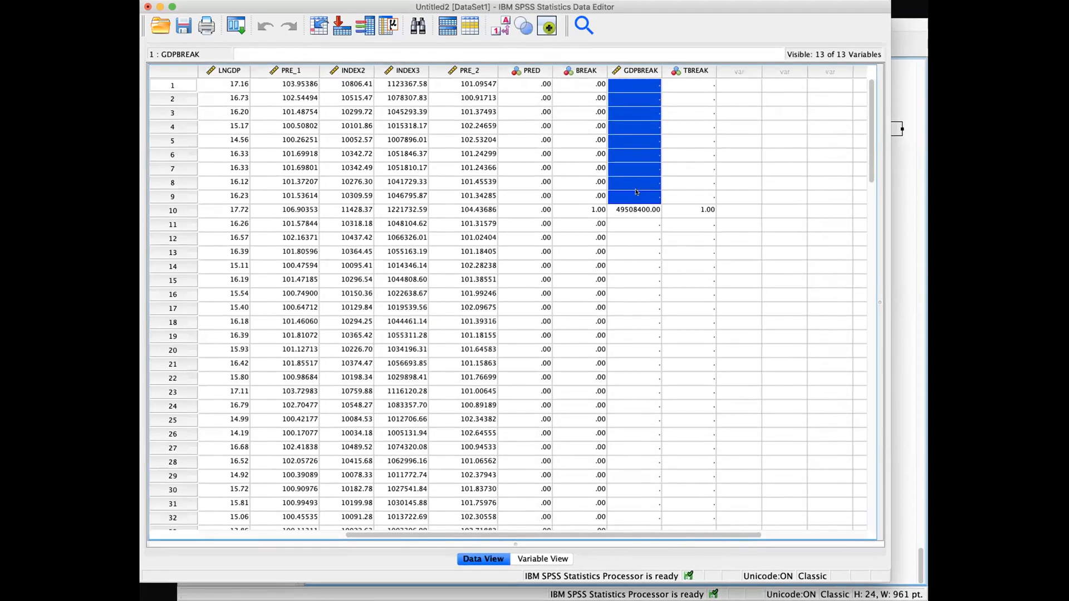
click(649, 260)
click(344, 0)
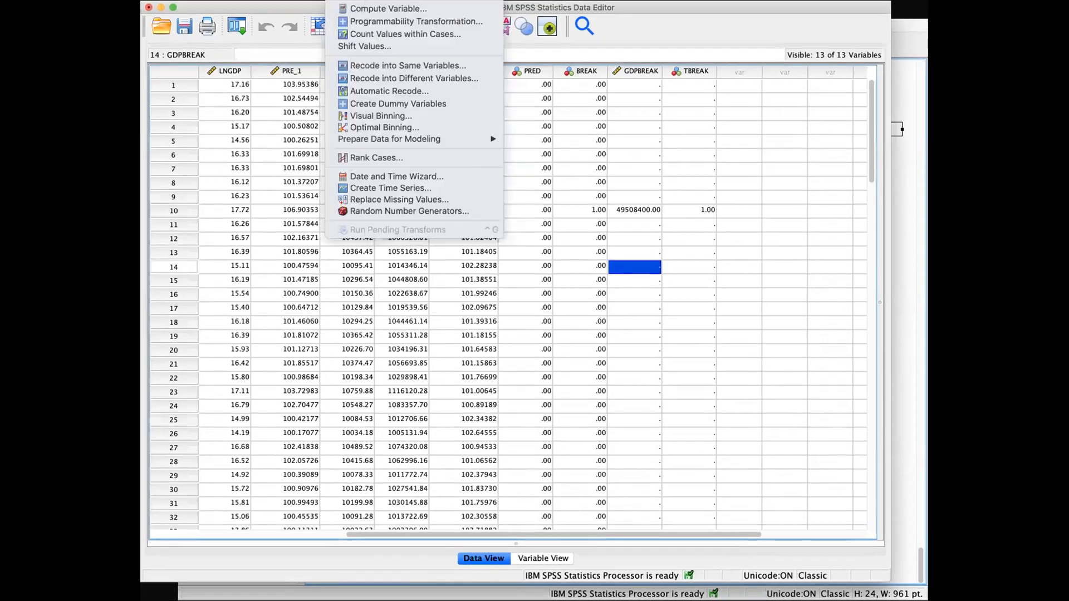
click(382, 8)
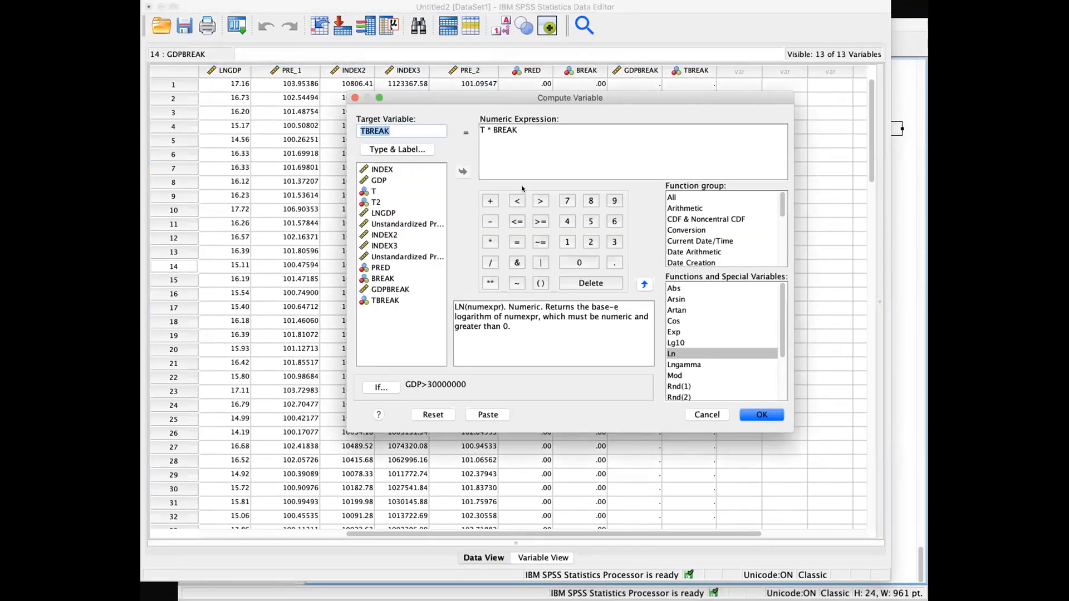
click(388, 388)
click(546, 131)
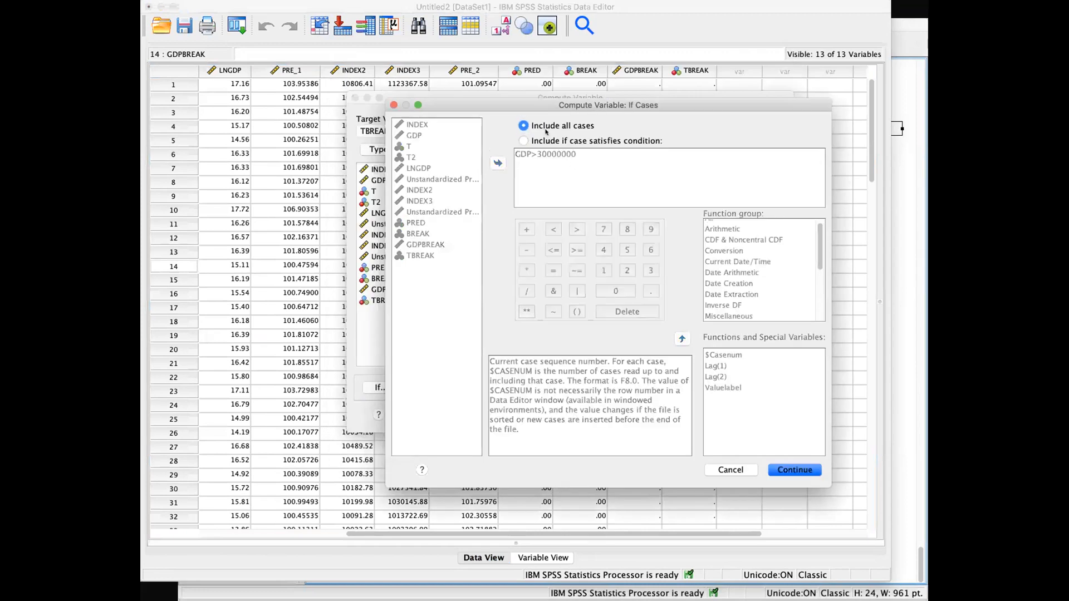
click(781, 470)
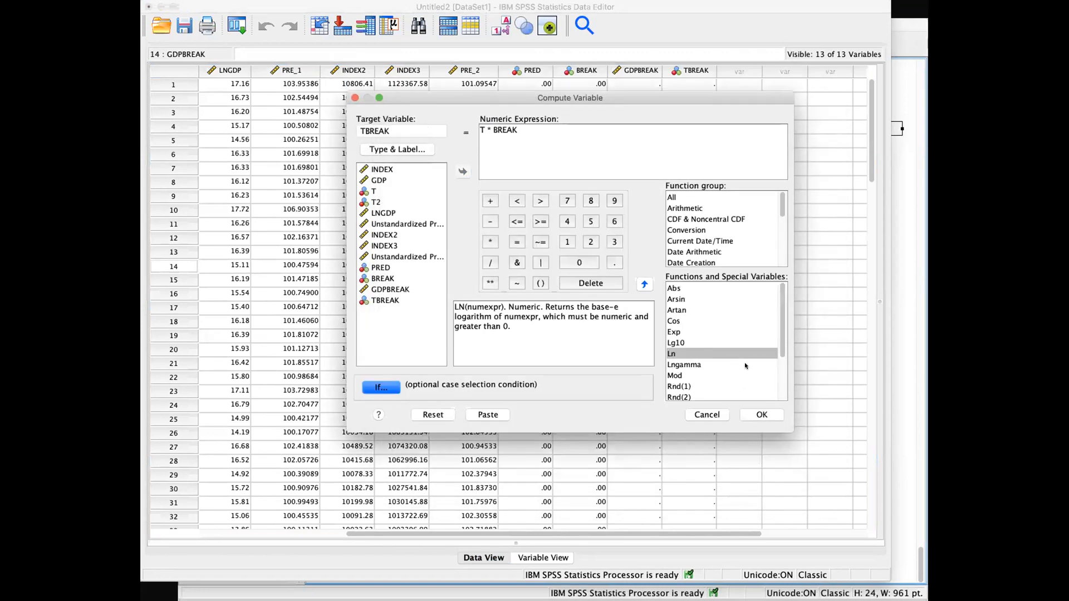
click(759, 415)
click(628, 289)
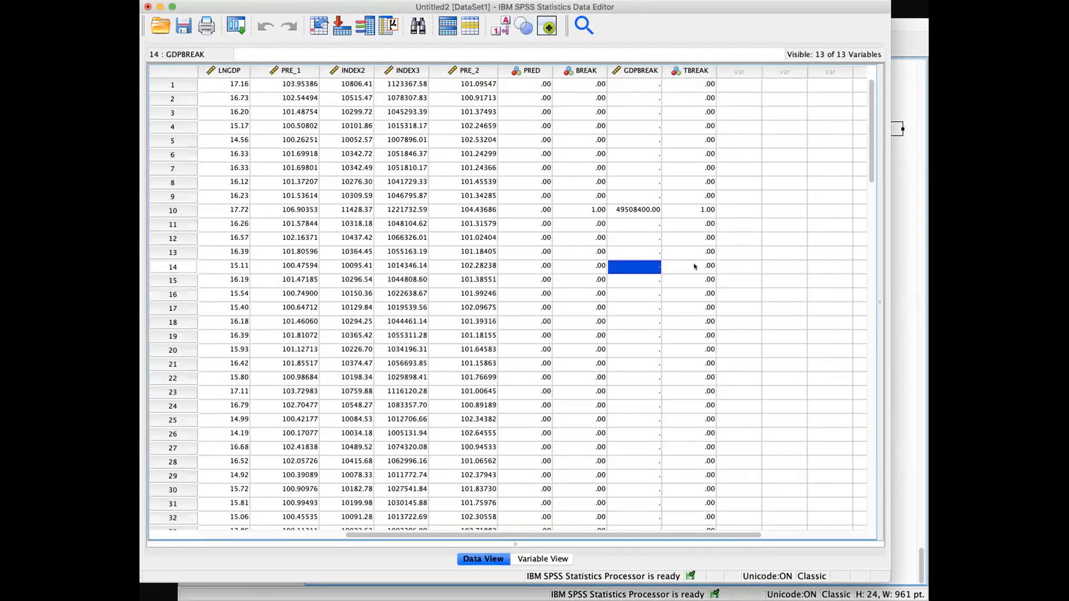
Step: Check the recomputed TBREAK values in the data set and compare them with the GDPBREAK column
click(695, 266)
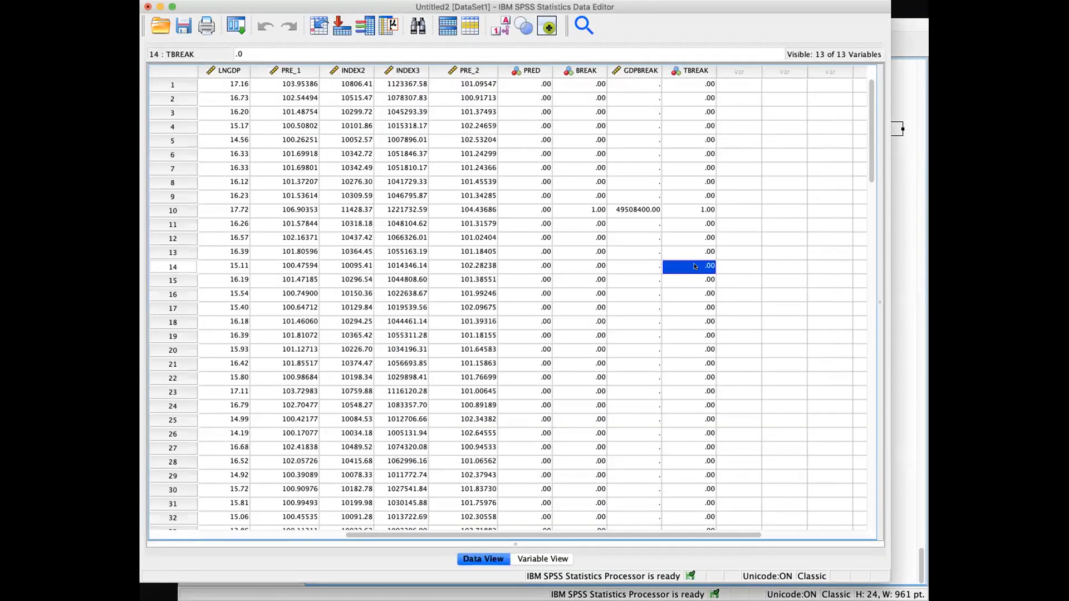
click(692, 72)
click(690, 86)
click(691, 100)
click(697, 126)
click(696, 154)
click(640, 73)
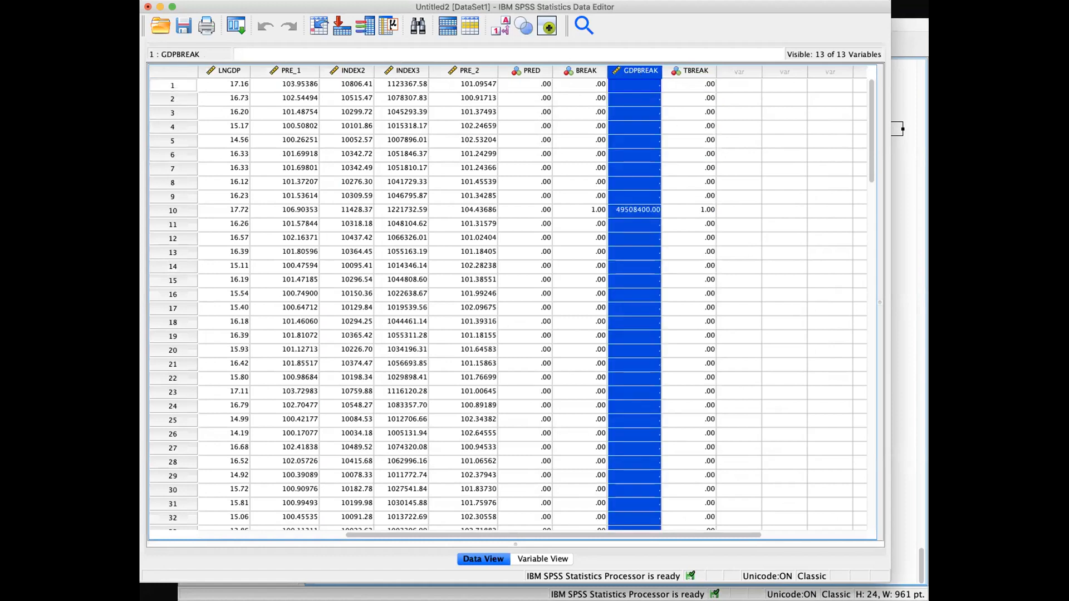
Step: Set up another variable computation with the numeric expression GDP* BREAK
click(341, 0)
click(384, 7)
double_click(484, 129)
text(GDP* BREAK)
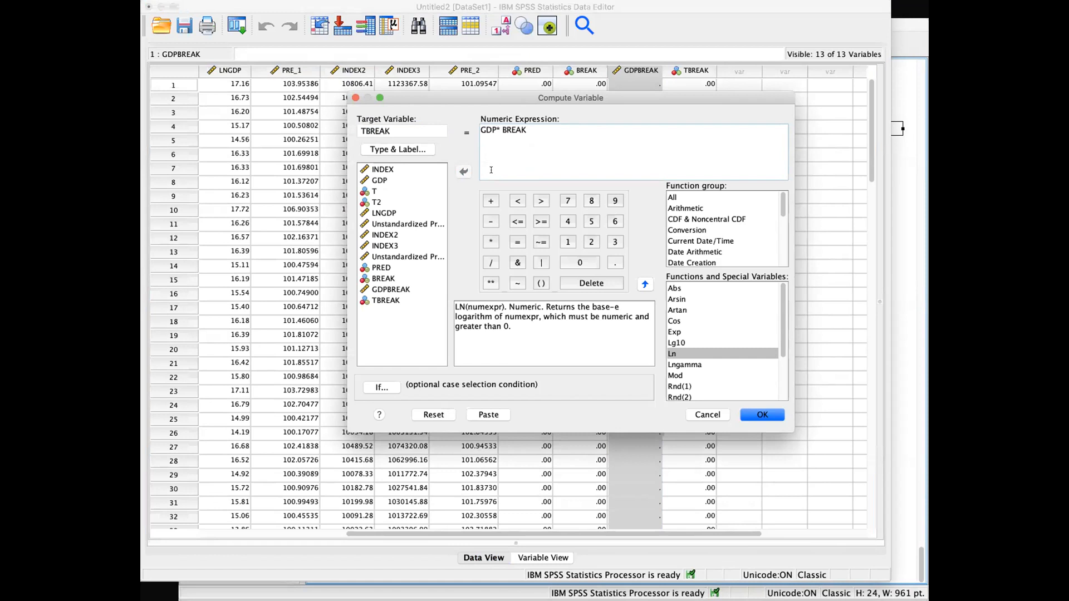
click(494, 145)
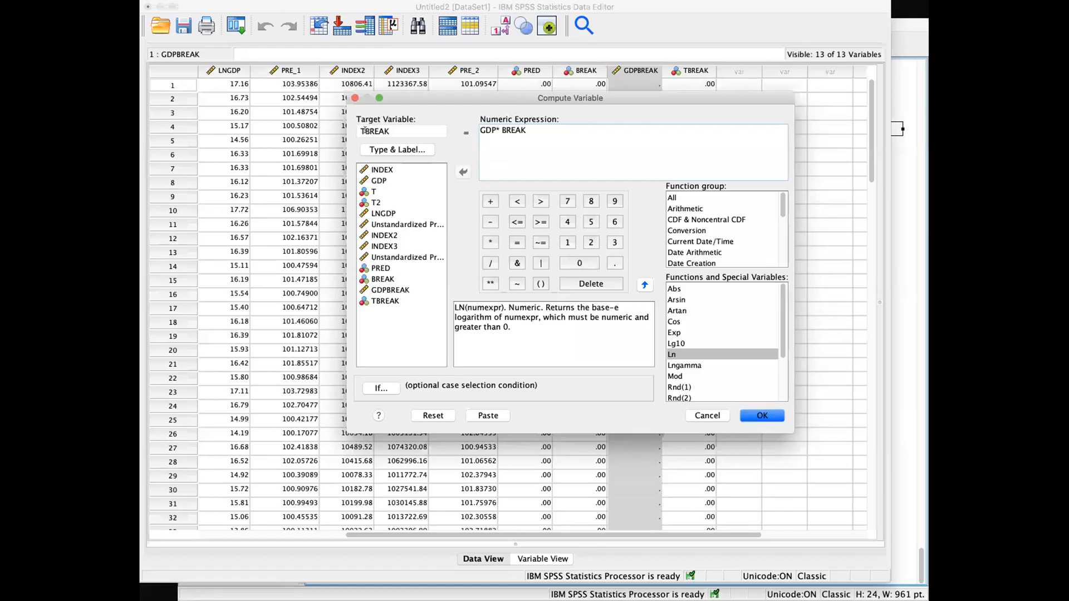
Step: Change the target variable to GDPBREAK, run the computation over the existing variable, and check the values in the data set
click(364, 131)
key(BackSpace)
text(GDP)
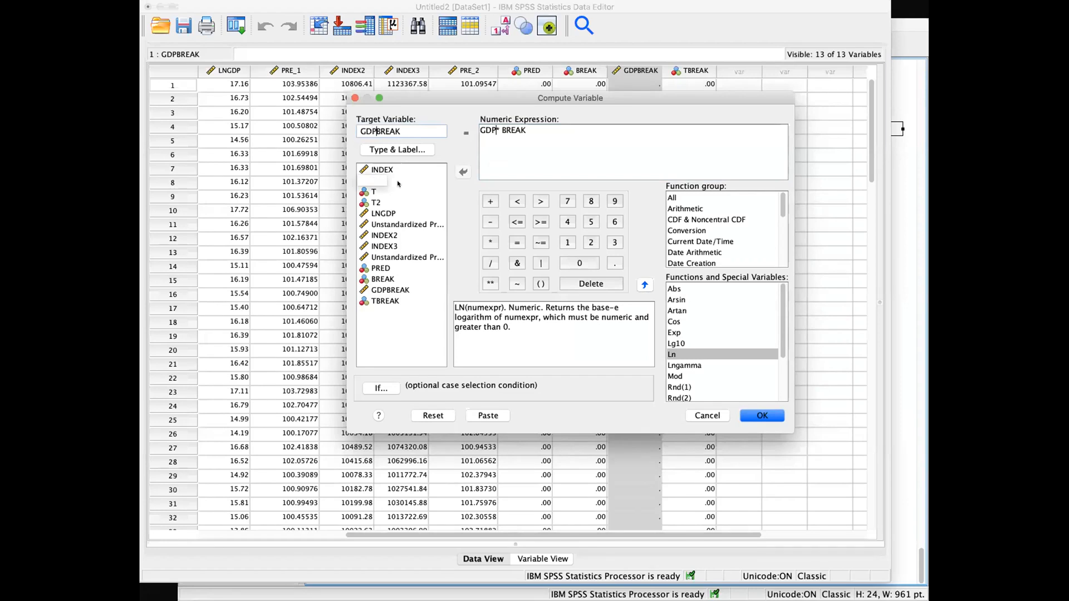
click(758, 415)
click(641, 290)
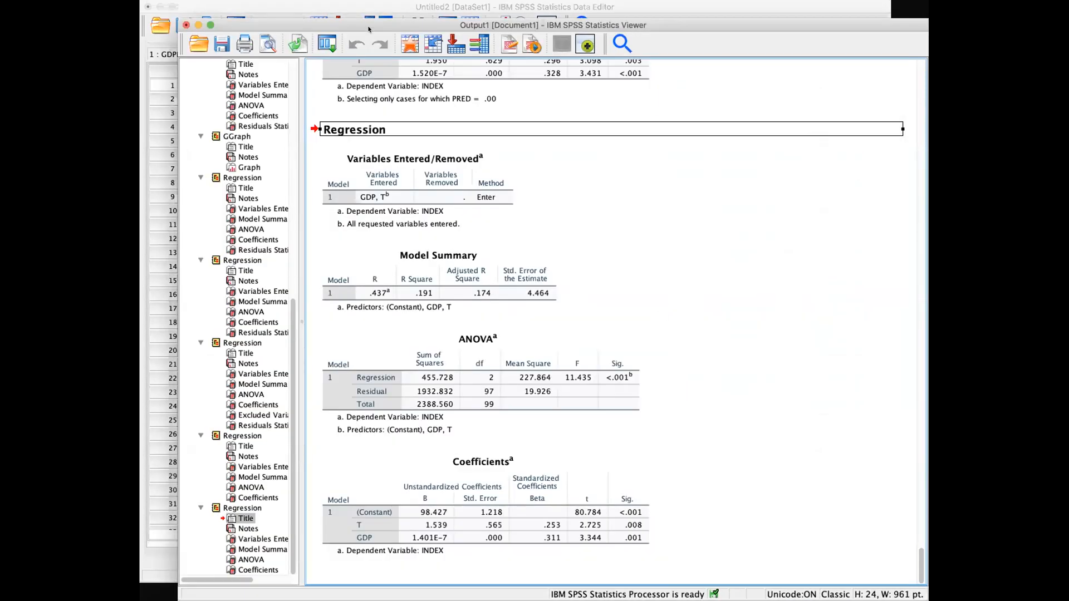
click(369, 8)
click(742, 270)
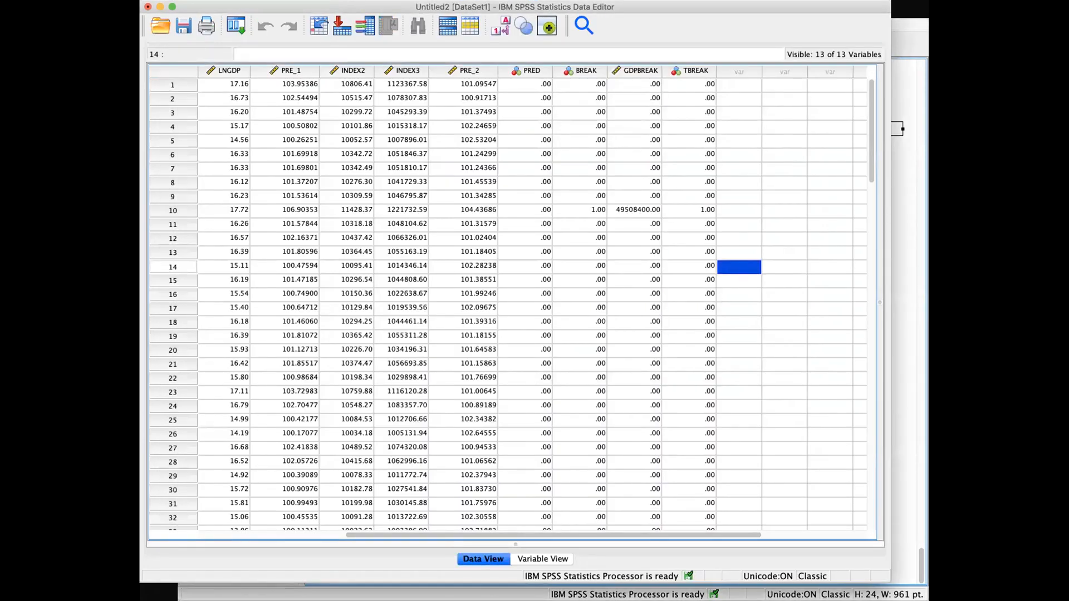
Step: Add BREAK, GDPBREAK and TBREAK to T and GDP as predictors of INDEX and run the linear regression
click(392, 1)
mouse_move(433, 143)
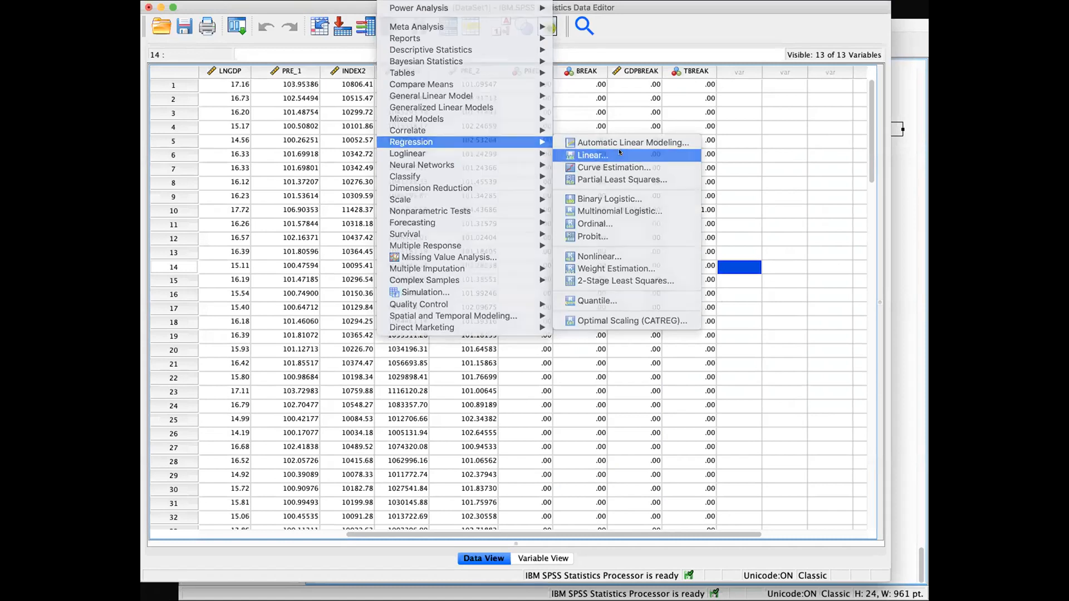
click(620, 152)
click(401, 239)
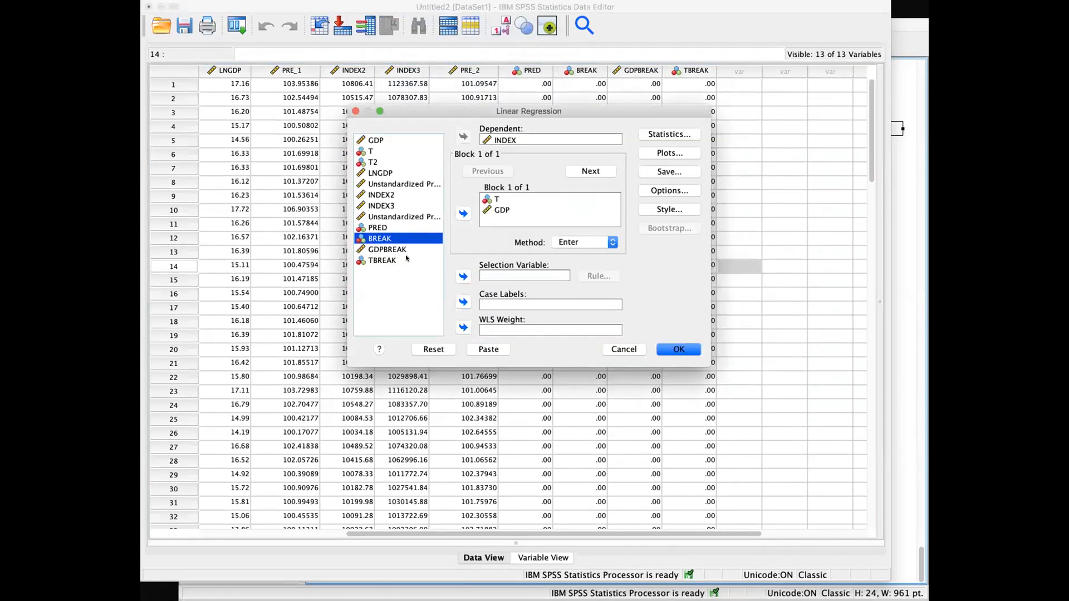
shift+click(406, 259)
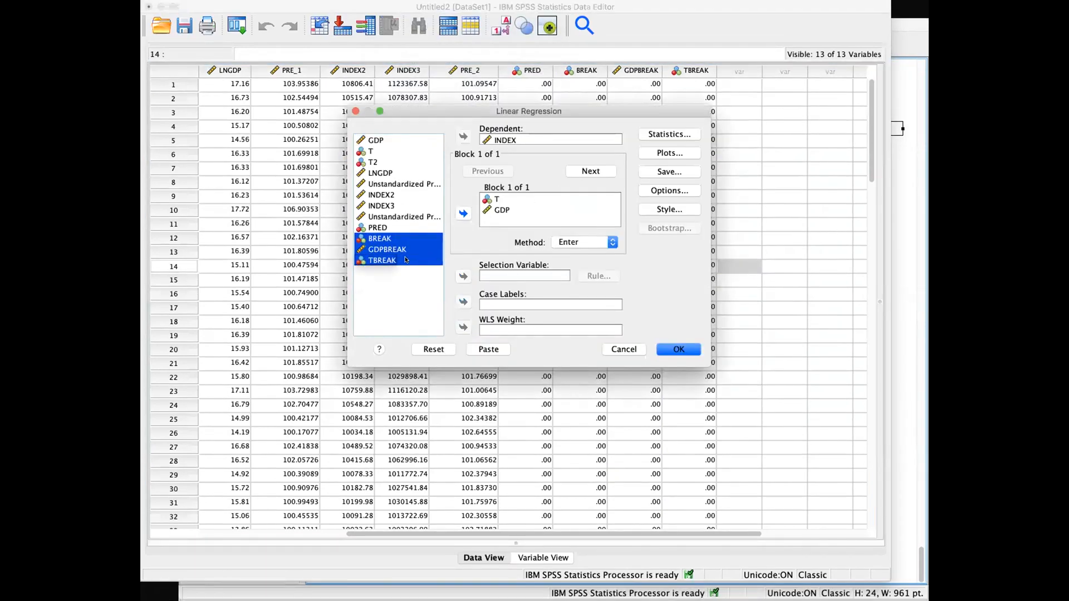
click(463, 214)
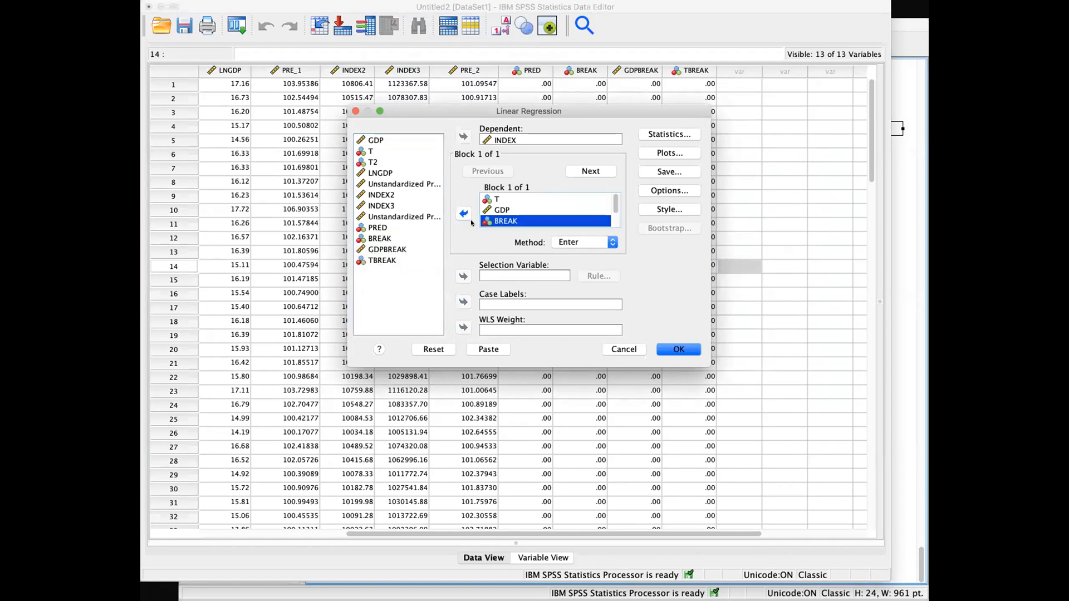
scroll(506, 219, down, 3)
scroll(507, 219, up, 3)
click(685, 354)
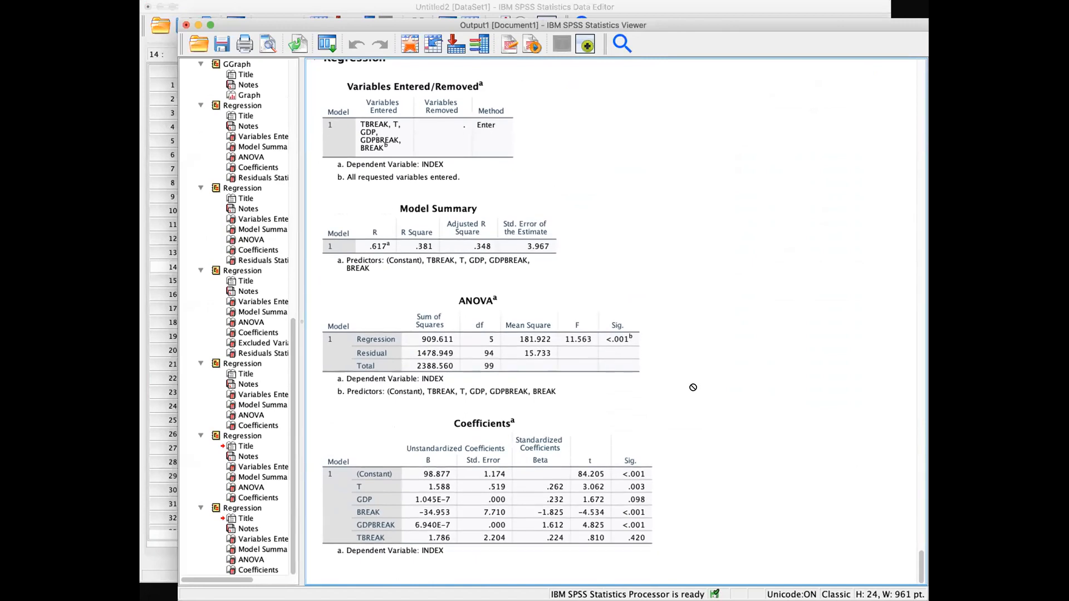
Step: Compare the ANOVA results of the regression with break terms against the original regression on T and GDP
click(436, 368)
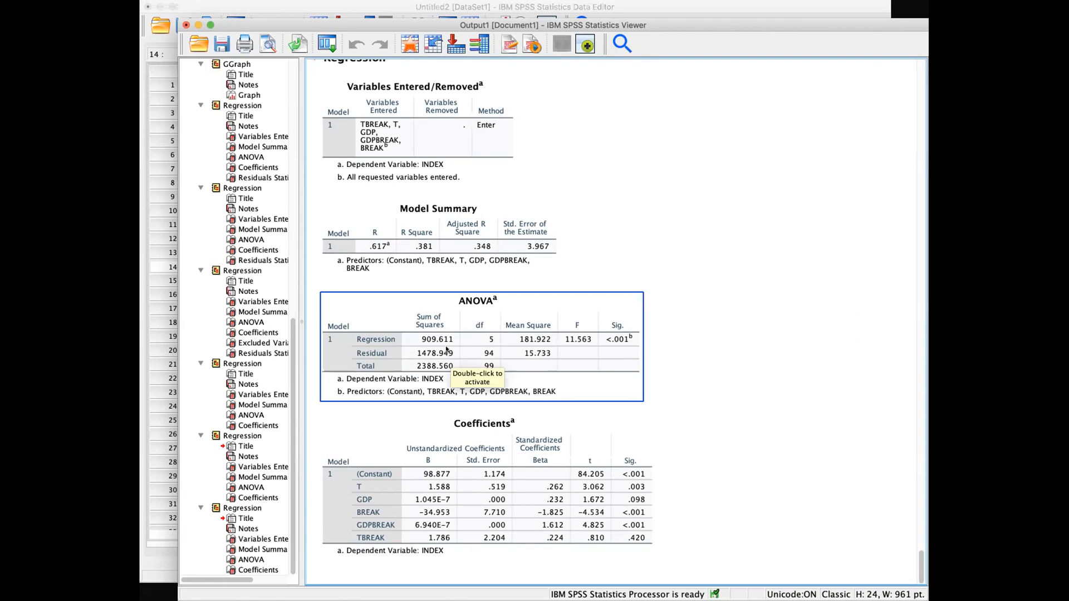
scroll(445, 349, up, 7)
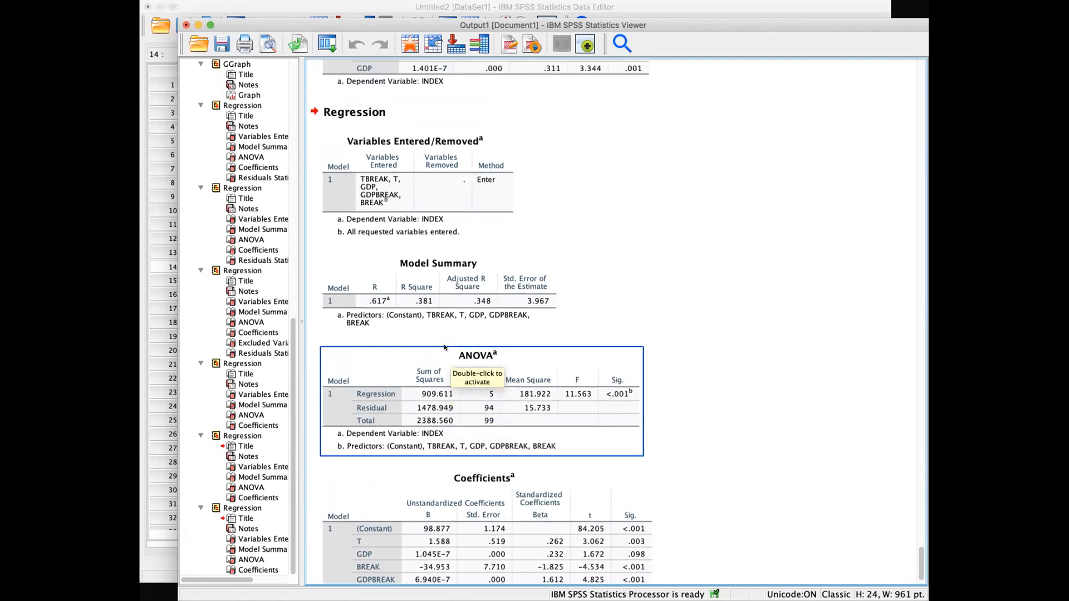
scroll(445, 346, up, 2)
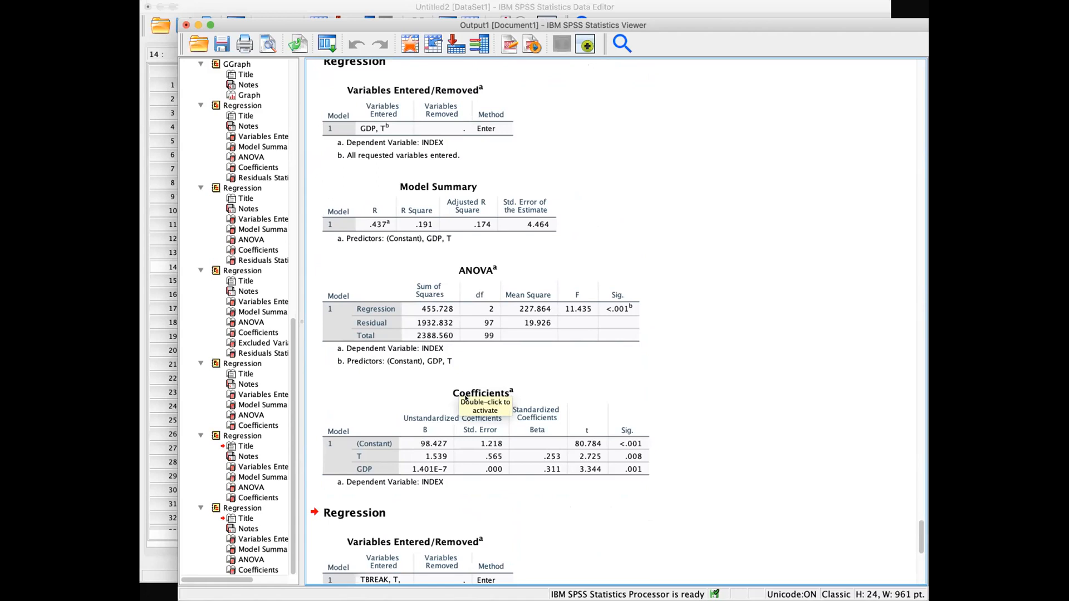
click(465, 398)
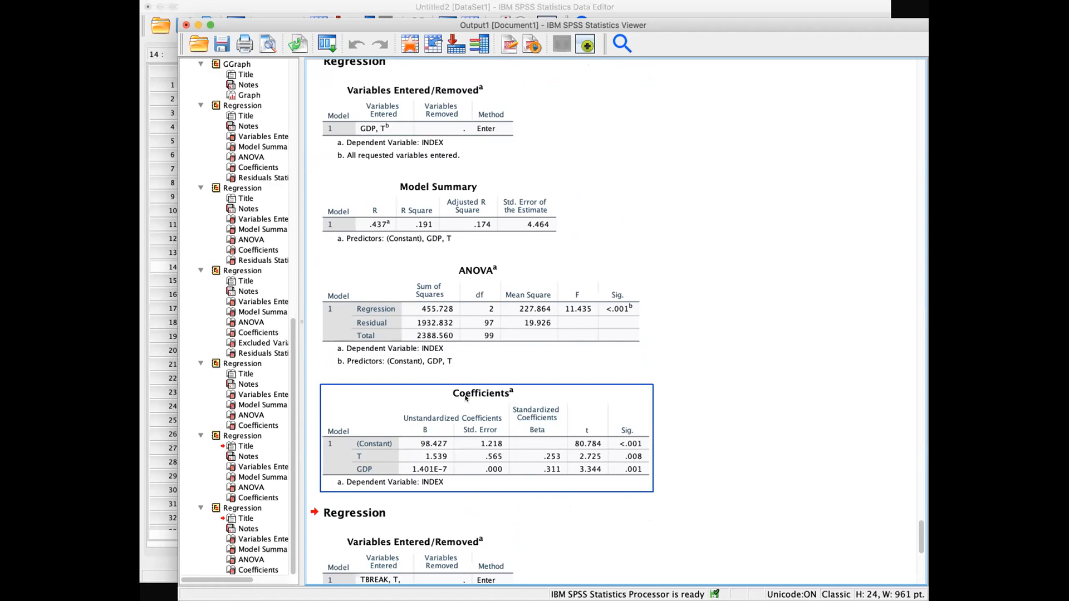
click(659, 184)
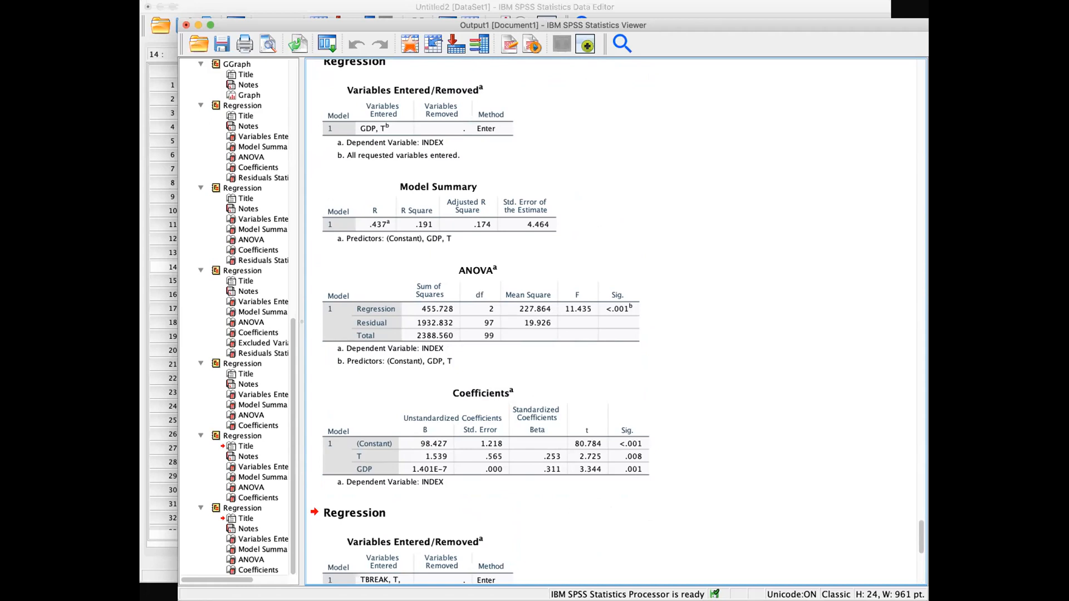
scroll(747, 279, up, 20)
scroll(746, 279, down, 10)
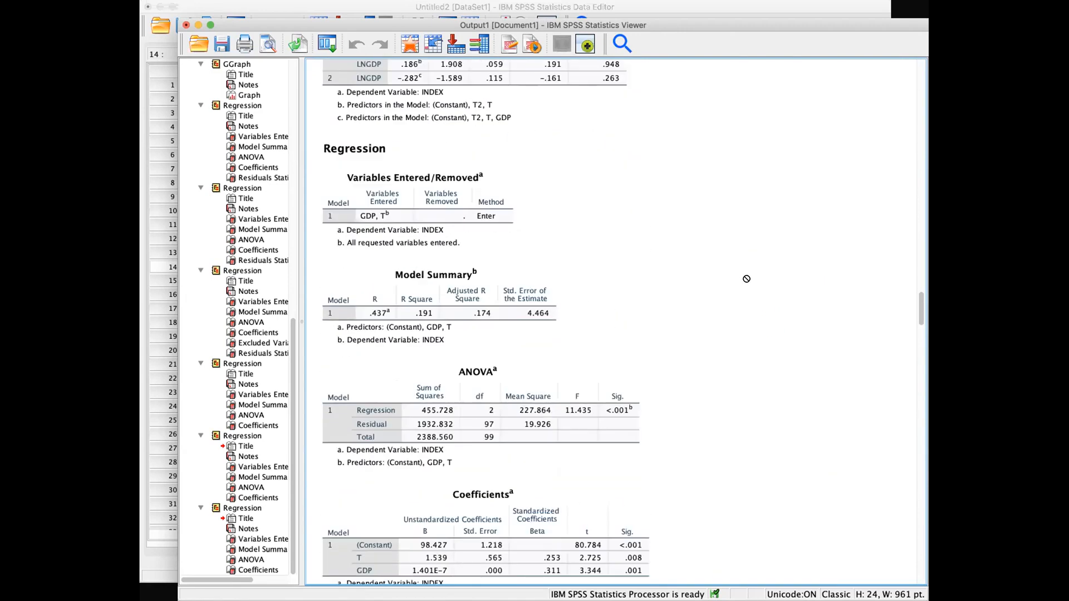
Step: Review the scatter plot of unstandardized residual by GDP and the ANOVA table of the regression restricted to PRED = .00
scroll(746, 279, up, 15)
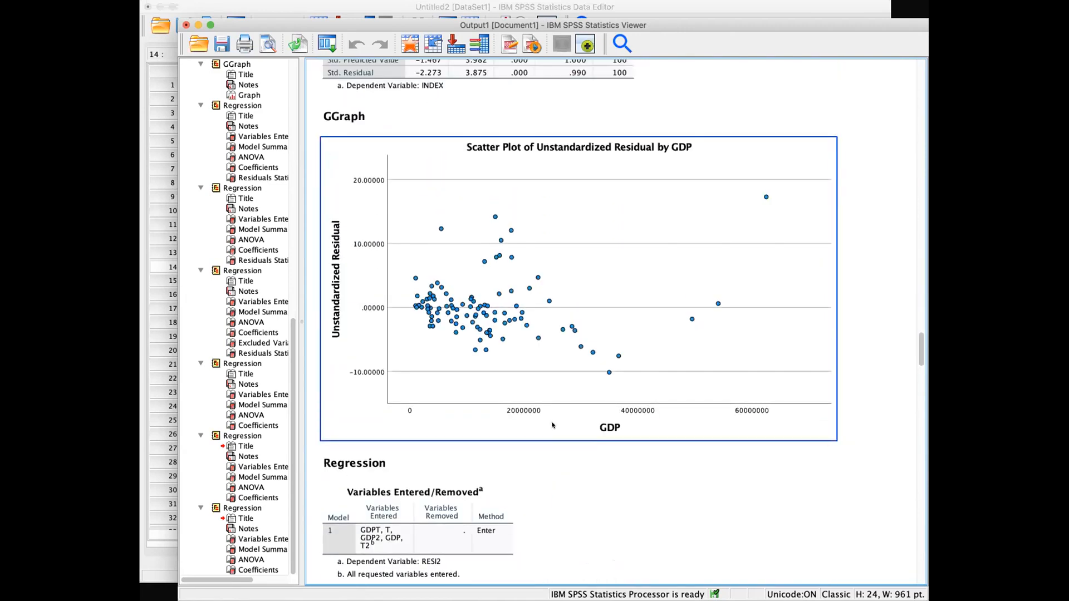
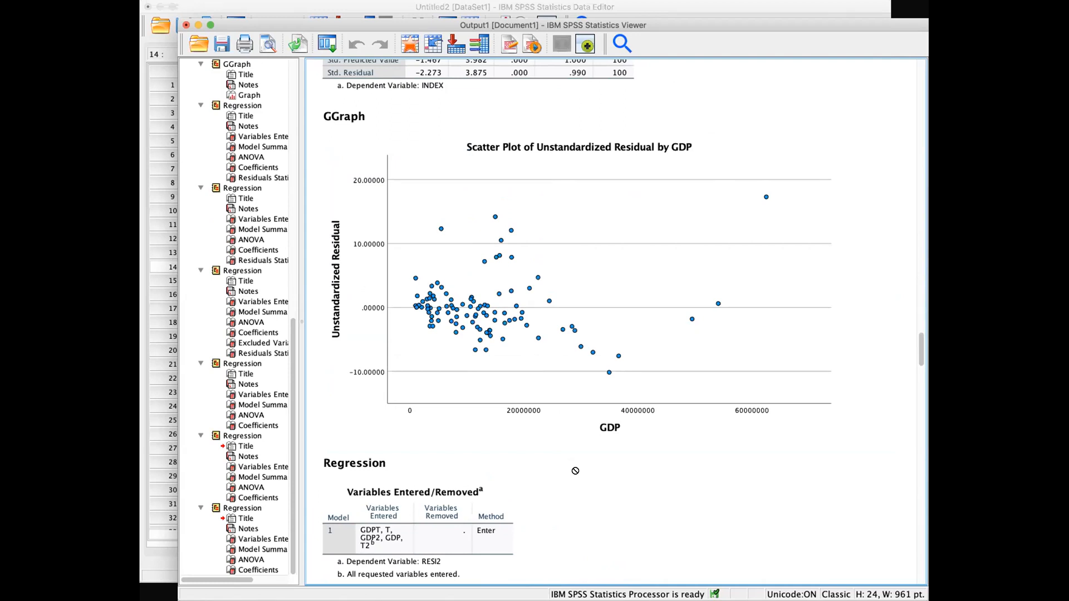
scroll(575, 471, down, 15)
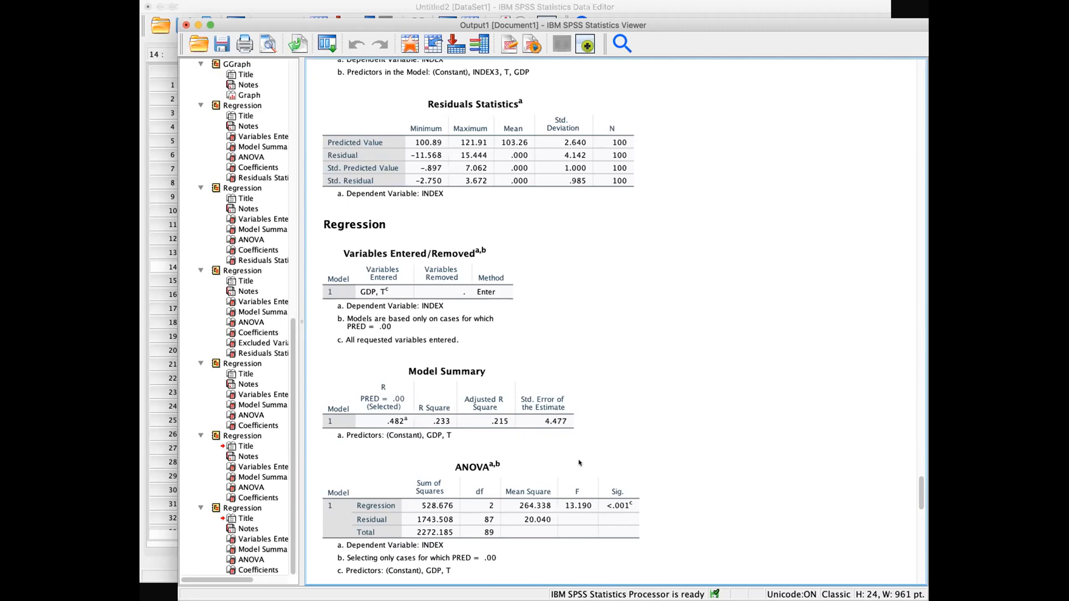
click(582, 467)
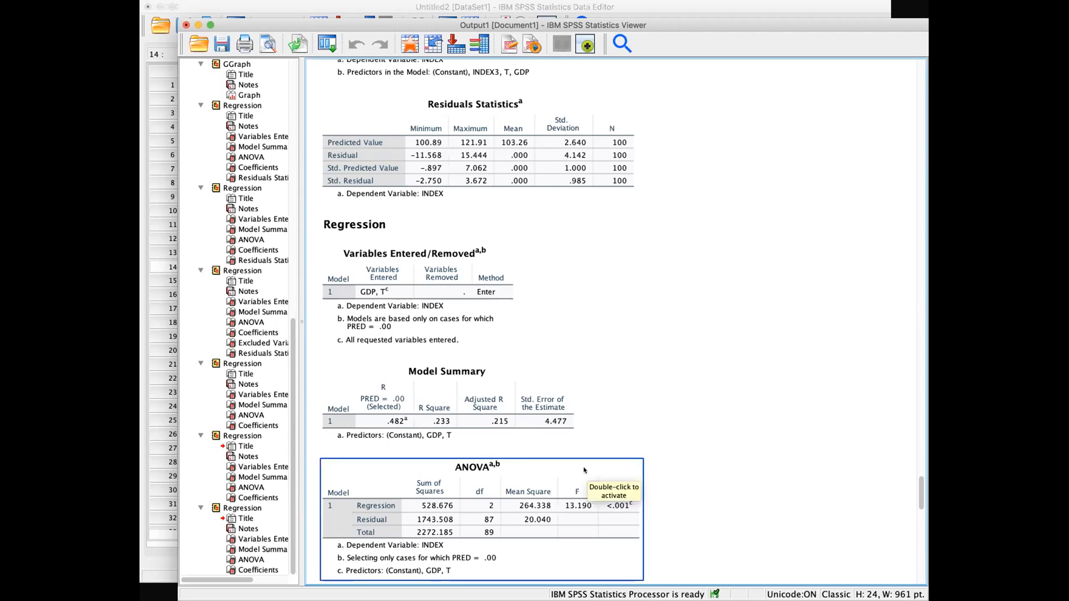
click(436, 330)
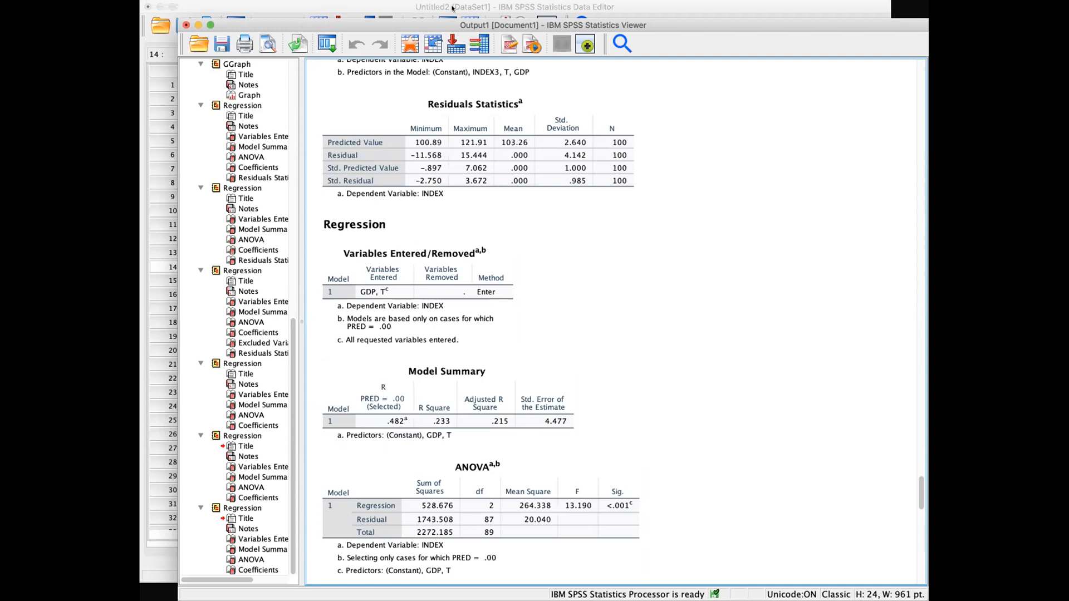
Step: Create main-effect dummy variables for T with the root name TD
click(351, 0)
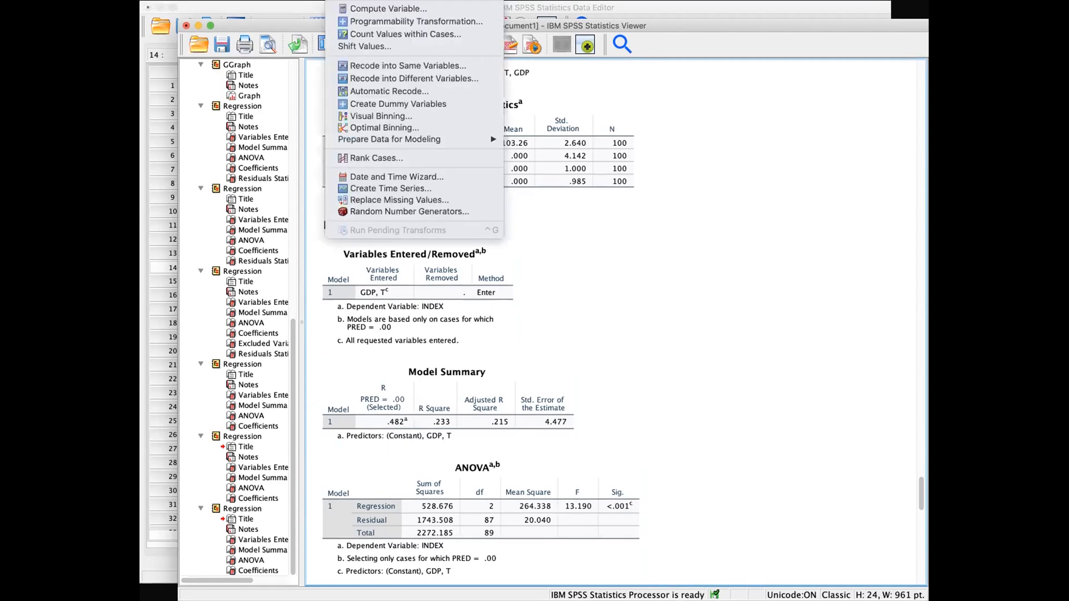
click(404, 105)
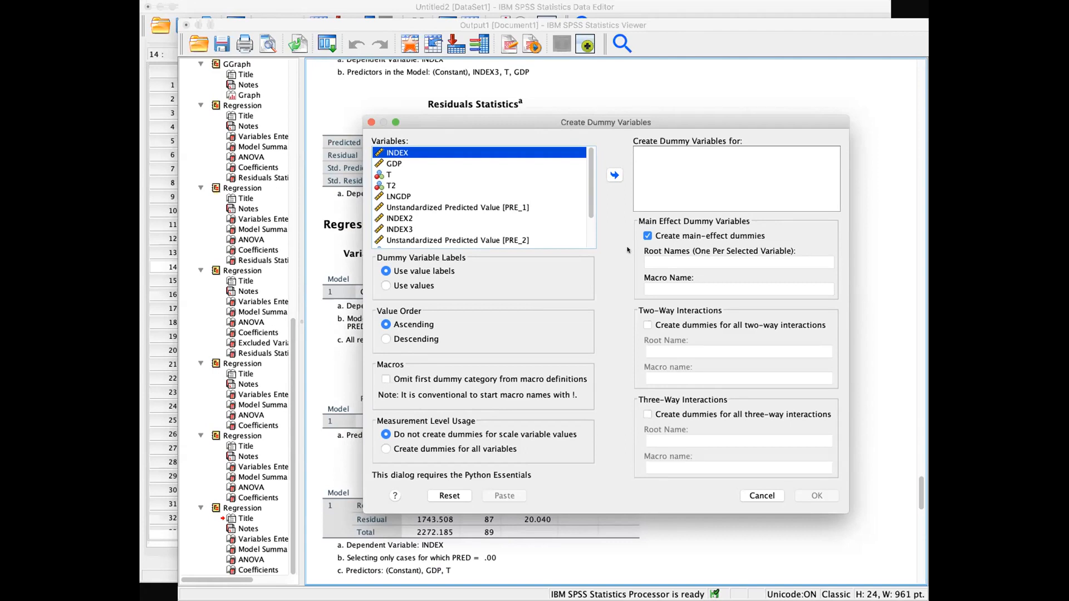
click(399, 173)
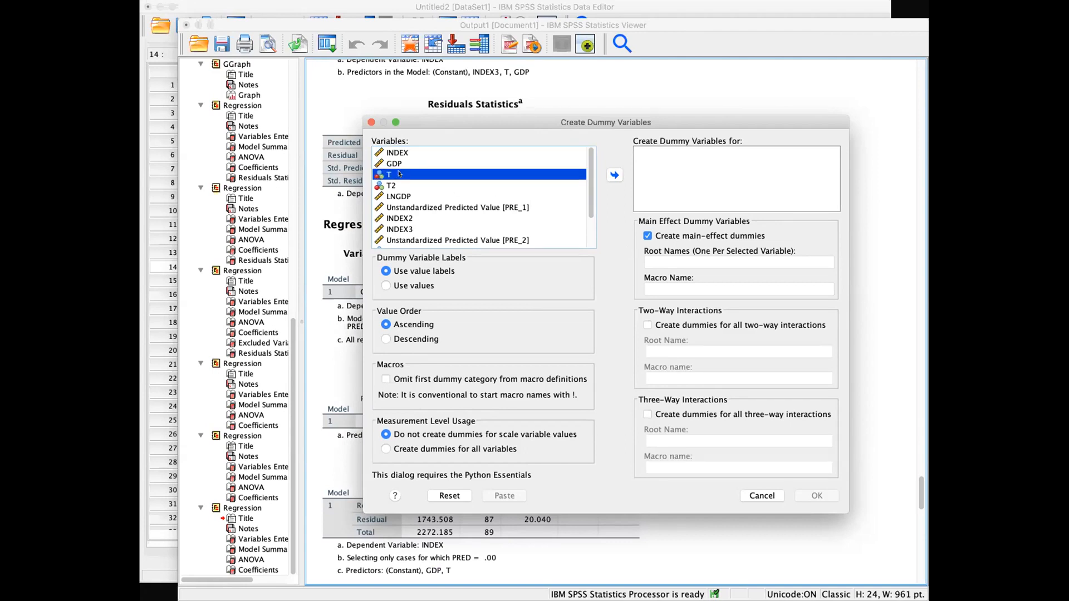
click(614, 175)
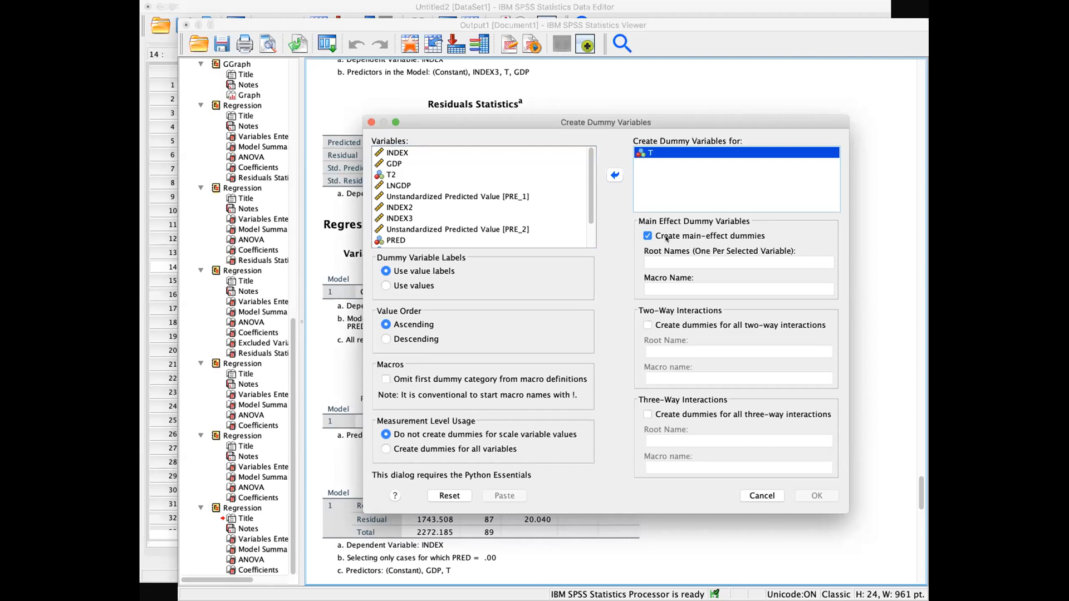
click(662, 258)
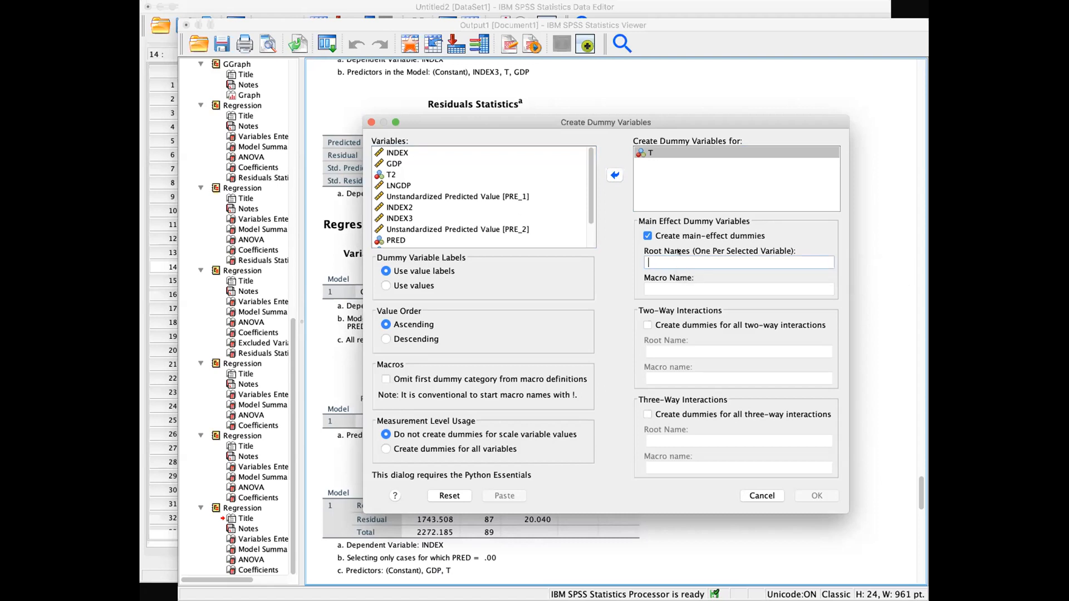
text(TD)
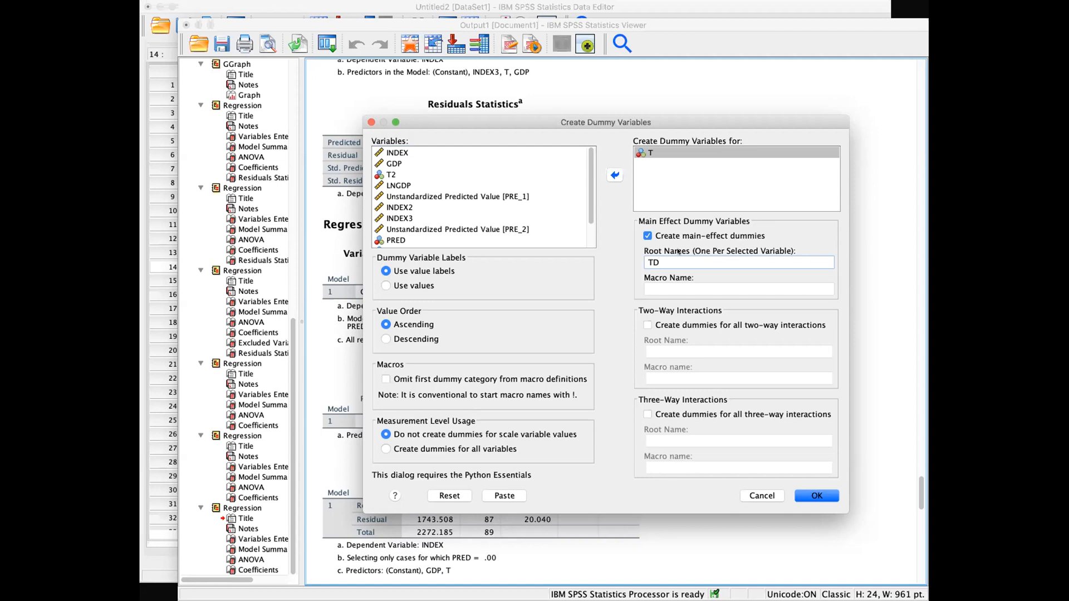
click(815, 495)
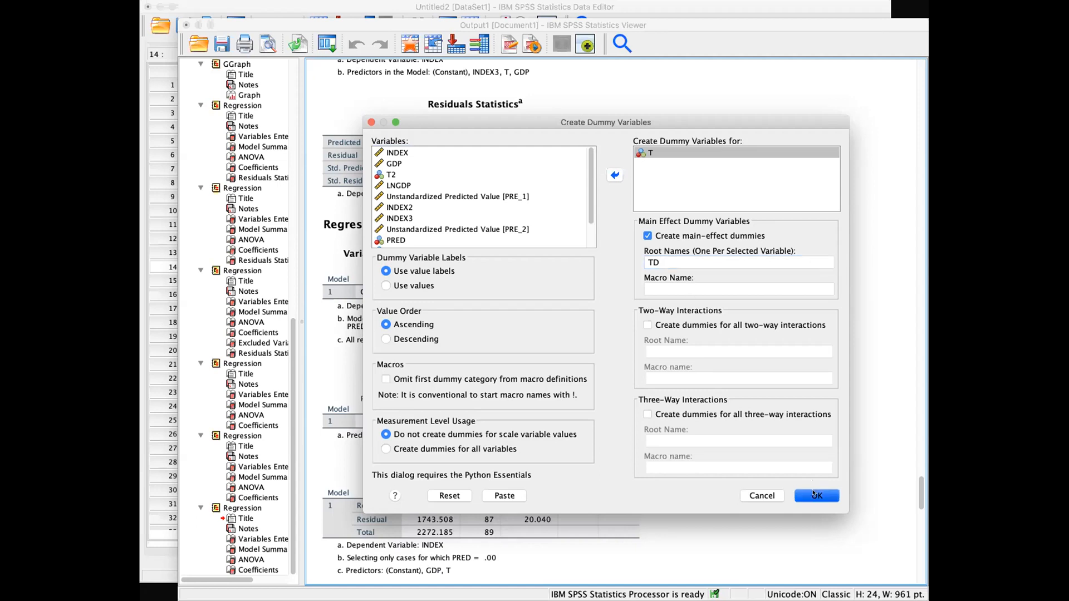
Step: Examine the TD_1 and TD_2 dummy columns in the data set to see which cases each one marks
click(397, 4)
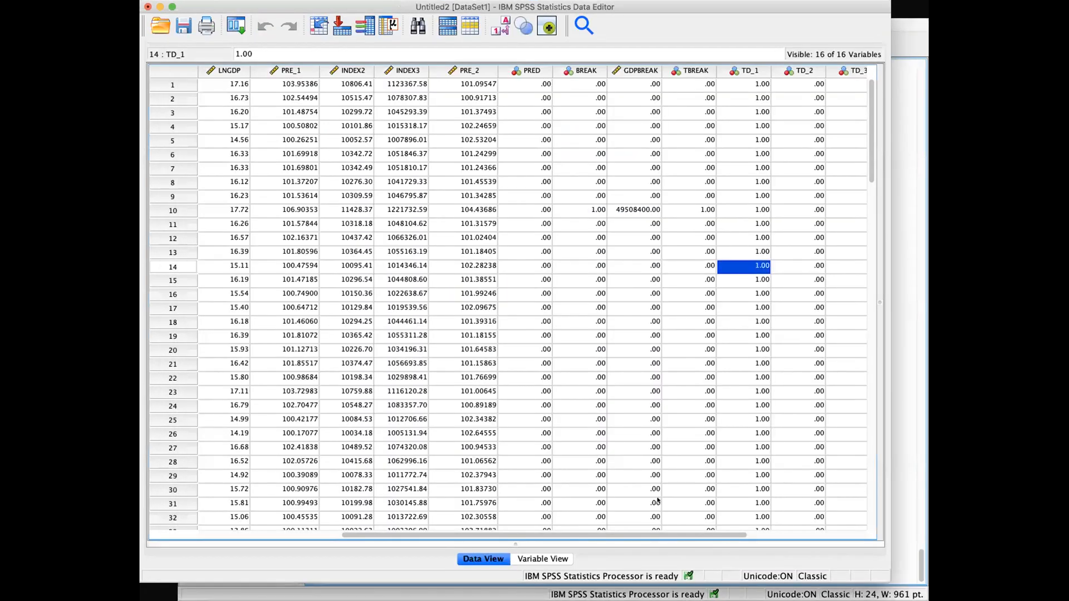
scroll(599, 538, right, 2)
scroll(599, 538, right, 3)
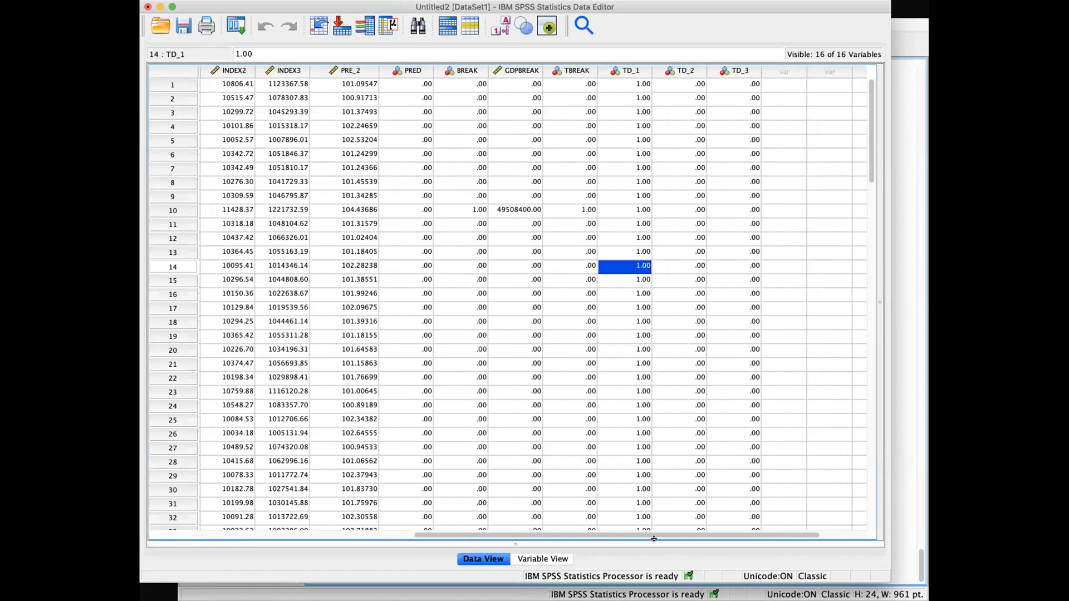
drag(604, 71, 715, 71)
click(654, 237)
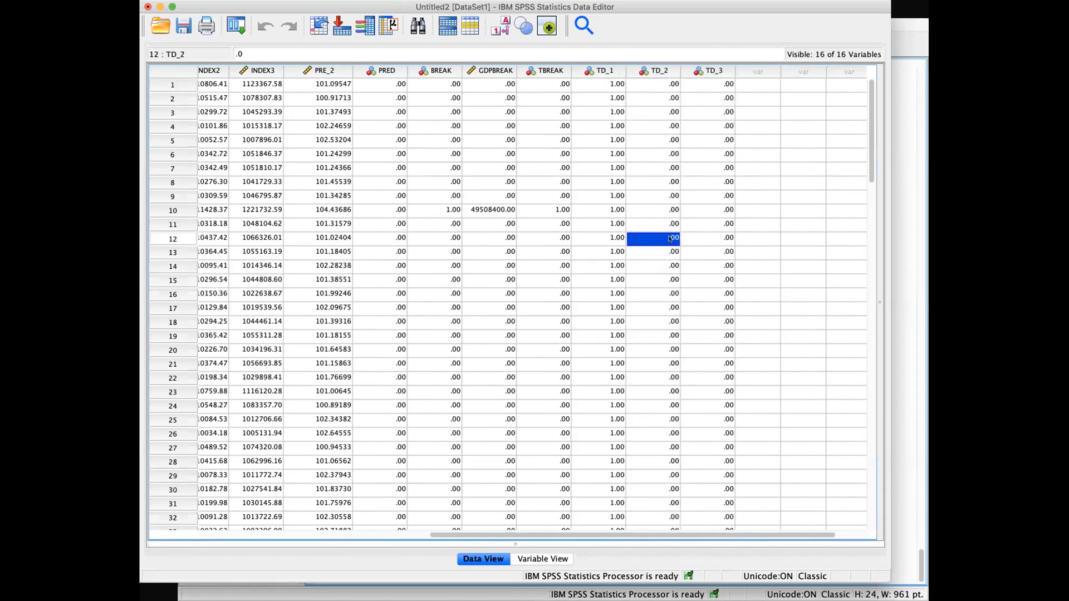
scroll(598, 189, down, 2)
scroll(598, 189, down, 10)
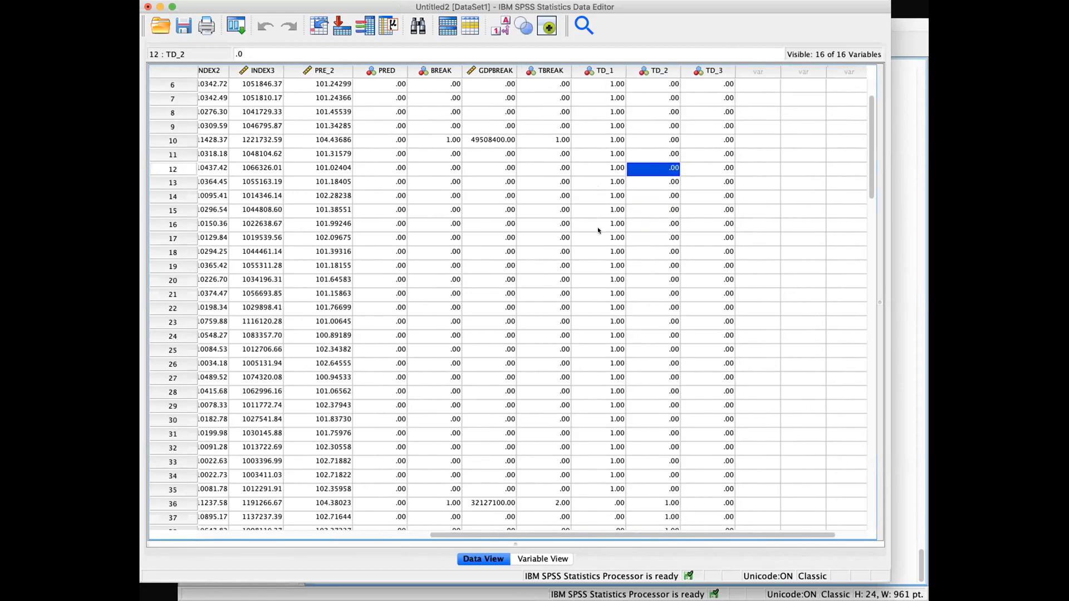
scroll(635, 306, down, 3)
drag(659, 268, 657, 474)
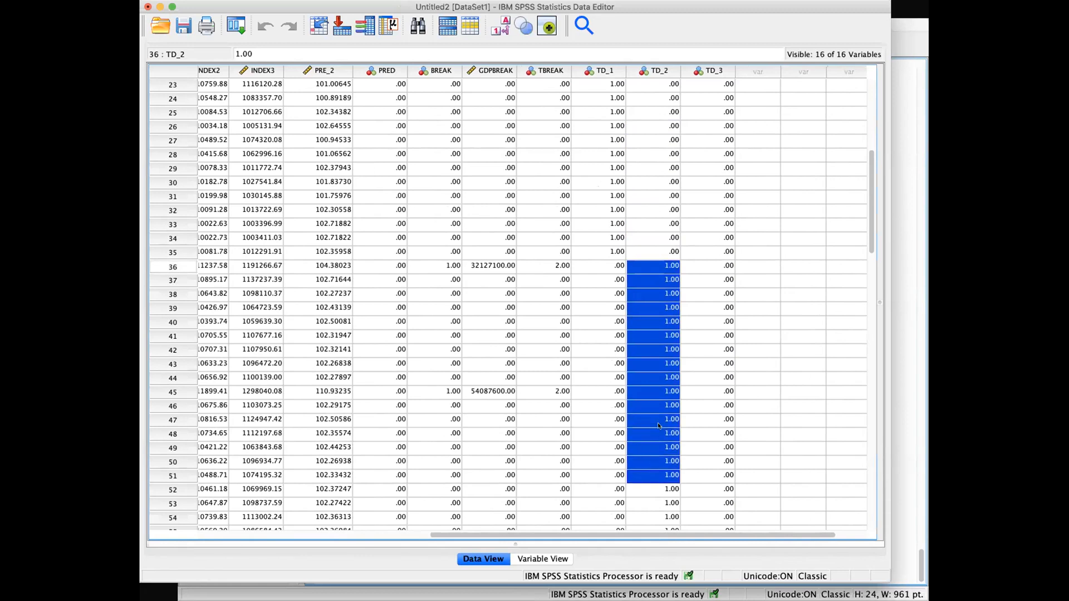
scroll(659, 424, down, 5)
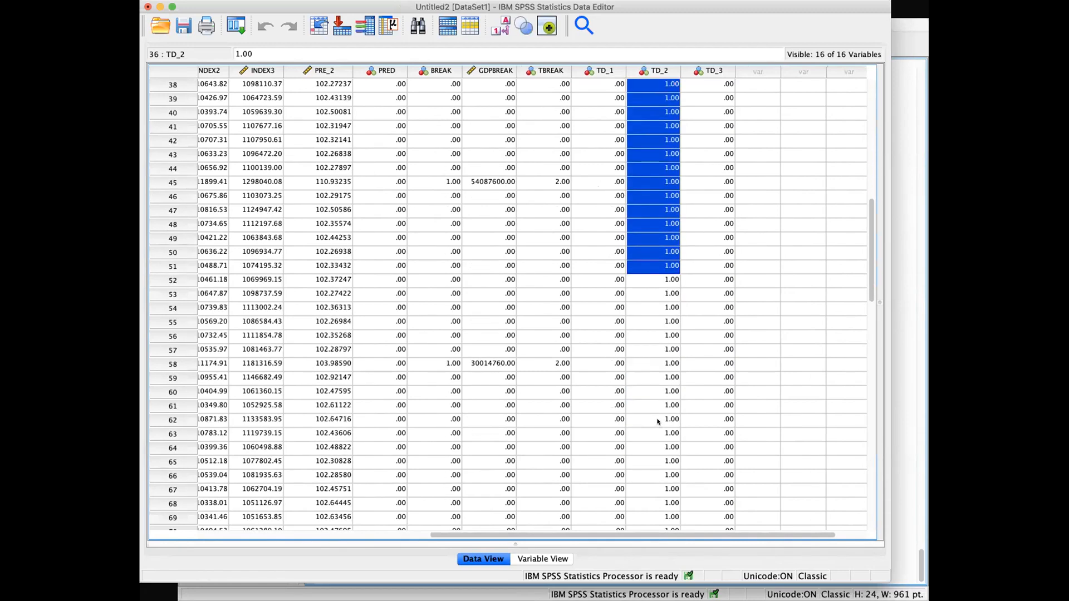
Step: Examine the TD_3 dummy column in the data set, then check the variable creation output for the dummies
click(706, 322)
scroll(707, 323, down, 9)
drag(714, 182, 695, 503)
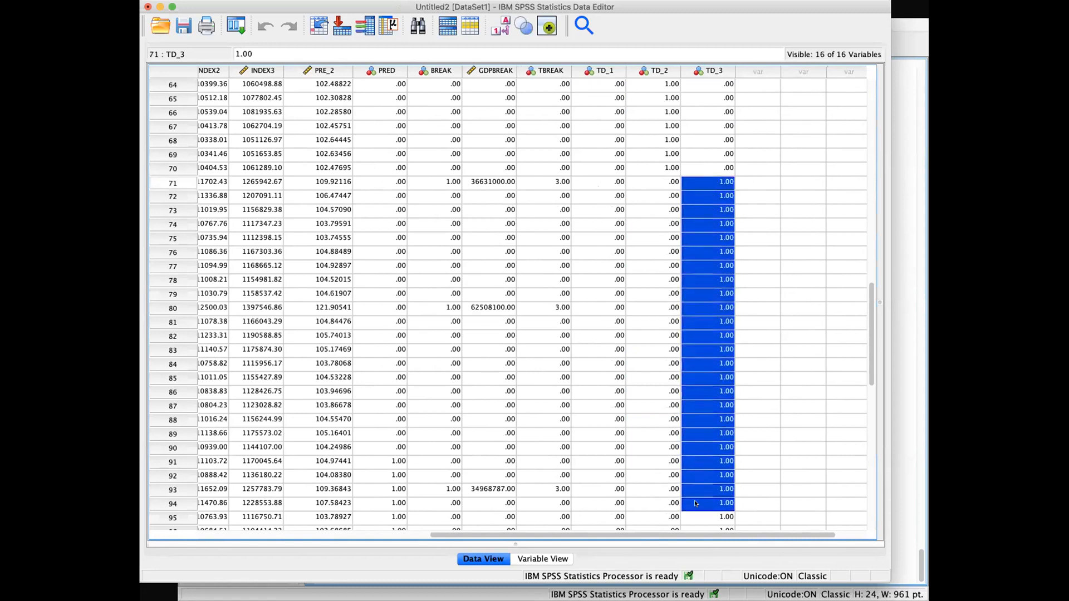
click(708, 182)
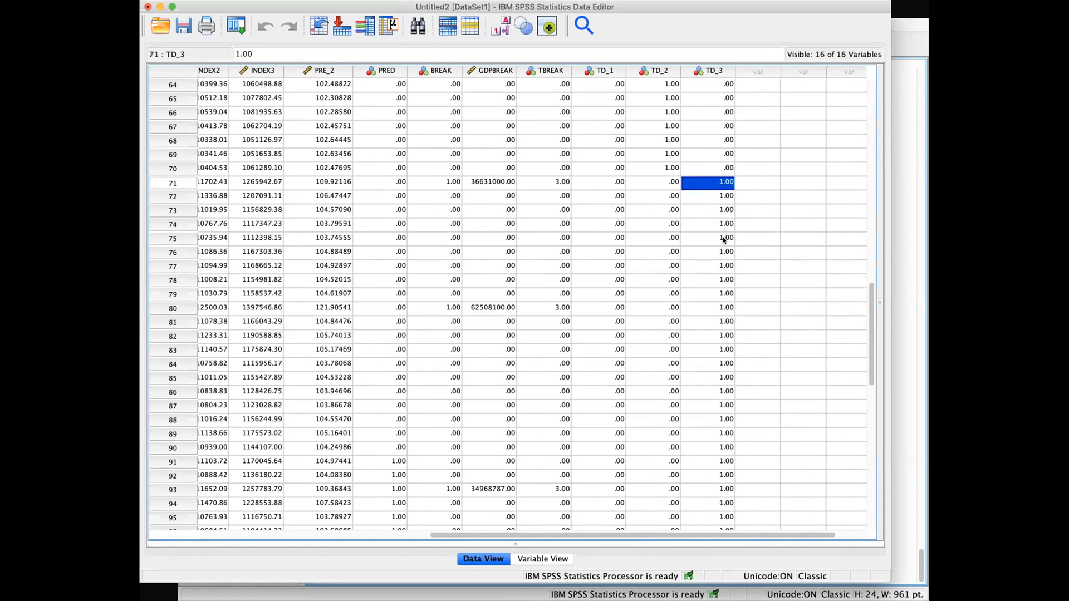
scroll(722, 240, up, 20)
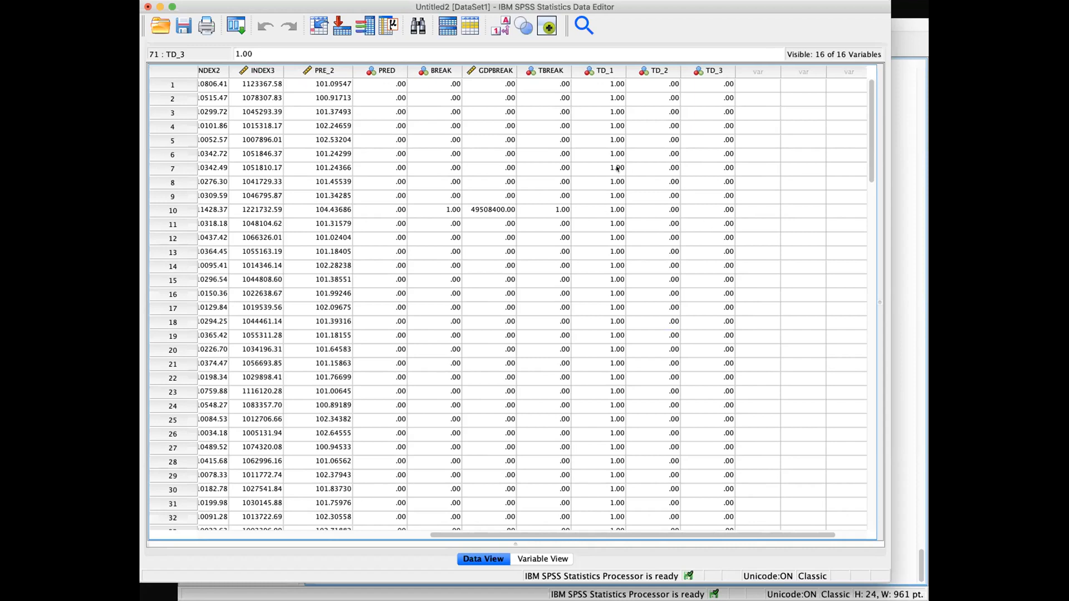
scroll(614, 169, down, 1)
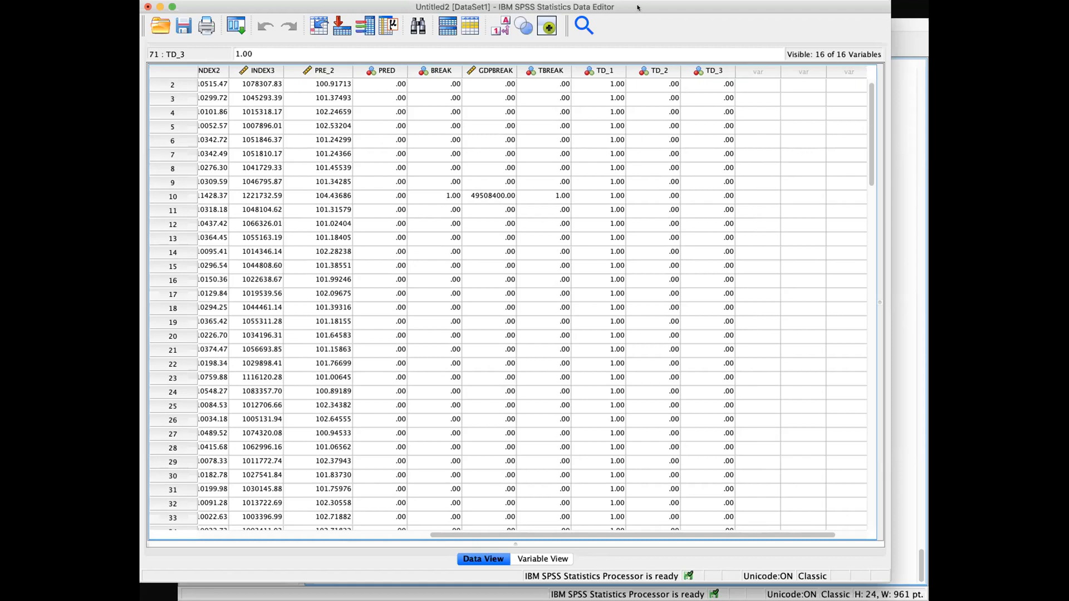
click(903, 26)
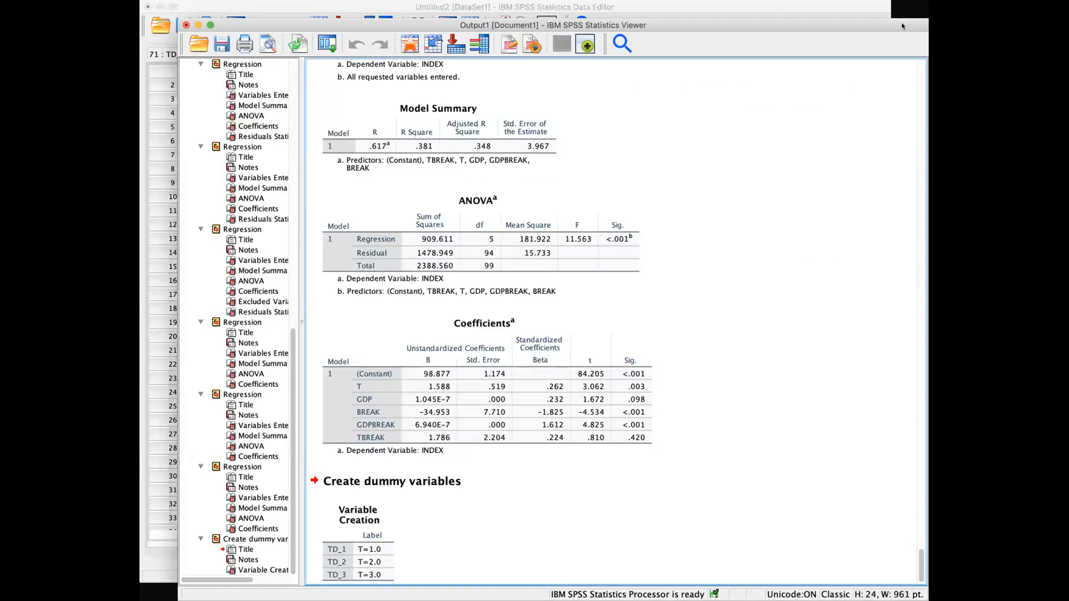
Step: Set up a linear regression of INDEX and remove T, BREAK, GDPBREAK and TBREAK, keeping only GDP as predictor
click(494, 6)
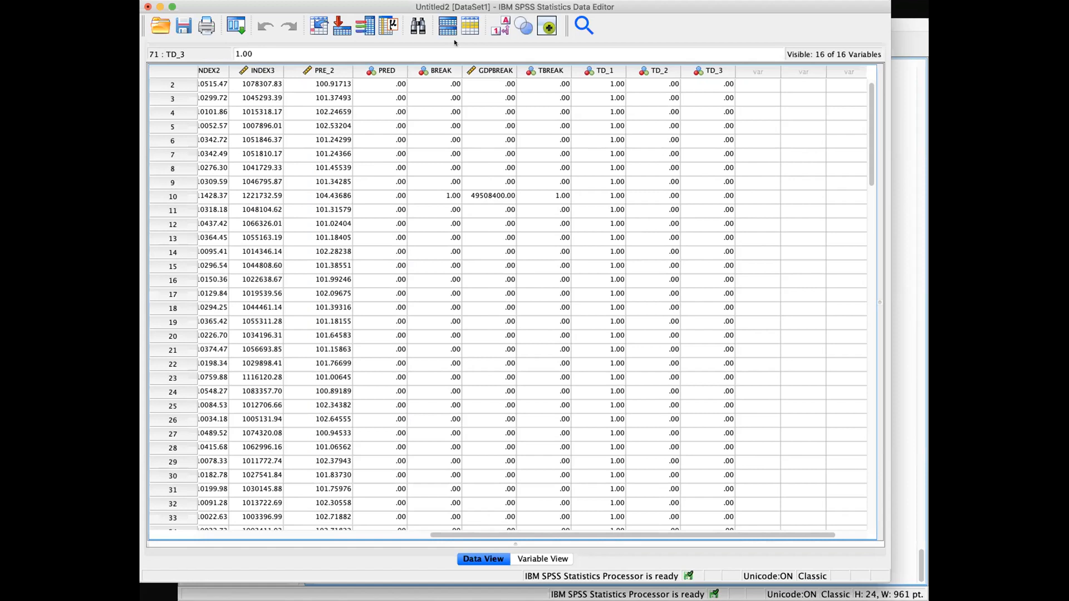
click(393, 1)
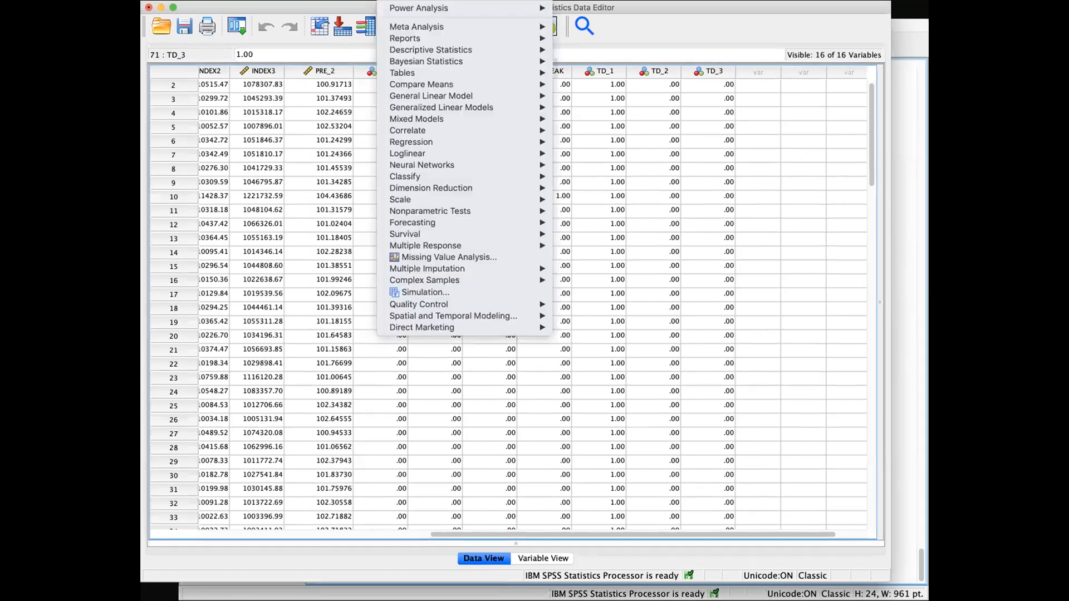
mouse_move(433, 142)
click(593, 157)
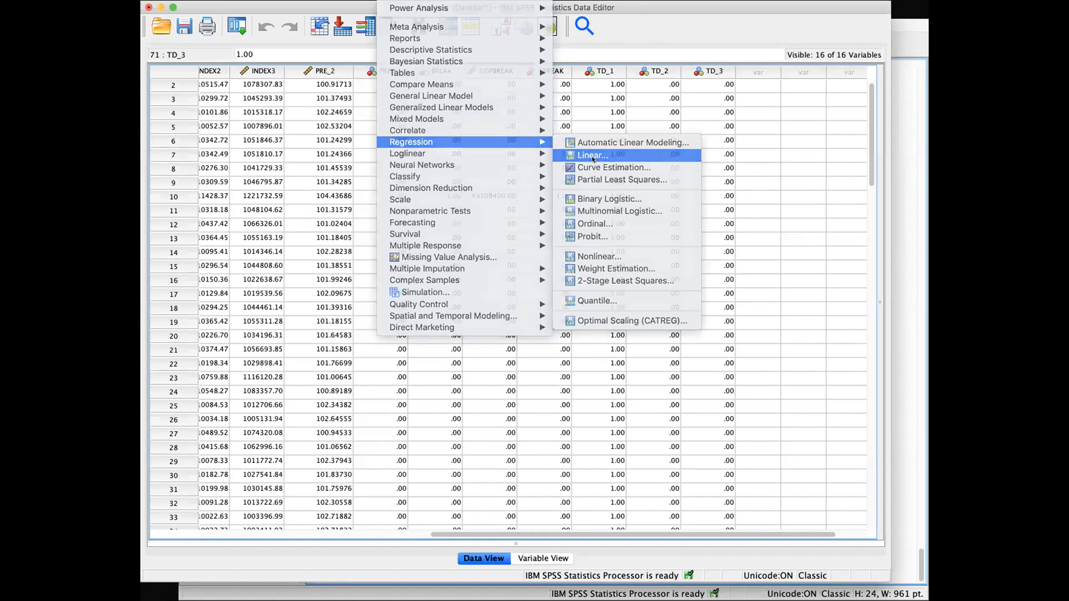
click(506, 199)
click(463, 214)
click(505, 210)
click(464, 214)
click(506, 211)
click(463, 214)
click(506, 211)
click(462, 215)
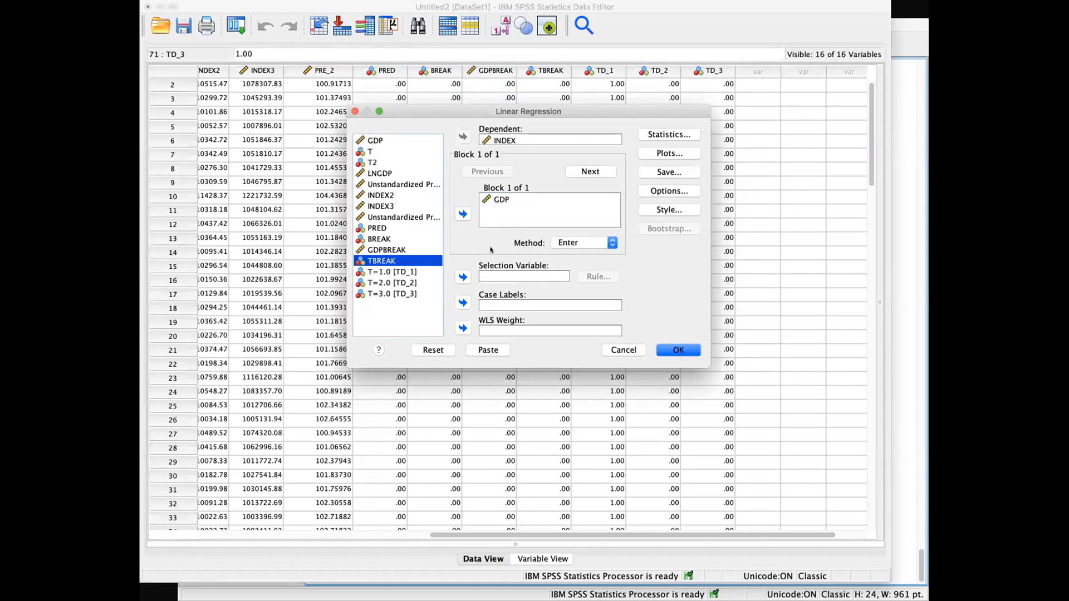
Step: Add the three dummies TD_1, TD_2 and TD_3 as predictors, run the regression and check the excluded variables
click(418, 271)
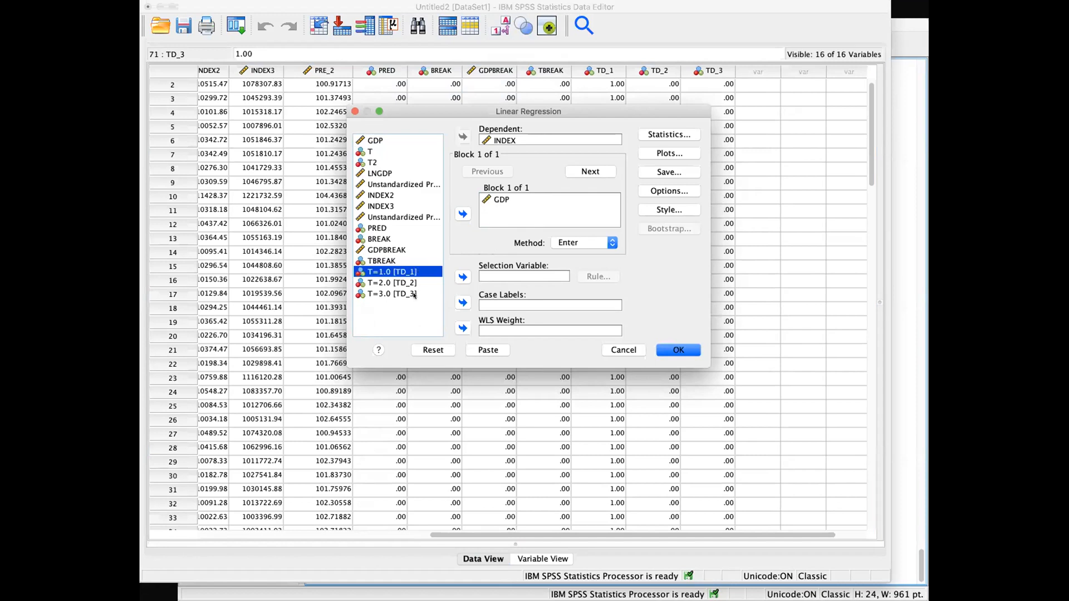
shift+click(415, 293)
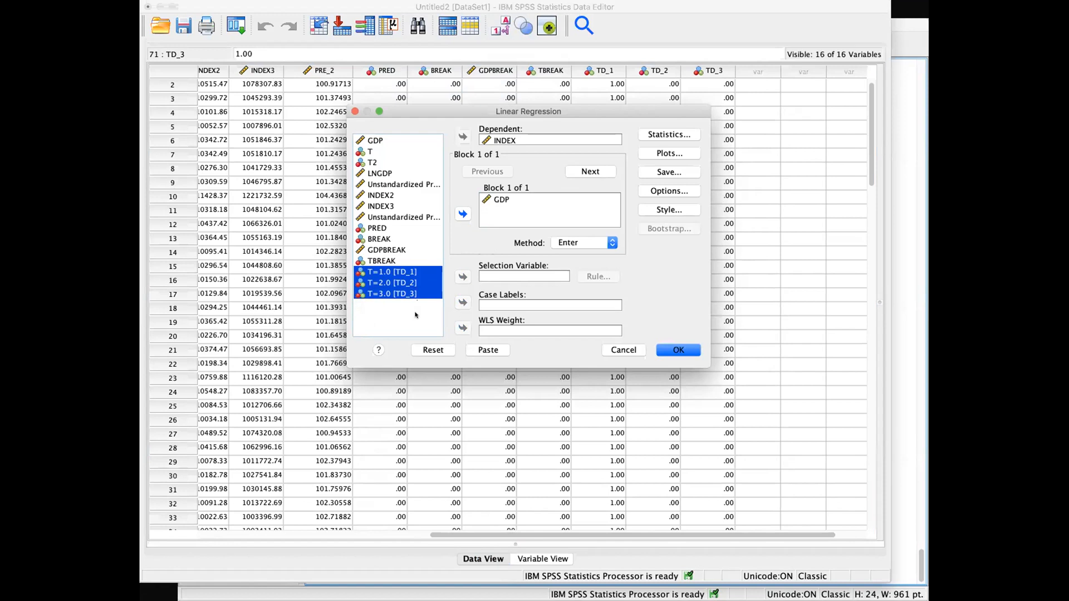
click(463, 214)
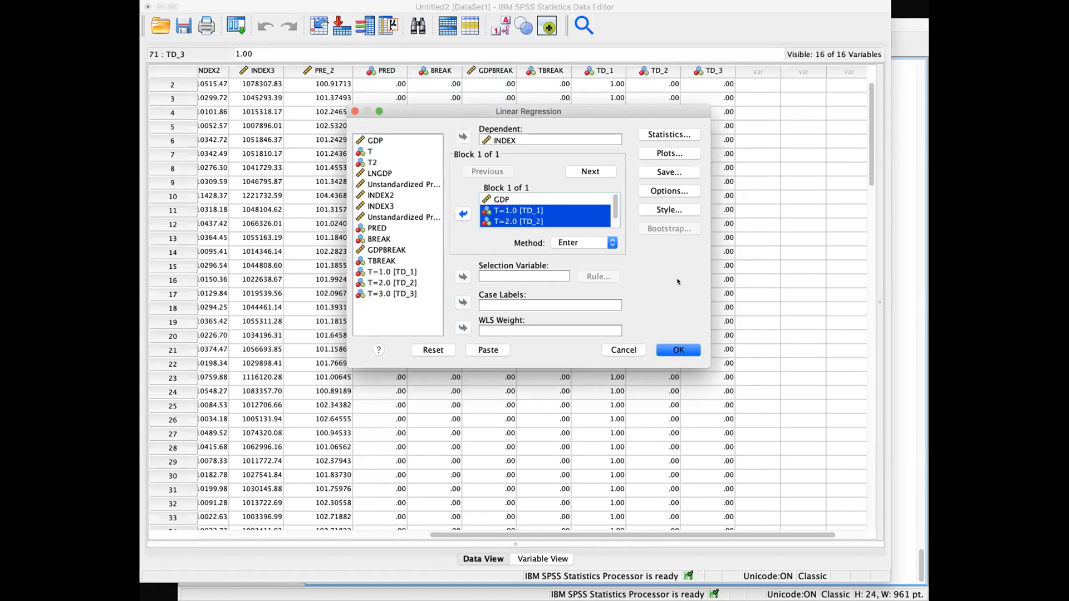
click(677, 349)
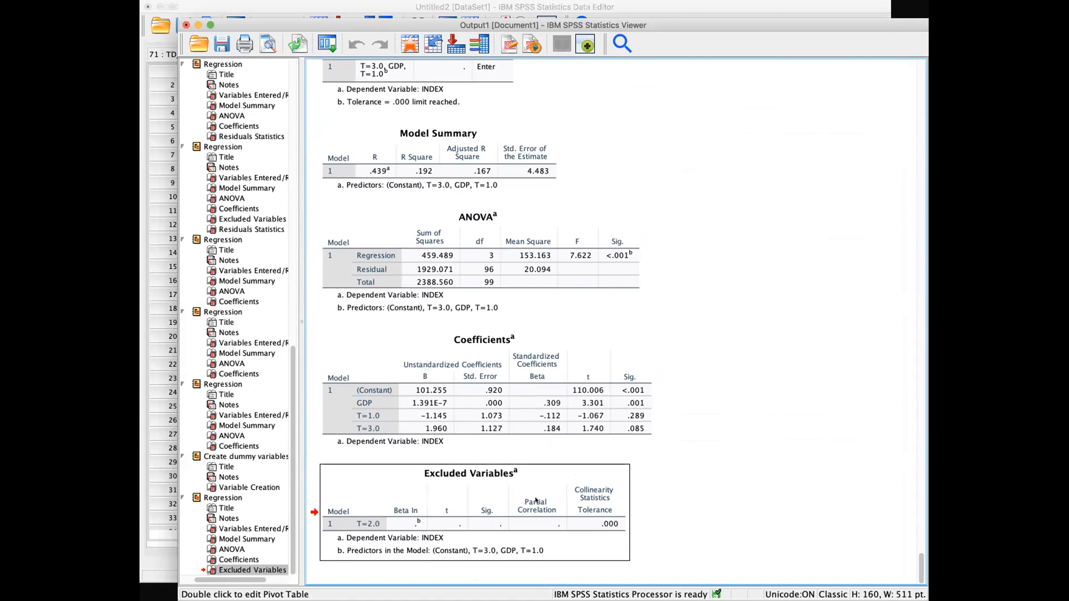
click(537, 500)
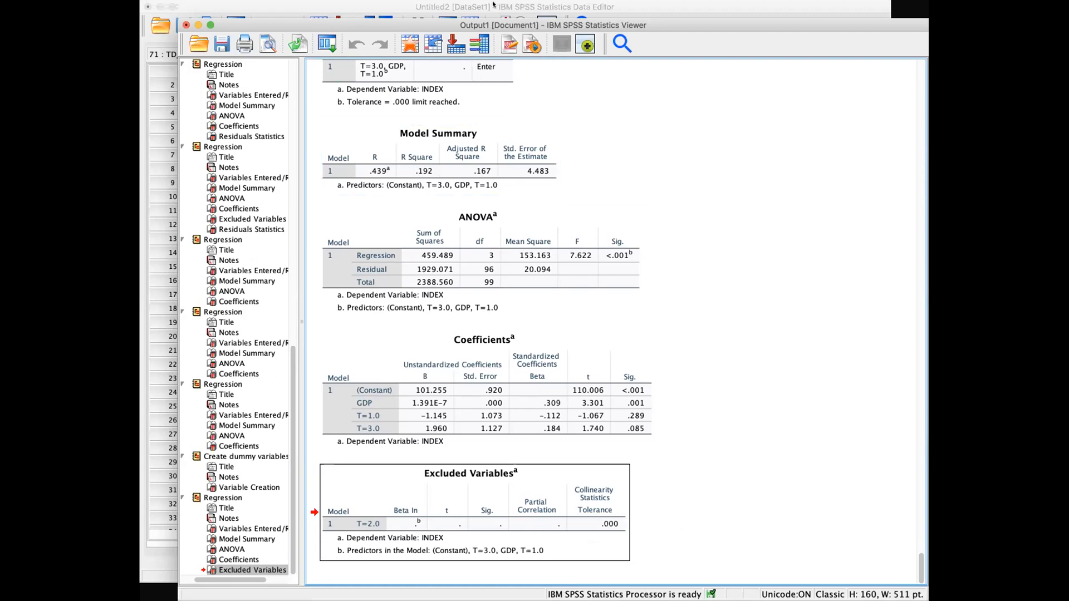
Step: Remove TD_3 from the predictors of the INDEX linear regression and run it with GDP, TD_1 and TD_2
click(467, 1)
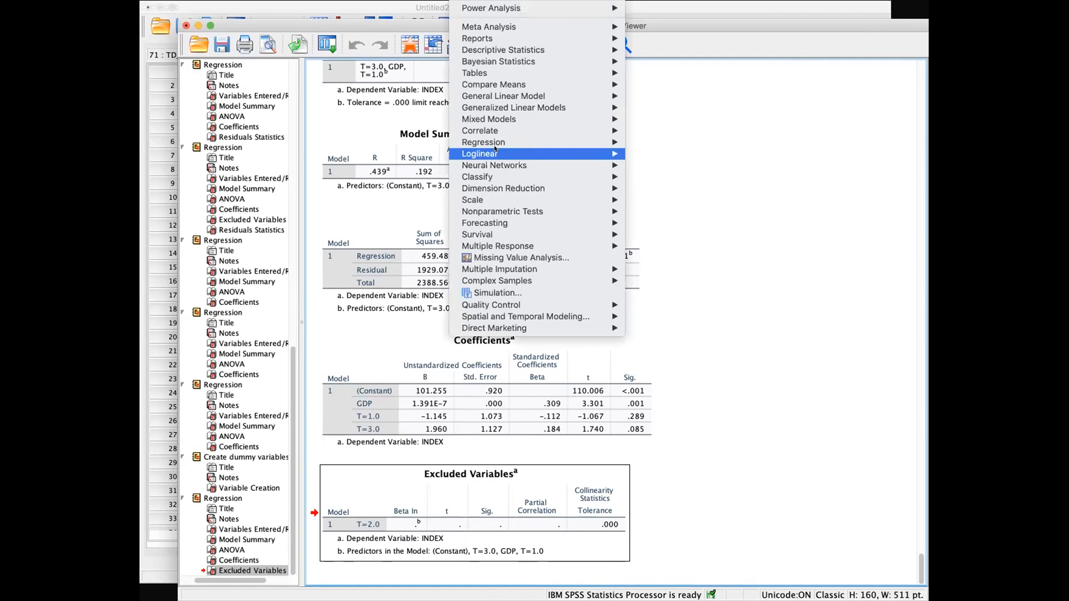
mouse_move(497, 143)
click(670, 155)
click(526, 212)
scroll(526, 220, down, 1)
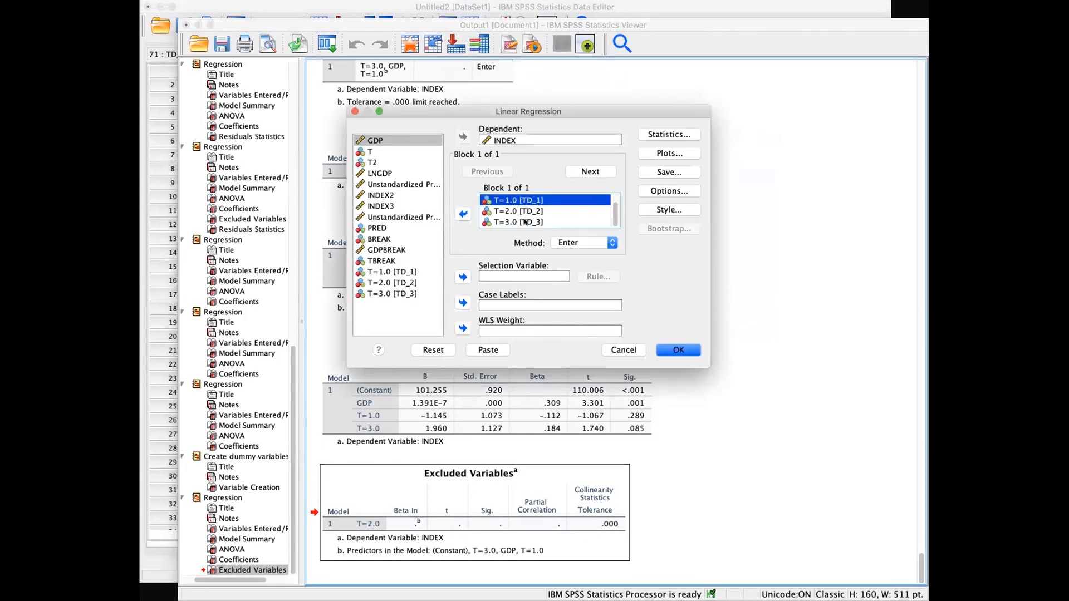
double_click(522, 221)
click(520, 212)
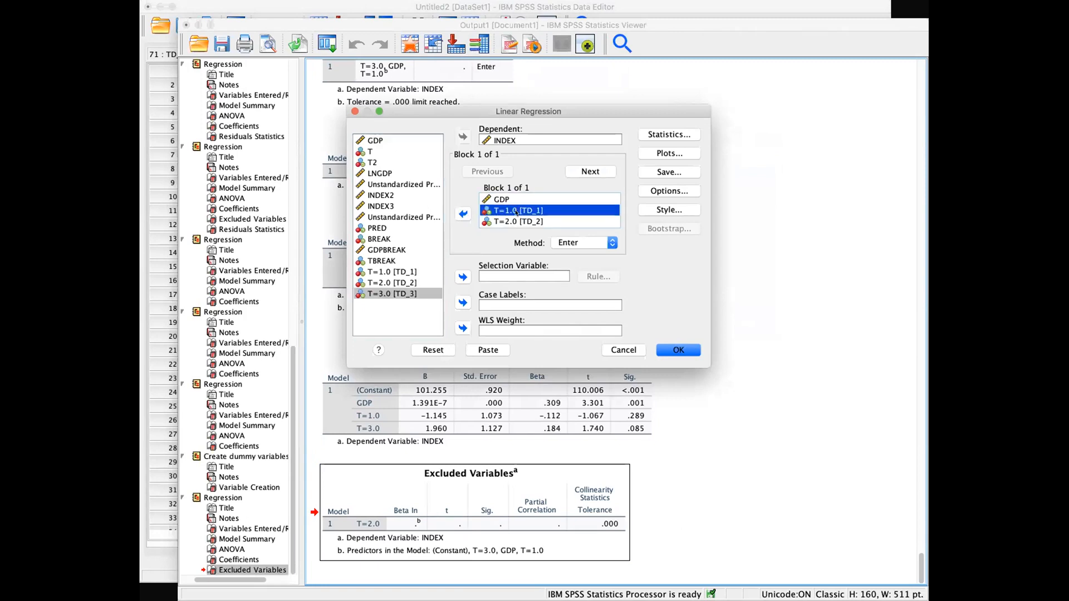
click(514, 221)
click(678, 350)
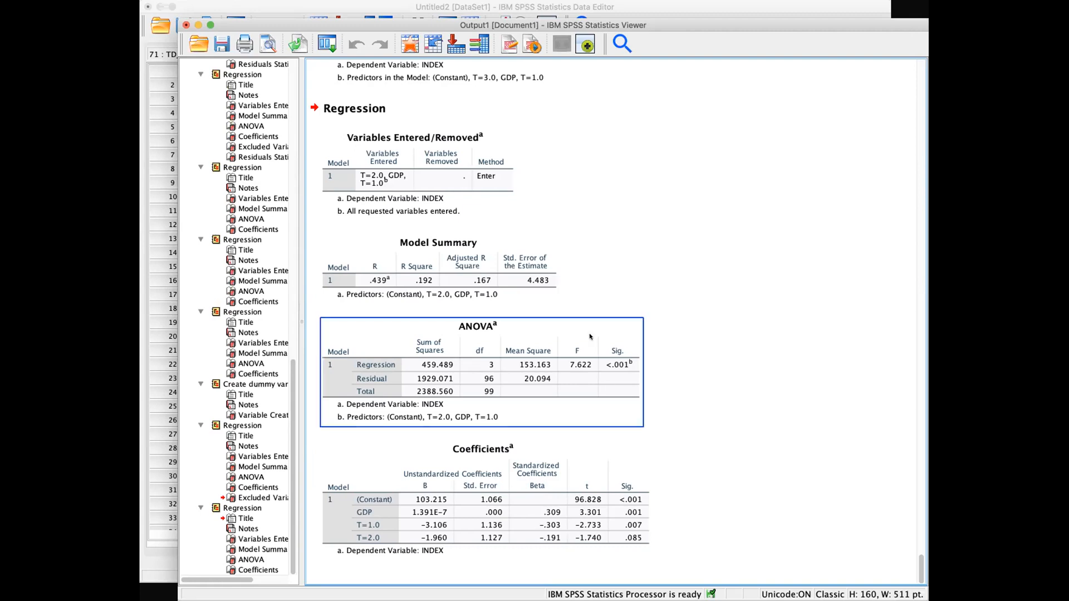
Step: Compute a new variable INDEXD in the data set with the value 0 for all cases
click(504, 6)
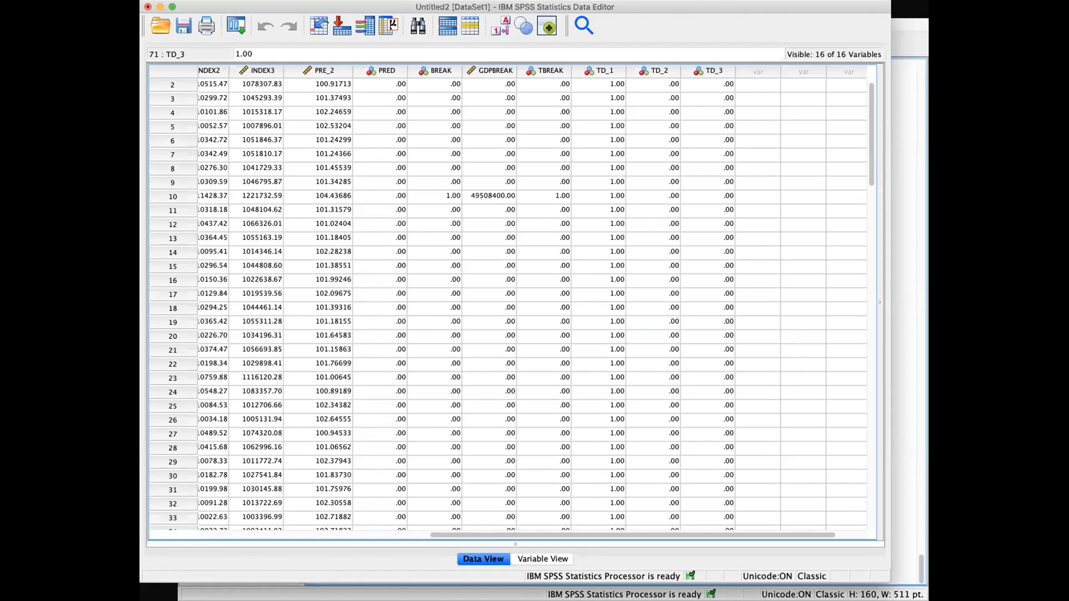
click(390, 10)
text(INDEXD)
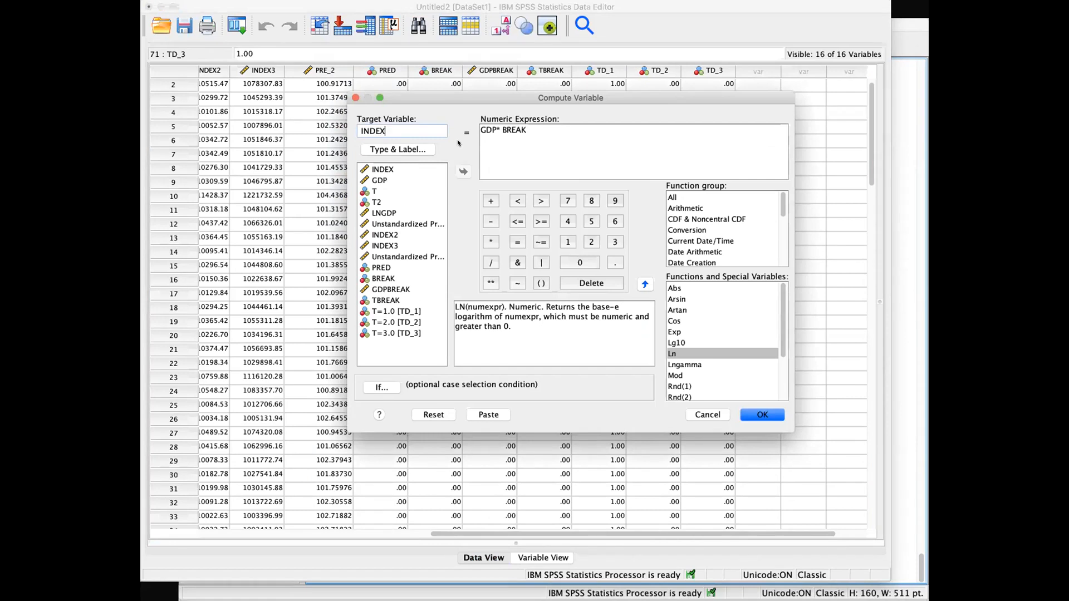
key(Tab)
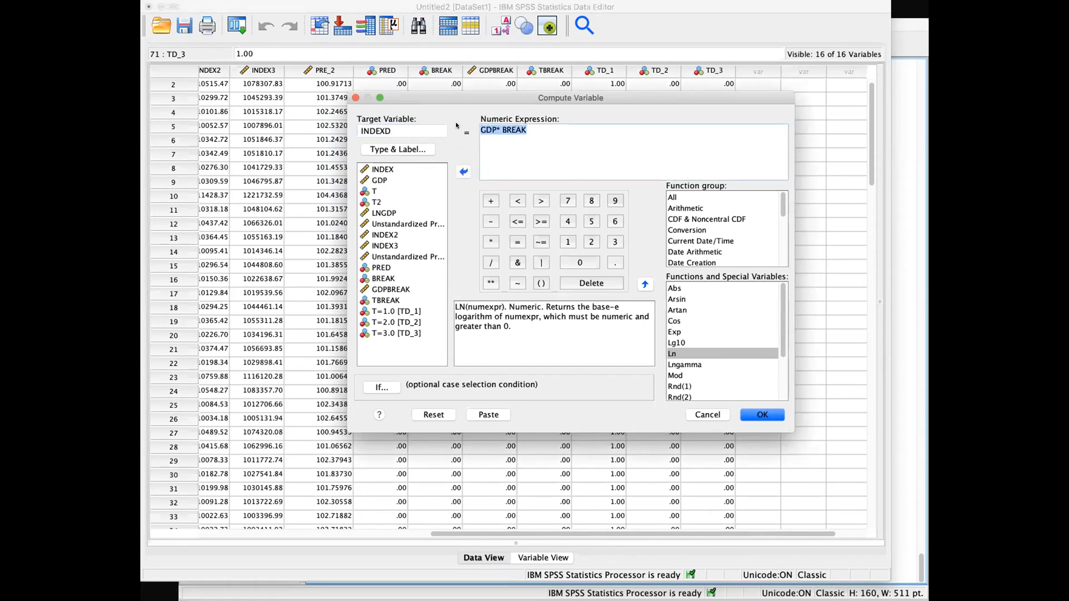
key(BackSpace)
text(0)
click(759, 415)
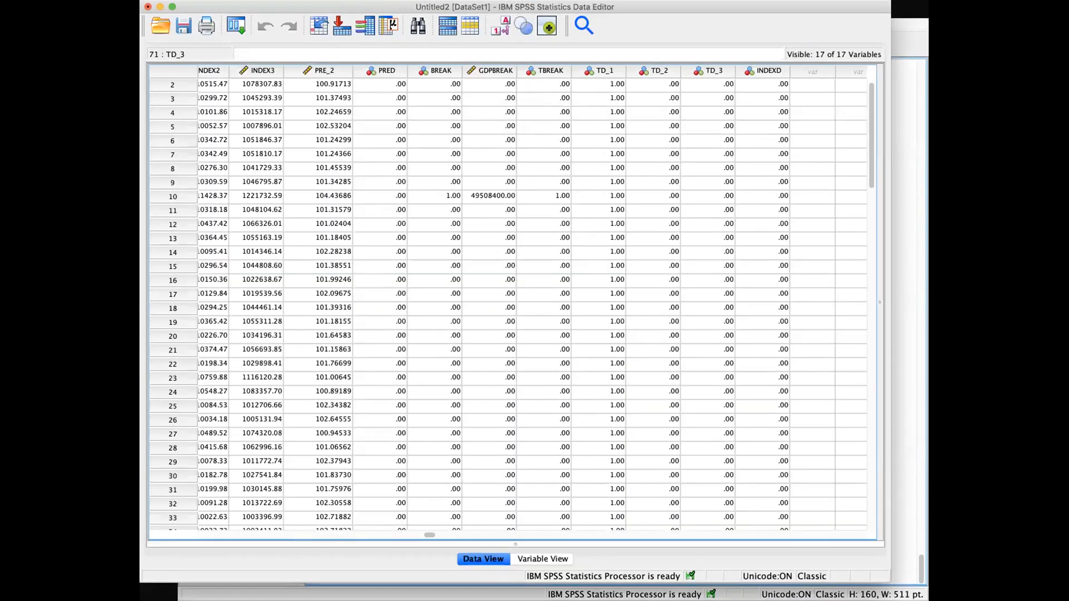
Step: Recompute INDEXD as 1 only for cases satisfying INDEX>103, overwrite the existing variable and return to the data set
click(298, 11)
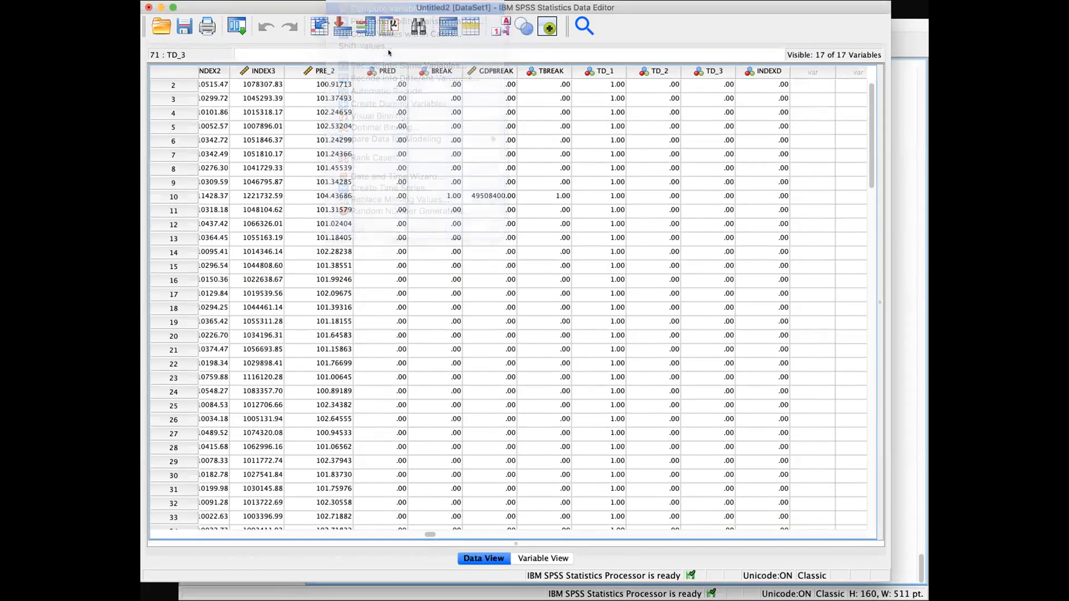
click(501, 132)
key(BackSpace)
text(1)
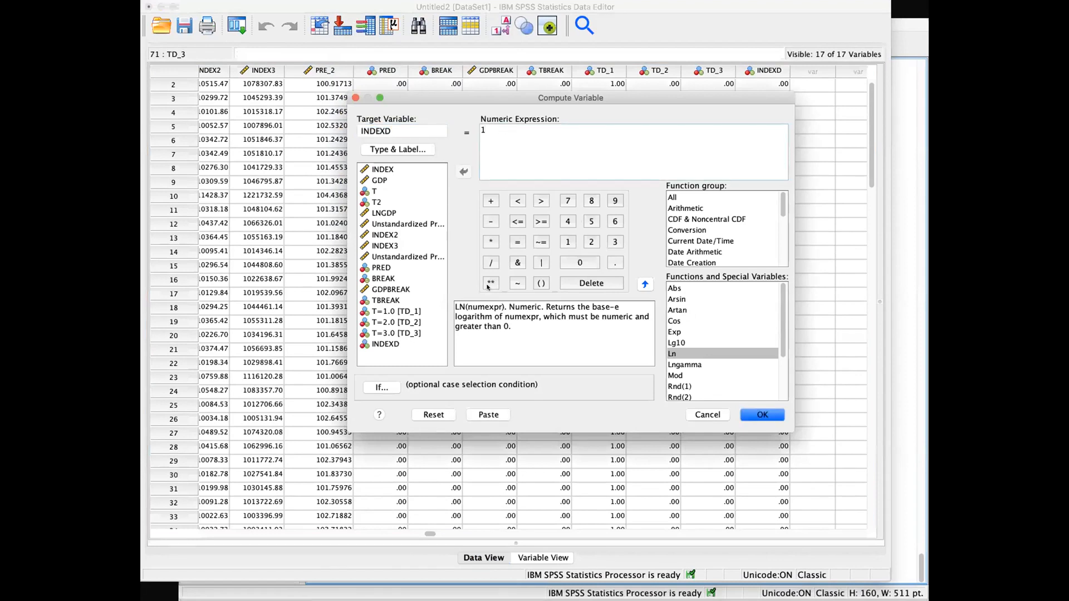
click(387, 386)
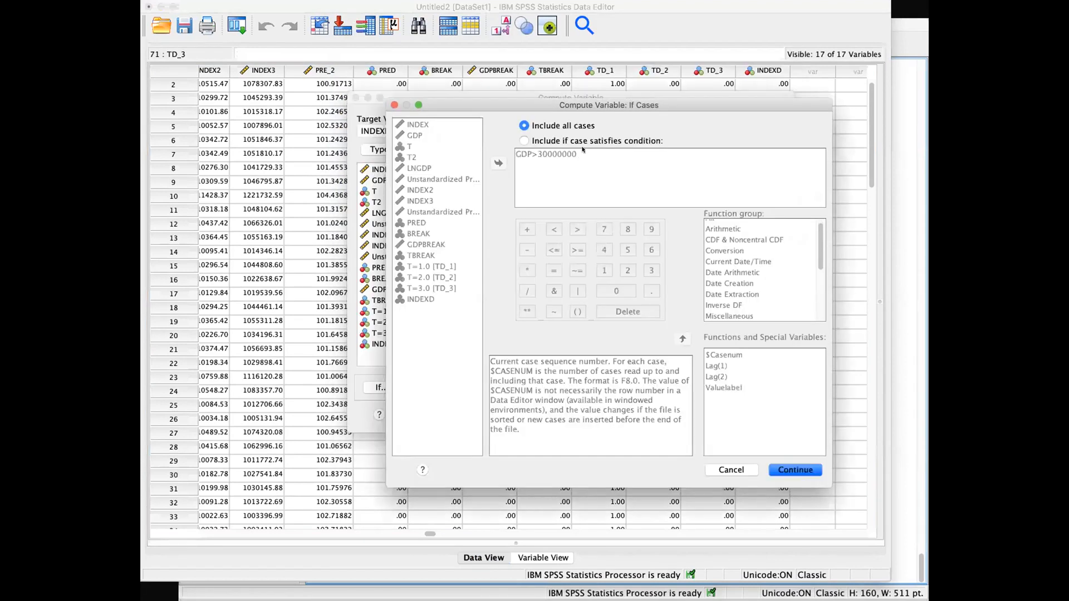
click(581, 146)
drag(582, 155, 465, 152)
key(BackSpace)
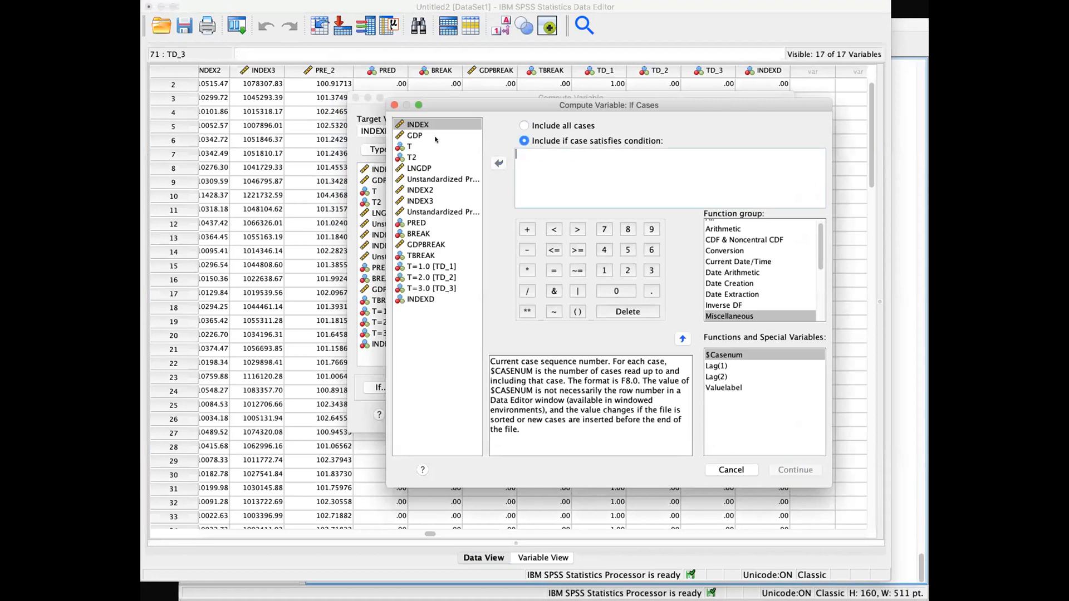
click(451, 129)
click(499, 163)
text(>103)
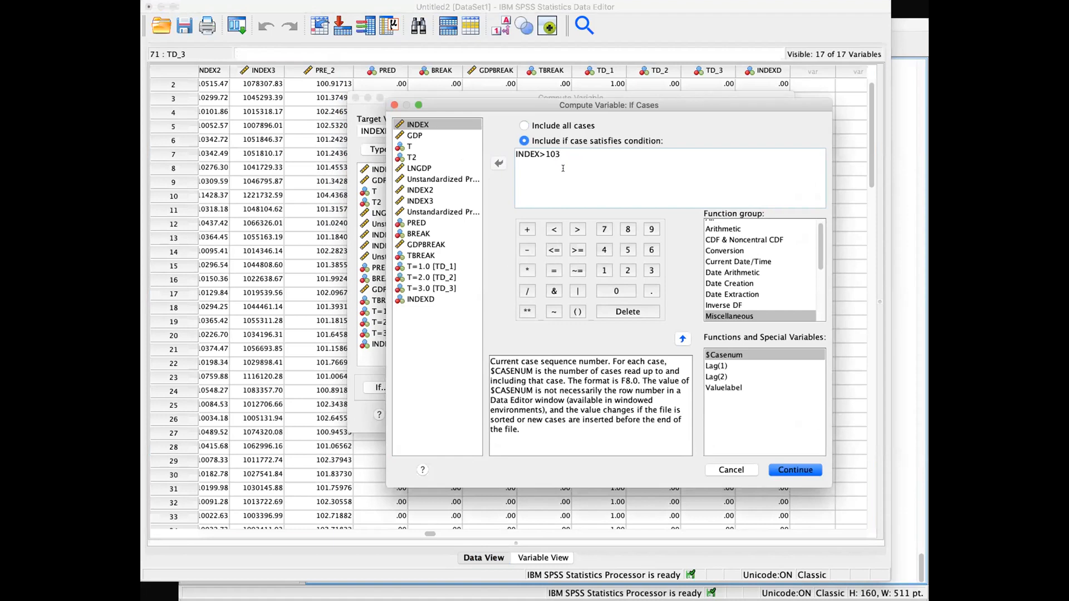
key(Return)
key(Return)
key(Return)
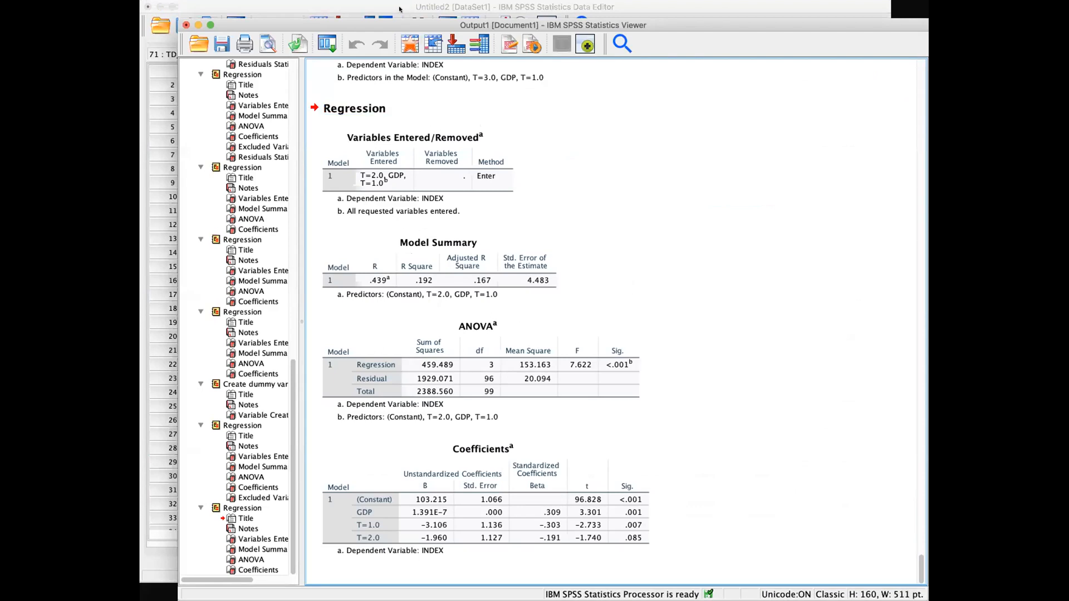
click(399, 8)
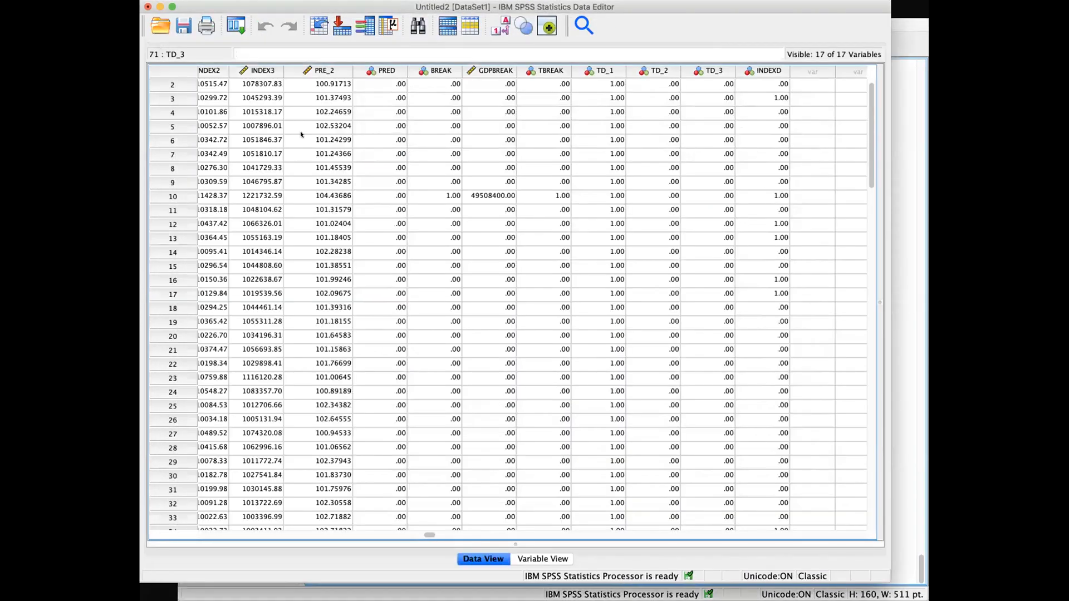
Step: Try to delete the columns from INDEX2 through TBREAK in the data set, and undo the deletion
scroll(250, 531, left, 5)
scroll(250, 532, left, 2)
scroll(334, 504, right, 10)
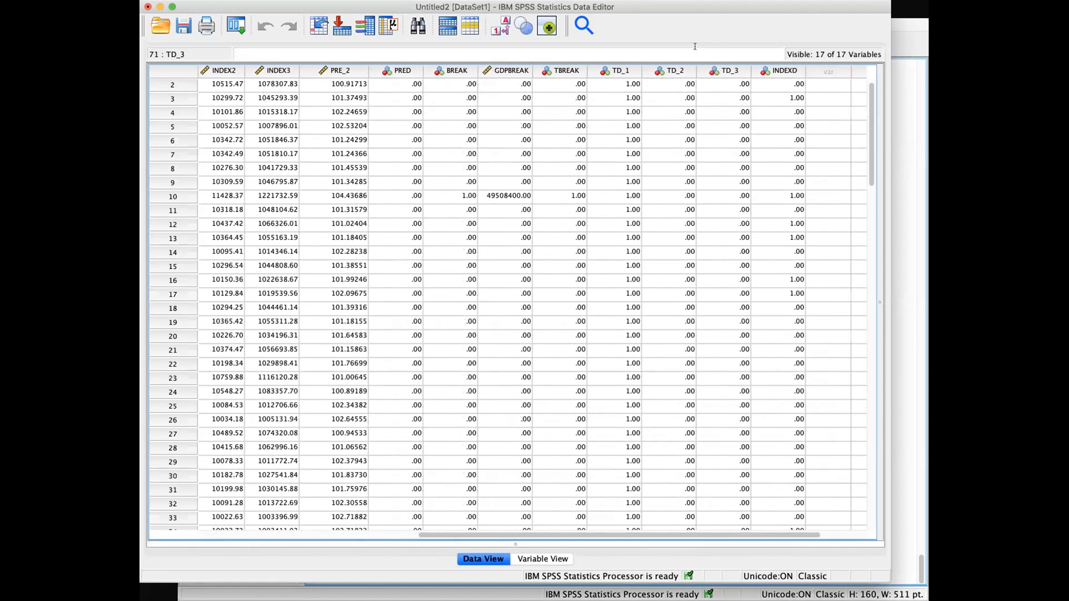
click(561, 69)
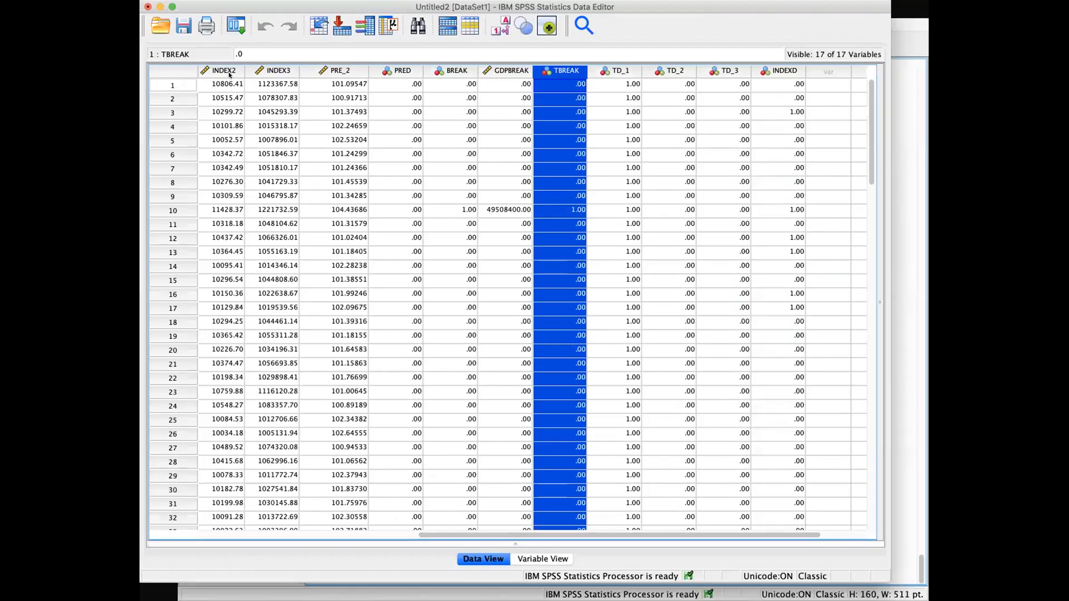
click(226, 72)
shift+click(568, 70)
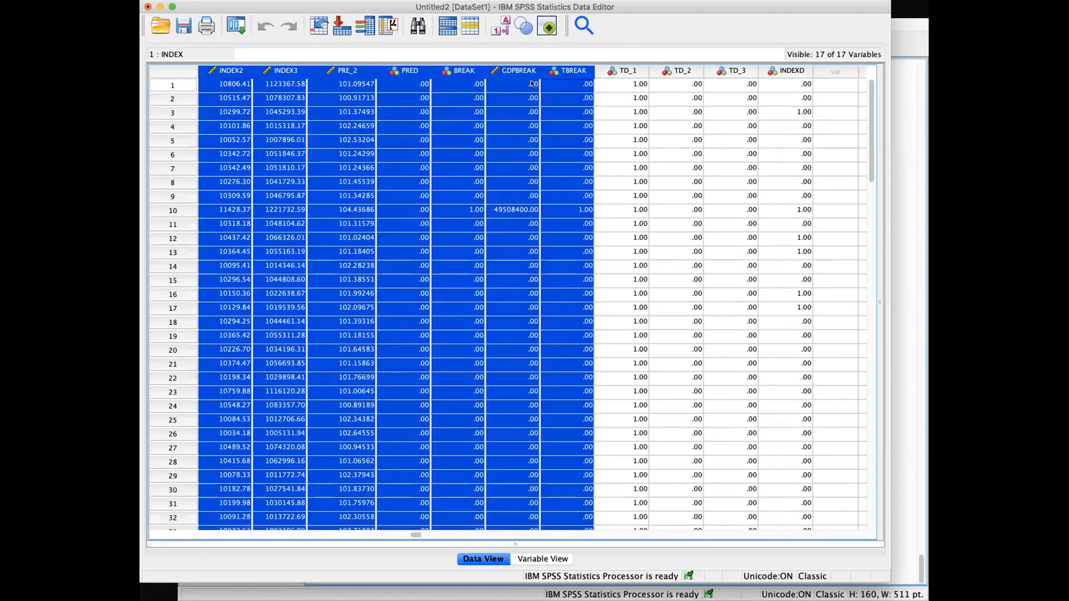
right_click(525, 80)
click(556, 161)
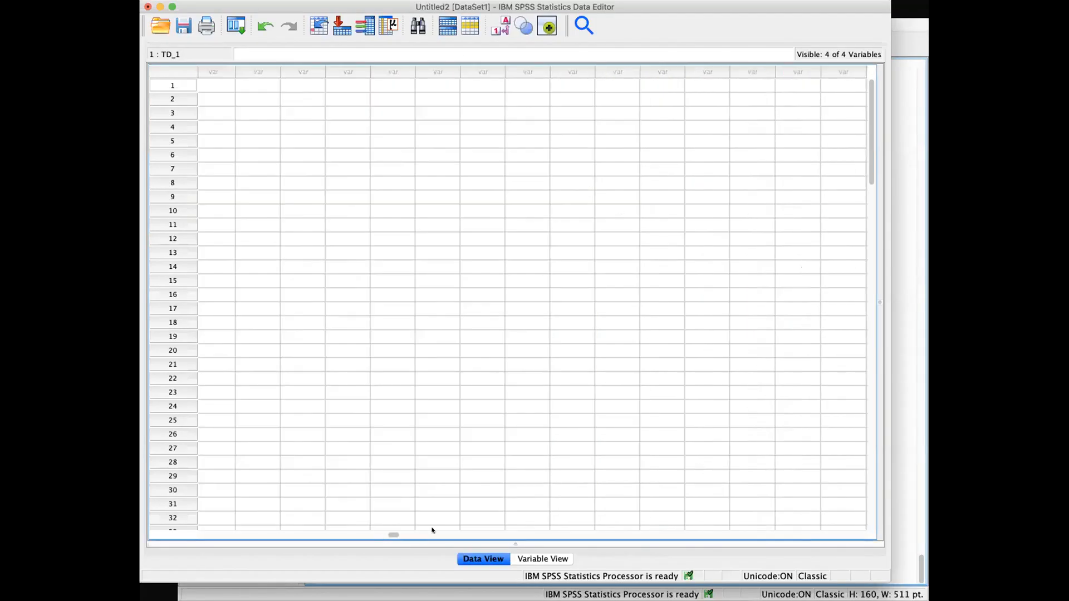
drag(393, 533, 349, 531)
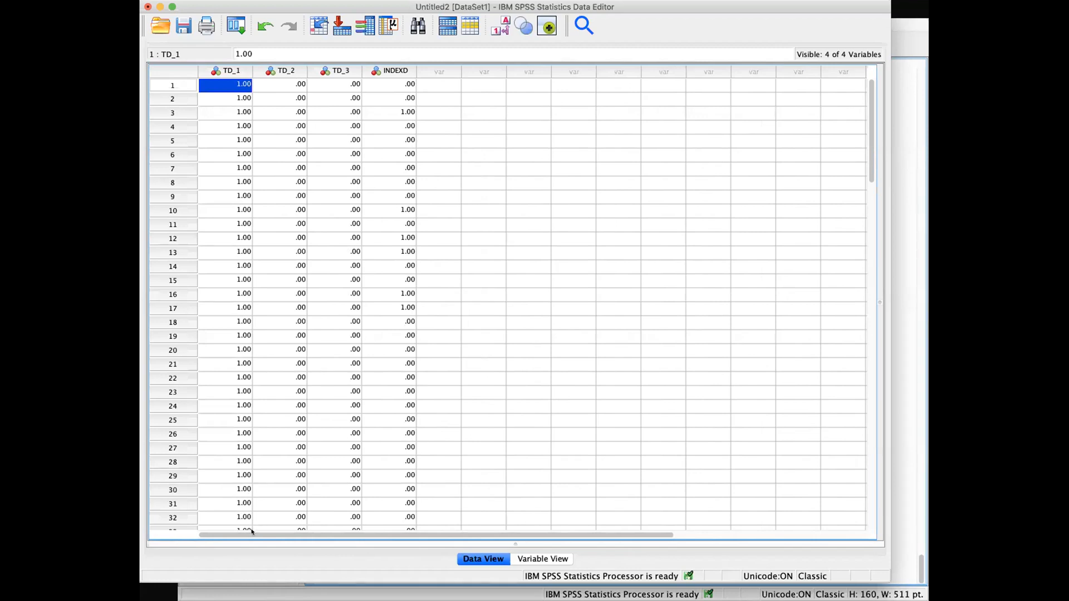
click(264, 32)
click(374, 143)
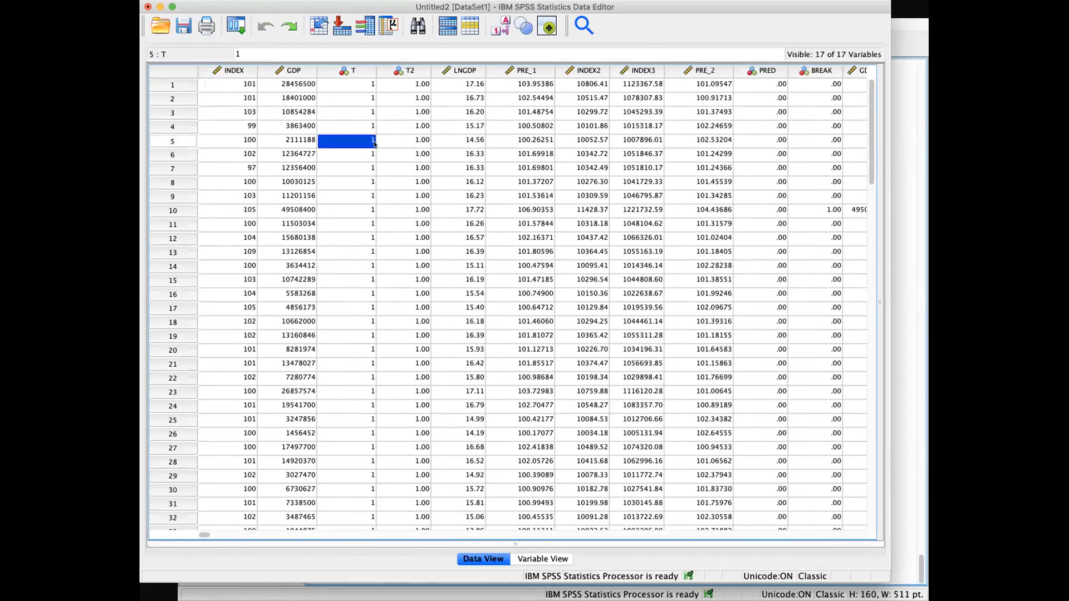
Step: Delete the columns from LNGDP through BREAK from the data set
click(454, 68)
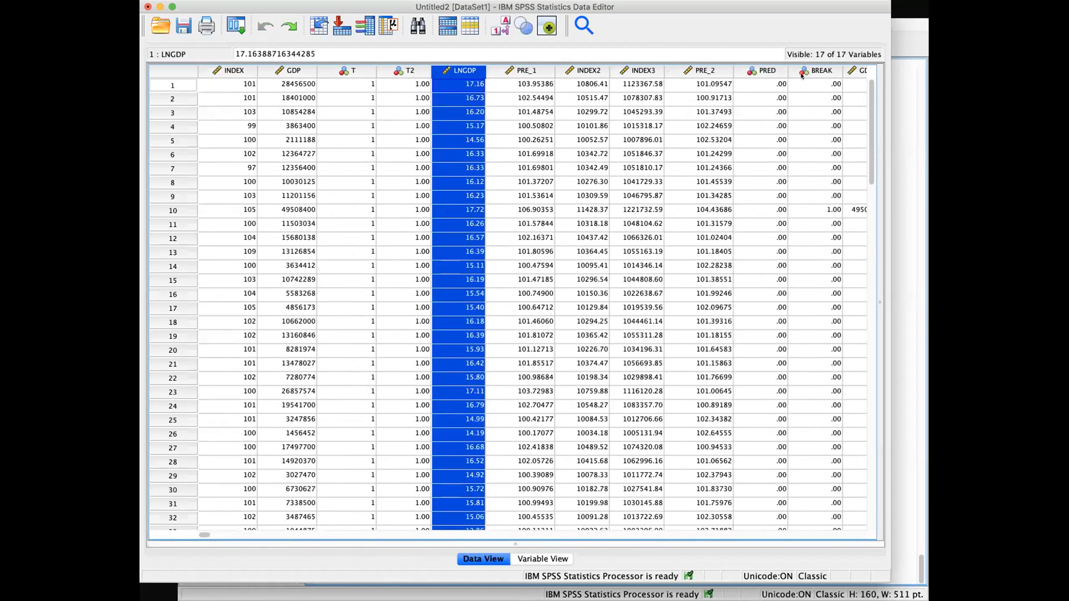
shift+click(819, 72)
right_click(821, 75)
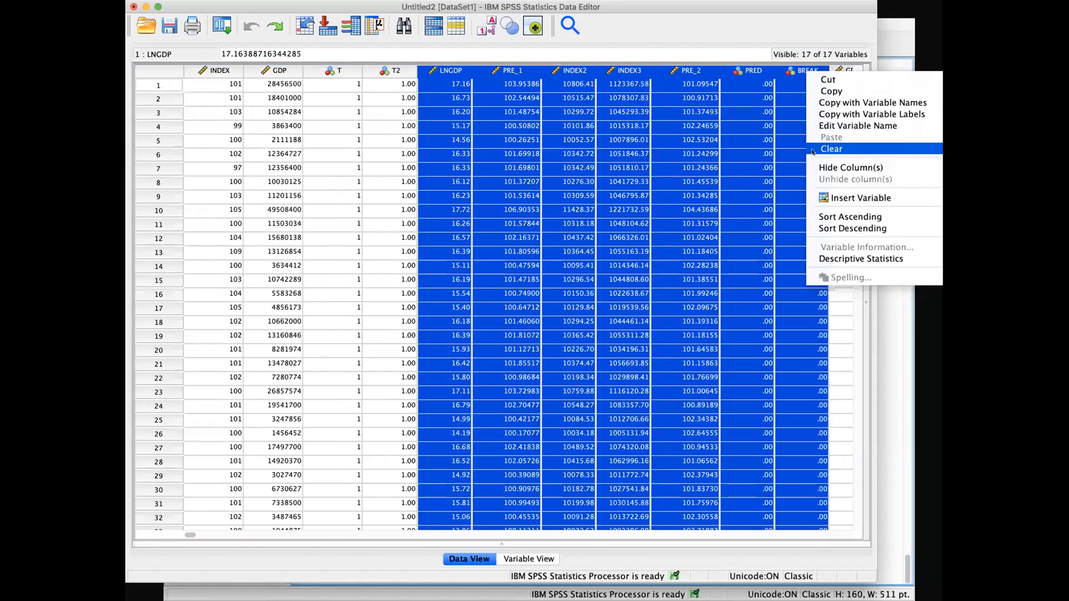
click(831, 149)
click(643, 142)
Step: Compare individual INDEX values with their INDEXD codes to check how the binary variable marks the cases
click(729, 71)
click(736, 86)
click(225, 110)
click(731, 113)
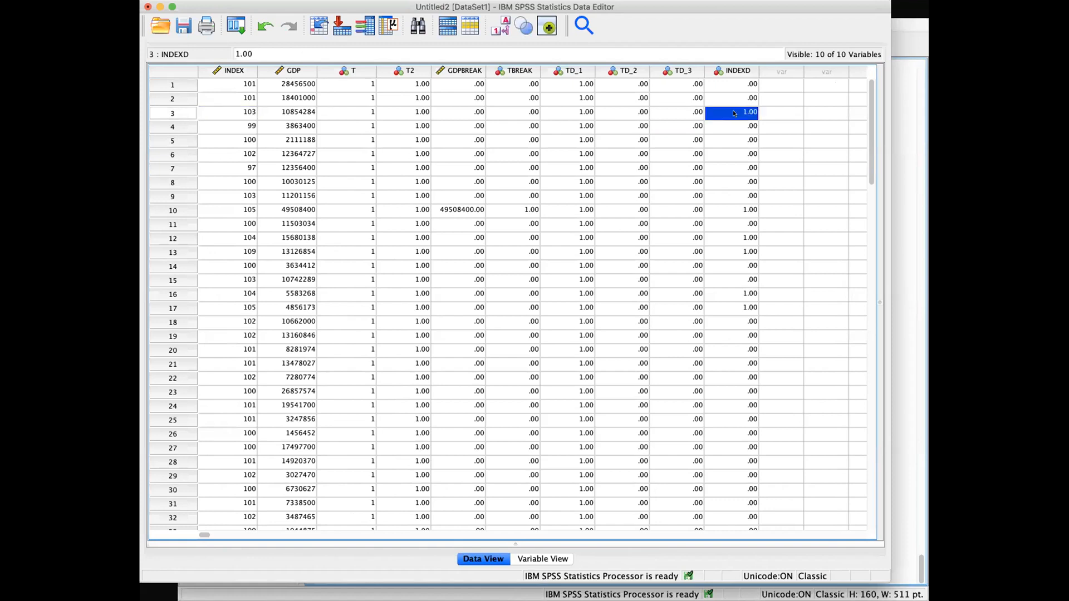
click(243, 113)
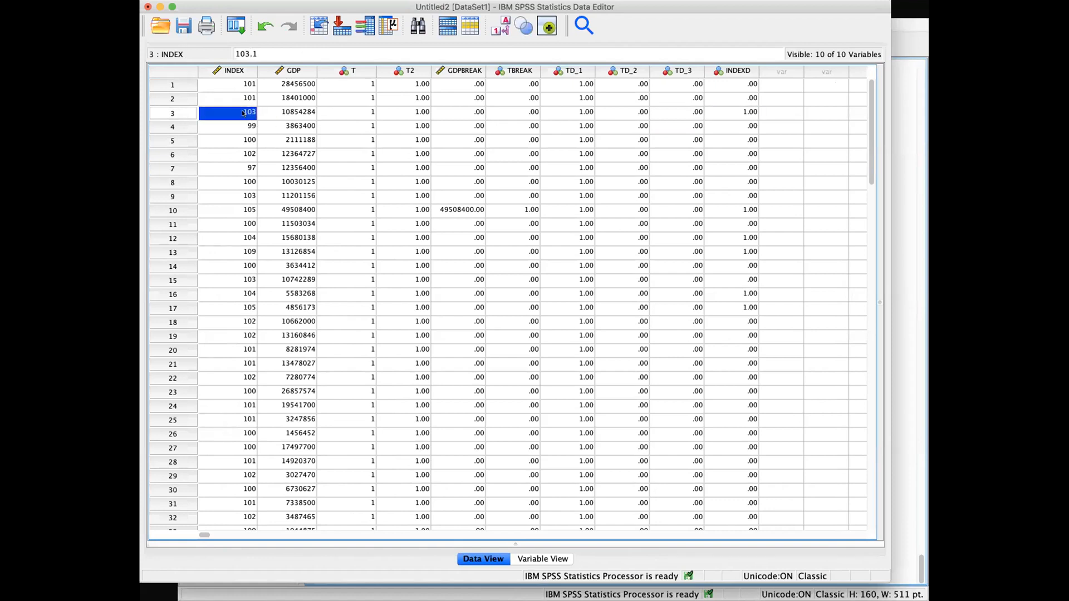
click(234, 159)
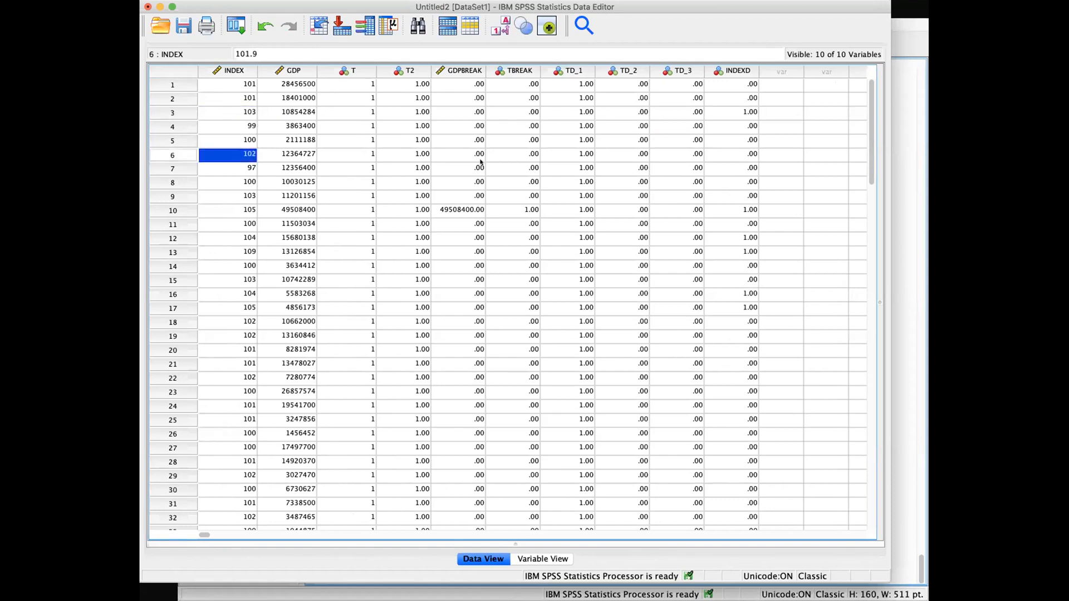
click(753, 141)
click(747, 193)
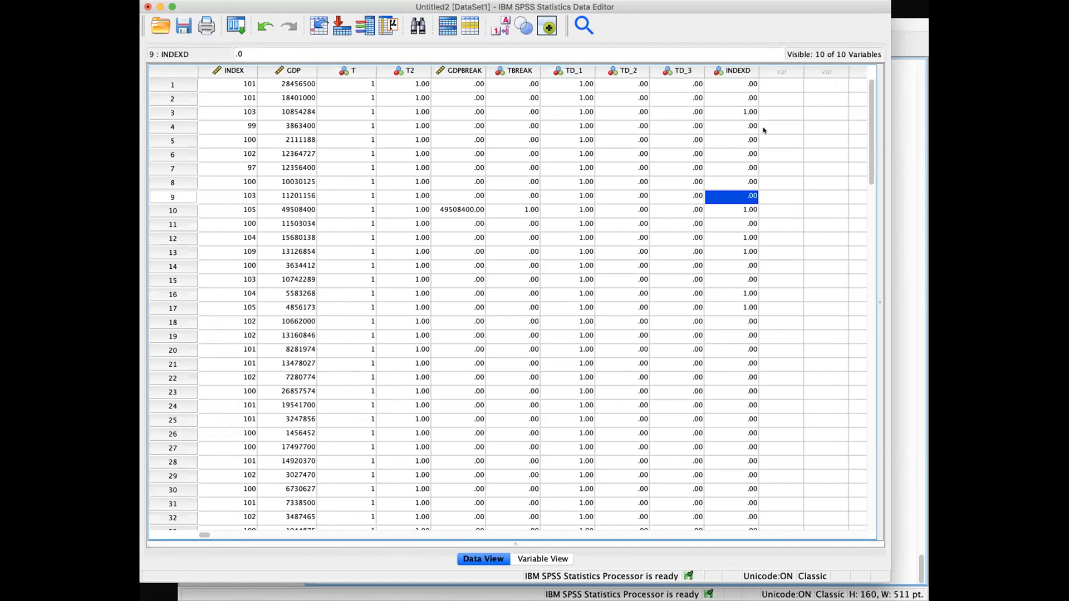
click(736, 72)
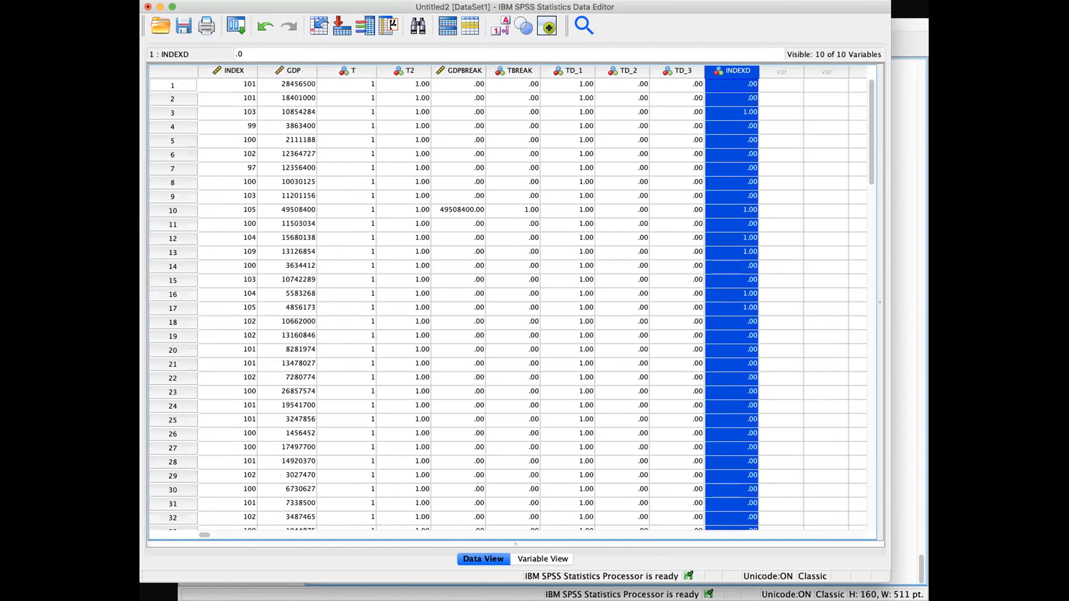
Step: Run a binary logistic regression with INDEXD as dependent variable and GDP and T as covariates
click(396, 0)
mouse_move(446, 142)
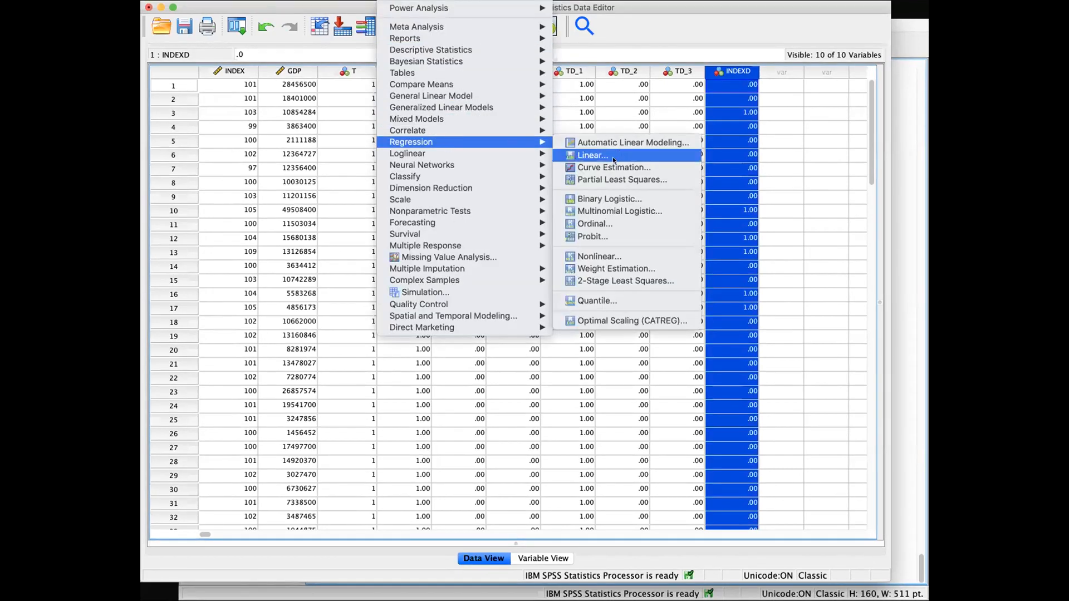
click(611, 200)
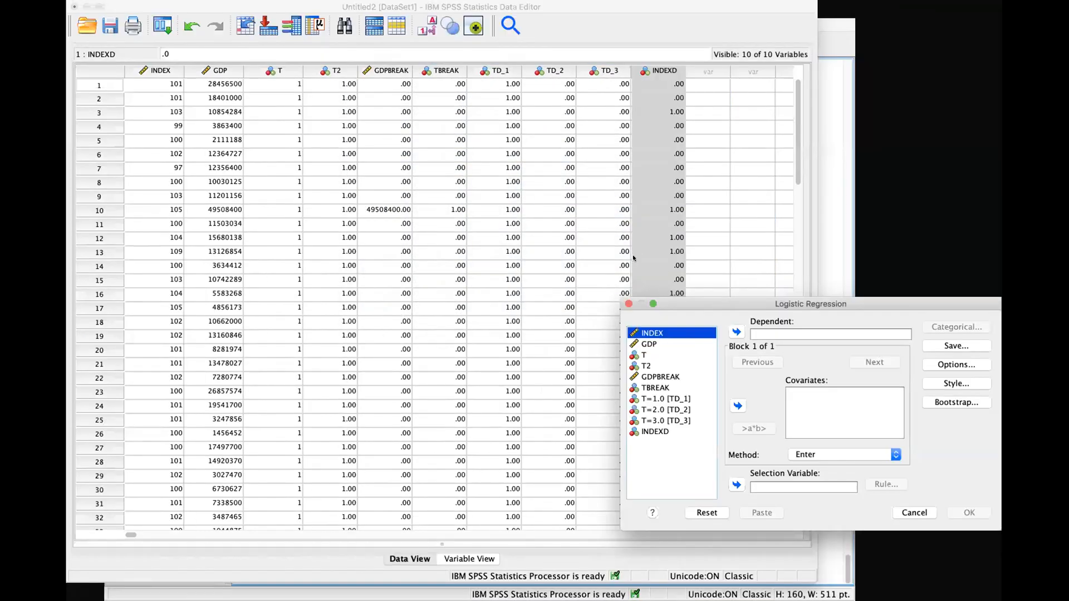
drag(694, 302, 360, 108)
click(333, 237)
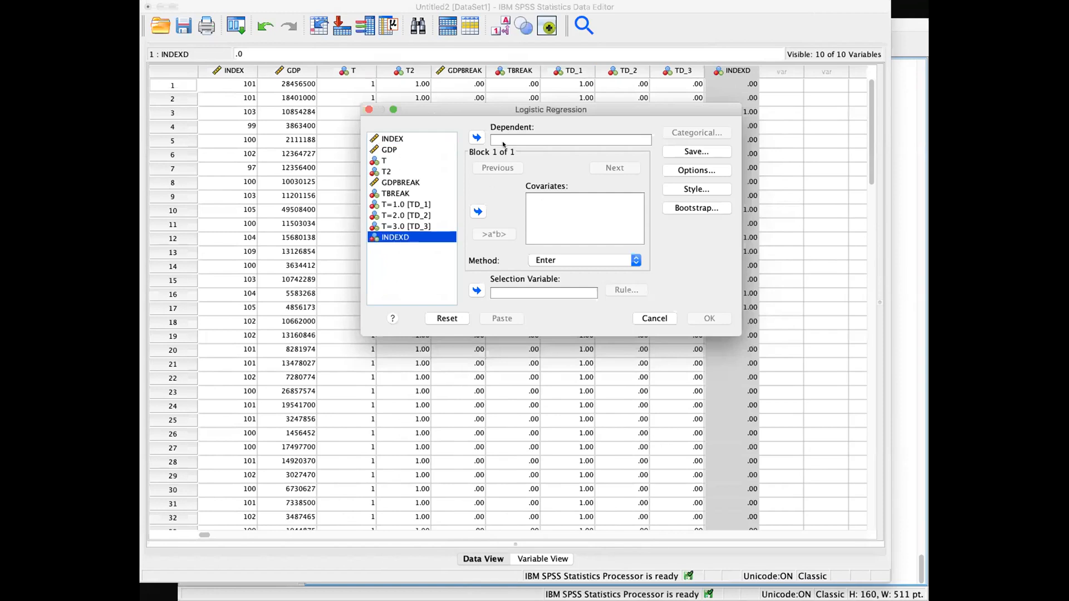
click(403, 137)
click(392, 151)
shift+click(386, 161)
click(477, 211)
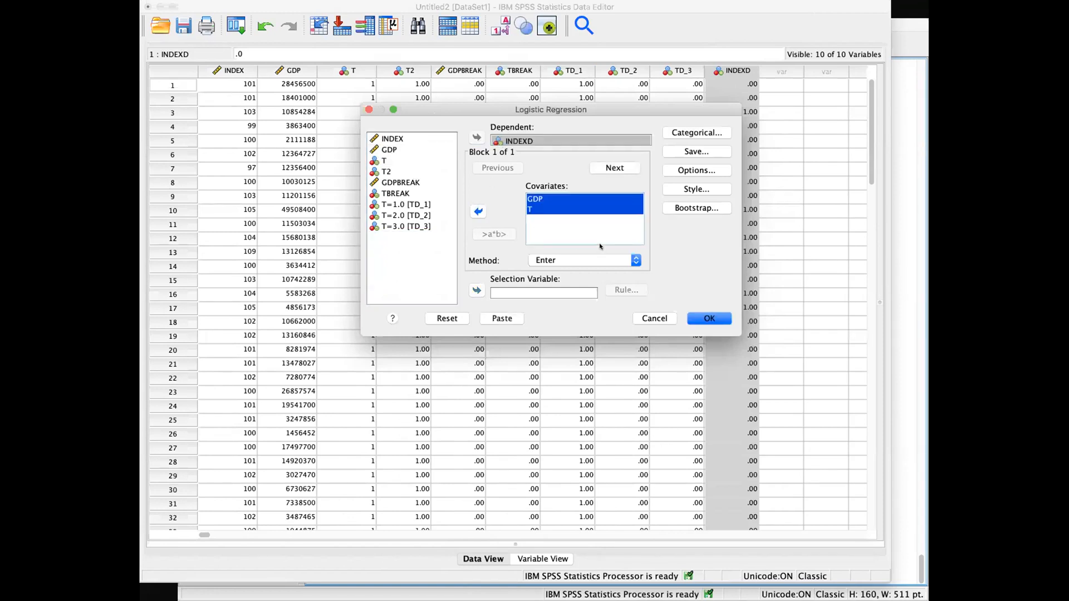
click(710, 318)
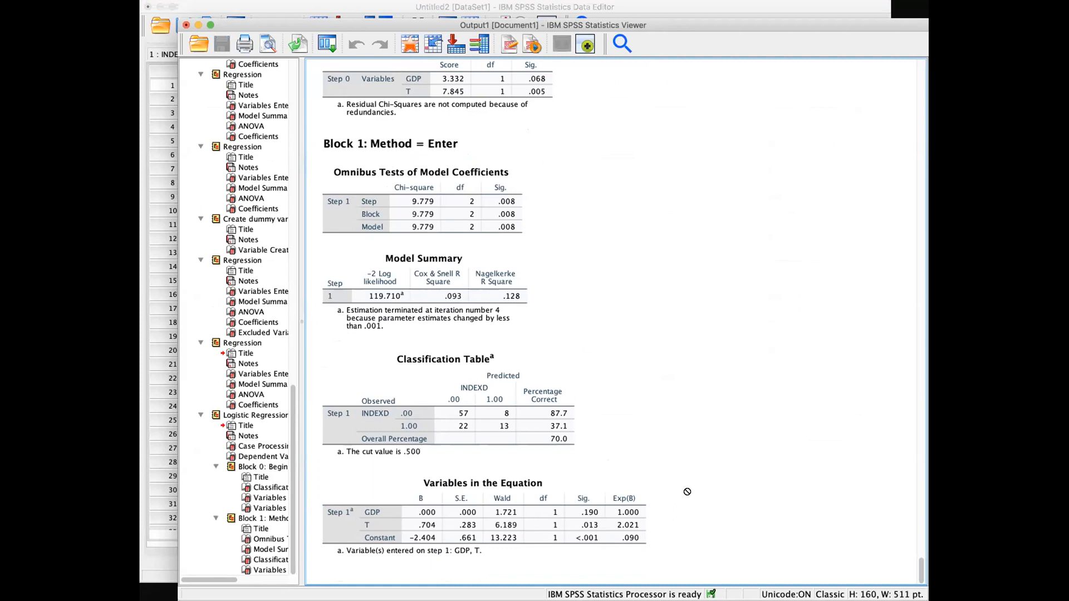
Step: Return to the data set and look through its cases
click(483, 7)
scroll(567, 285, down, 10)
scroll(675, 134, up, 10)
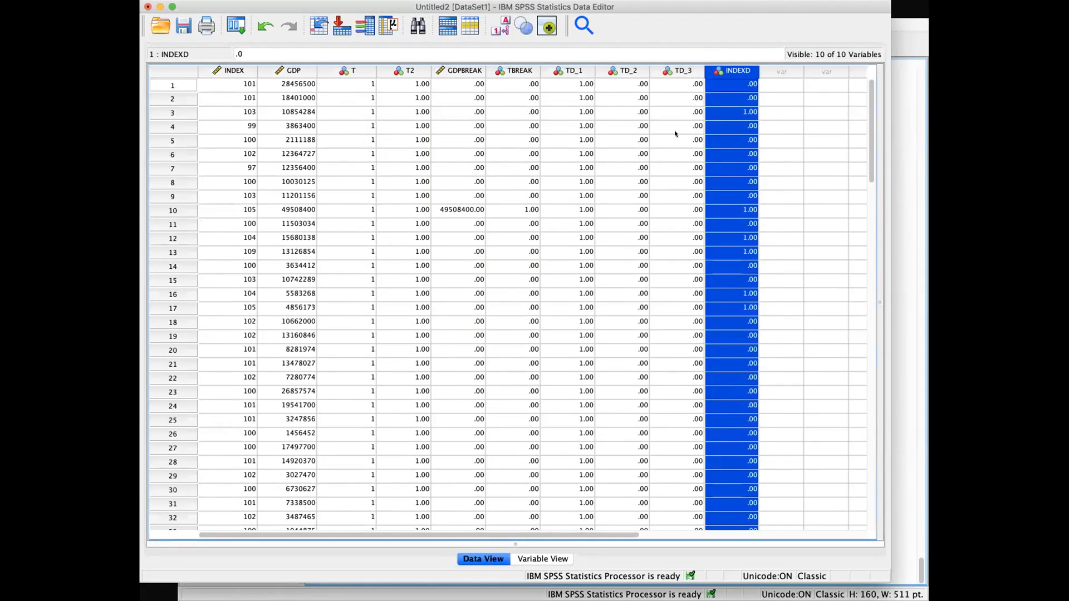
click(678, 70)
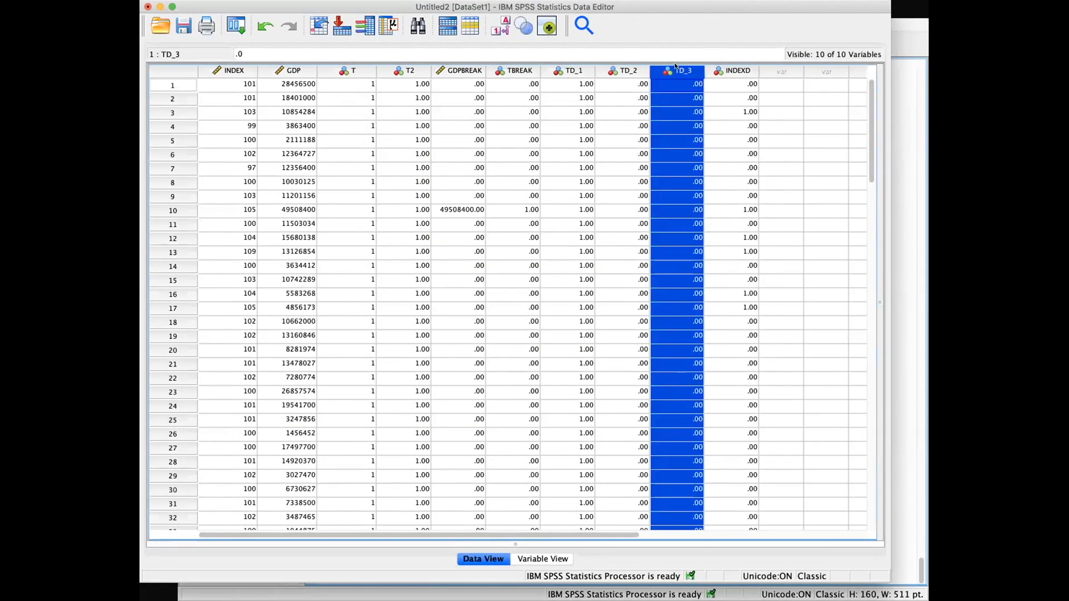
shift+click(357, 71)
right_click(358, 71)
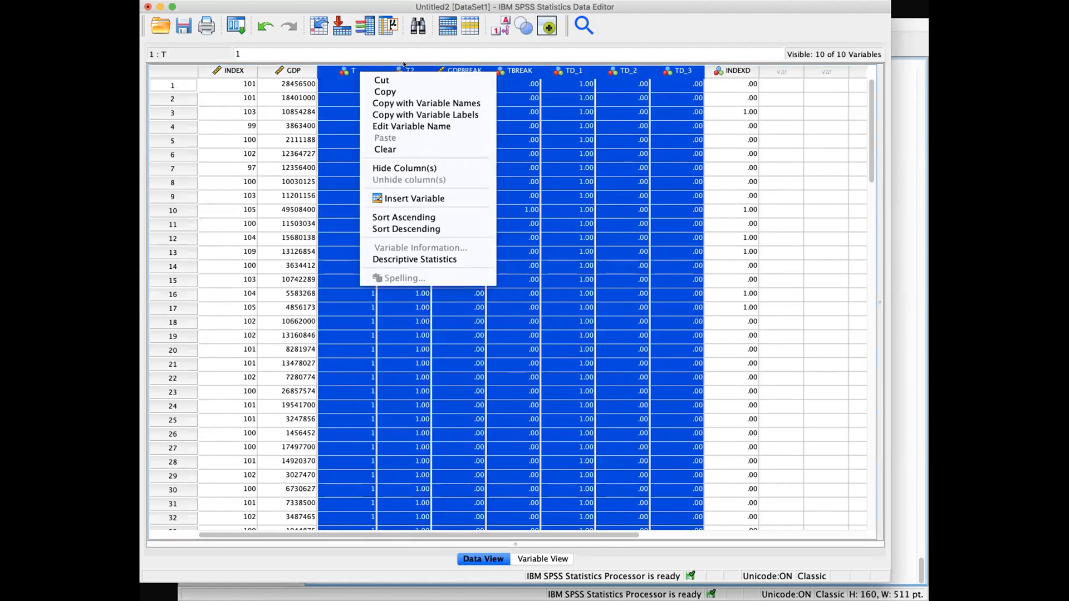
click(301, 141)
Step: Delete the columns from T2 through TD_3 from the data set, keeping INDEX, GDP, T and INDEXD
click(402, 71)
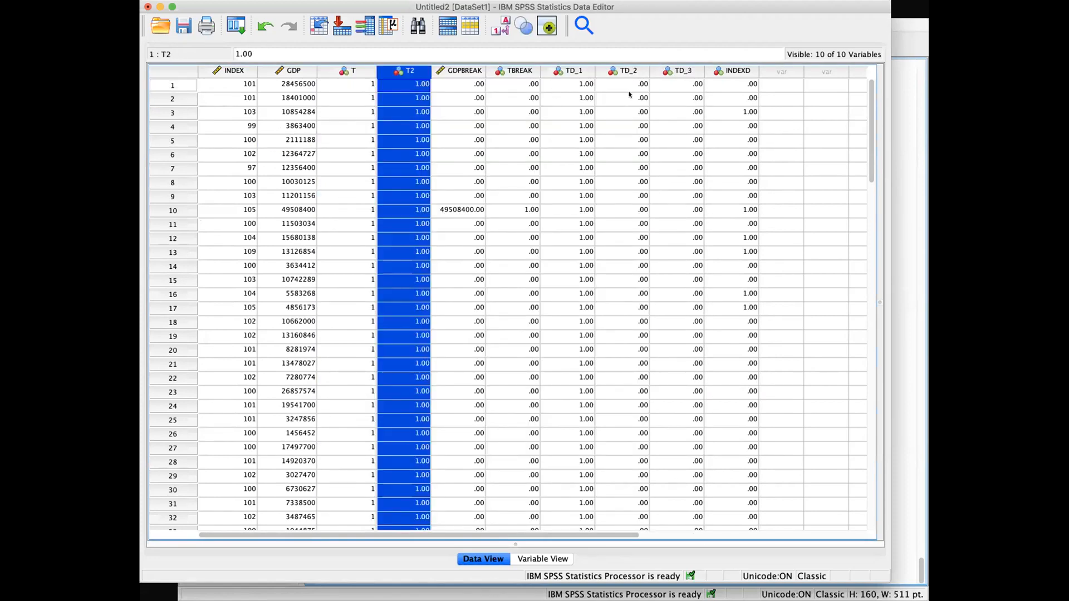
shift+click(670, 64)
right_click(669, 64)
click(690, 146)
click(457, 251)
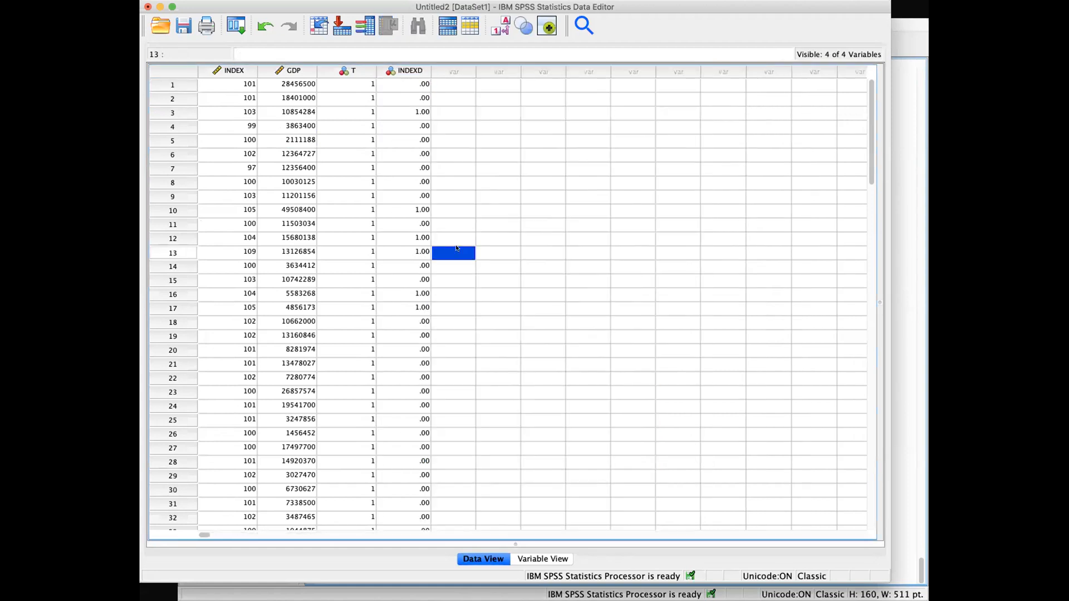
Step: Add a new case in row 101 below the existing data with a GDP of 30000000
scroll(366, 214, down, 20)
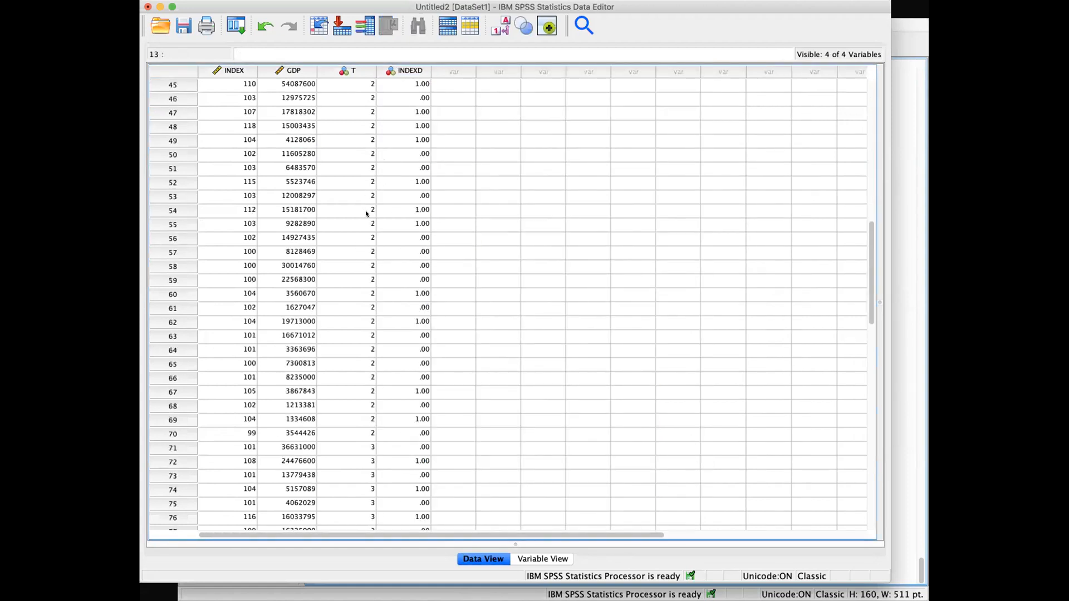
scroll(366, 214, up, 1)
scroll(357, 215, up, 1)
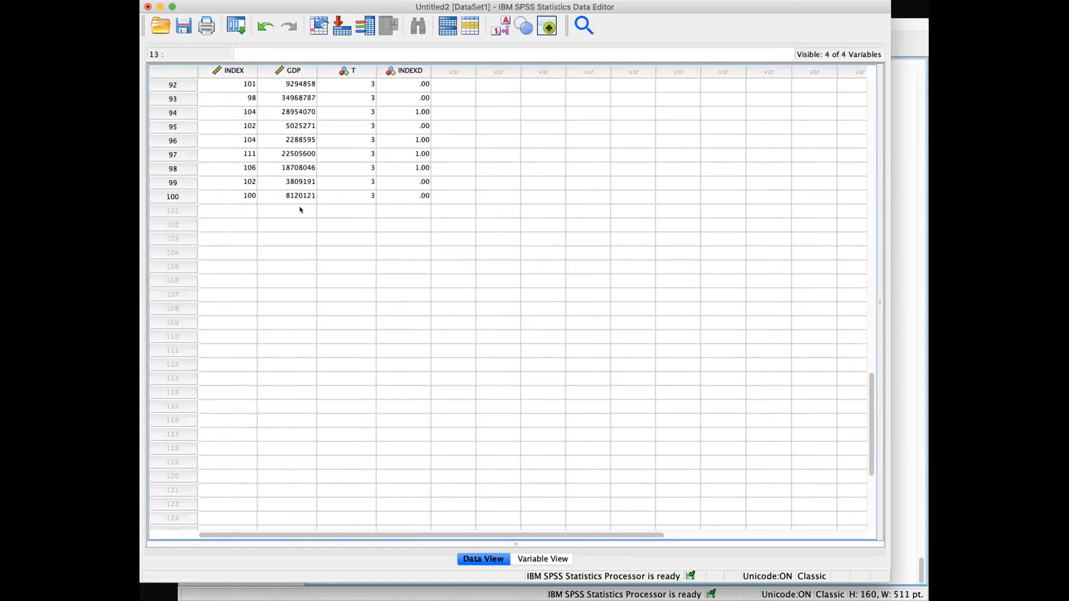
click(301, 210)
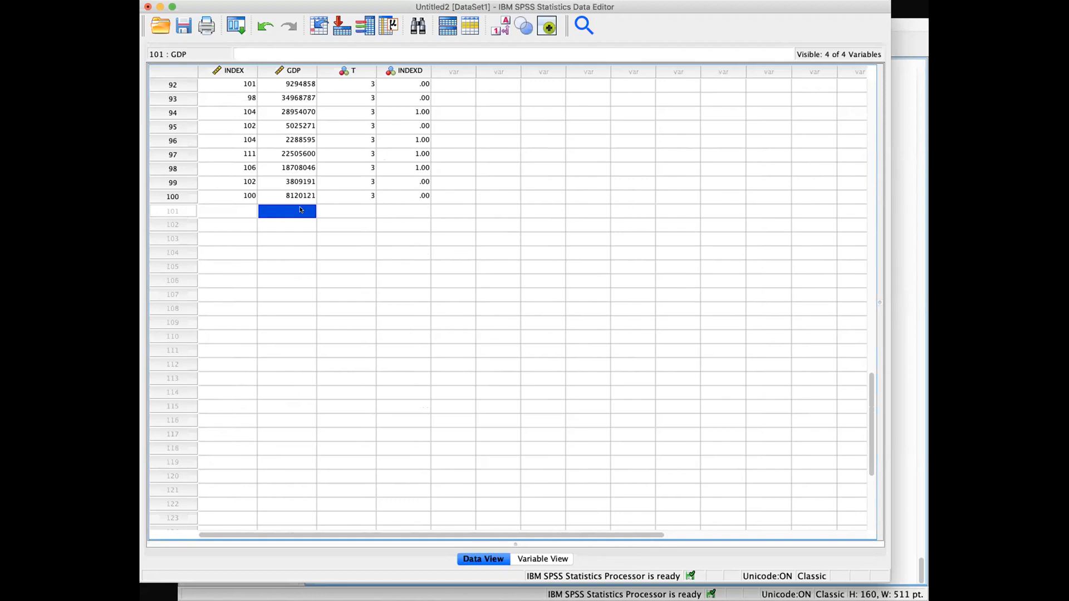
text(30000000)
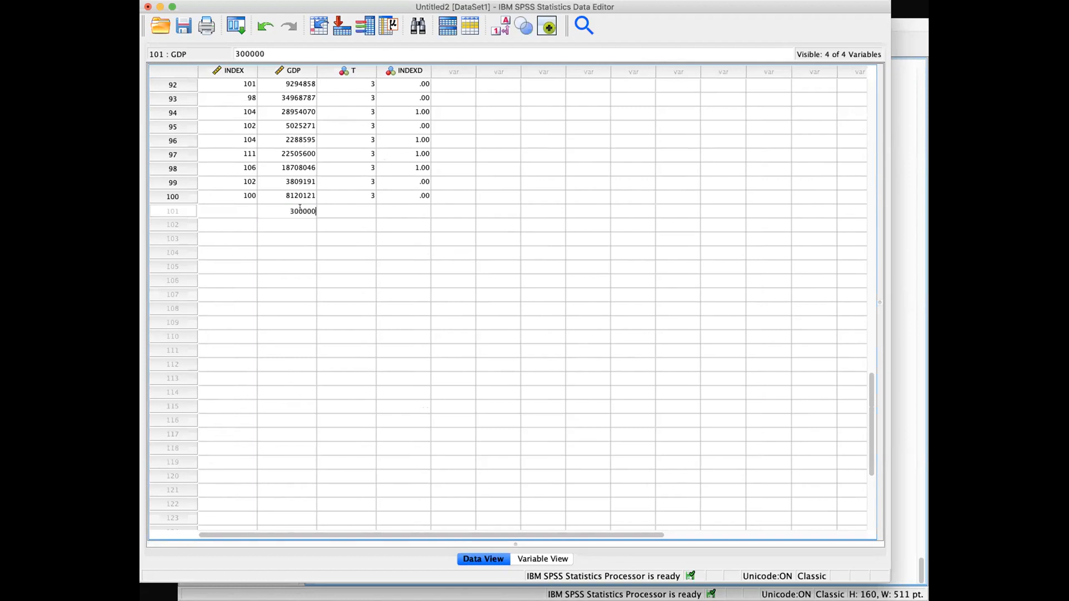
key(Return)
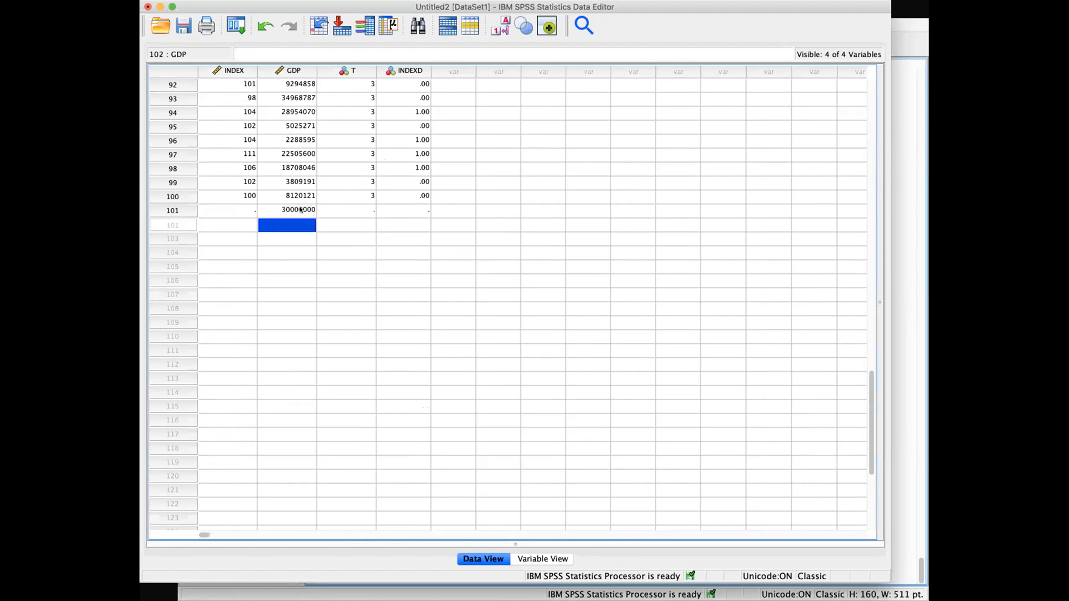
Step: Copy the GDP value of case 101 into two further new cases, rows 102 and 103
click(301, 209)
key(ctrl+c)
key(Down)
key(ctrl+v)
key(Down)
key(ctrl+v)
Step: Enter T values 1, 2 and 3 for the new cases 101, 102 and 103
key(Up)
key(Up)
key(Right)
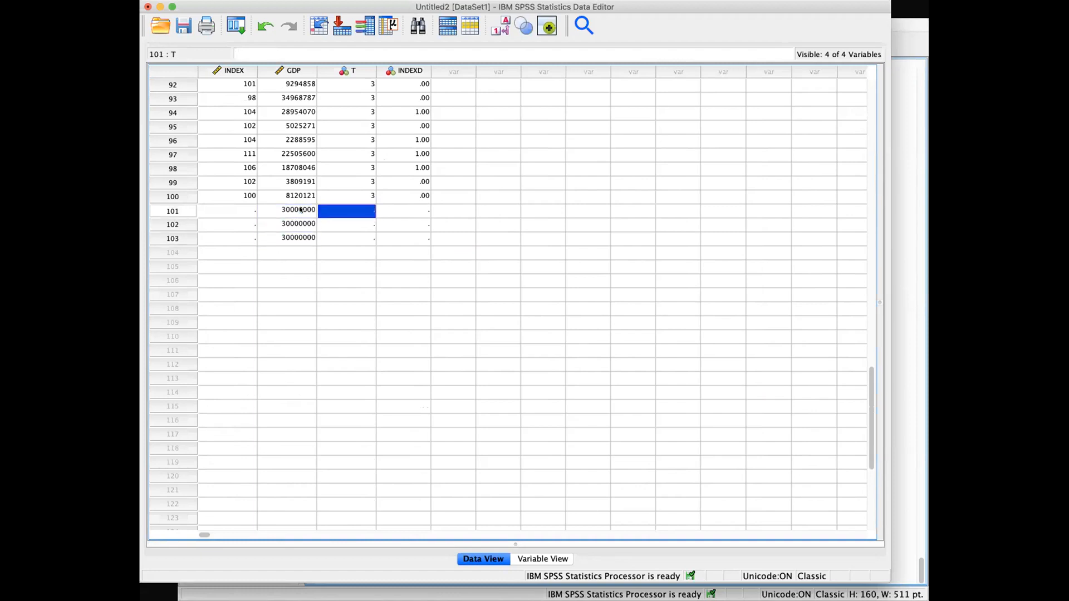
text(1)
key(Return)
text(2)
key(Return)
text(3)
key(Return)
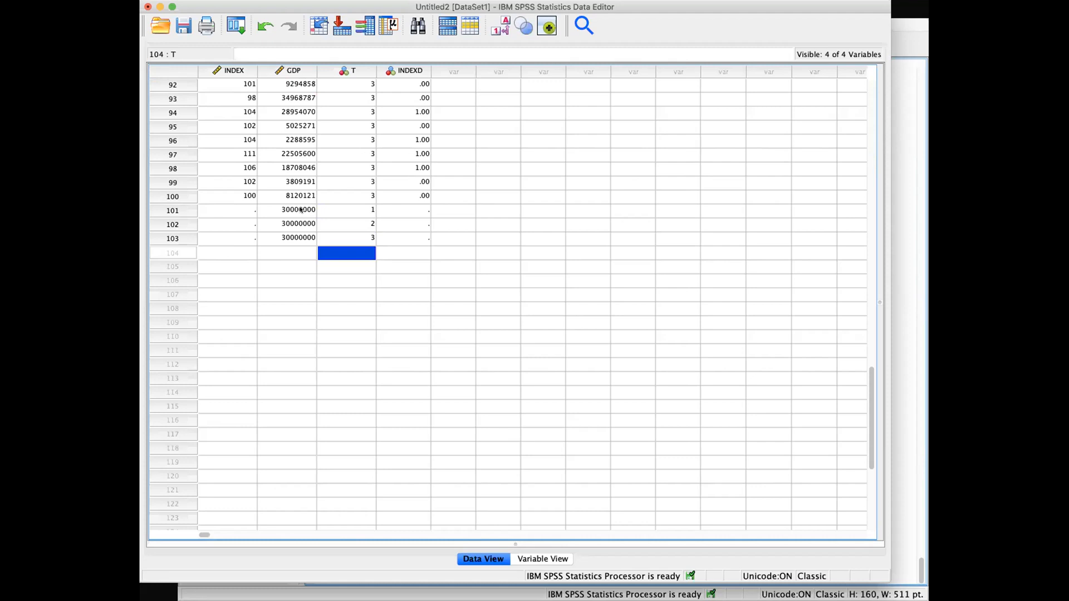
Step: Reopen the binary logistic regression of INDEXD on GDP and T and set it to save predicted probabilities and group membership
click(393, 0)
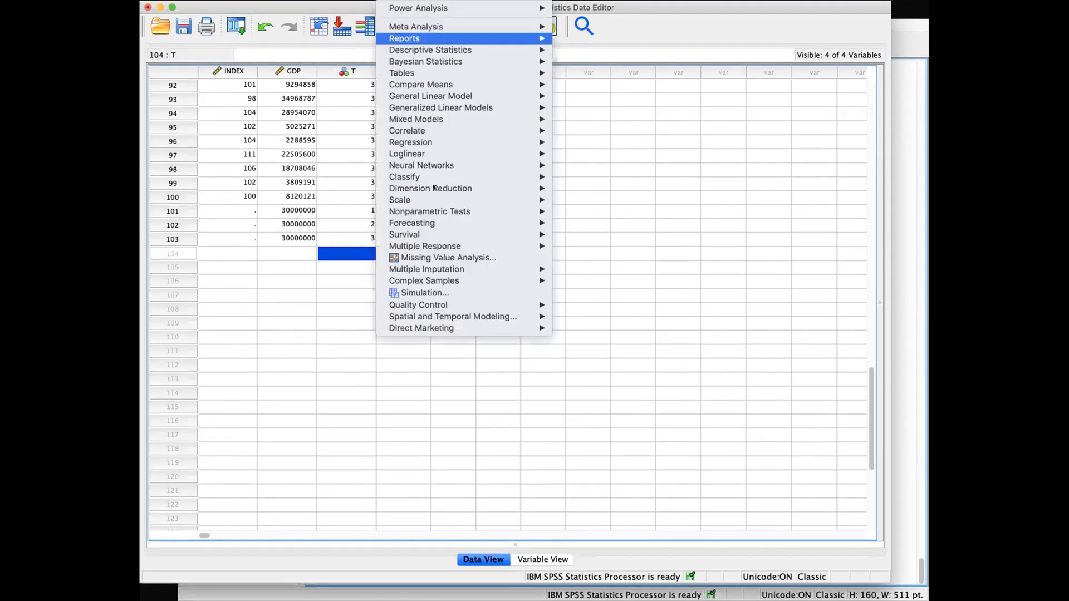
mouse_move(452, 142)
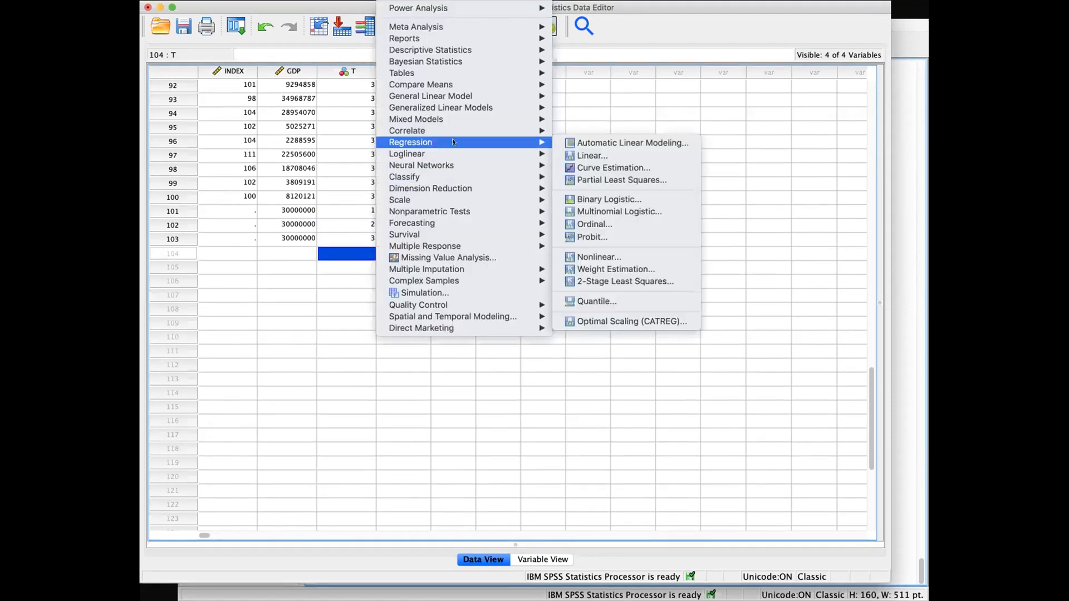
click(603, 196)
drag(554, 108, 522, 132)
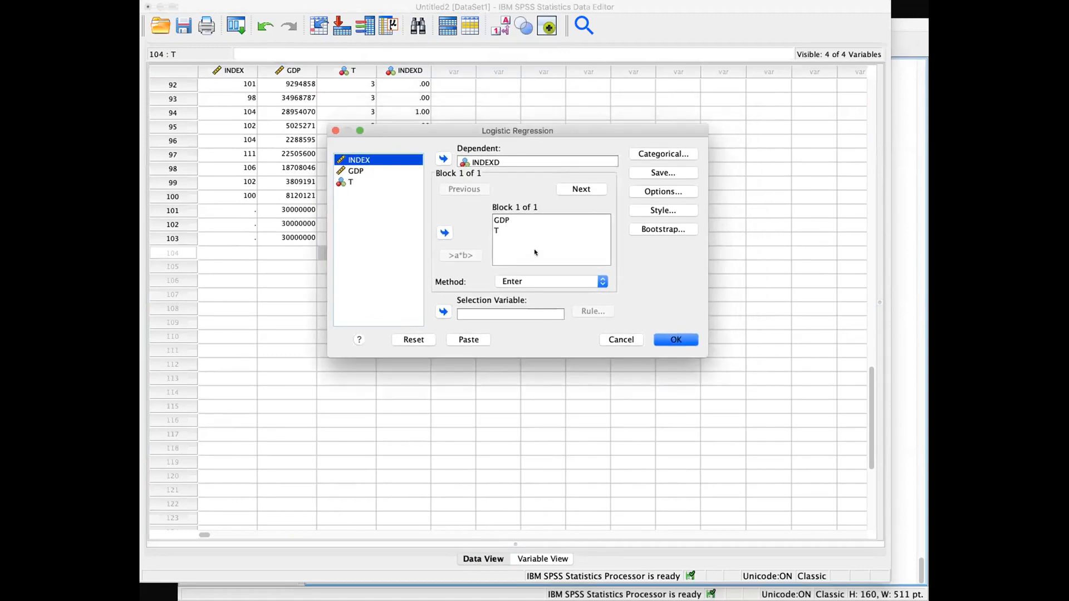
drag(516, 134, 613, 259)
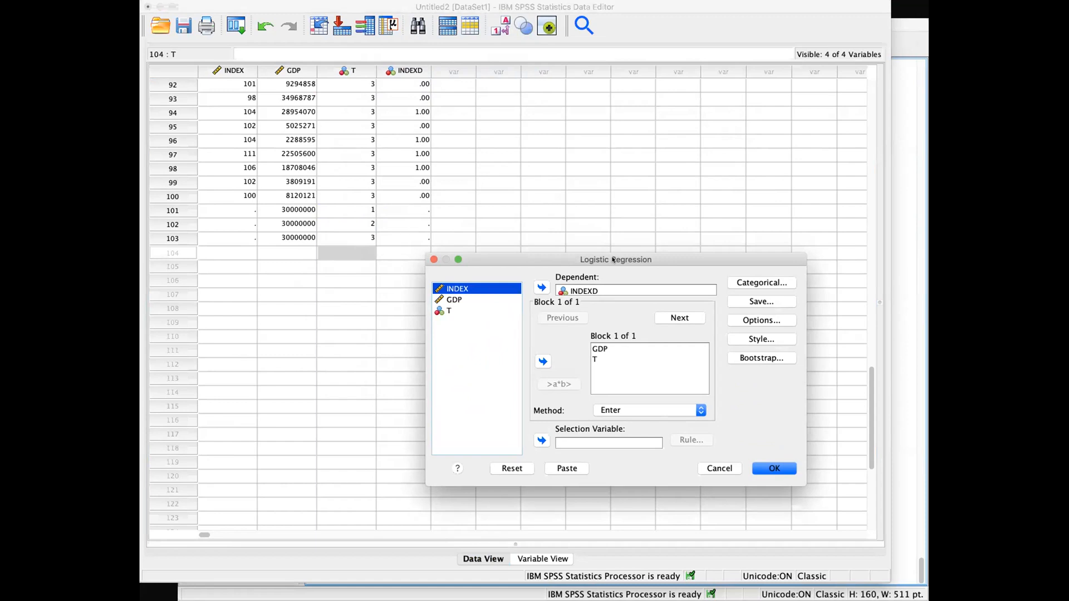
click(754, 301)
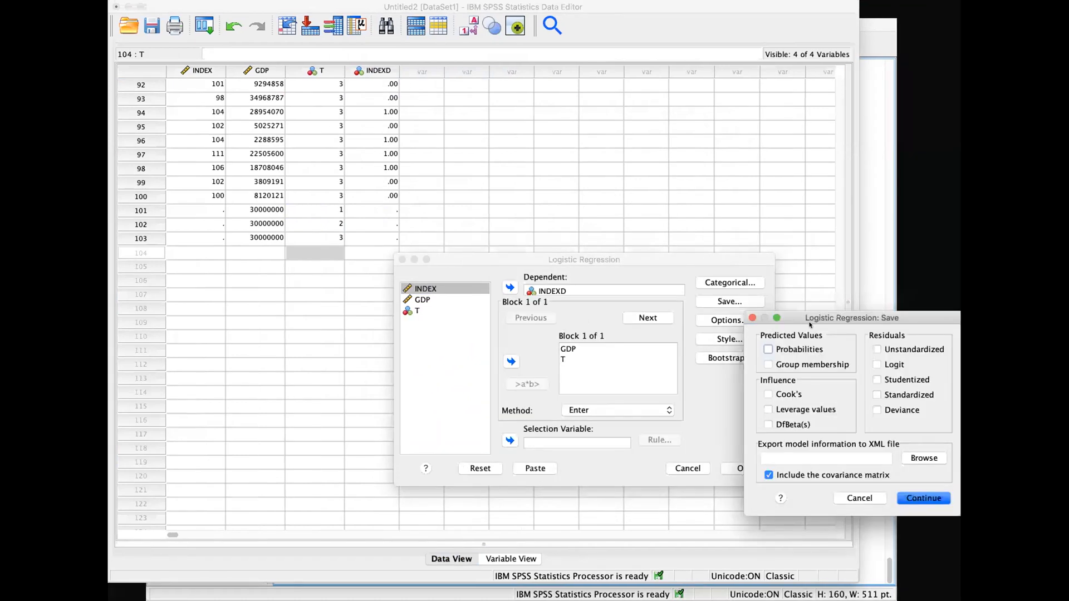
drag(802, 318, 570, 120)
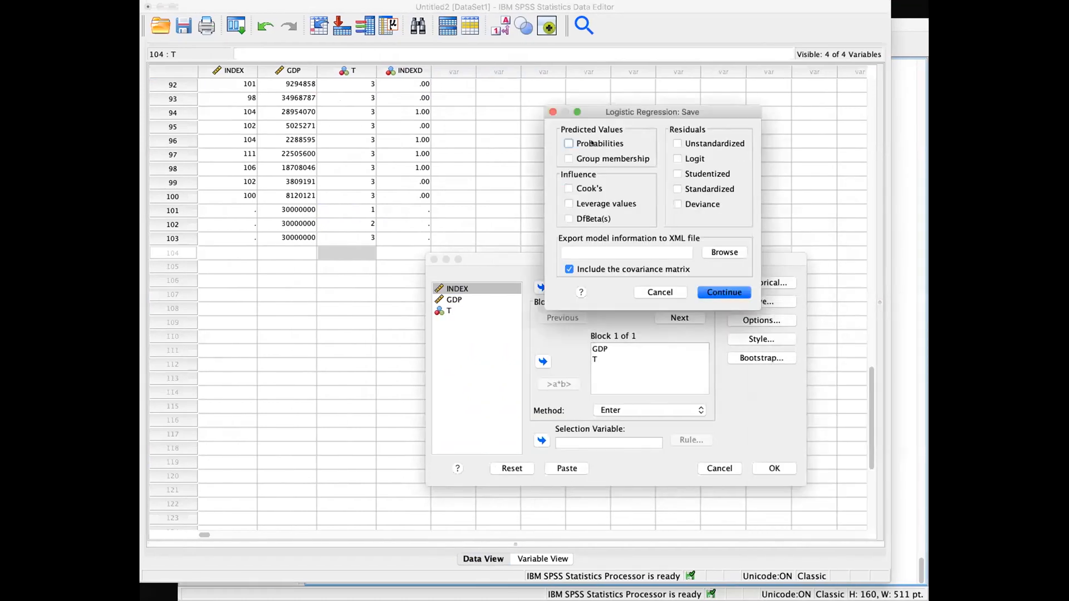
click(592, 143)
click(598, 161)
click(725, 293)
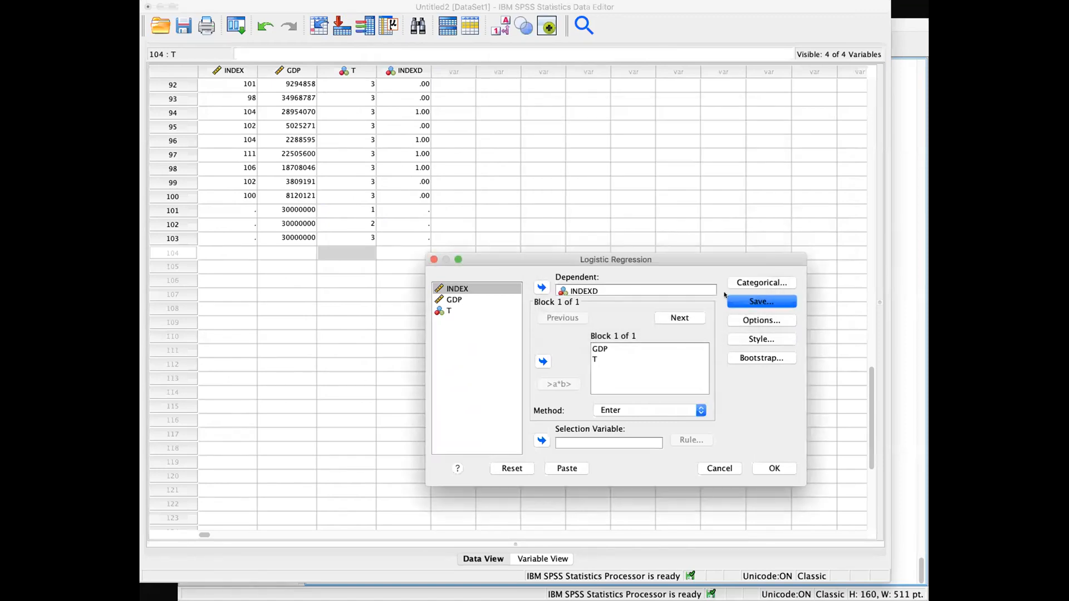
Step: Check the classification cutoff in the regression options, leave it at 0.5, and run the logistic regression
click(758, 320)
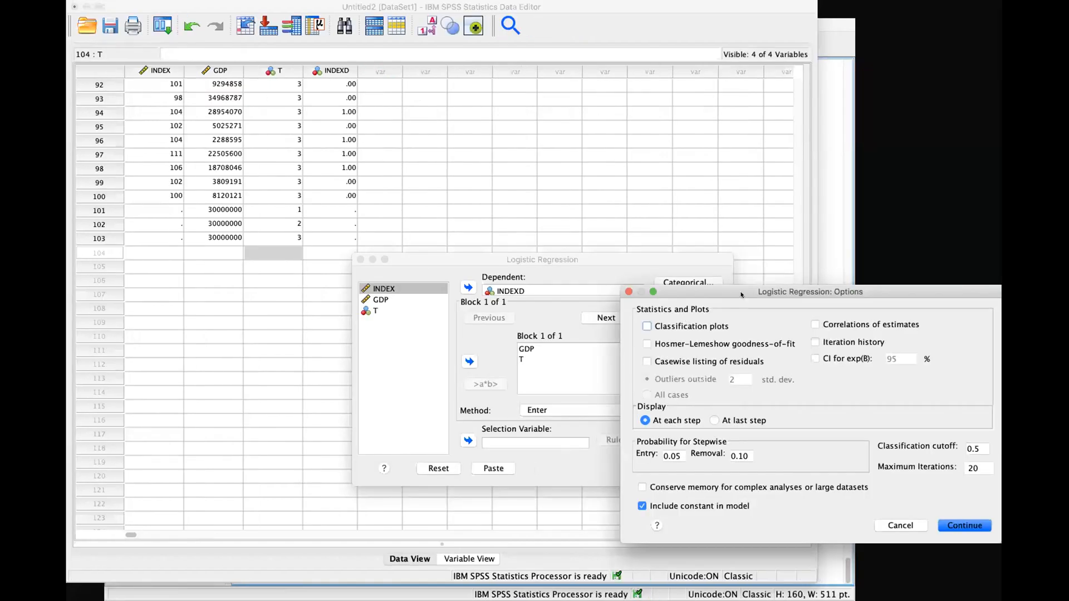
drag(742, 295, 519, 122)
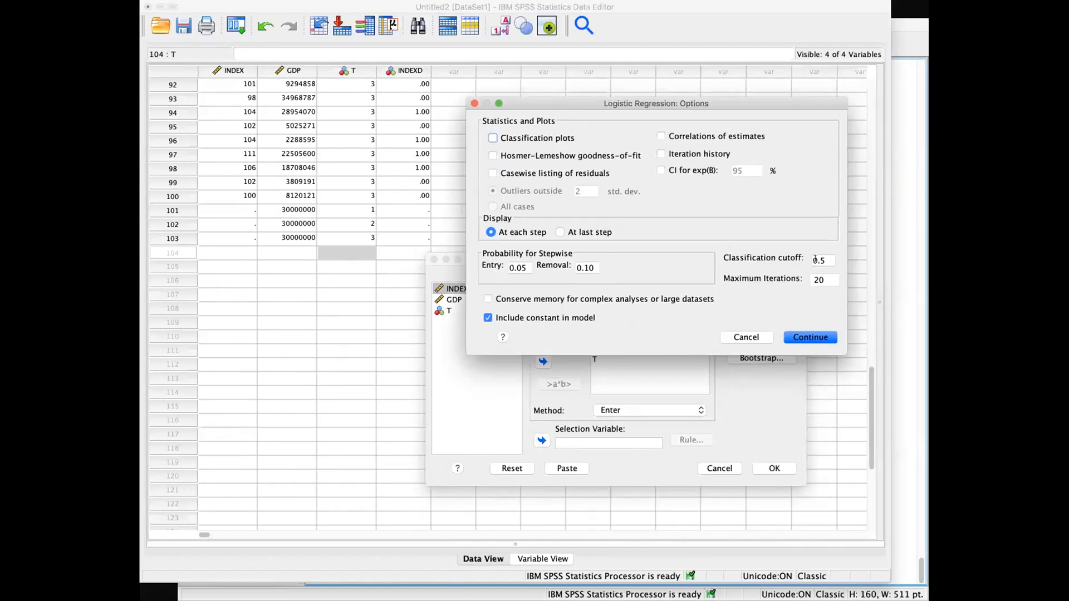
click(815, 260)
drag(826, 260, 804, 257)
click(832, 259)
click(797, 335)
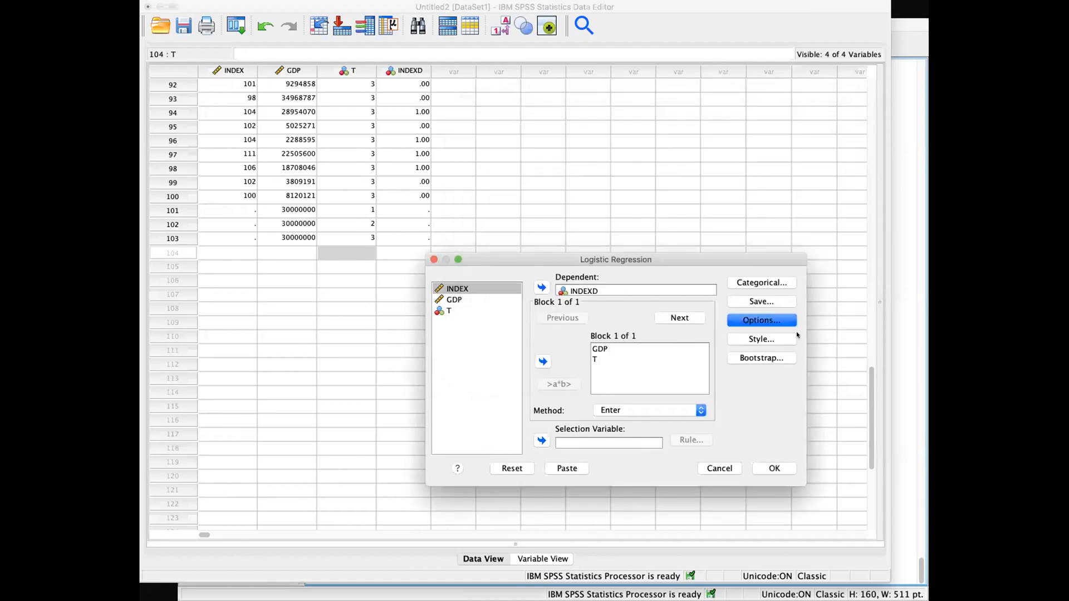
click(775, 468)
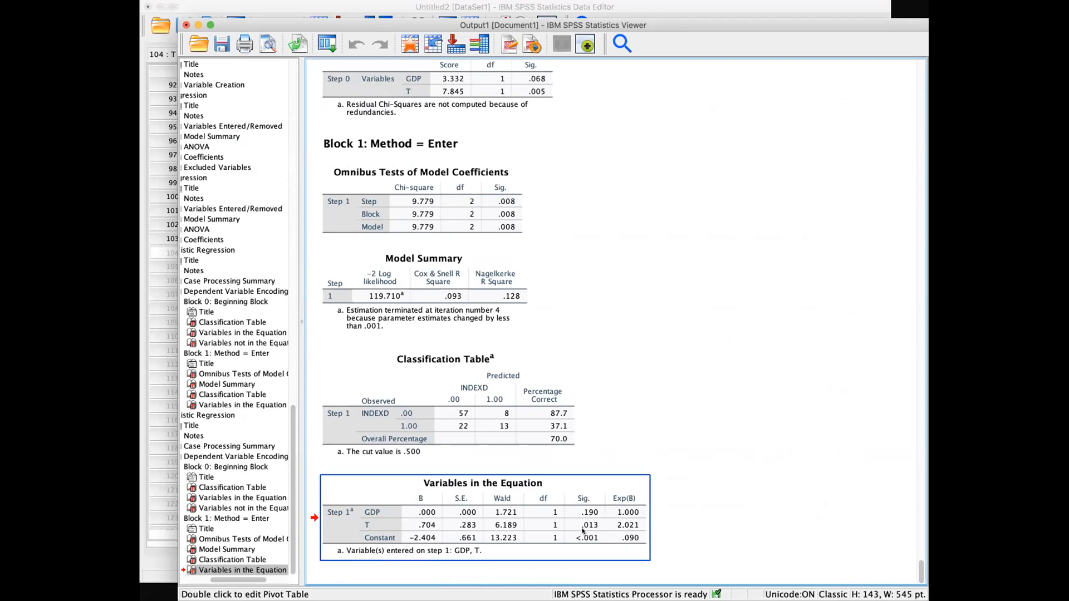
Step: Compare the coefficients and case processing summaries of the two logistic regressions to see how the added cases are treated
scroll(583, 529, up, 10)
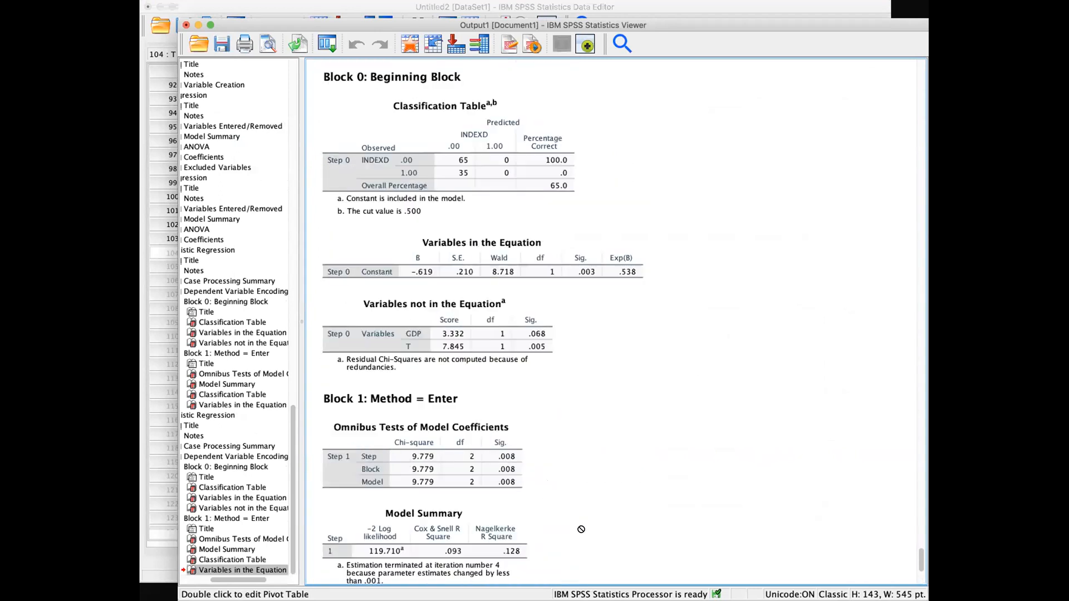
scroll(579, 490, up, 5)
click(583, 279)
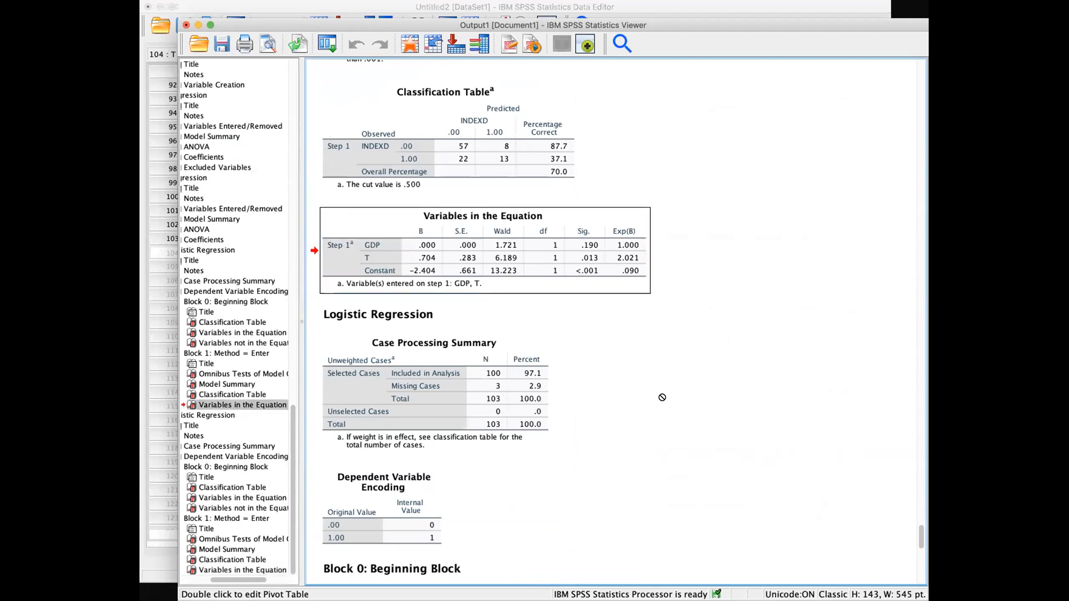
scroll(662, 397, up, 12)
scroll(660, 395, up, 6)
click(470, 202)
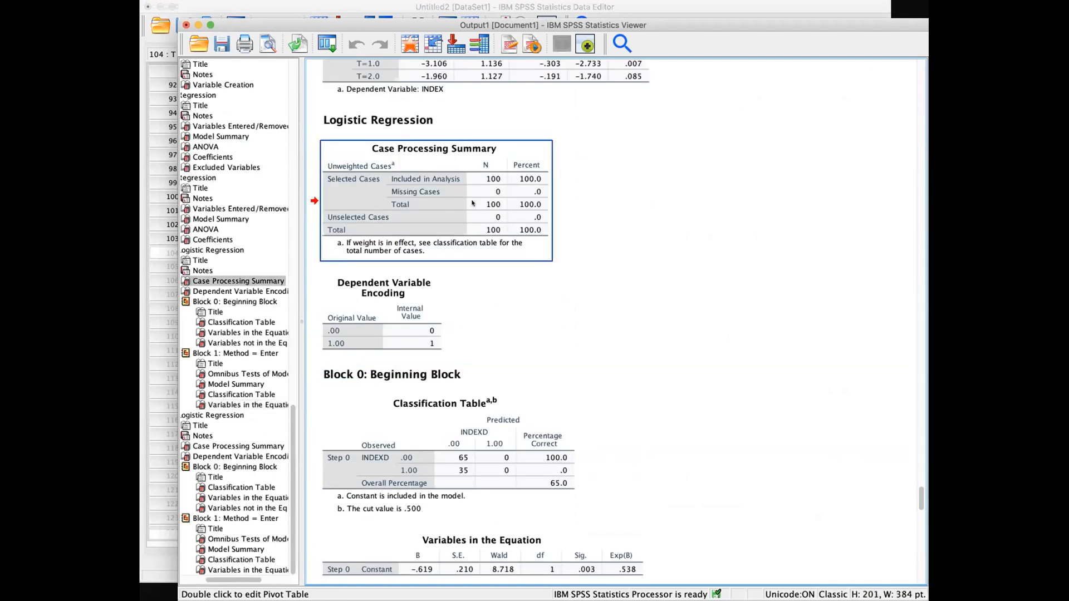
drag(472, 204, 574, 321)
scroll(520, 244, down, 10)
scroll(525, 248, up, 9)
click(499, 162)
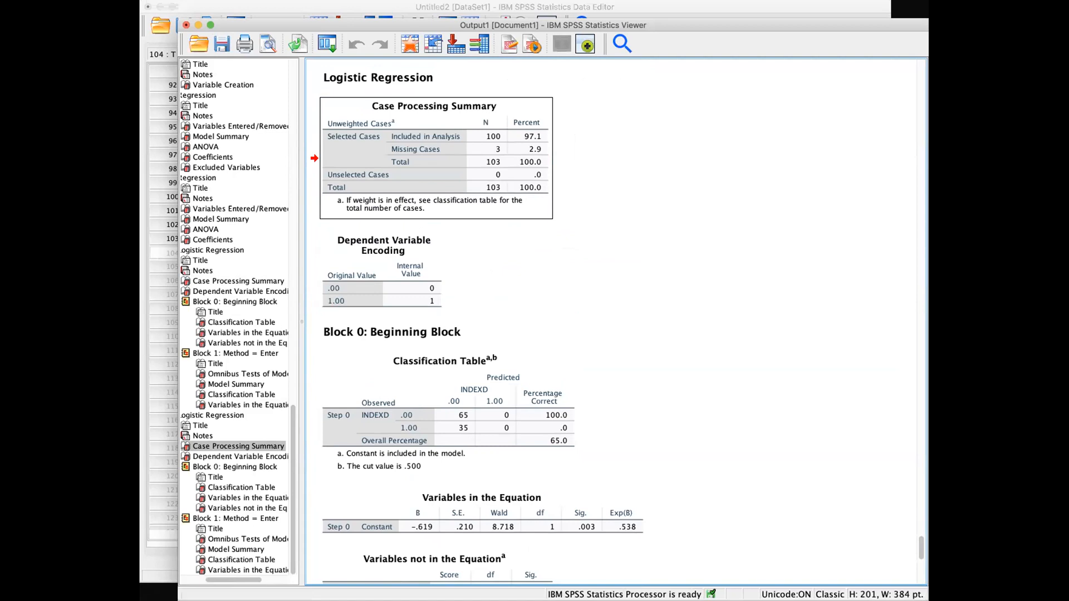
Step: Examine the predicted probabilities and predicted groups of cases 101 to 103 against their GDP and T values in the data set
click(443, 5)
drag(472, 210, 472, 238)
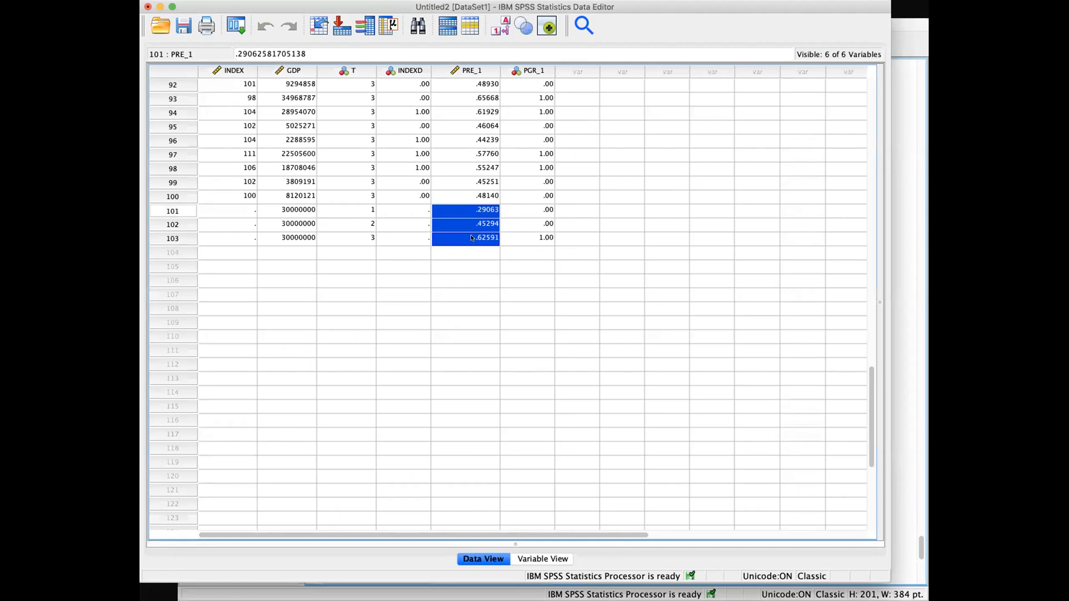
drag(289, 210, 348, 237)
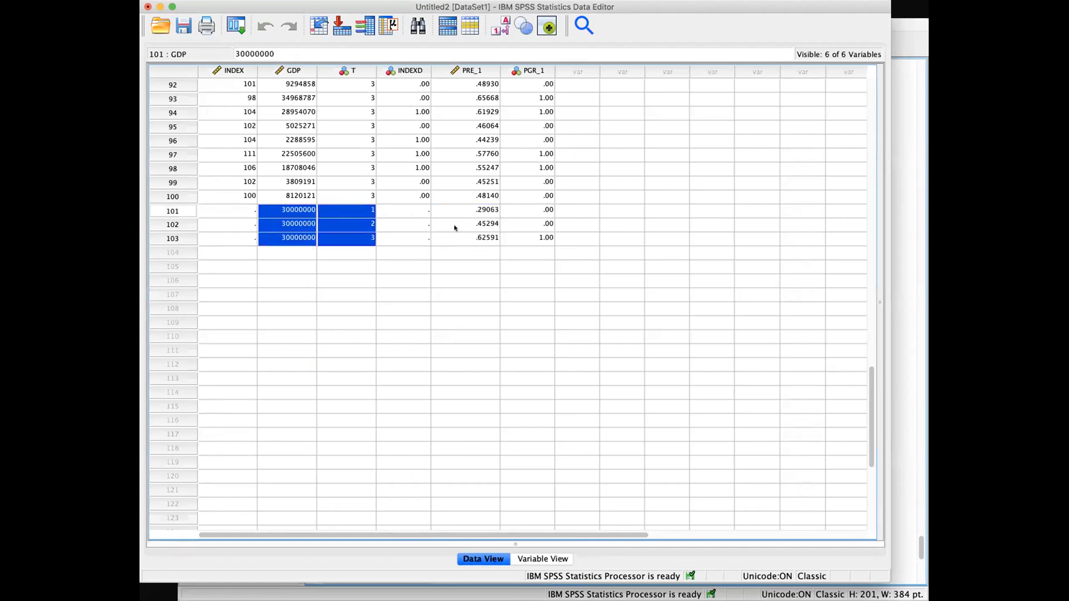
drag(472, 210, 472, 239)
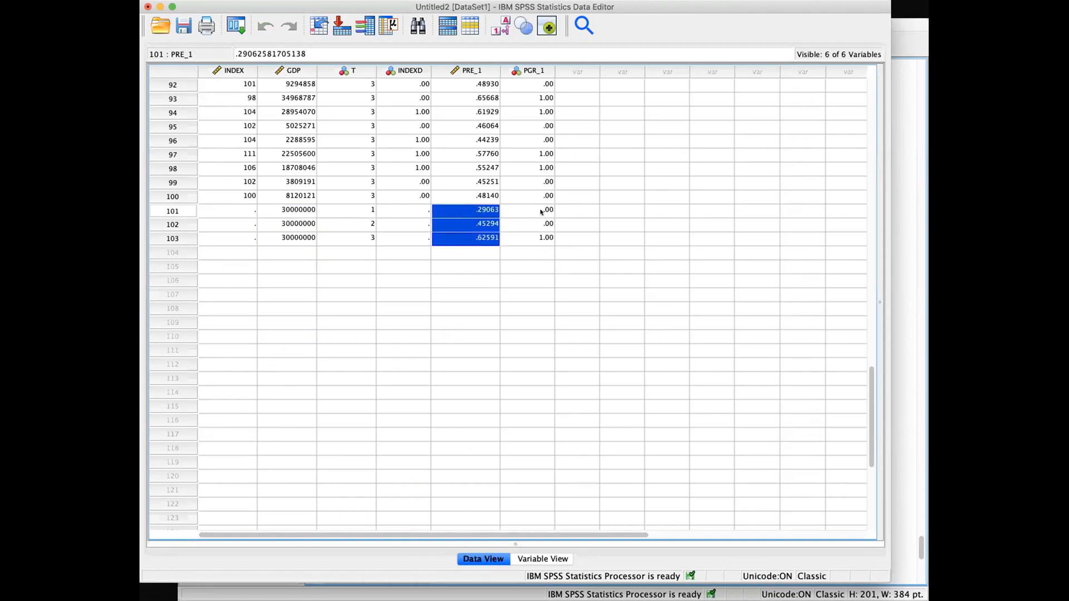
drag(541, 212, 535, 237)
click(532, 238)
click(485, 238)
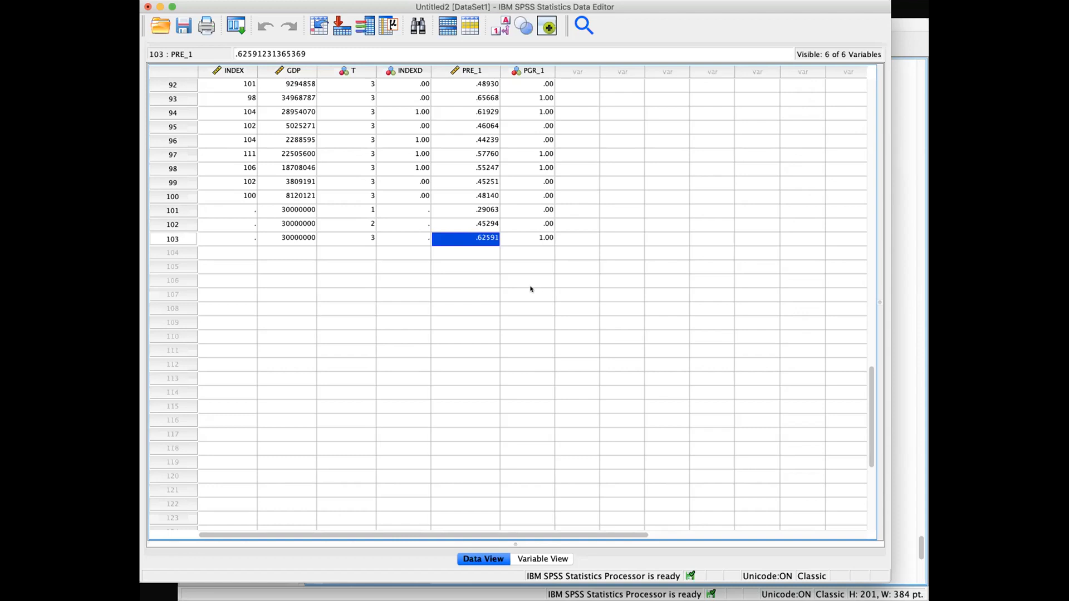
click(532, 236)
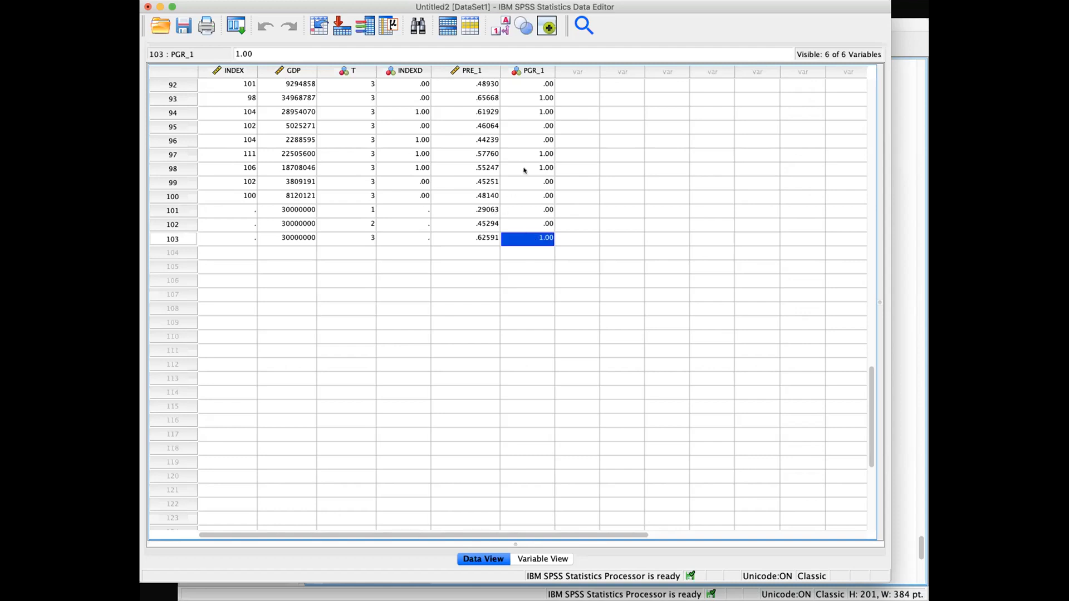
Step: Look over the INDEXD column and relate it to the predicted probabilities of the three added cases
click(404, 71)
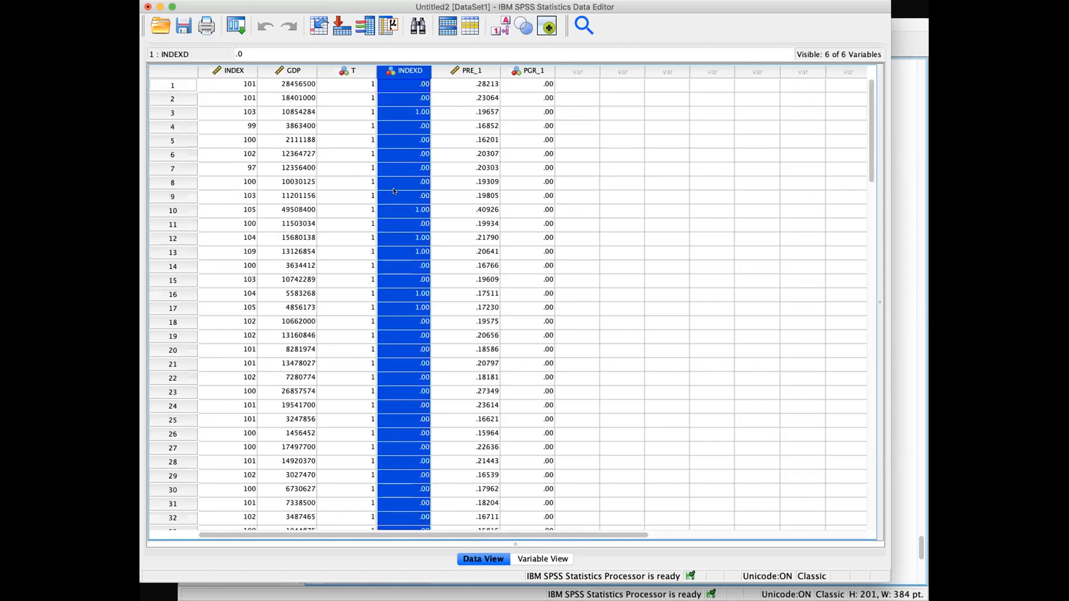
scroll(394, 191, down, 20)
scroll(432, 191, up, 3)
click(458, 173)
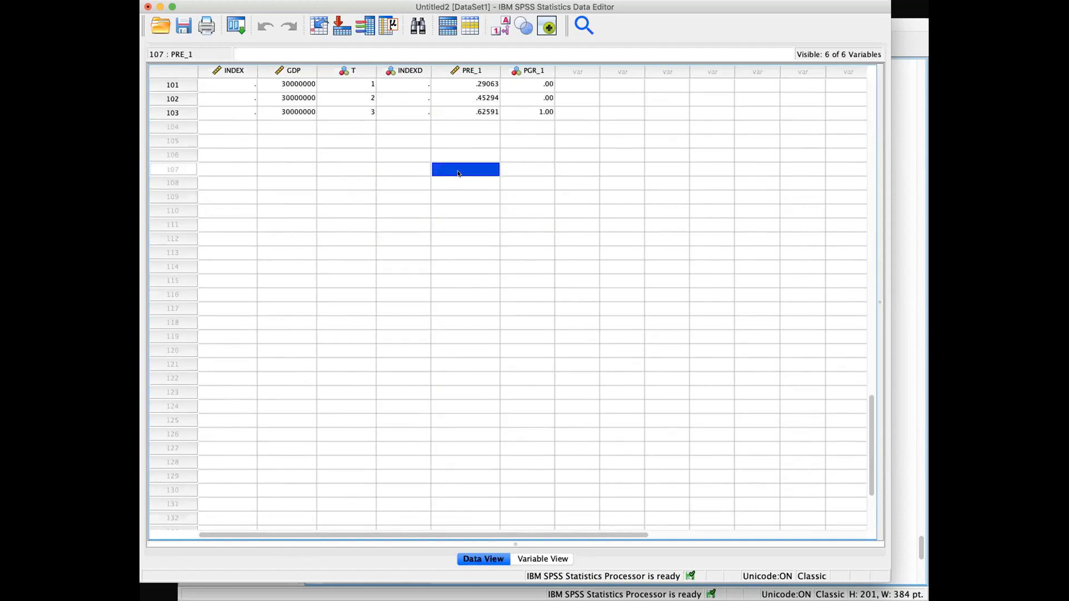
scroll(457, 173, up, 3)
drag(475, 224, 474, 250)
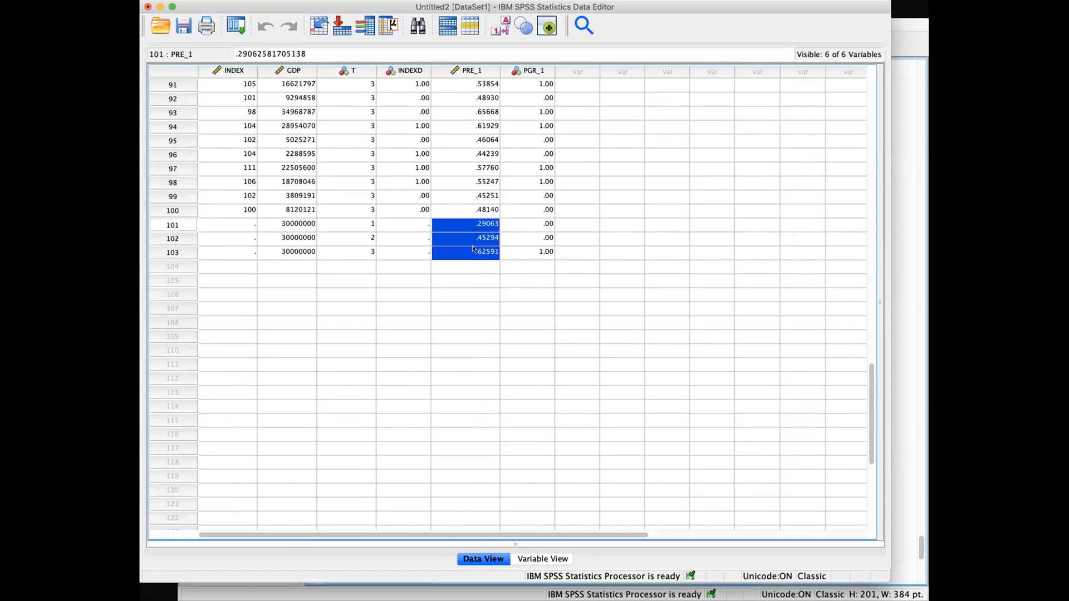
Step: Examine the predicted groups of cases 101 to 103, relating them to INDEXD and the PRE_1 probabilities down to case 103
drag(513, 225, 524, 251)
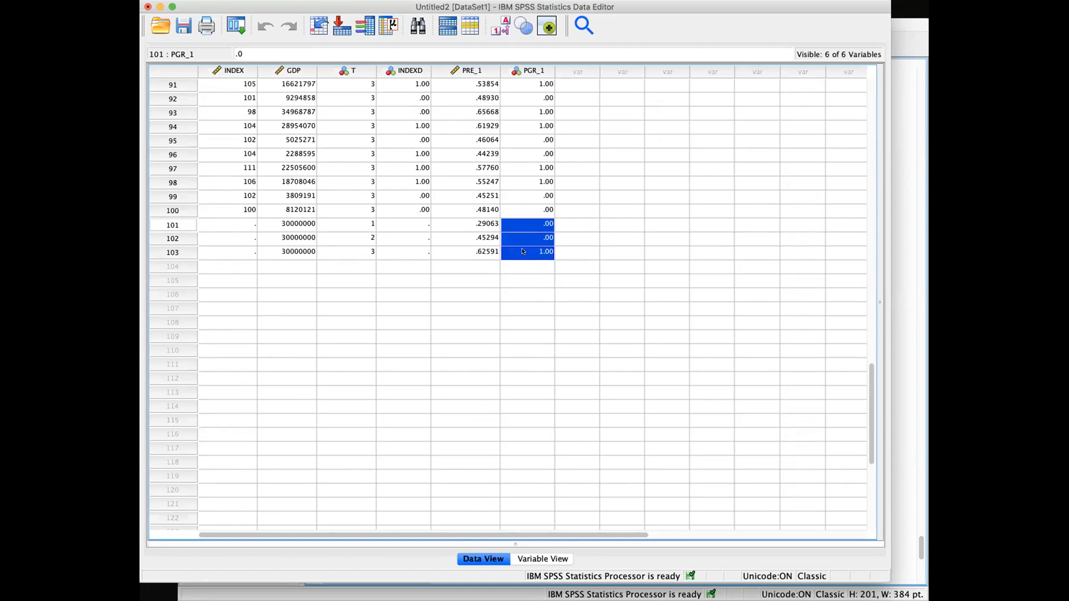
click(532, 250)
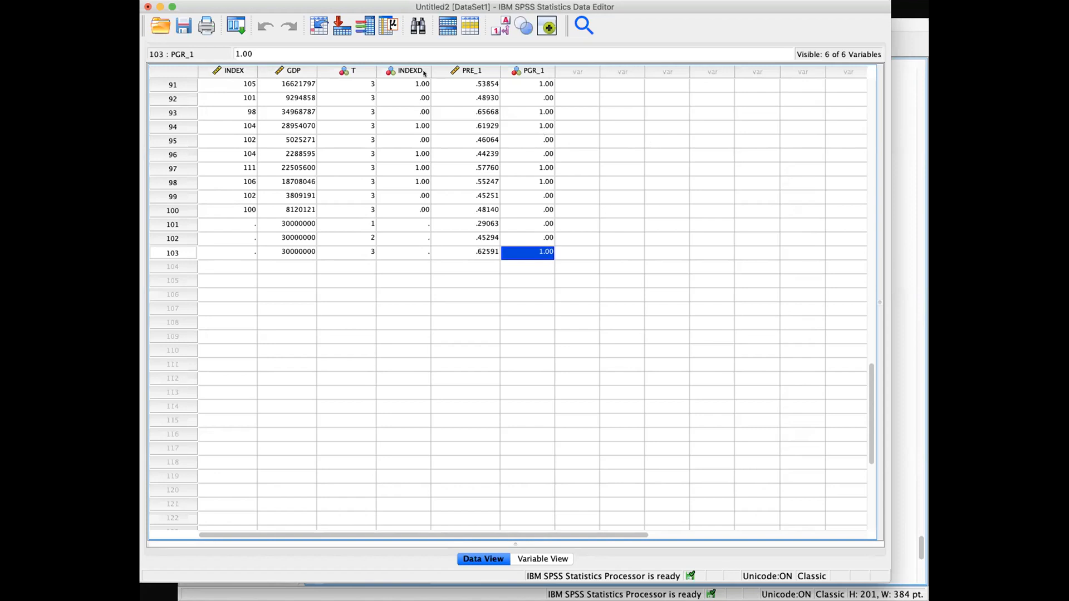
click(405, 68)
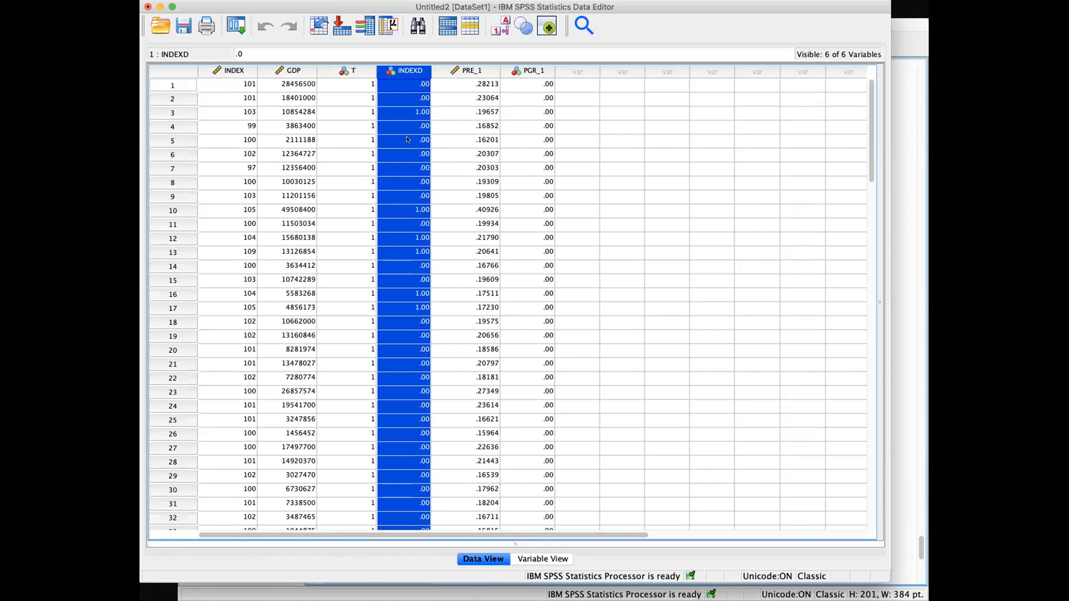
click(462, 68)
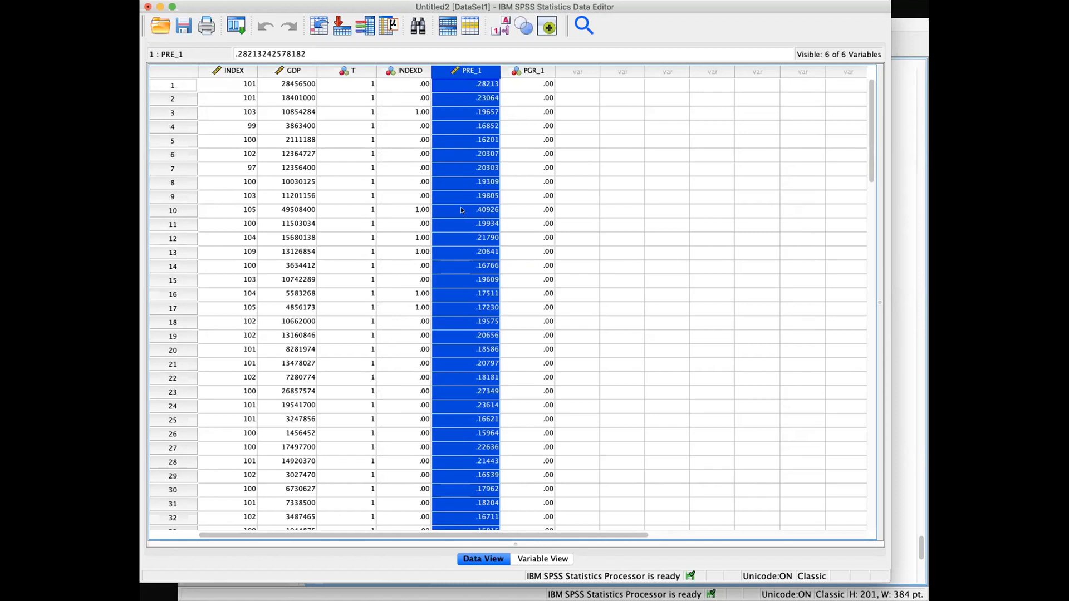
scroll(455, 209, down, 18)
scroll(455, 208, down, 9)
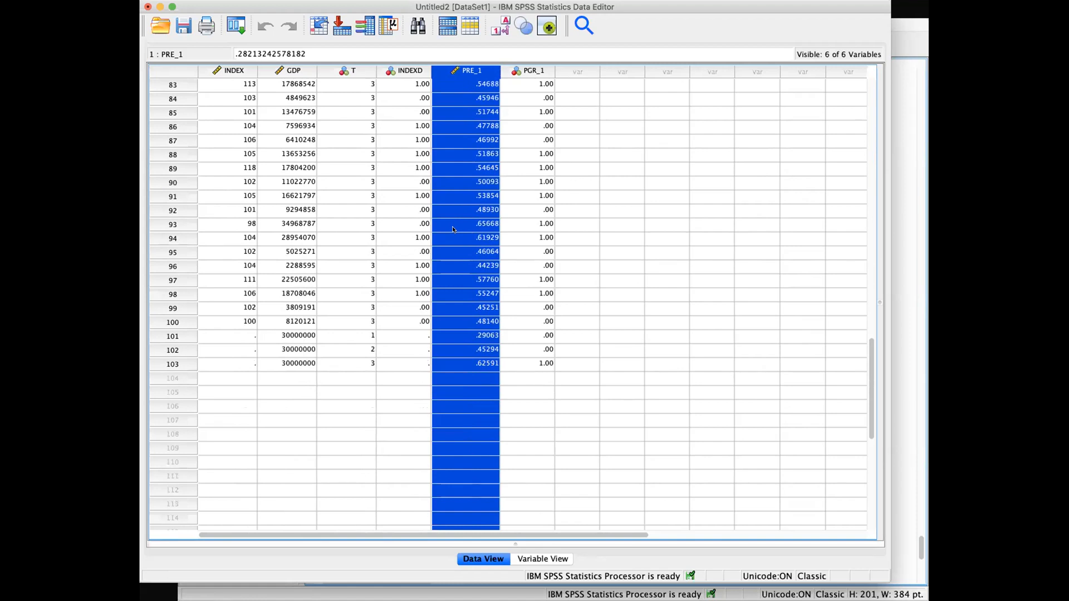
click(462, 365)
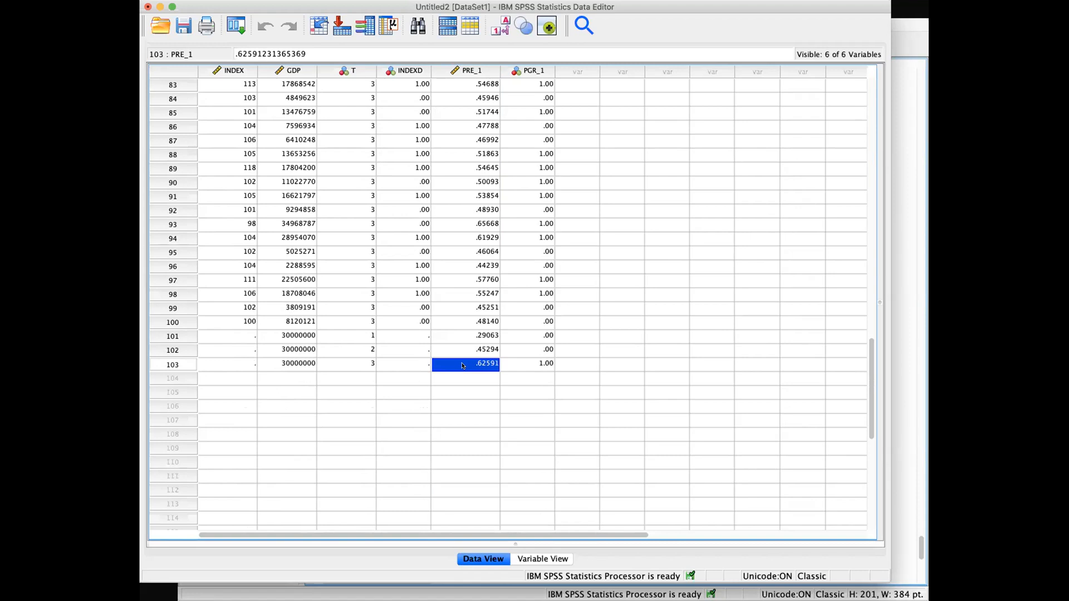
Step: Compare the PGR_1 group memberships with the PRE_1 probabilities and the observed INDEXD values from the first case to the last
click(545, 73)
click(486, 97)
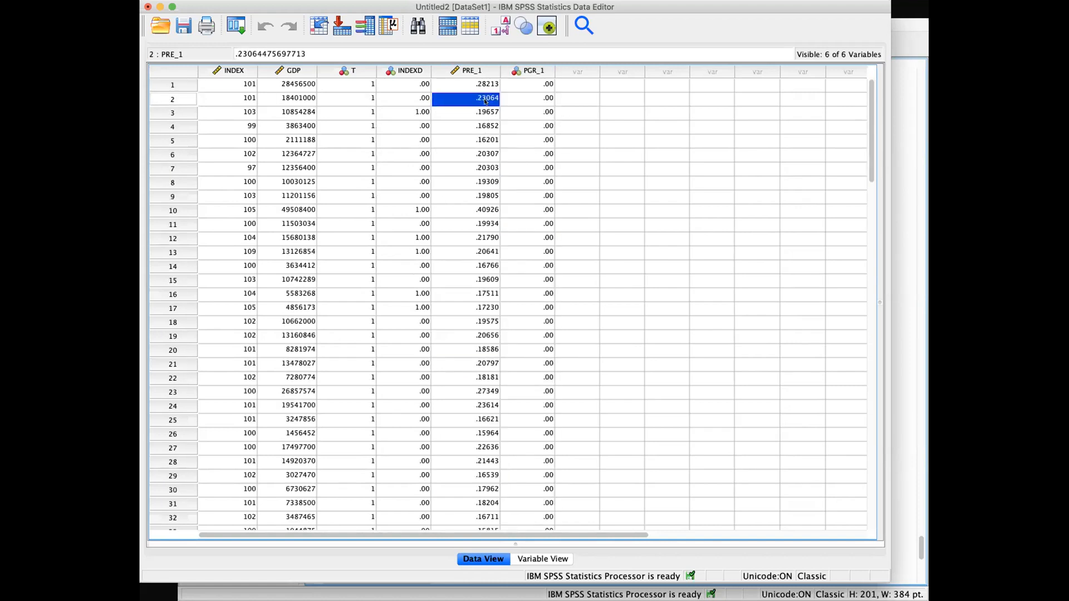
click(514, 101)
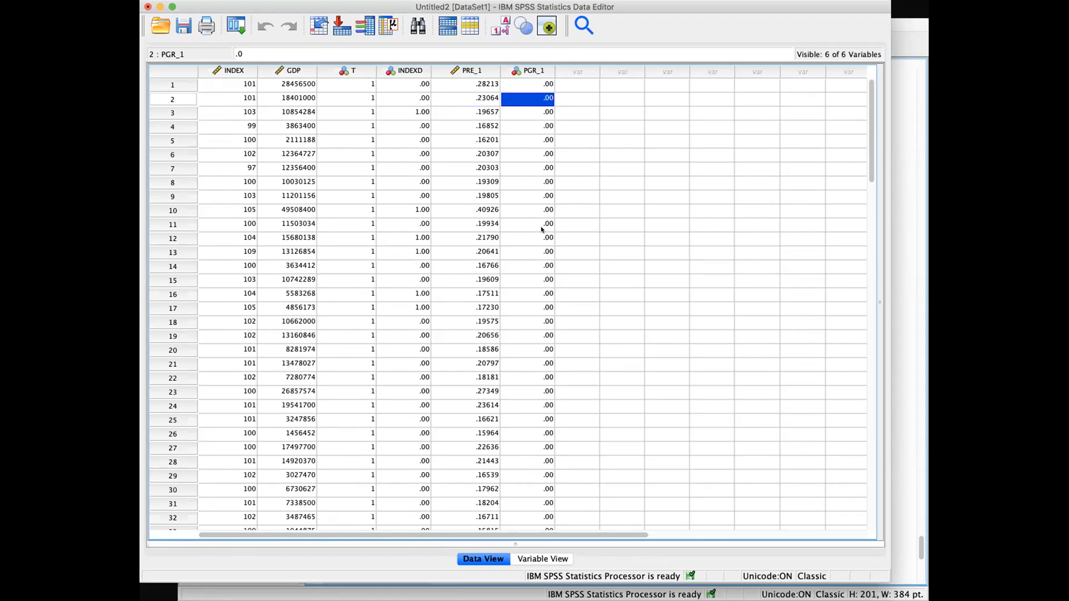
scroll(541, 226, down, 20)
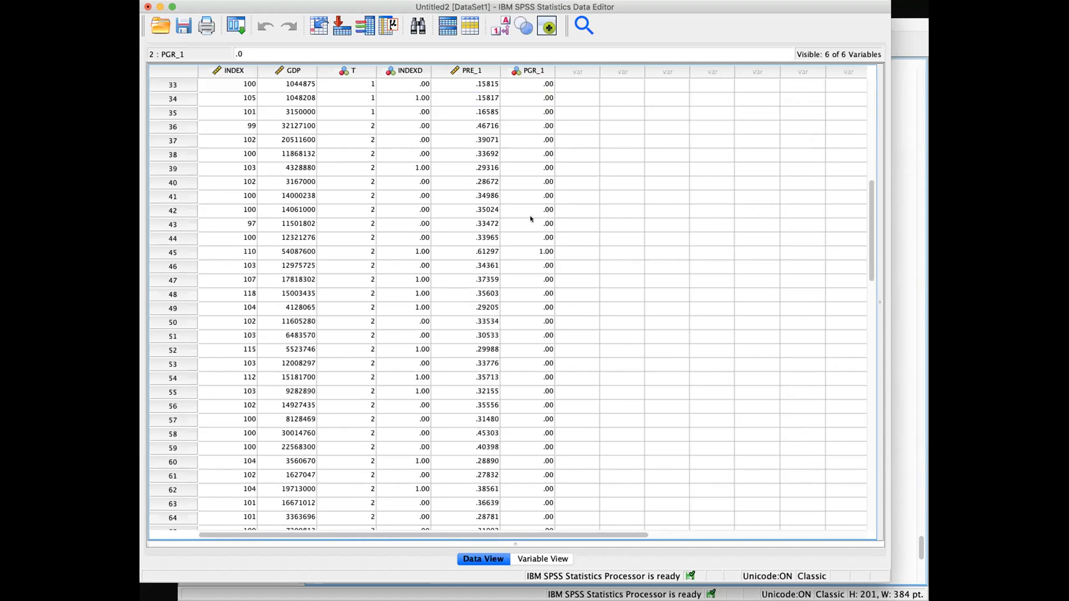
scroll(536, 221, up, 6)
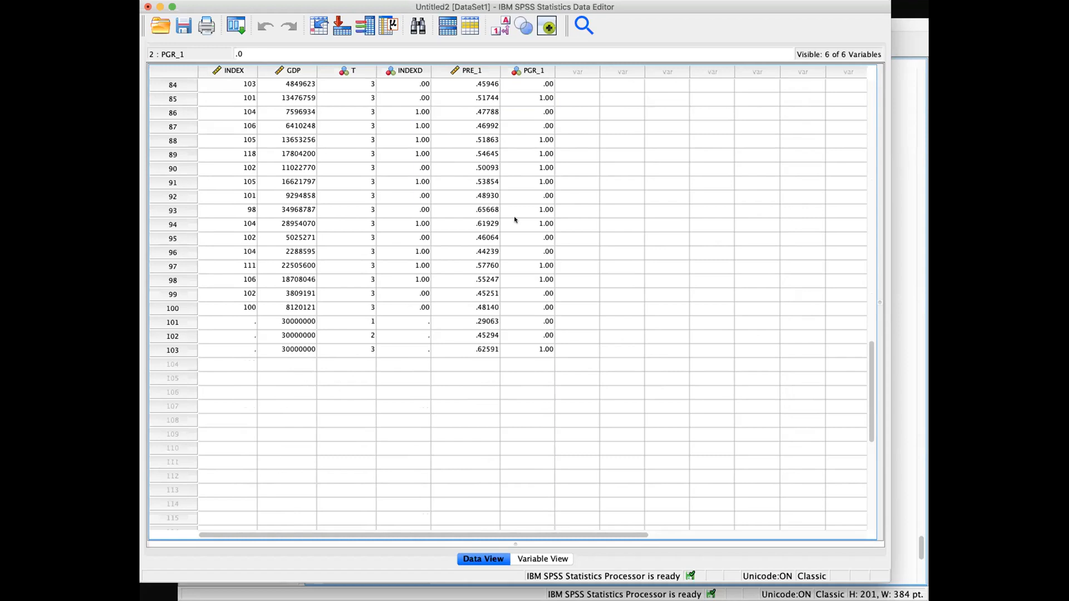
click(527, 292)
click(408, 71)
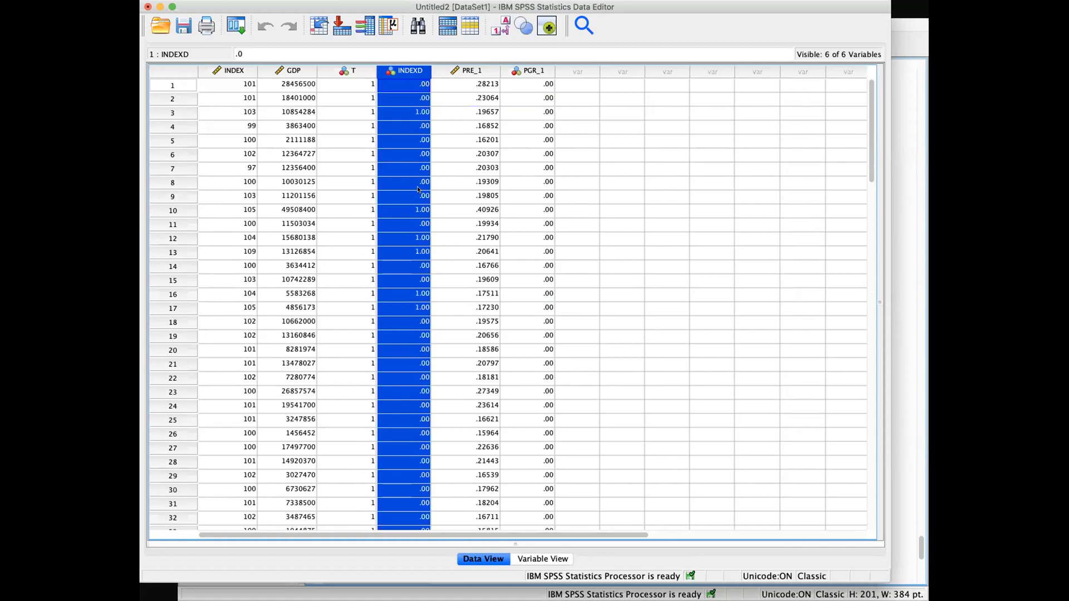
scroll(423, 192, down, 20)
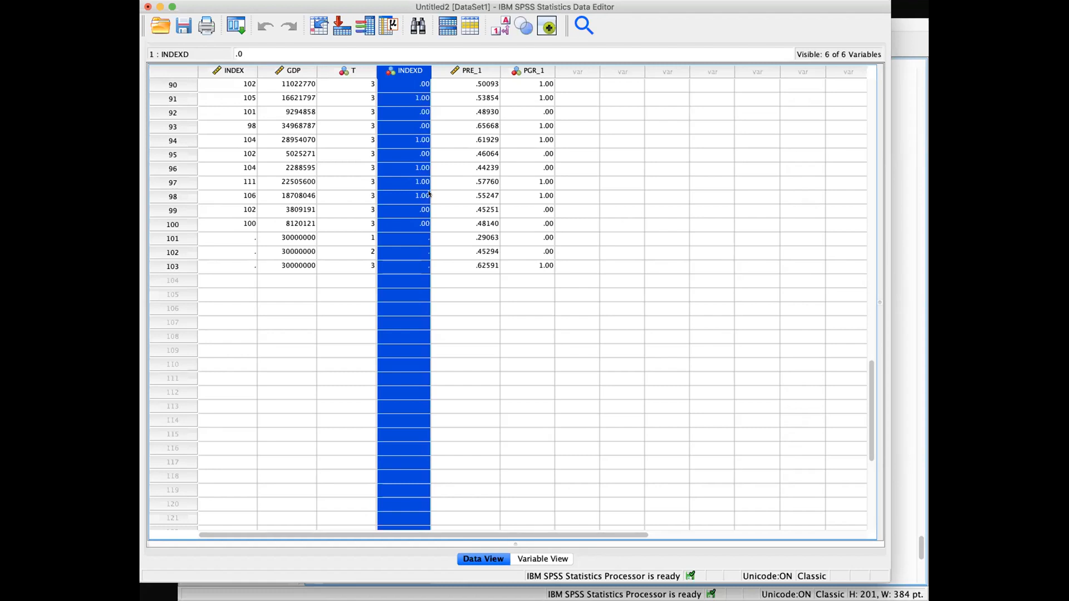
click(602, 269)
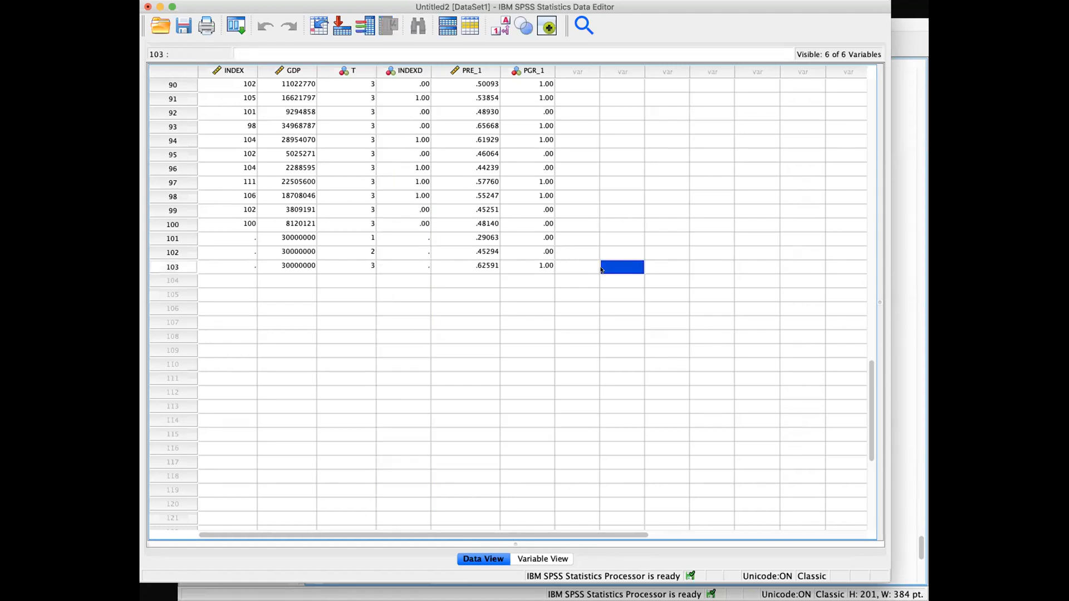